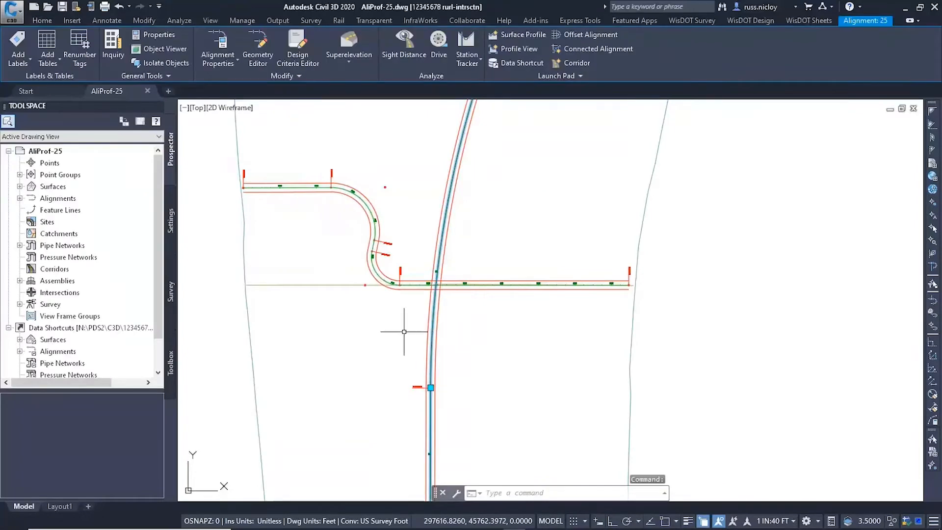
# Start calculating superelevation for alignment 25 as an undivided crowned roadway with default lanes, and set the outside normal shoulder slope to -5%.
pyautogui.click(347, 55)
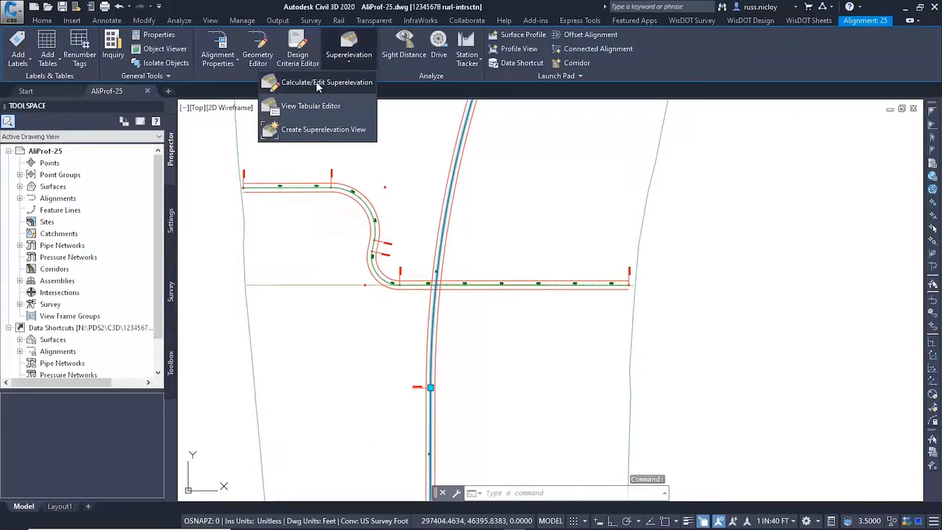
pyautogui.click(316, 81)
pyautogui.click(418, 240)
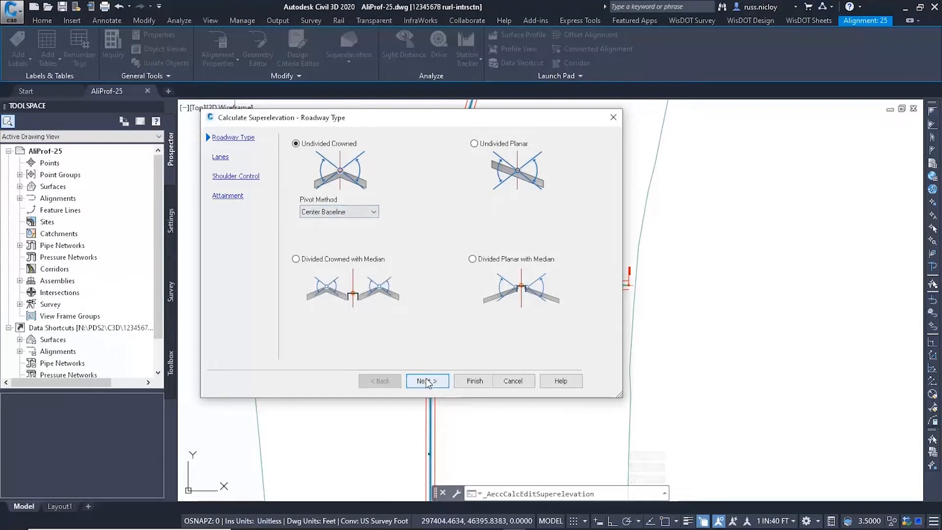
pyautogui.click(426, 381)
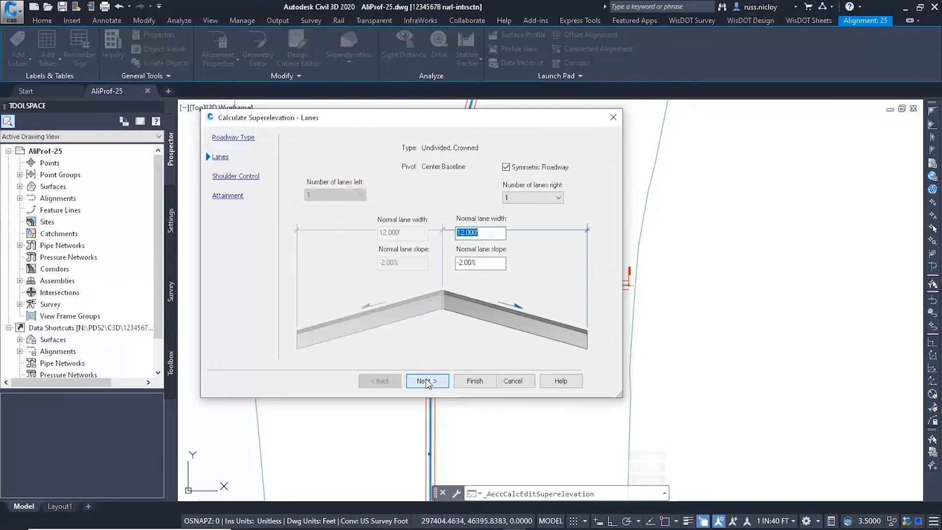
pyautogui.click(426, 381)
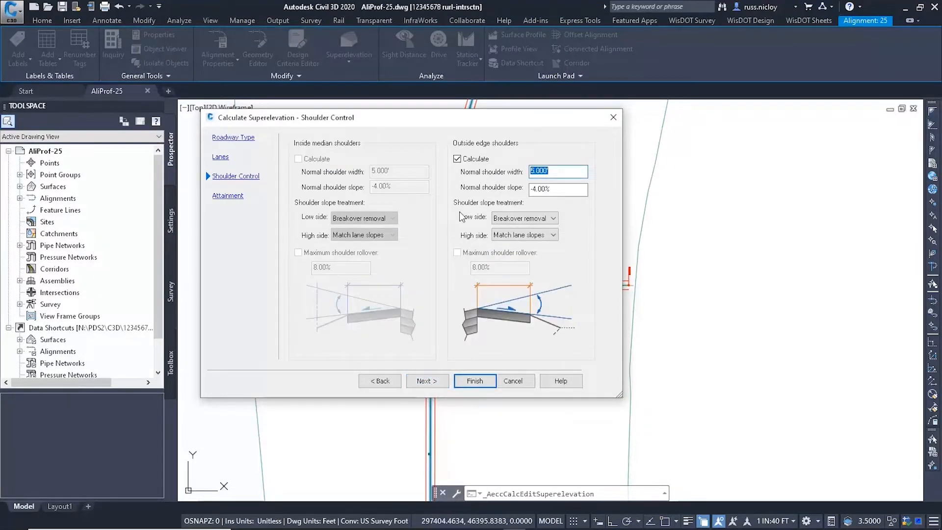
pyautogui.press('Tab')
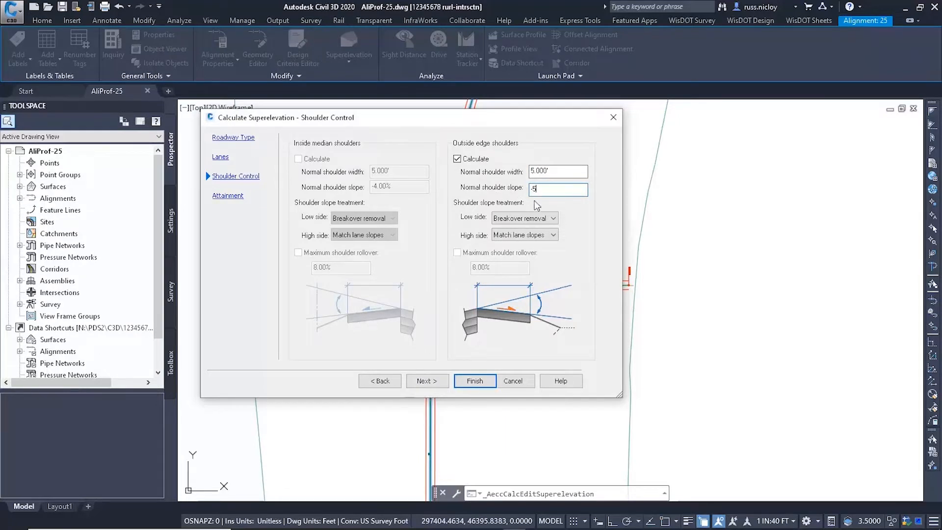
pyautogui.click(426, 381)
# Load _WisDOT Design Criteria 2009.xml as the superelevation design criteria file and finish the calculation.
pyautogui.click(593, 146)
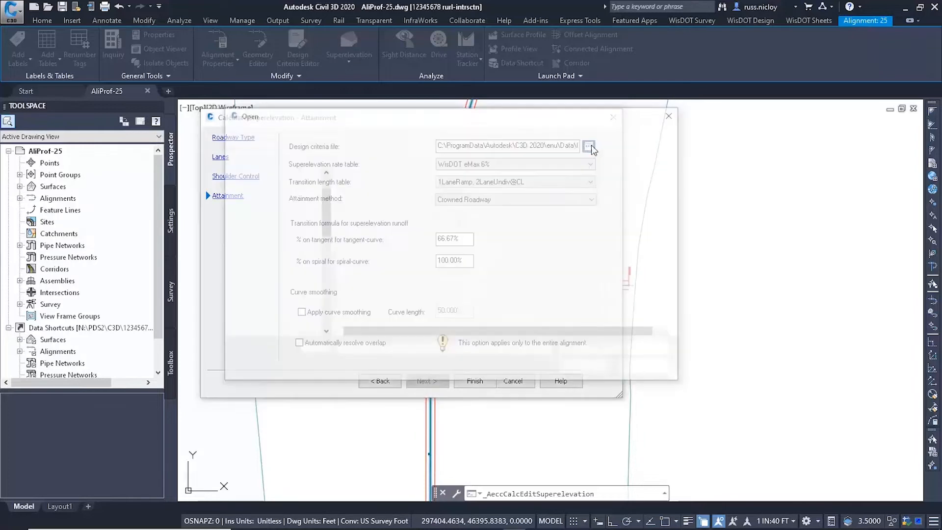
pyautogui.click(414, 228)
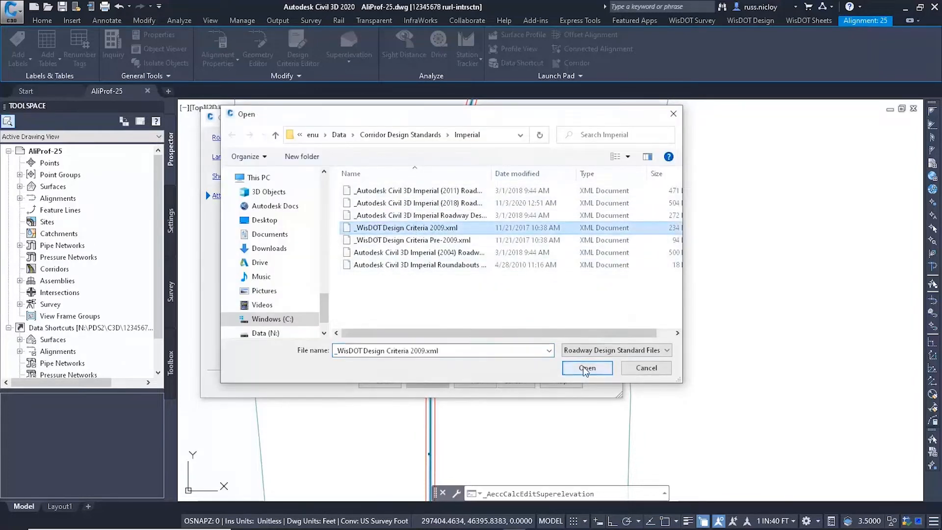
pyautogui.click(584, 367)
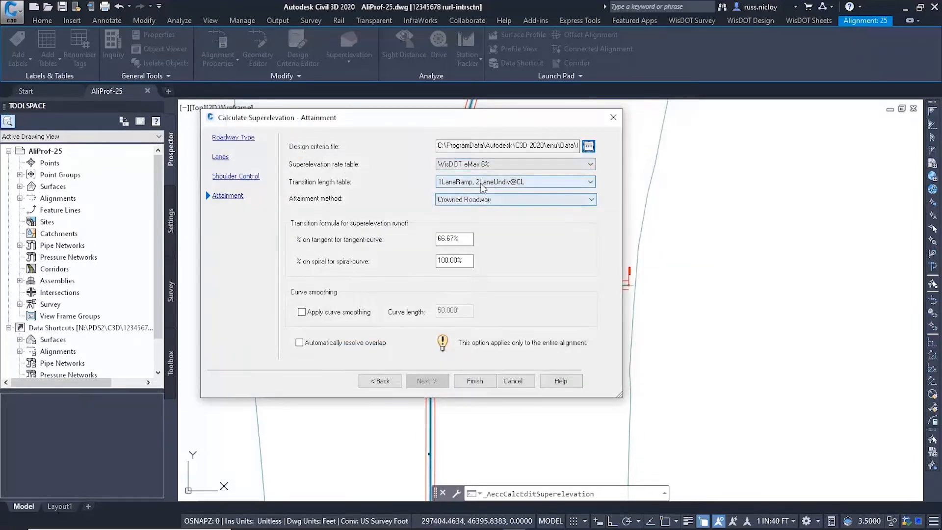
pyautogui.click(467, 382)
# Create an assembly named Setup Corridor and place its baseline in the empty area east of the alignments.
pyautogui.scroll(5, 343, 225)
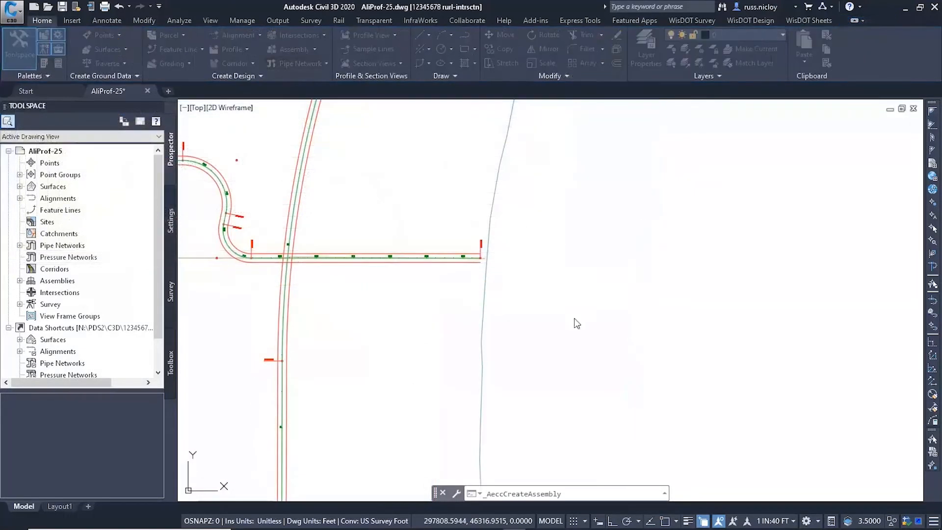
pyautogui.write('Setup Corridor')
pyautogui.click(421, 364)
pyautogui.click(568, 326)
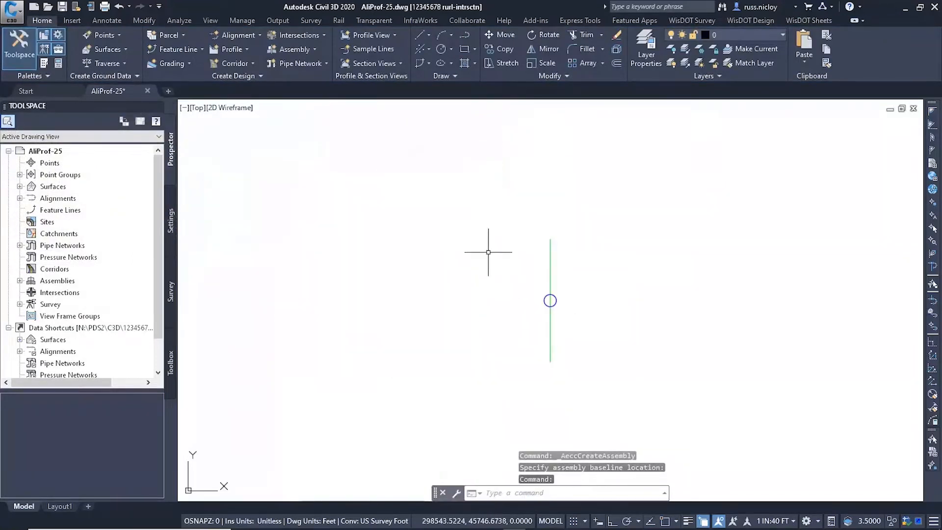
# Start inserting the WisDOT MultiUseWidthAndSlopeLinks general subassembly with its right inside SE set to Use outside lane SE.
pyautogui.click(745, 21)
pyautogui.click(602, 34)
pyautogui.click(821, 233)
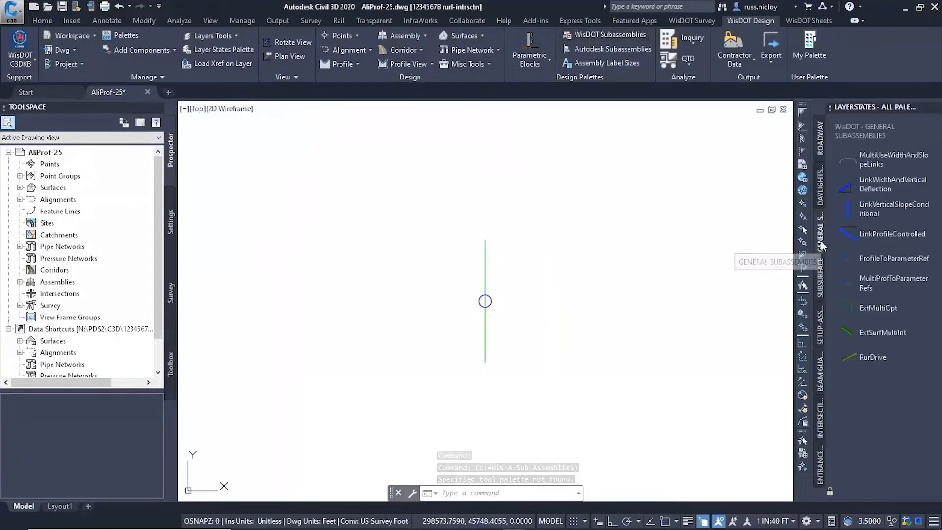
pyautogui.click(889, 158)
pyautogui.moveTo(9, 369); pyautogui.dragTo(202, 374)
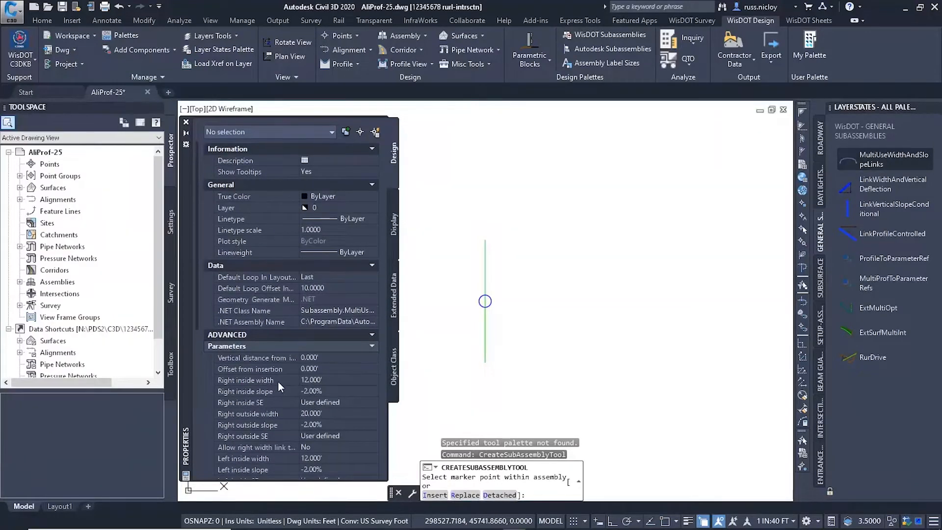
pyautogui.click(324, 403)
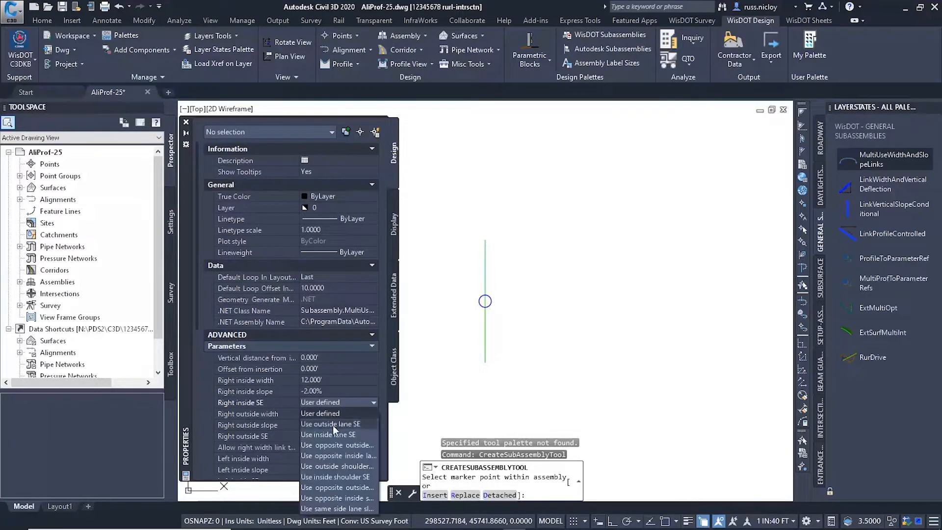
pyautogui.click(333, 424)
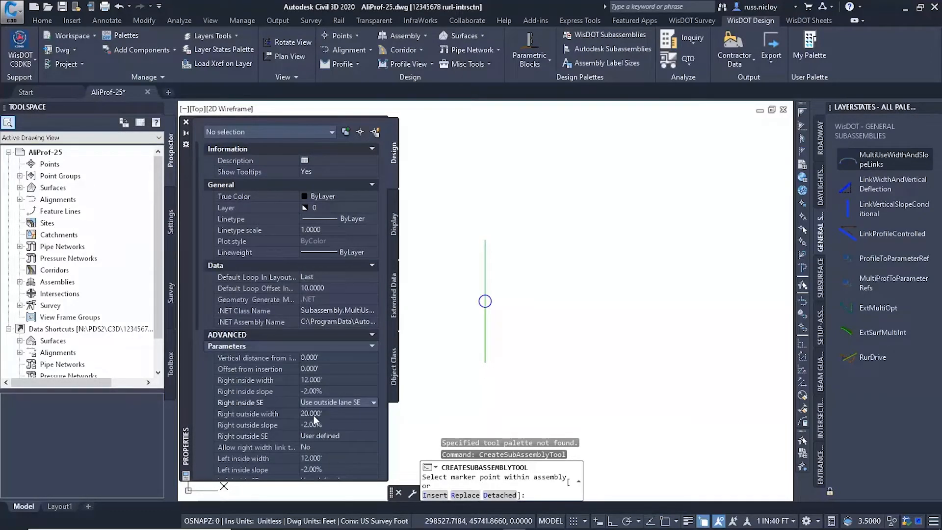
# Set the subassembly's right outside slope to -5% and attach it to the Setup Corridor assembly, then close the palette.
pyautogui.click(335, 426)
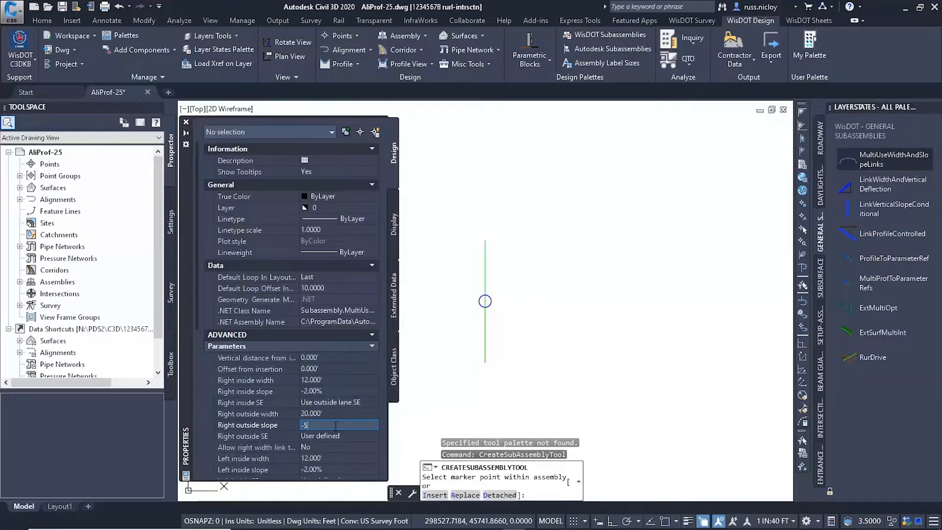
pyautogui.write('-5')
pyautogui.press('Return')
pyautogui.click(321, 435)
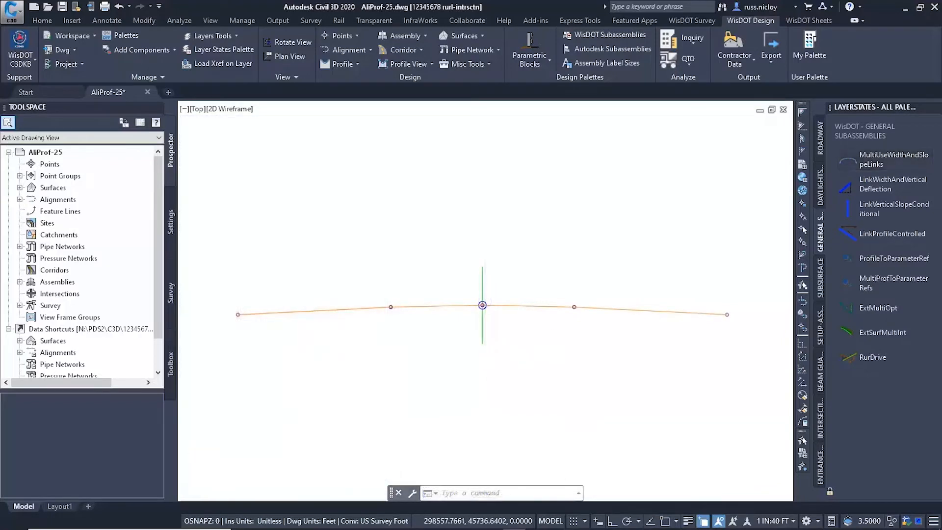
pyautogui.scroll(-4, 552, 354)
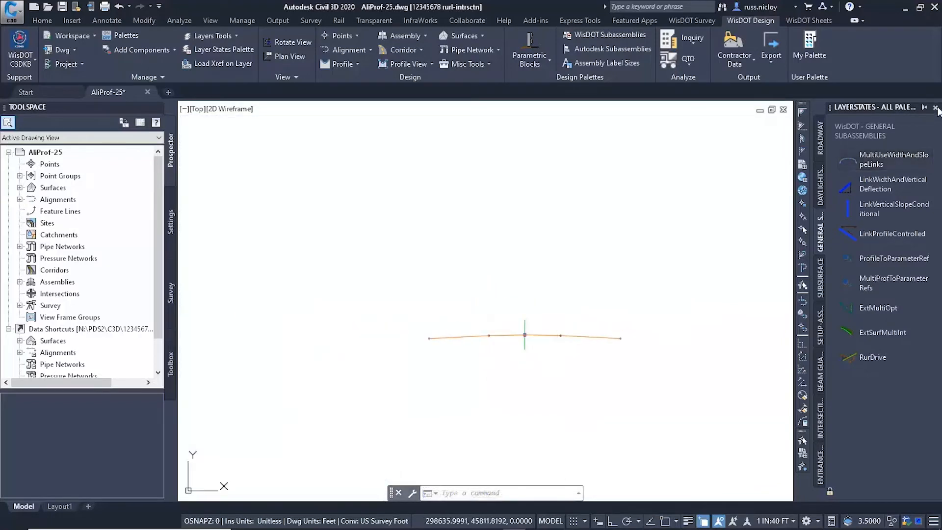
pyautogui.click(935, 107)
# Start a new corridor on alignment 25 with profile 25-Prop and name it Setup-25-3rdAve.
pyautogui.scroll(-5, 751, 309)
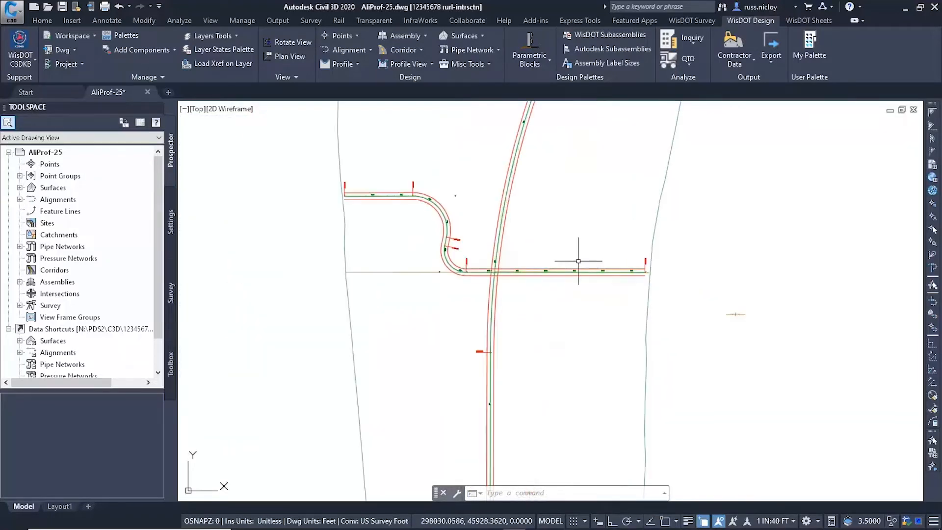
pyautogui.click(42, 20)
pyautogui.click(234, 63)
pyautogui.click(211, 83)
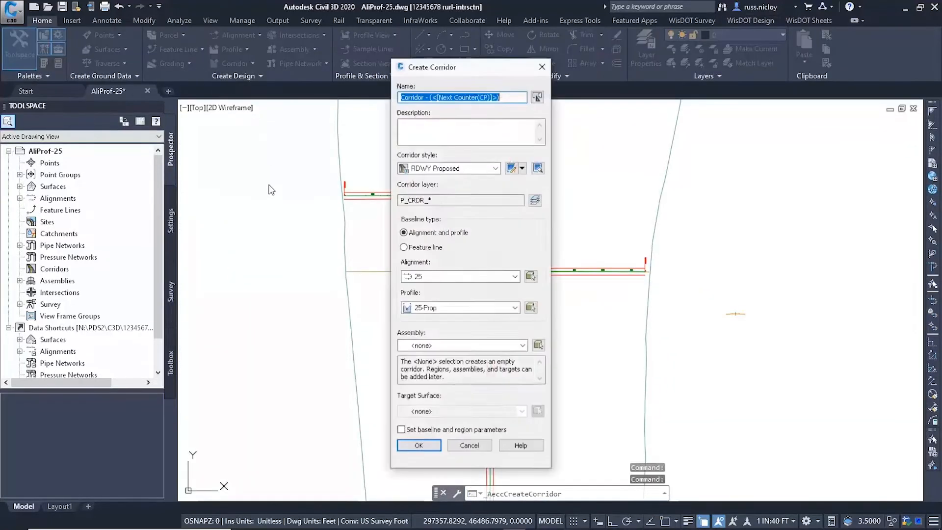
pyautogui.write('Setup-25-3rdAve')
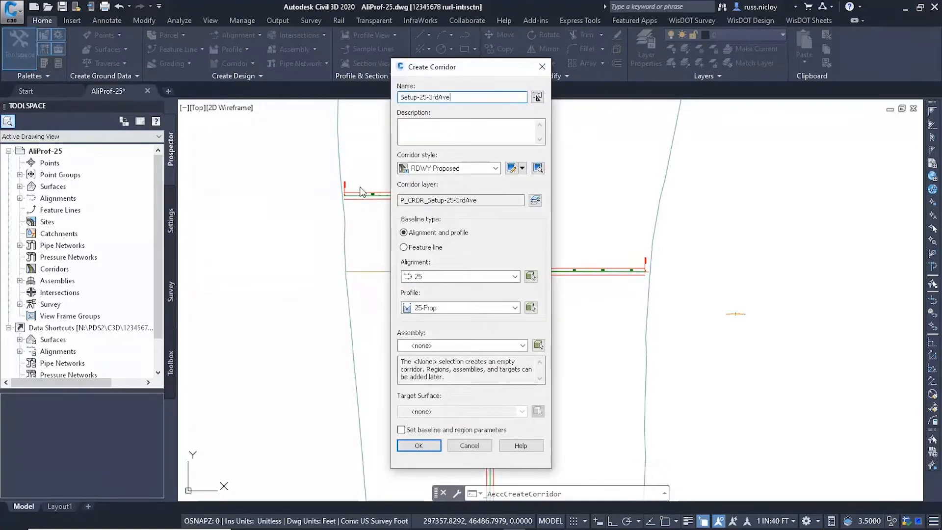
# Use the Setup Corridor assembly with no target surface, enable baseline and region parameters, and set the region from station 335+00 to 387+00.
pyautogui.click(432, 349)
pyautogui.click(435, 372)
pyautogui.click(428, 411)
pyautogui.click(424, 433)
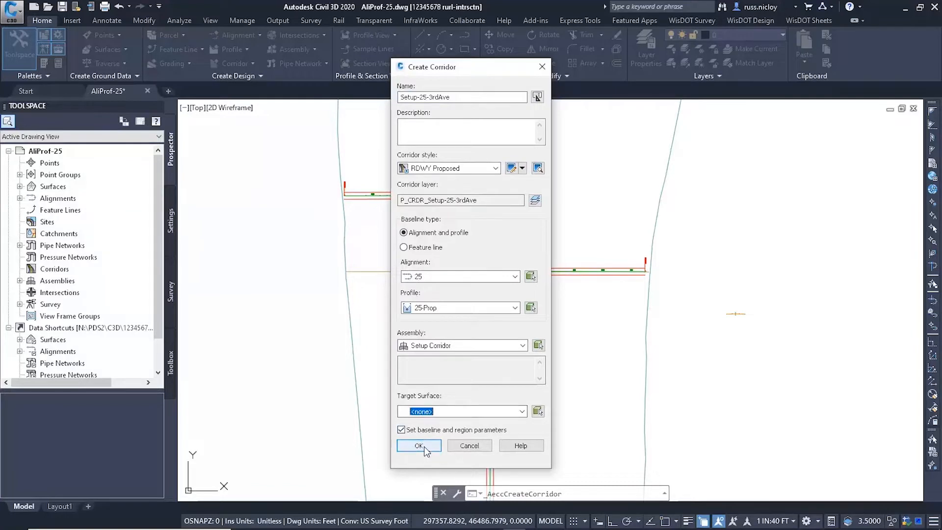
pyautogui.click(420, 446)
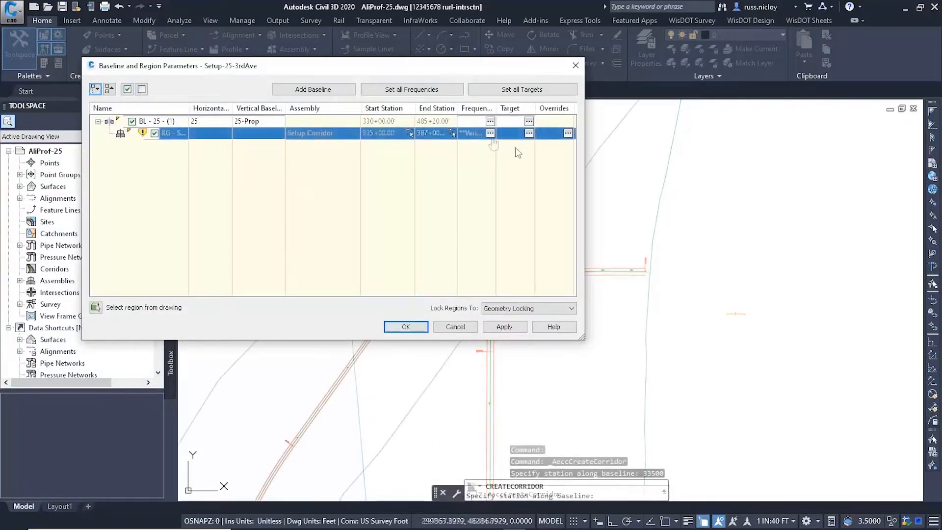
# Map the region's RightInside offset target to the 25-Right-ETW alignment.
pyautogui.click(528, 133)
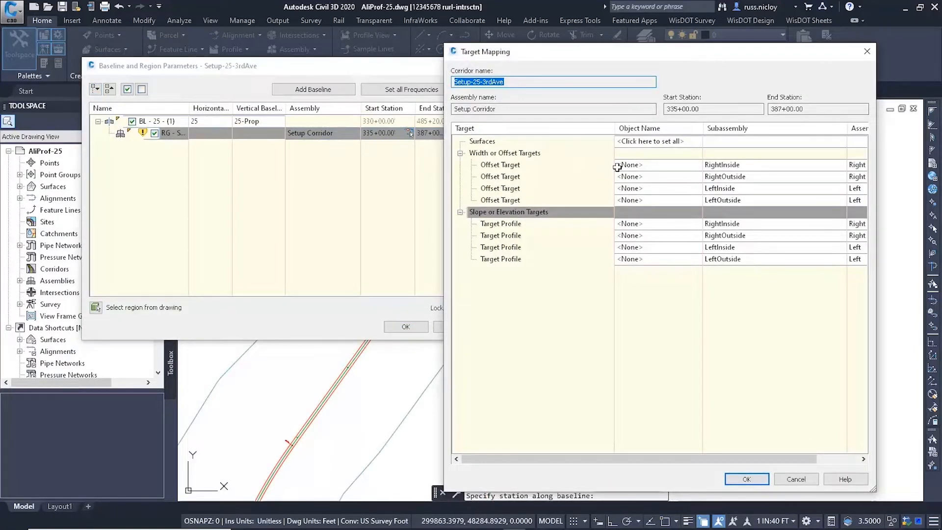
pyautogui.click(628, 165)
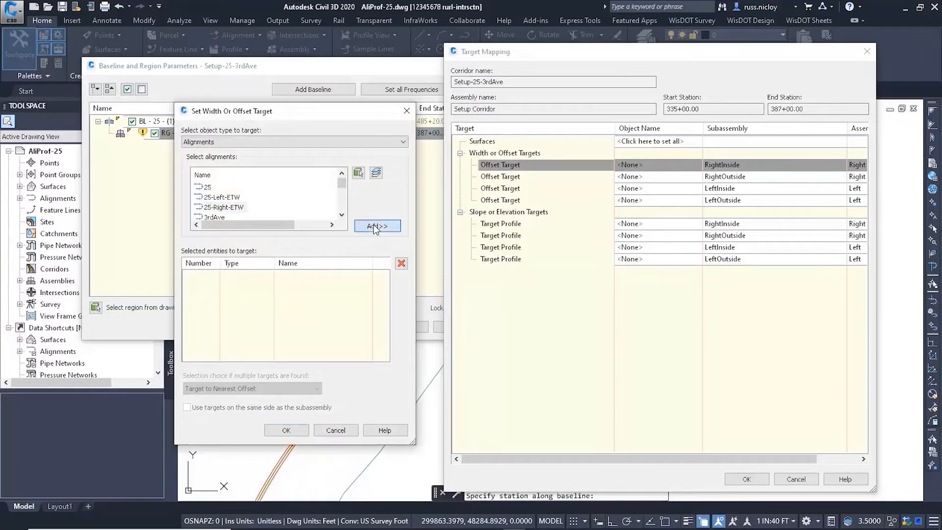
pyautogui.click(300, 430)
# Map the region's LeftInside offset target to the 25-Left-ETW alignment and accept the parameters to build the corridor.
pyautogui.click(529, 188)
pyautogui.click(629, 189)
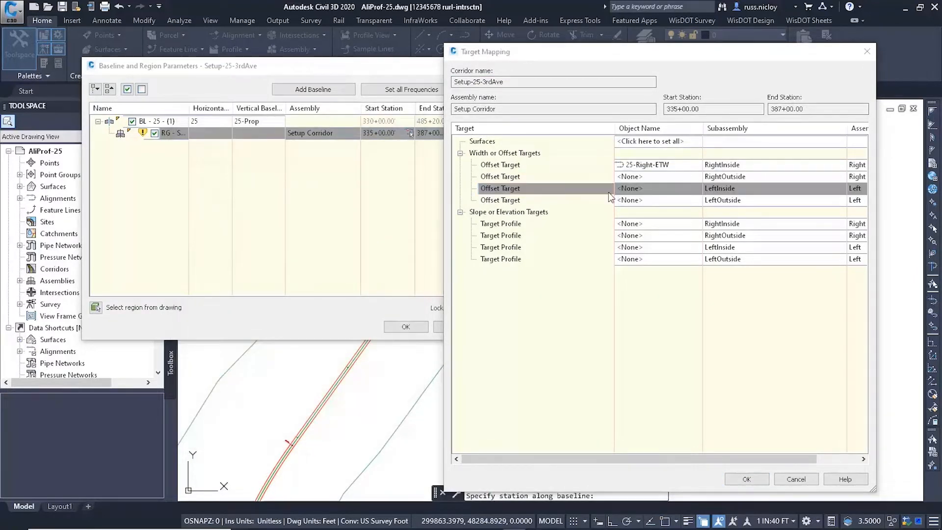
pyautogui.click(378, 226)
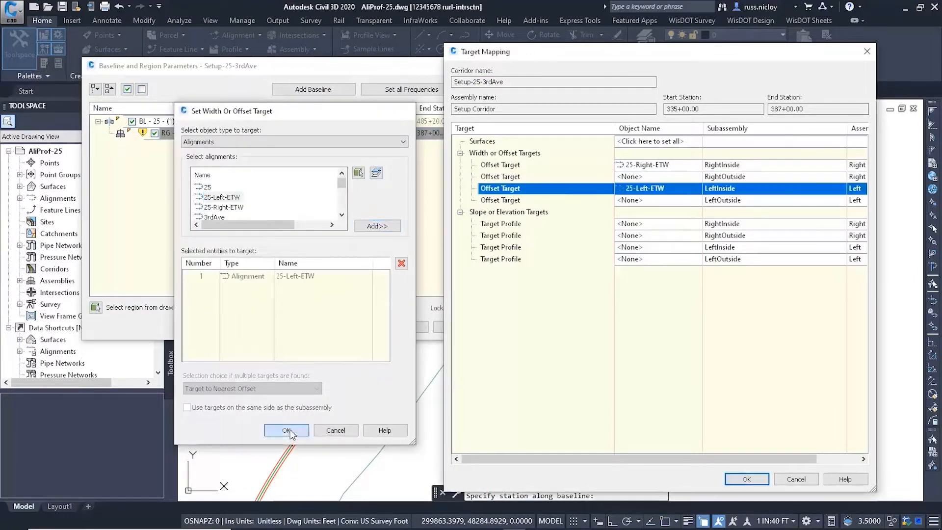
pyautogui.click(288, 430)
pyautogui.click(751, 479)
pyautogui.click(406, 327)
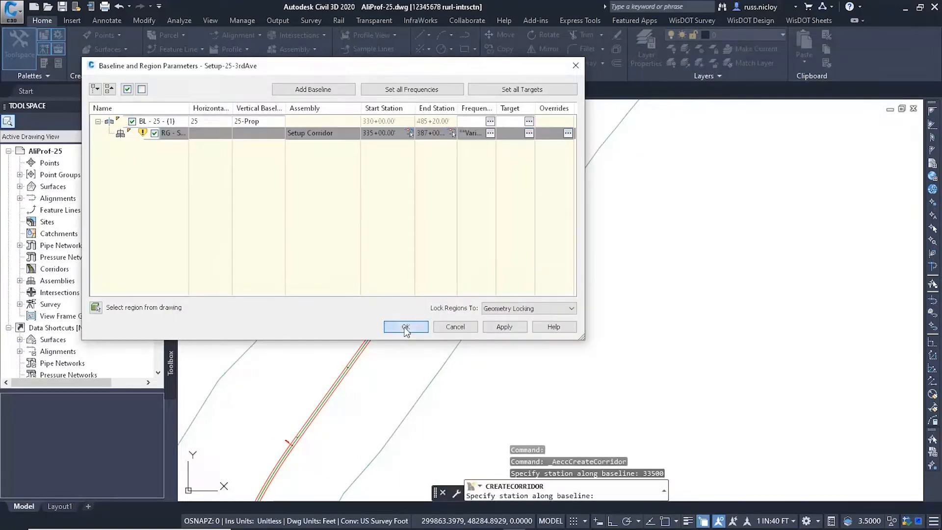
pyautogui.click(373, 237)
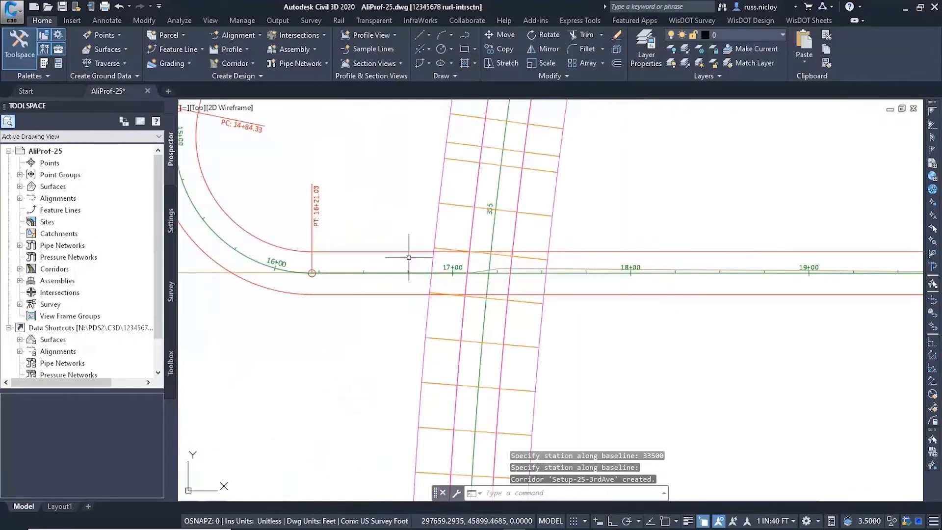
# Create a corridor surface for the Setup-25-3rdAve corridor and name it Setup-25-3rdAve Top.
pyautogui.scroll(-4, 536, 315)
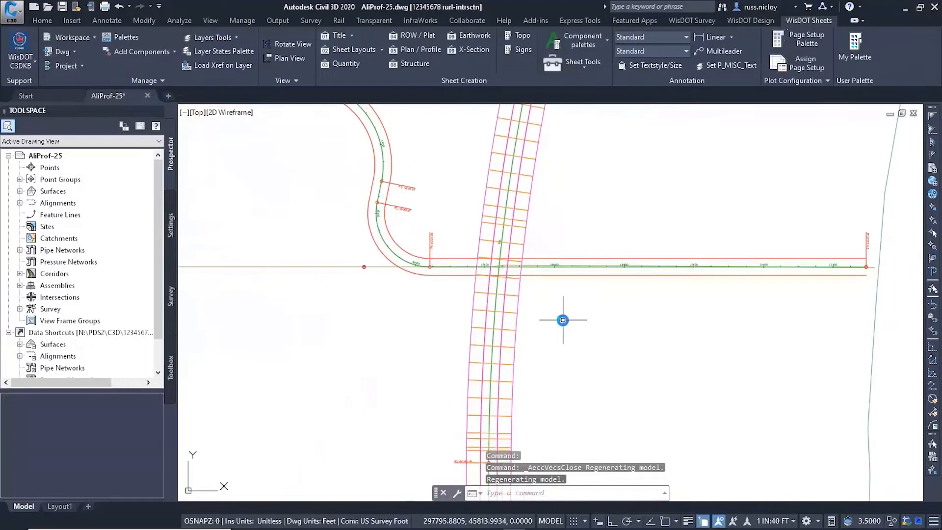
pyautogui.click(527, 219)
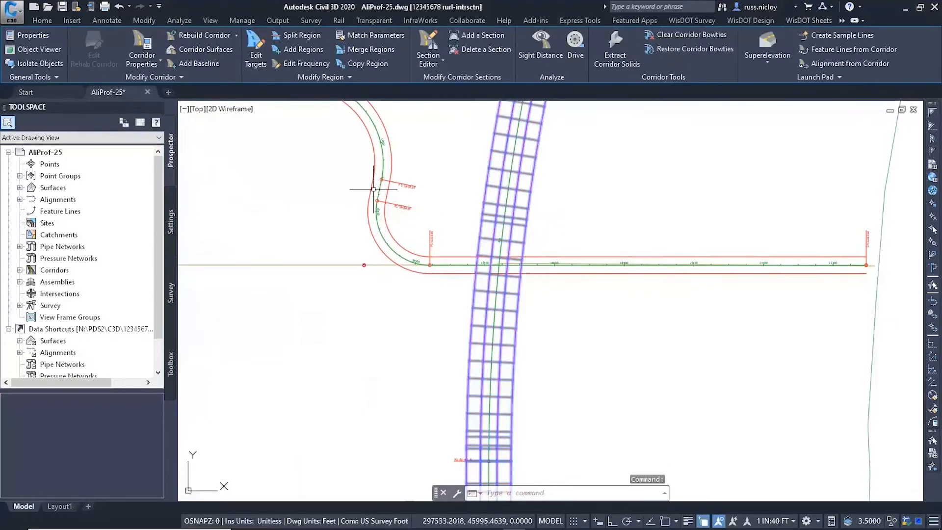
pyautogui.click(102, 124)
pyautogui.click(194, 166)
pyautogui.moveTo(202, 165); pyautogui.dragTo(246, 165)
pyautogui.click(207, 193)
# Set the Setup-25-3rdAve Top surface's style to P Triangles, add the Top link code data, and open its boundary settings.
pyautogui.click(312, 165)
pyautogui.click(281, 176)
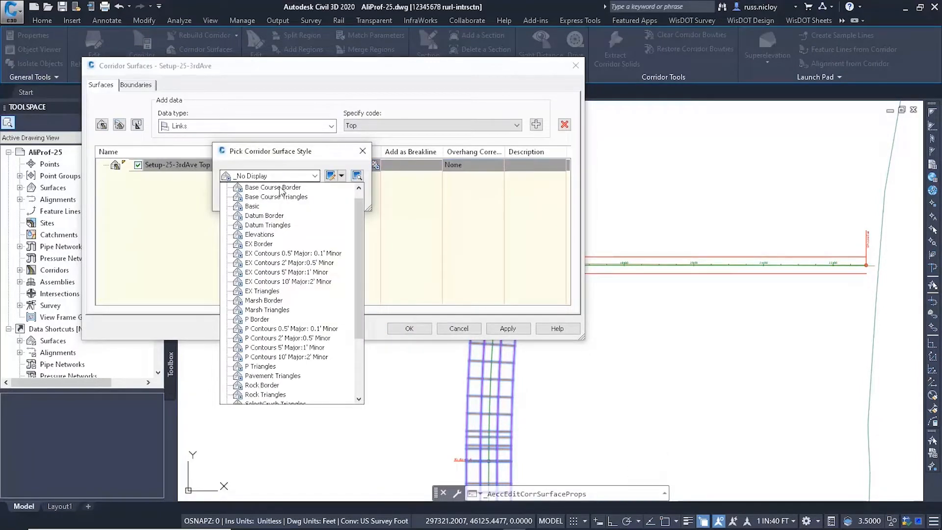
pyautogui.click(263, 366)
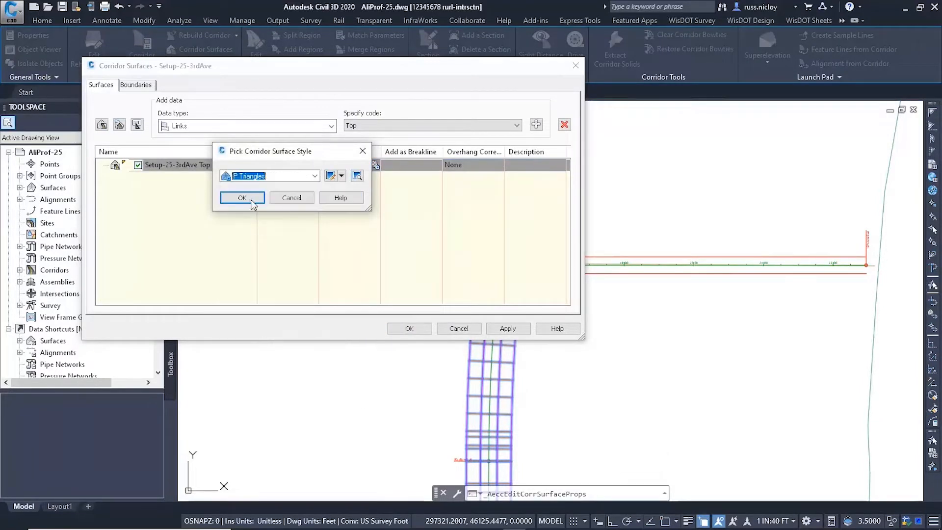
pyautogui.click(242, 197)
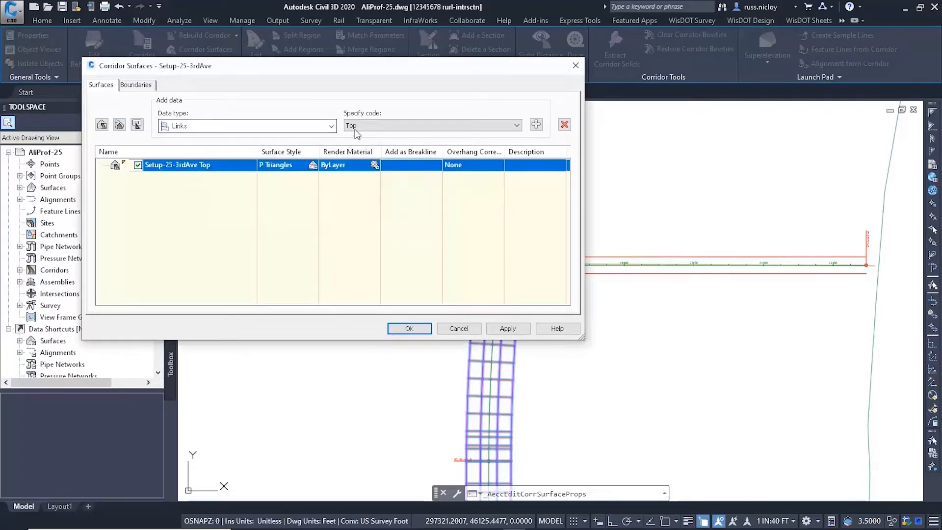
pyautogui.click(535, 124)
pyautogui.click(136, 85)
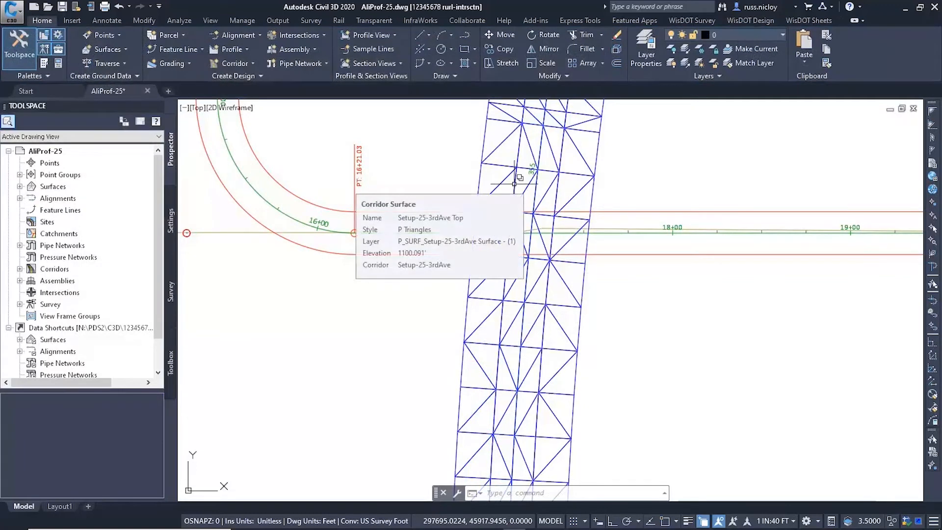
# Sample the Setup-25-3rdAve Top surface along the 25-Left-ETW alignment to create a surface profile.
pyautogui.click(233, 49)
pyautogui.click(187, 69)
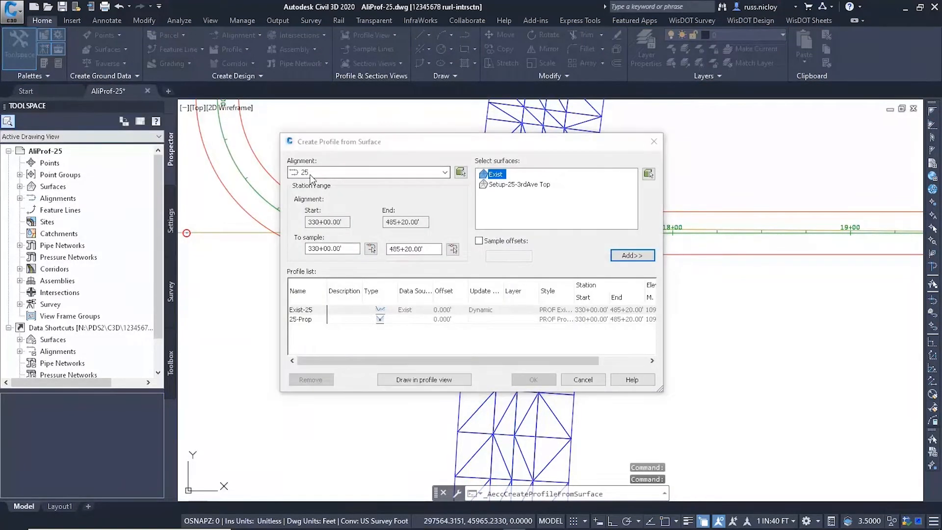
pyautogui.click(312, 173)
pyautogui.click(334, 222)
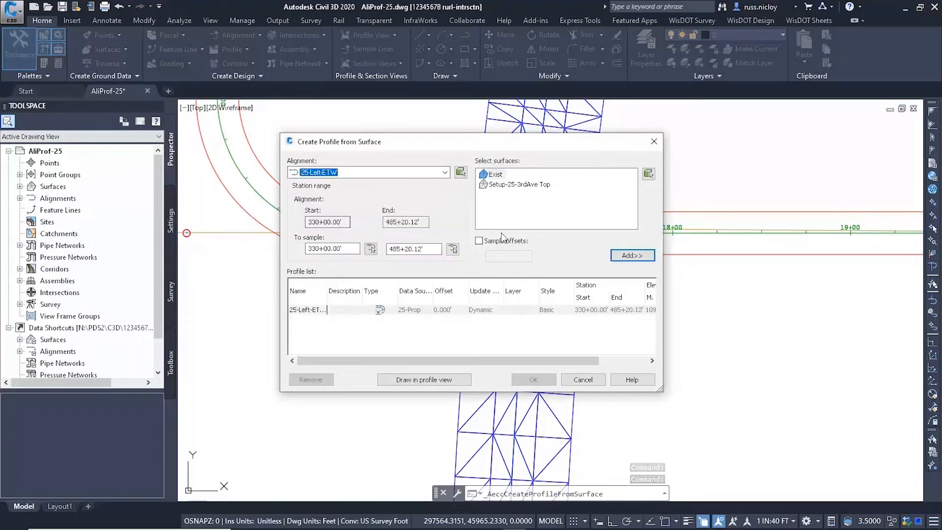
pyautogui.click(510, 185)
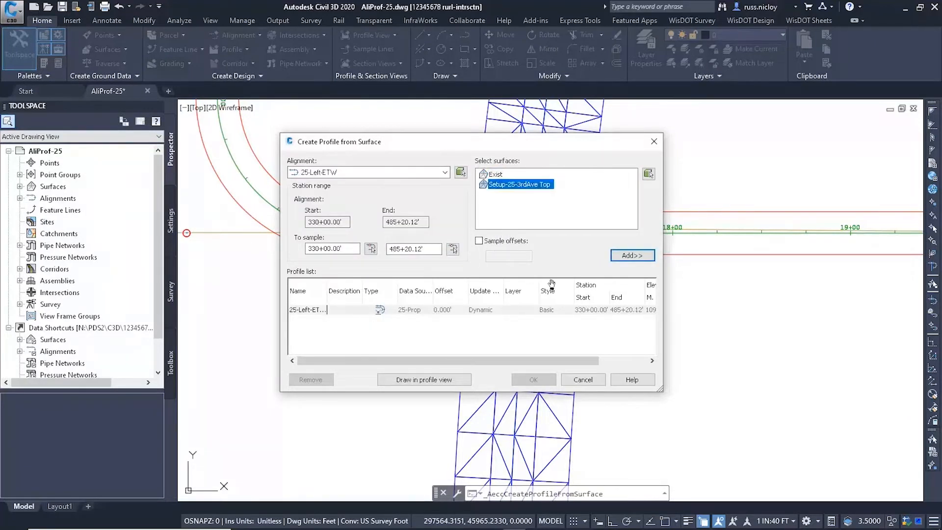
pyautogui.click(629, 255)
pyautogui.click(533, 380)
pyautogui.click(531, 112)
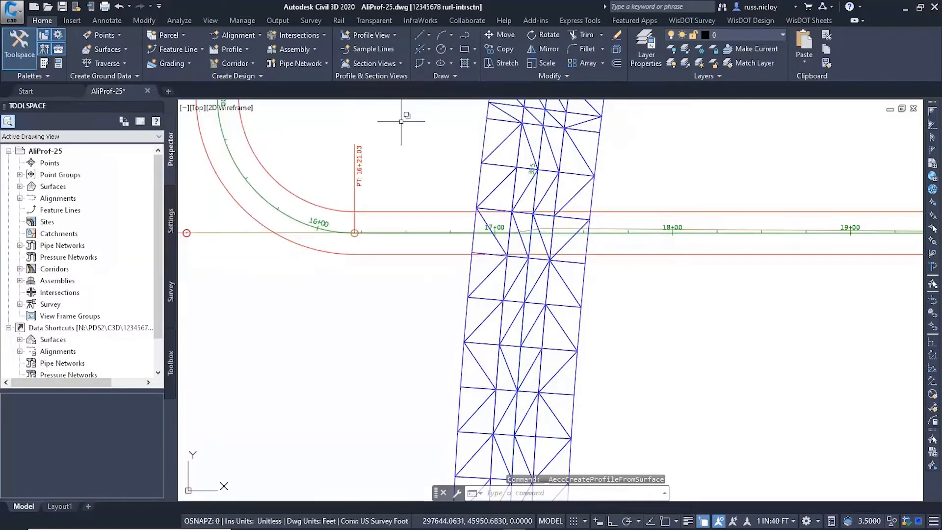
# Sample the Setup-25-3rdAve Top surface along the 25-Right-ETW alignment to create a surface profile.
pyautogui.click(229, 50)
pyautogui.click(212, 67)
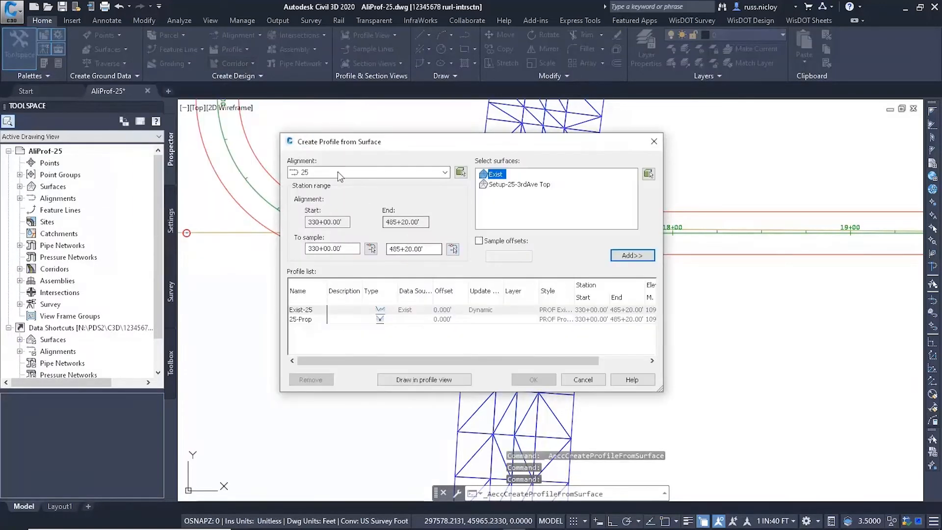
pyautogui.click(337, 172)
pyautogui.click(344, 203)
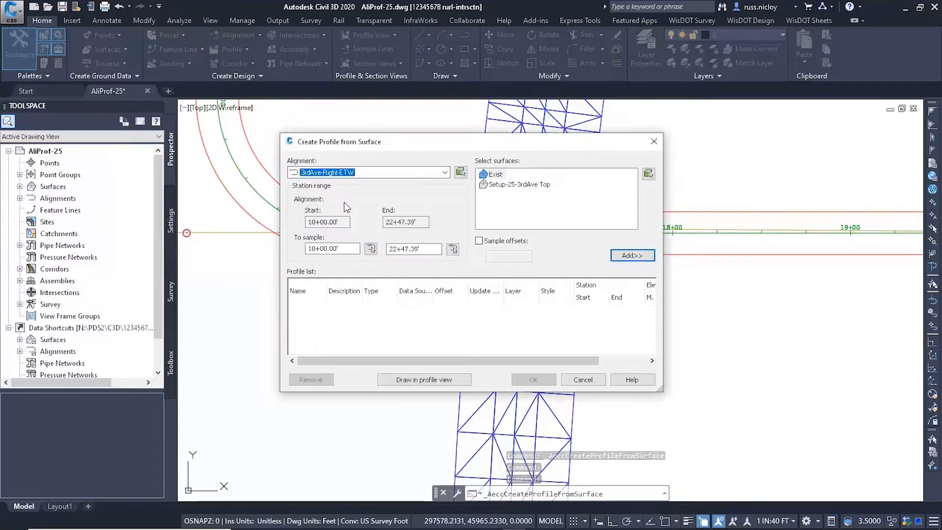
pyautogui.click(342, 172)
pyautogui.click(332, 230)
pyautogui.click(534, 186)
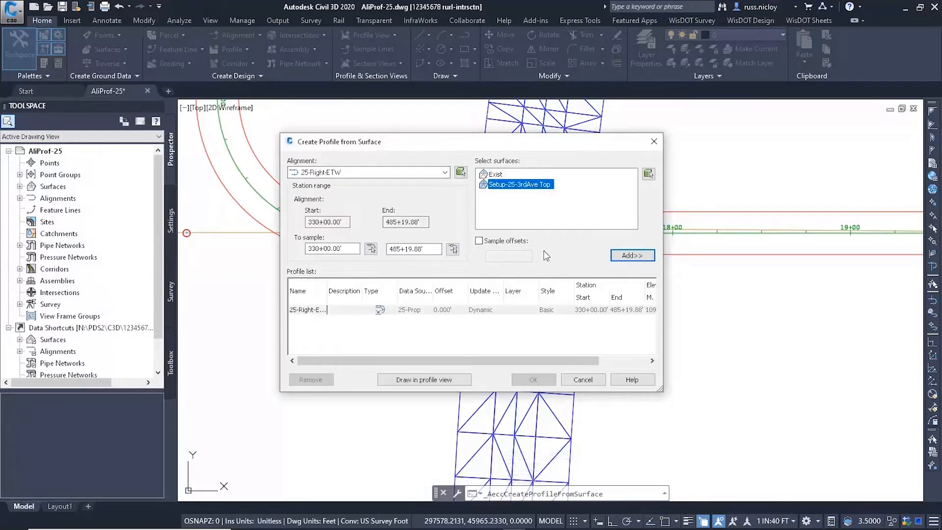
pyautogui.click(633, 256)
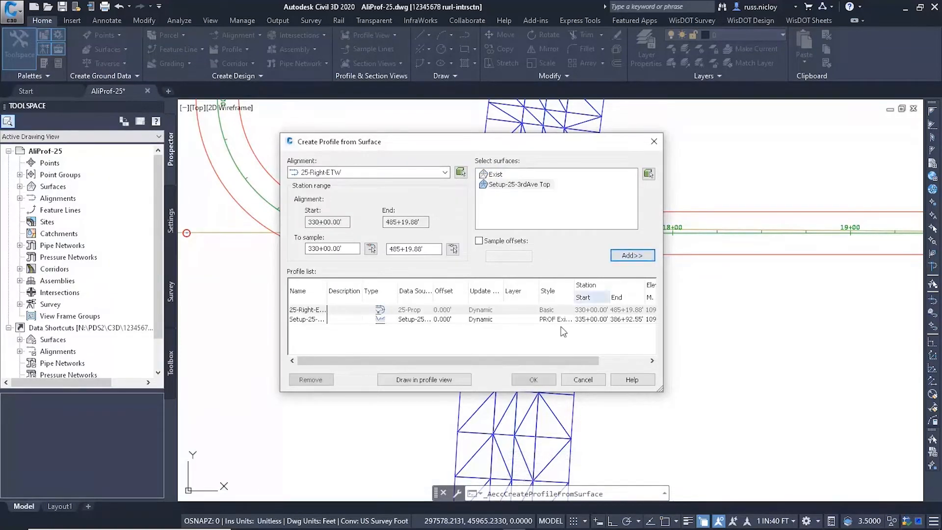
pyautogui.click(536, 380)
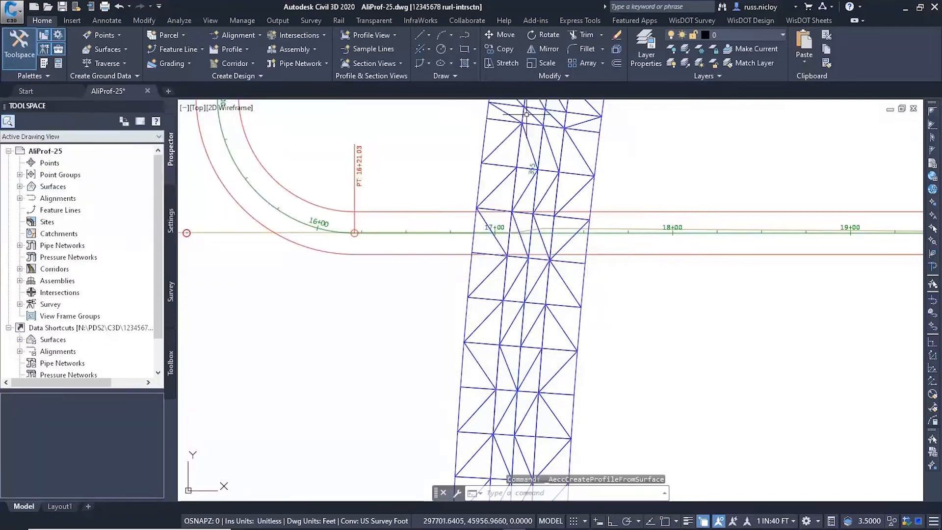
# Sample the Exist surface along the 3rdAve alignment and start a profile view for it.
pyautogui.scroll(-5, 490, 325)
pyautogui.moveTo(491, 309); pyautogui.dragTo(578, 369, button='middle')
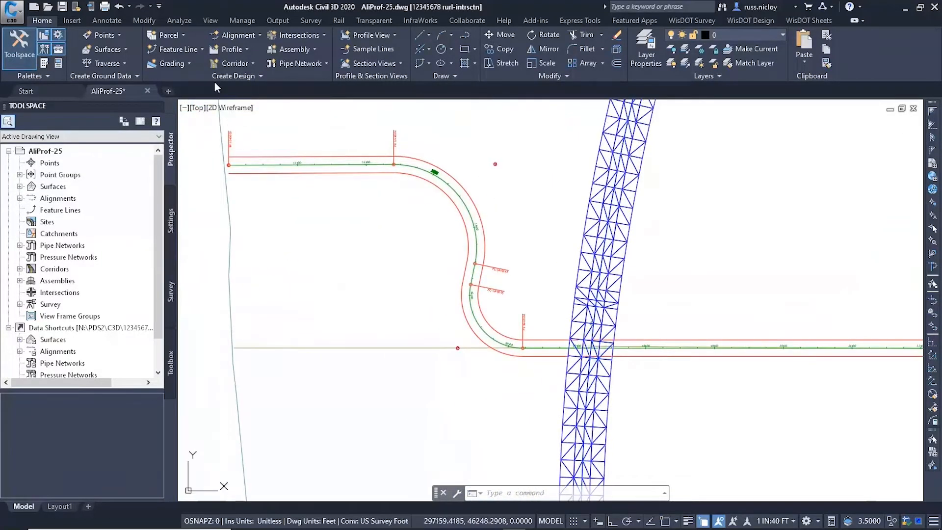
pyautogui.click(237, 52)
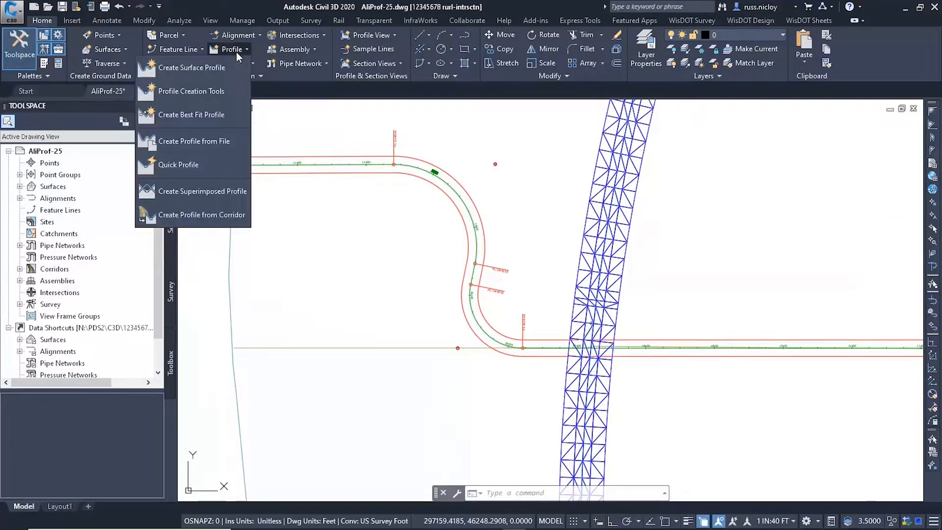
pyautogui.click(196, 67)
pyautogui.click(308, 172)
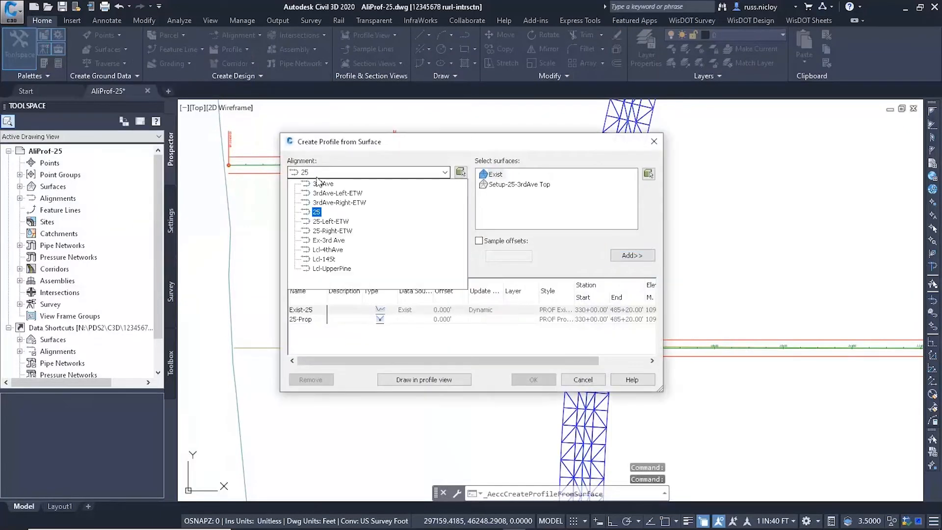
pyautogui.click(324, 184)
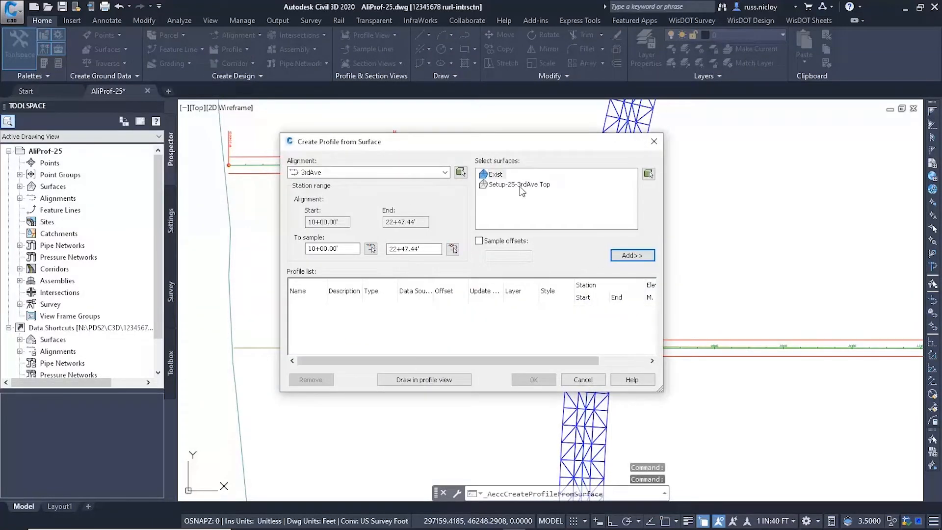
pyautogui.click(632, 255)
pyautogui.click(453, 379)
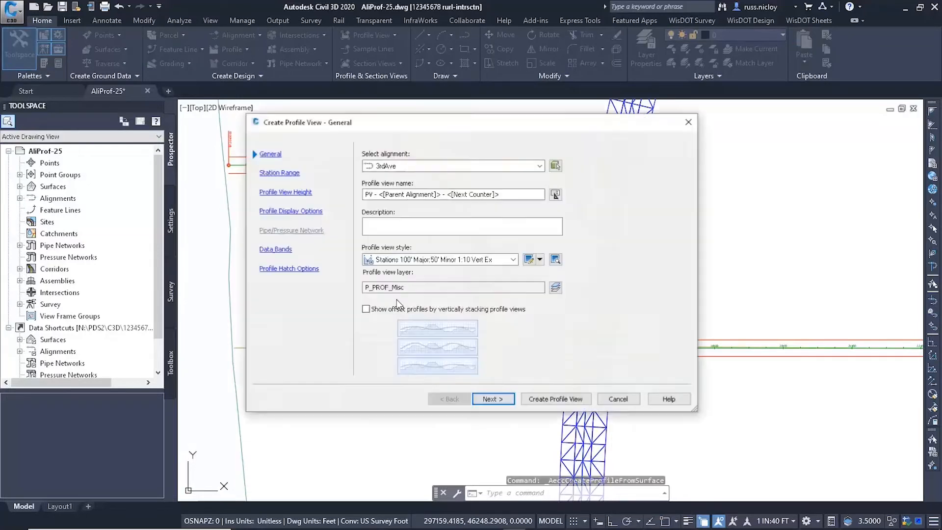
# Keep the automatic view height, confirm the existing profile's label set, and place the 3rdAve profile view in empty space beside the plan.
pyautogui.click(492, 400)
pyautogui.click(492, 400)
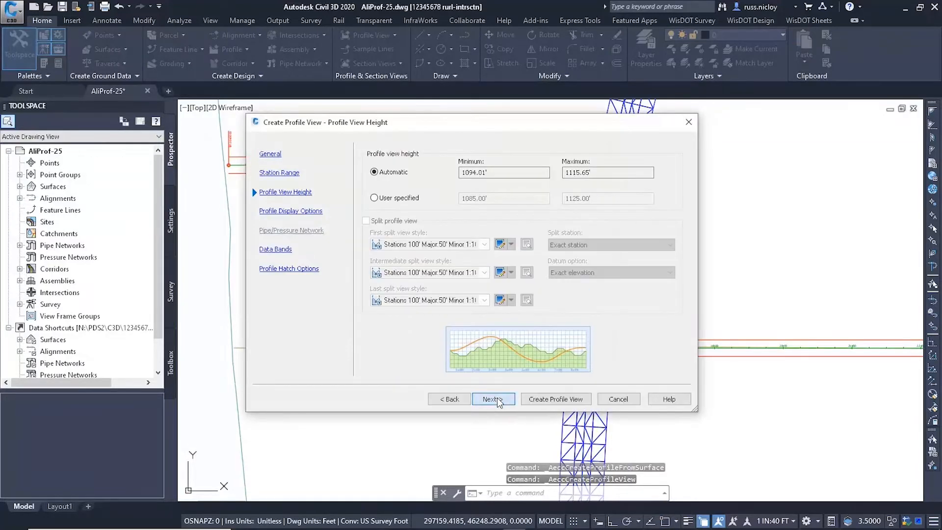
pyautogui.click(492, 400)
pyautogui.click(543, 369)
pyautogui.click(557, 193)
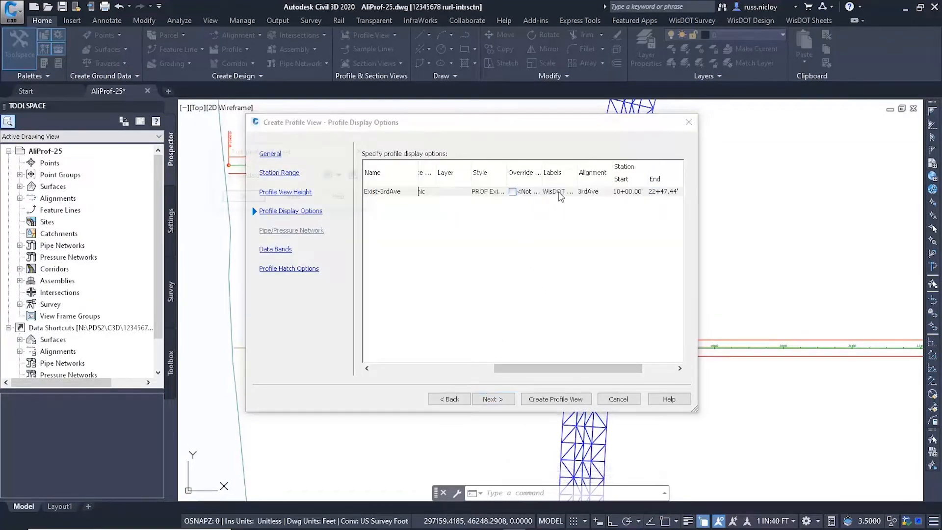
pyautogui.click(242, 198)
pyautogui.click(556, 399)
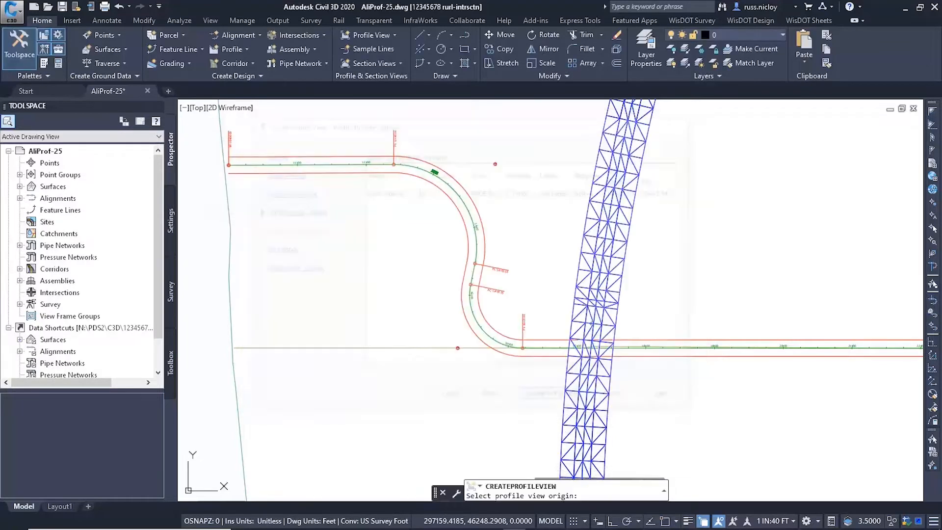
pyautogui.scroll(-2, 418, 333)
pyautogui.click(774, 325)
# Create a layout profile in the 3rdAve profile view named <[Alignment Name]>-Prop, with style PROF Proposed and label set _No Labels.
pyautogui.moveTo(851, 320); pyautogui.dragTo(646, 312, button='middle')
pyautogui.scroll(6, 619, 306)
pyautogui.scroll(3, 618, 306)
pyautogui.scroll(2, 385, 206)
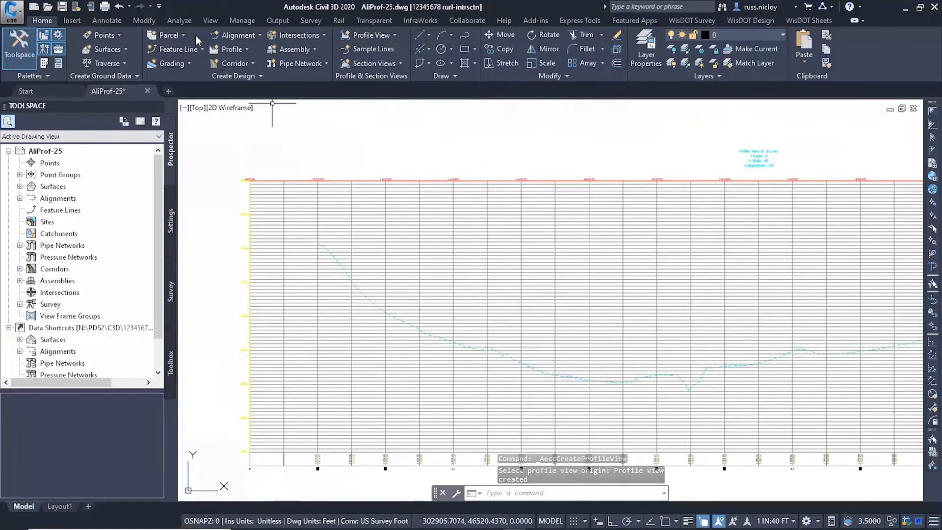
pyautogui.click(226, 49)
pyautogui.click(192, 91)
pyautogui.click(352, 244)
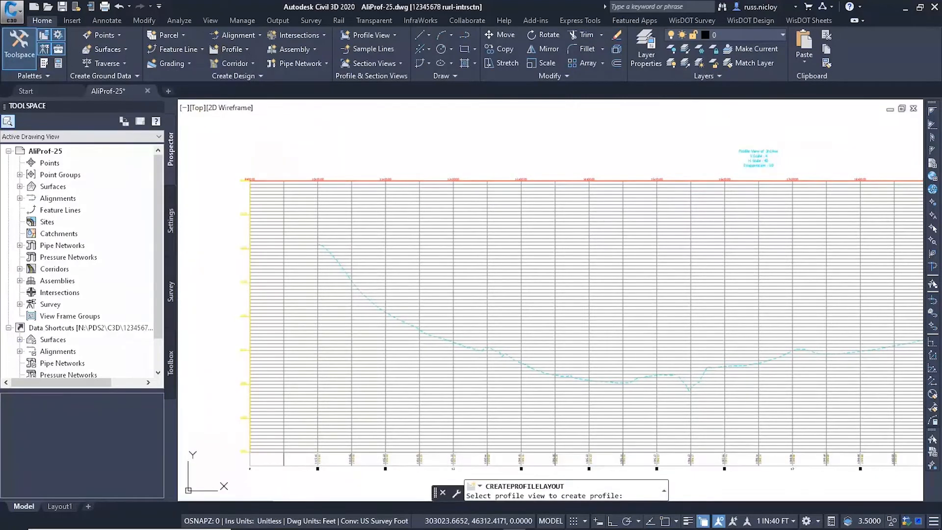
pyautogui.click(89, 67)
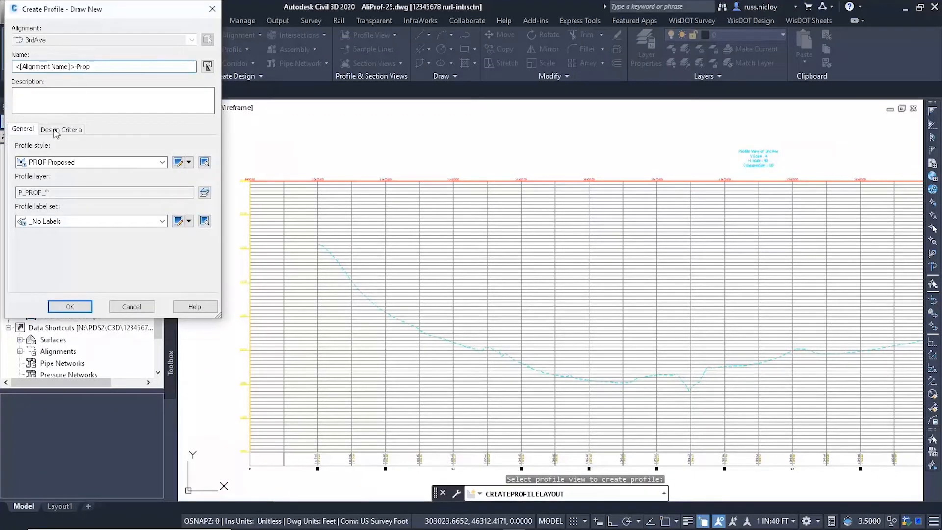
pyautogui.click(70, 307)
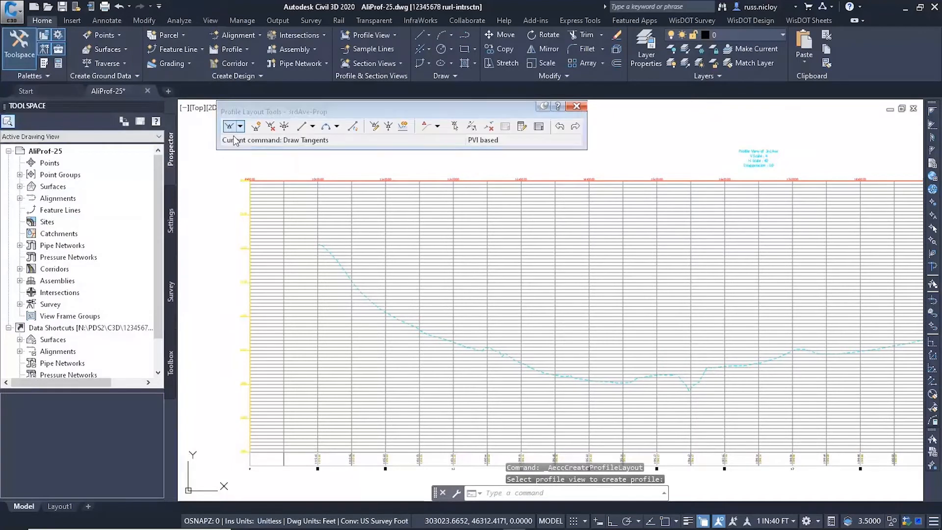
# Draw one proposed tangent from the start endpoint to the end endpoint of the existing 3rdAve profile.
pyautogui.scroll(5, 311, 231)
pyautogui.scroll(-3, 295, 334)
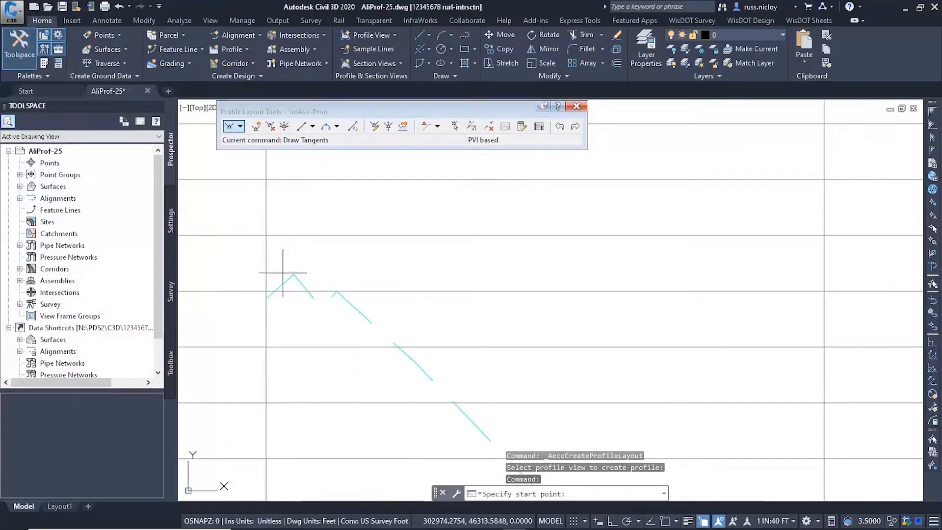
pyautogui.keyDown('shift'); pyautogui.rightClick(255, 269); pyautogui.keyUp('shift')
pyautogui.click(282, 328)
pyautogui.click(269, 294)
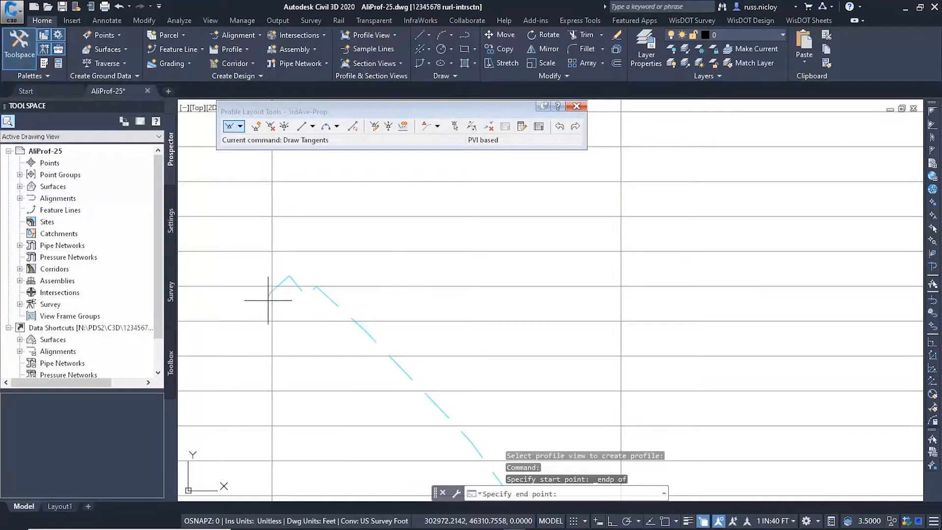
pyautogui.scroll(-3, 304, 330)
pyautogui.scroll(5, 557, 311)
pyautogui.keyDown('shift'); pyautogui.rightClick(668, 250); pyautogui.keyUp('shift')
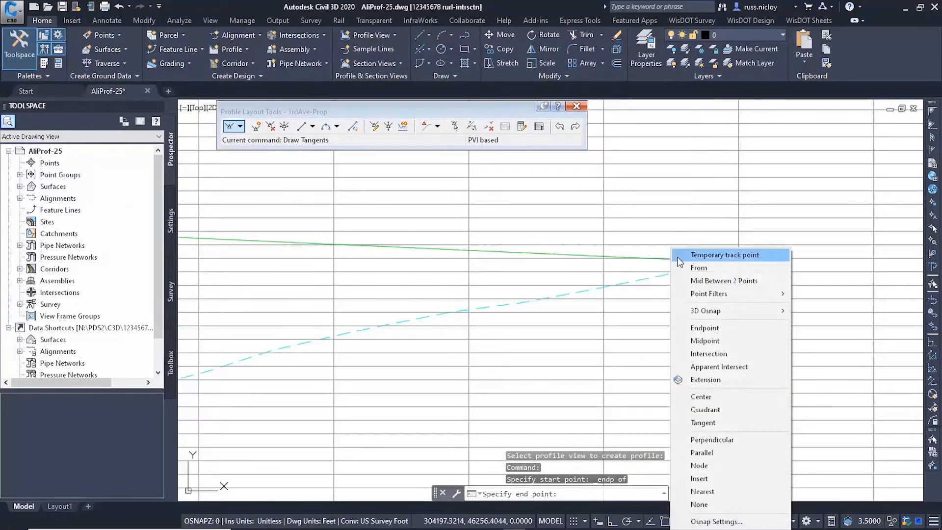
pyautogui.click(722, 326)
pyautogui.click(751, 249)
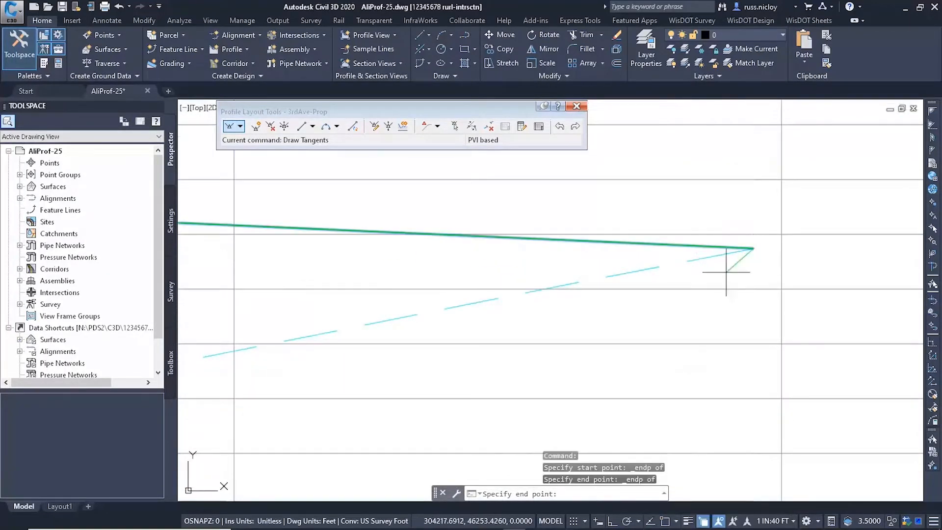
pyautogui.scroll(-5, 455, 313)
pyautogui.press('Escape')
pyautogui.press('Escape')
# Save the drawing.
pyautogui.scroll(-8, 491, 235)
pyautogui.scroll(2, 417, 260)
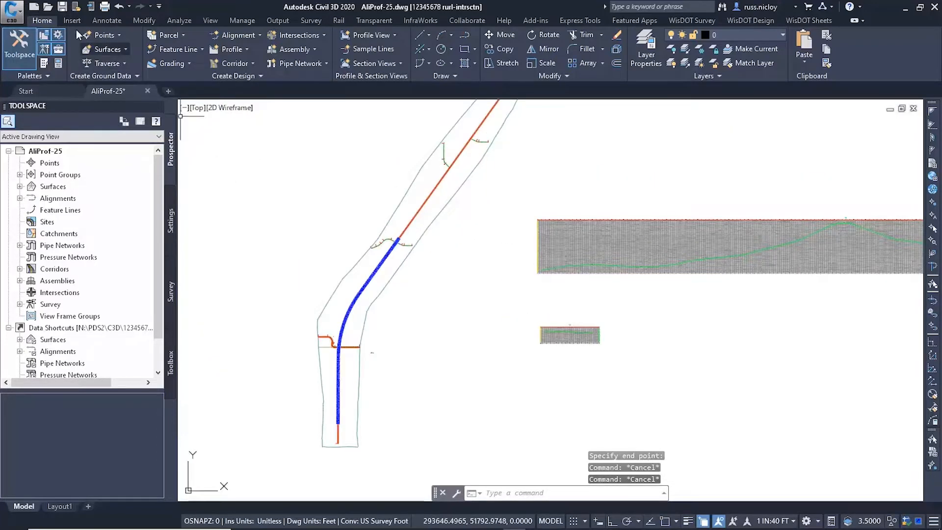
pyautogui.hotkey('ctrl', 's')
pyautogui.click(345, 364)
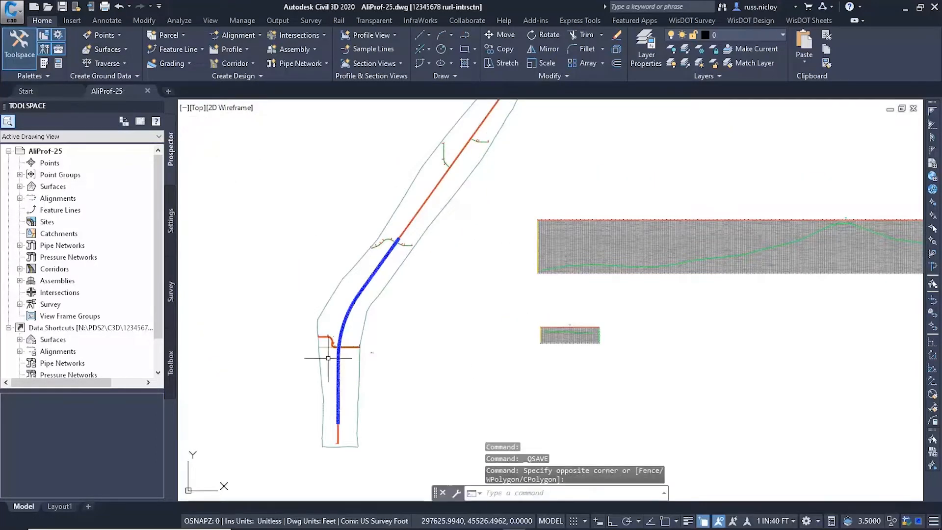
# Start an intersection where alignments 25 and 3rdAve cross, with 25 as the main road alignment.
pyautogui.scroll(10, 346, 364)
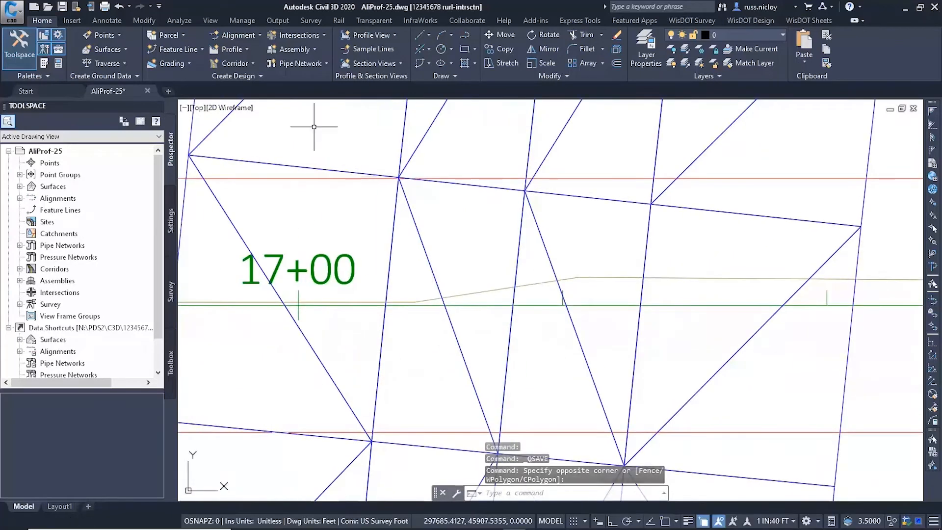
pyautogui.click(300, 34)
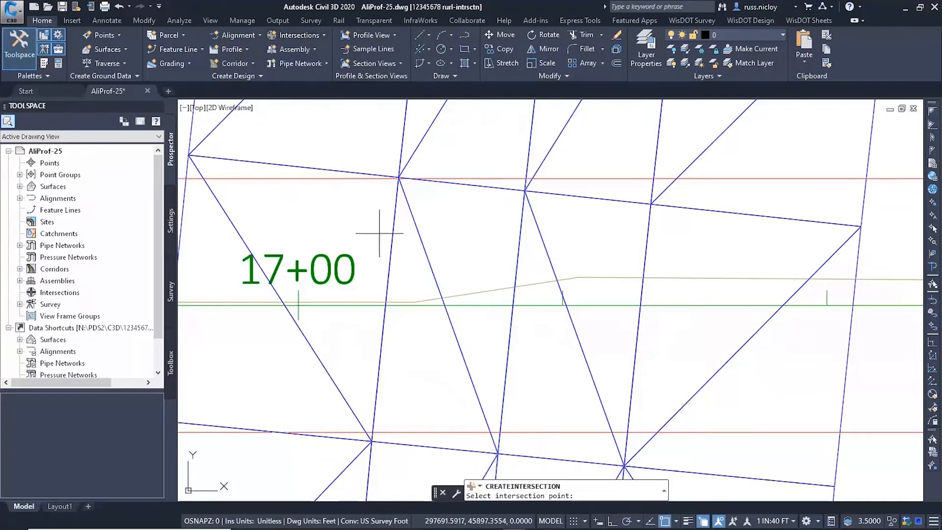
pyautogui.click(512, 305)
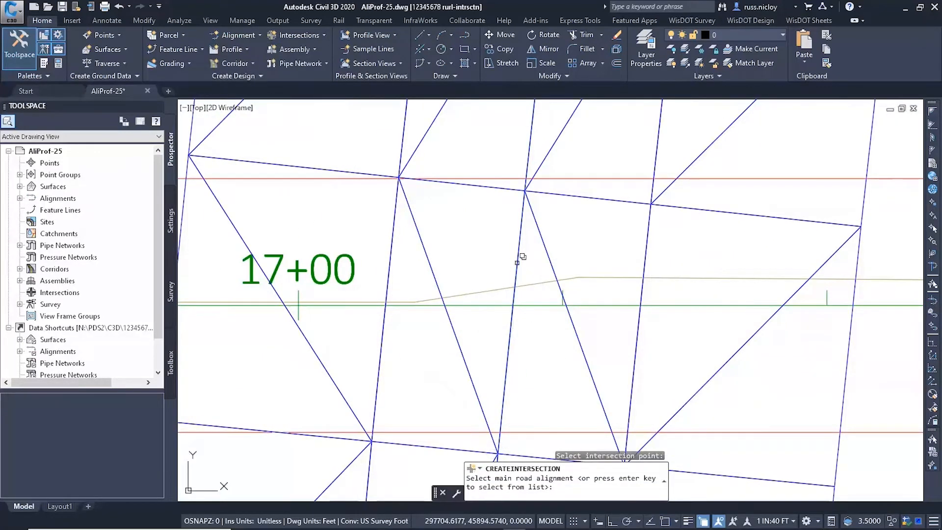
pyautogui.click(517, 263)
pyautogui.click(566, 323)
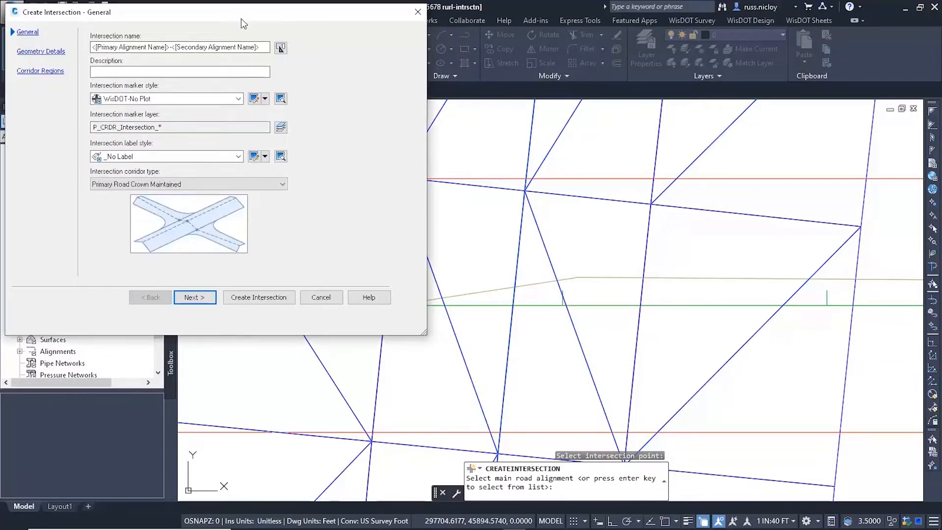
# Turn off creating or specifying offset alignments in the geometry details and create the intersection.
pyautogui.click(218, 339)
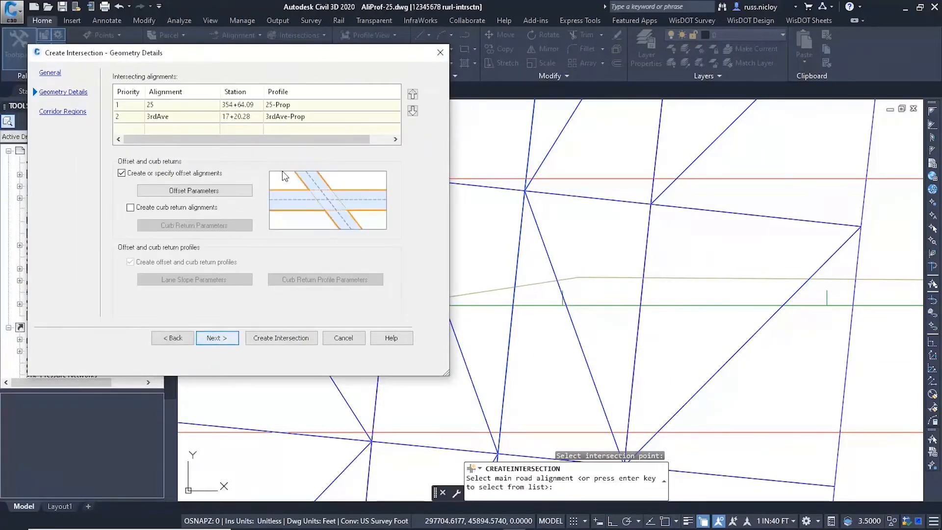
pyautogui.click(121, 173)
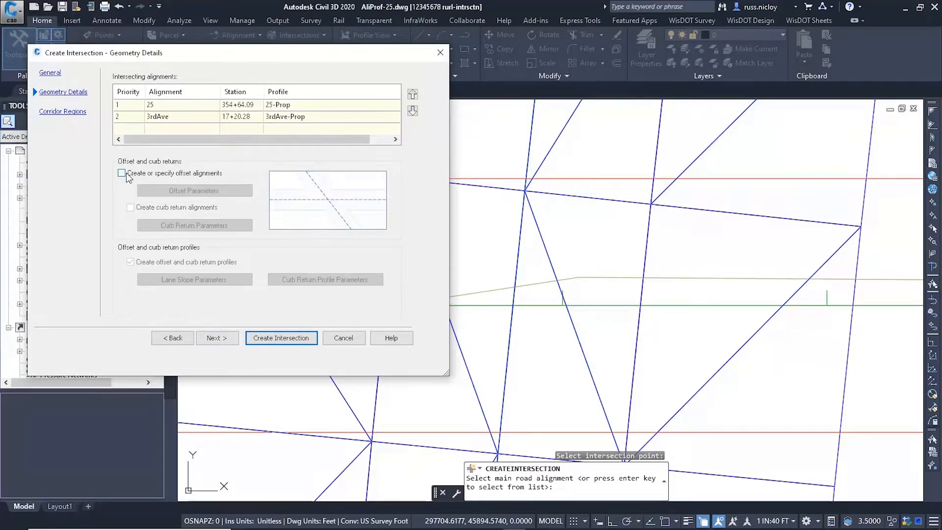
pyautogui.click(278, 339)
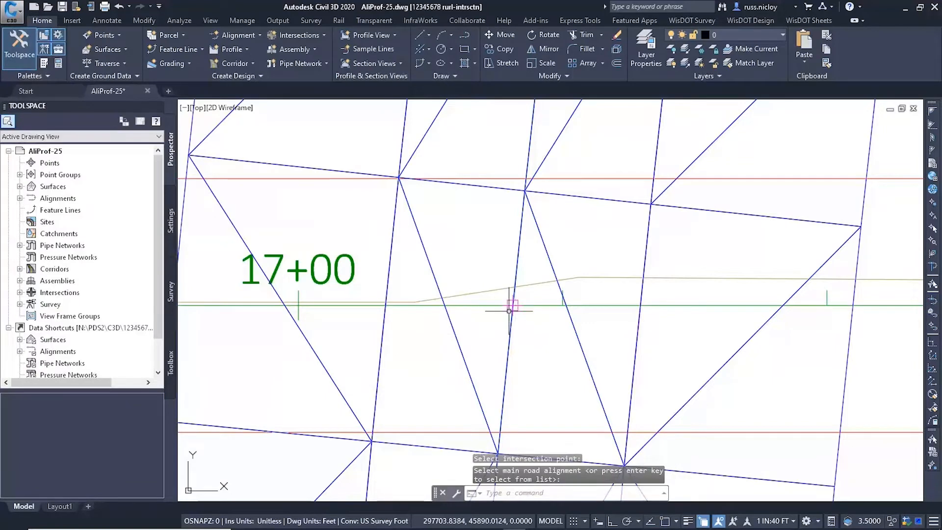
pyautogui.scroll(2, 509, 314)
pyautogui.scroll(-2, 500, 316)
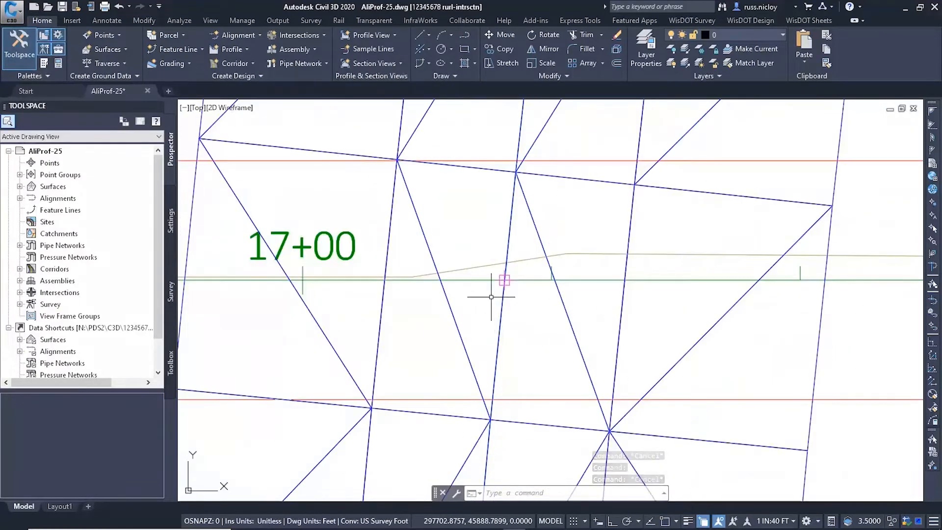
# Create intersections where 3rdAve crosses the two edge alignments of 25, using 25-Left-ETW as the main road alignment on the west side.
pyautogui.click(289, 36)
pyautogui.click(270, 54)
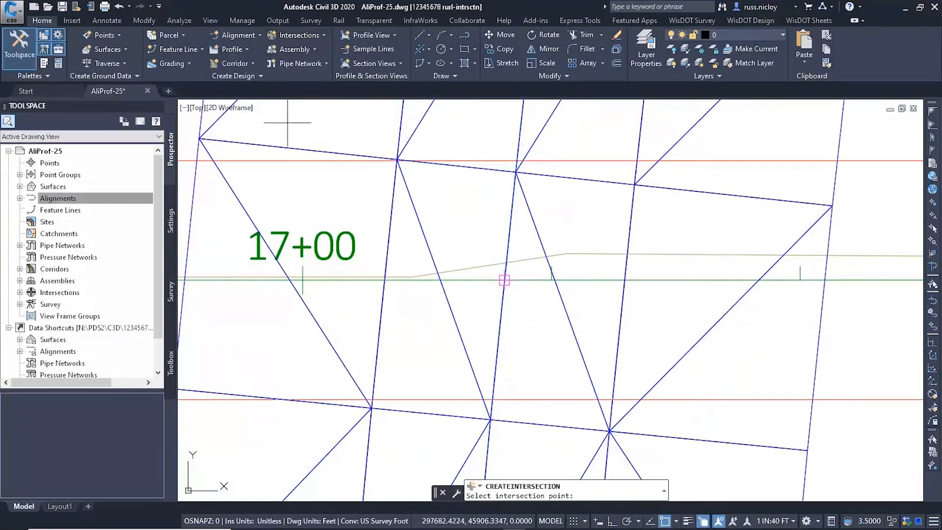
pyautogui.click(380, 281)
pyautogui.click(407, 279)
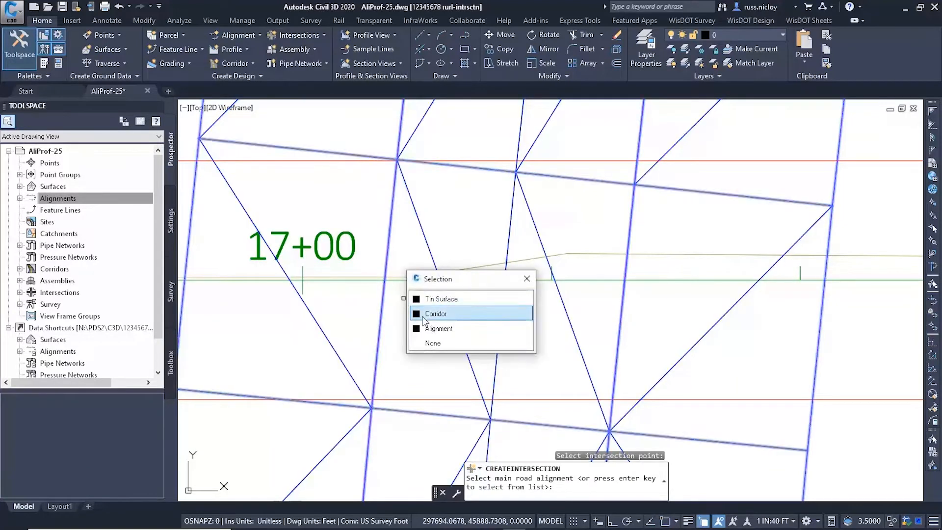
pyautogui.click(432, 329)
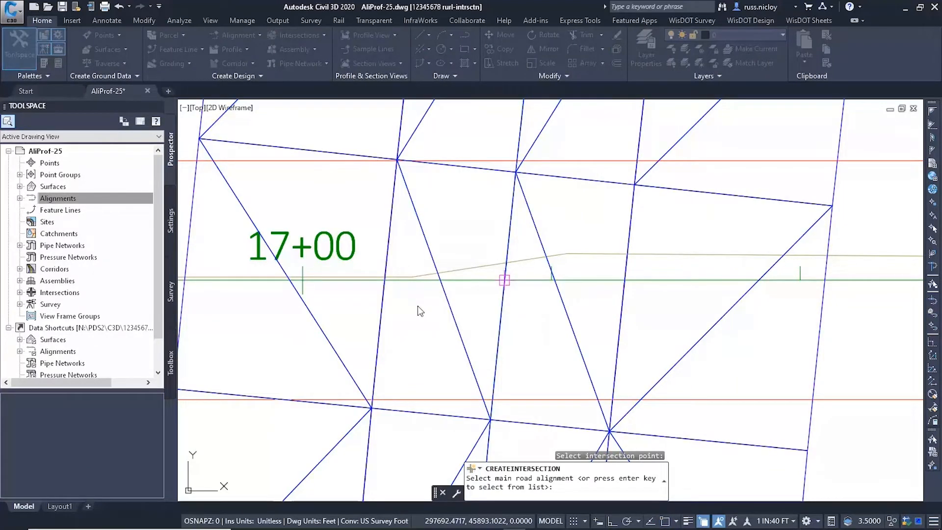
pyautogui.click(216, 337)
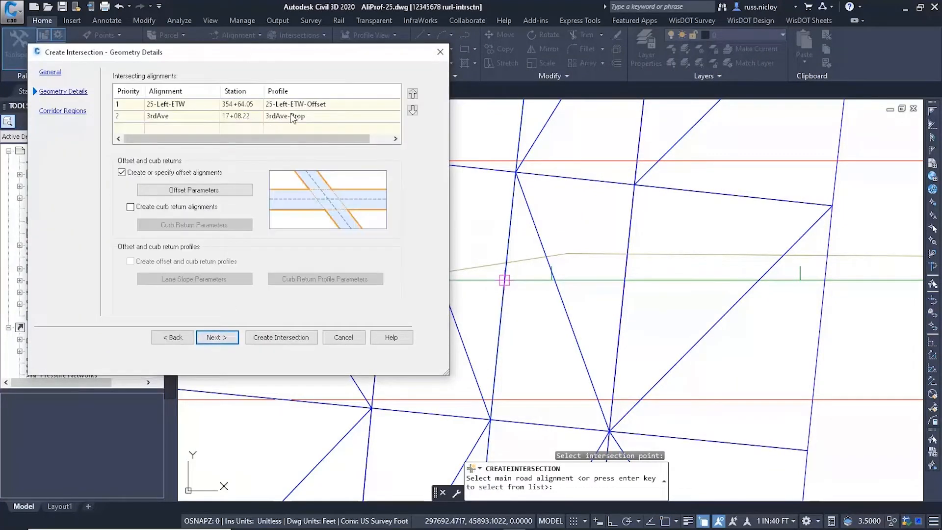
pyautogui.click(319, 105)
pyautogui.click(319, 106)
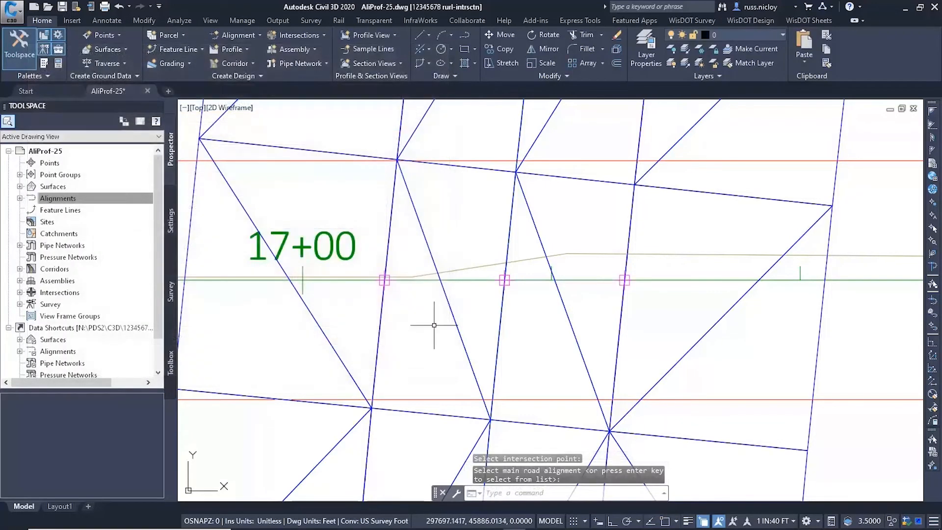
# Insert a PVI on the 3rdAve-Prop profile beyond the locked PVIs, at about station 17+80 and elevation 1099.44.
pyautogui.scroll(-3, 431, 326)
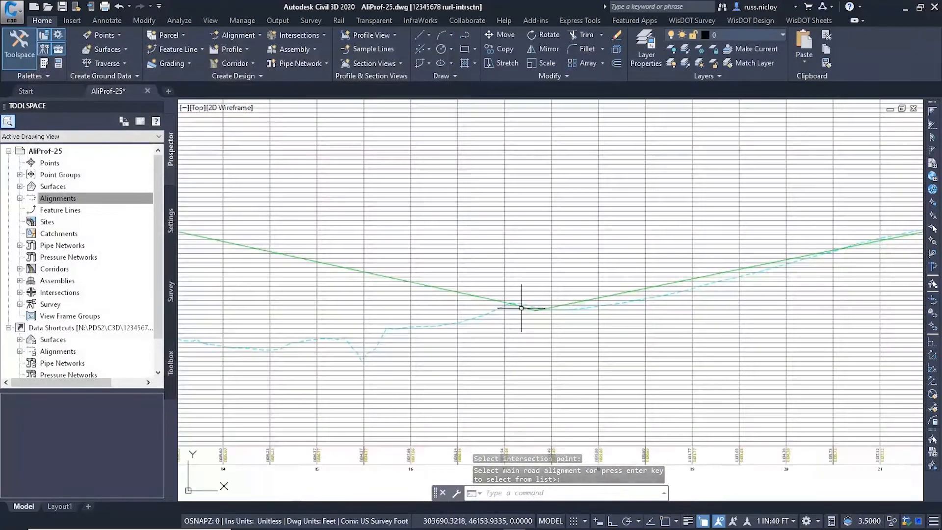
pyautogui.click(423, 282)
pyautogui.scroll(4, 529, 301)
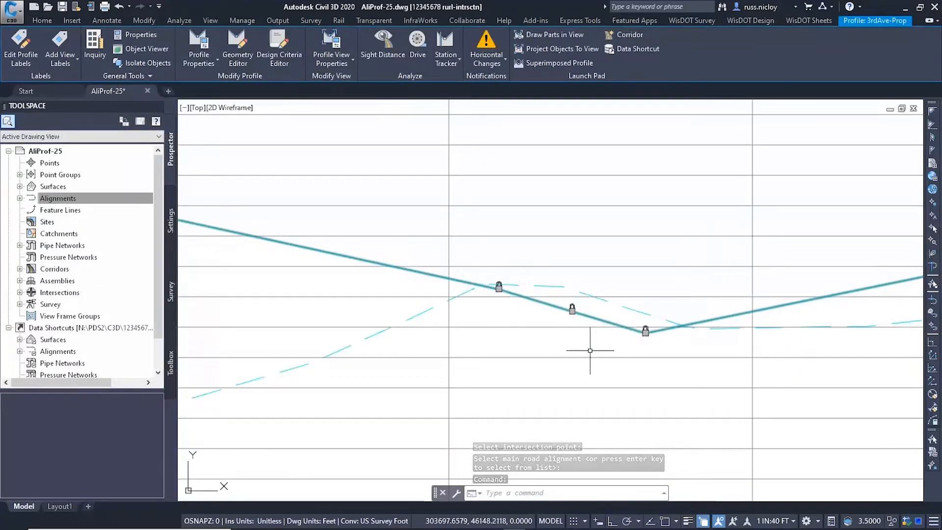
pyautogui.scroll(-4, 549, 376)
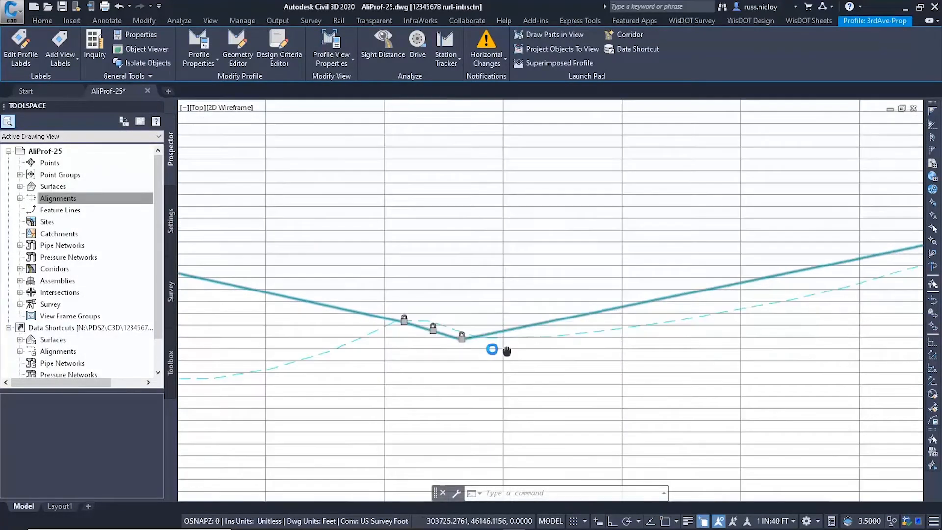
pyautogui.click(240, 54)
pyautogui.click(256, 126)
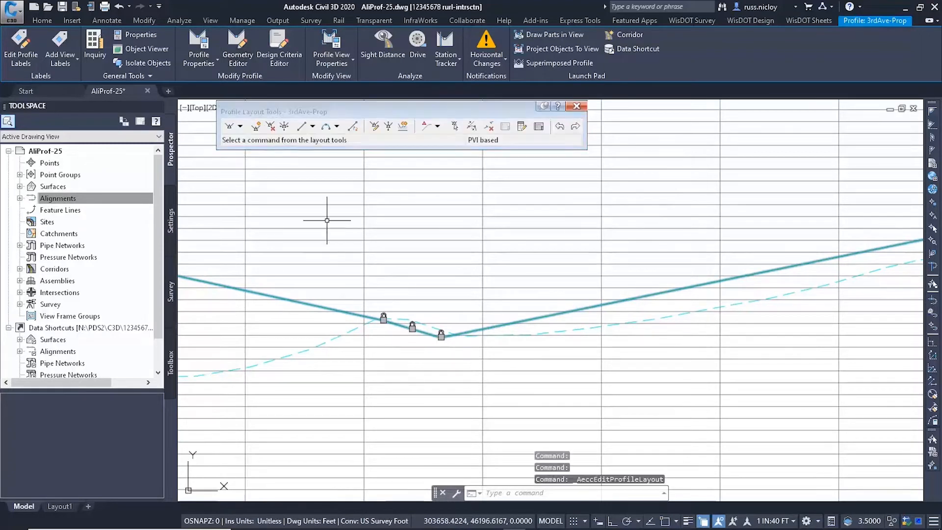
pyautogui.moveTo(501, 337); pyautogui.dragTo(490, 335, button='middle')
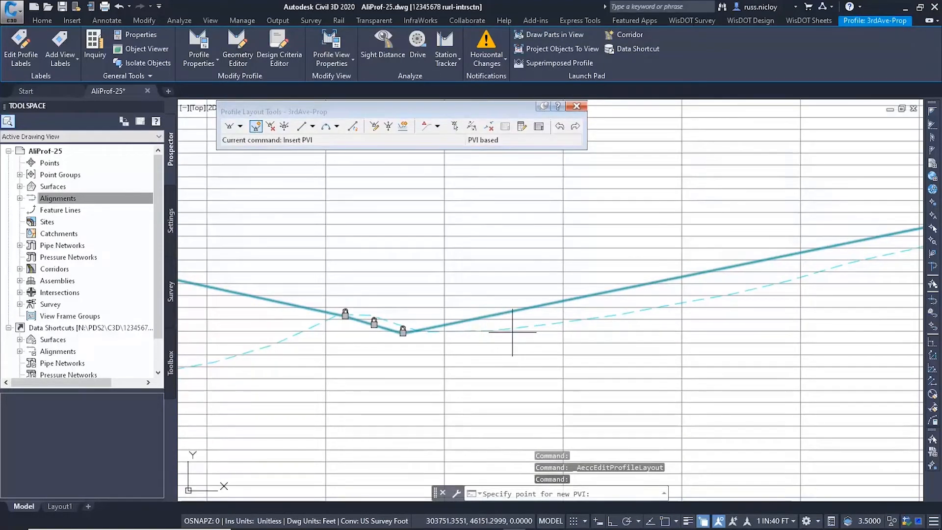
pyautogui.click(515, 332)
# Insert two more PVIs before the locked ones, at about station 16+72, elevation 1099.91, and at the break in the existing ground profile.
pyautogui.moveTo(275, 359); pyautogui.dragTo(465, 327, button='middle')
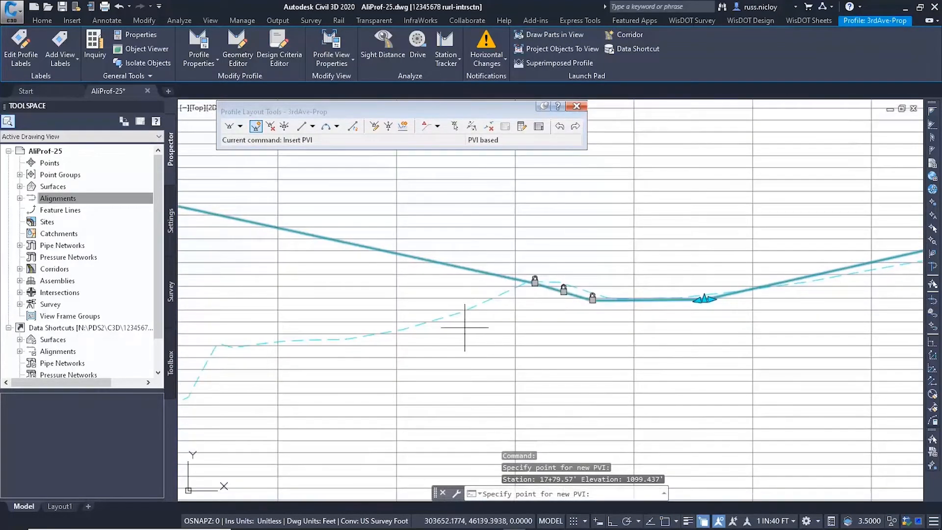
pyautogui.click(447, 284)
pyautogui.moveTo(301, 336); pyautogui.dragTo(562, 309, button='middle')
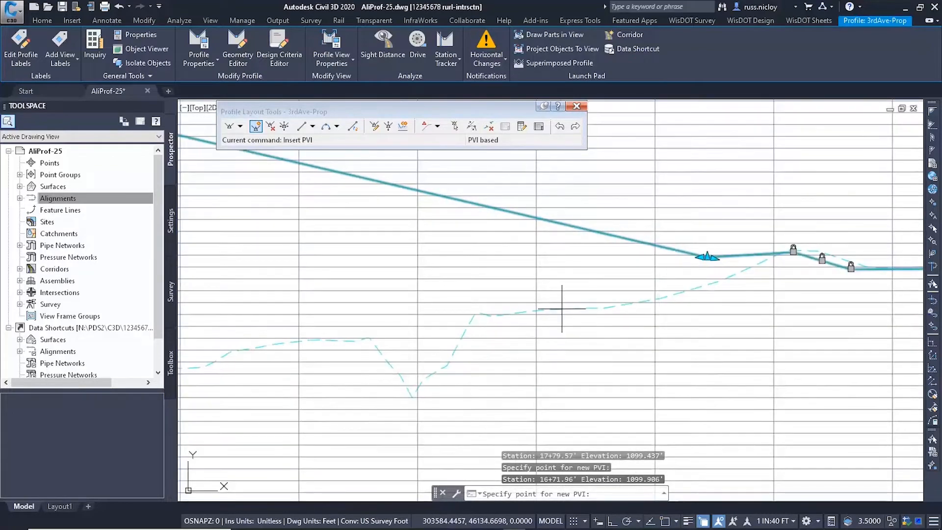
pyautogui.click(475, 315)
# Add a 3rdAve baseline to the Setup-25-3rdAve corridor and assign the 3rdAve-Prop profile to it.
pyautogui.moveTo(299, 272); pyautogui.dragTo(715, 229, button='middle')
pyautogui.scroll(-4, 715, 229)
pyautogui.moveTo(544, 231); pyautogui.dragTo(562, 311, button='middle')
pyautogui.click(684, 353)
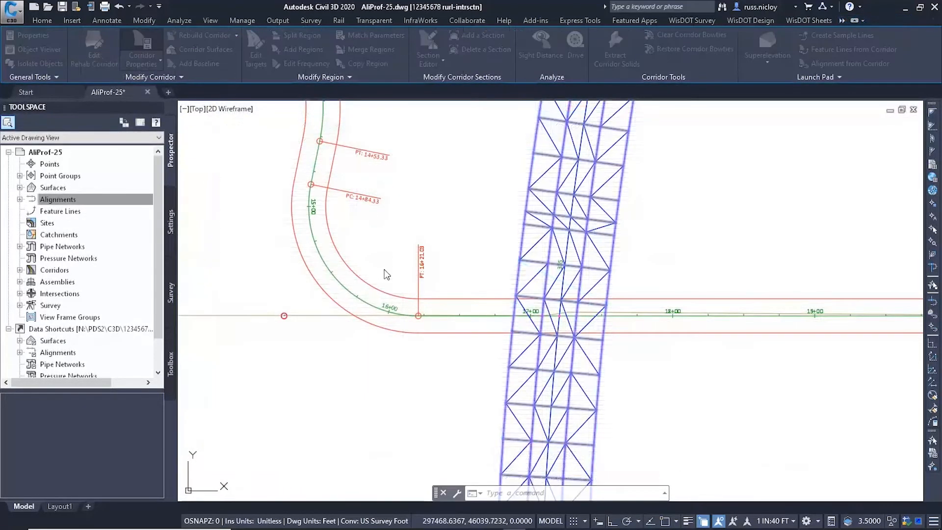
pyautogui.doubleClick(385, 269)
pyautogui.click(308, 107)
pyautogui.click(281, 276)
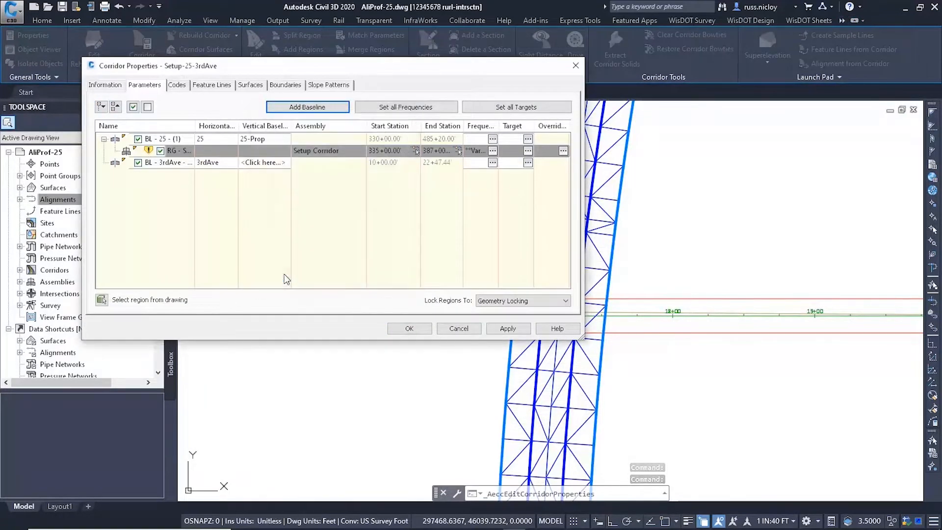
pyautogui.click(261, 162)
pyautogui.click(284, 234)
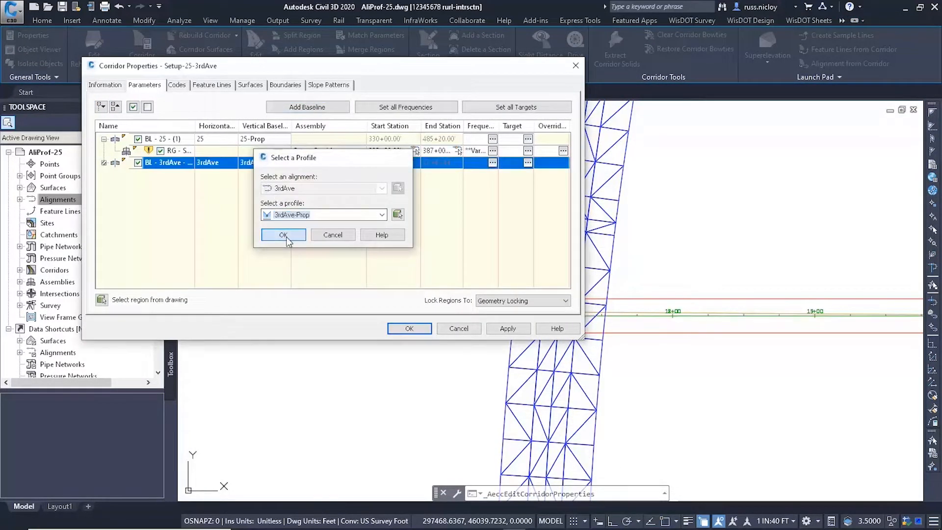
# Add a region with the Setup Corridor assembly to the 3rdAve baseline and end it at station 16+85.70, just west of the 25 corridor.
pyautogui.rightClick(190, 167)
pyautogui.click(208, 172)
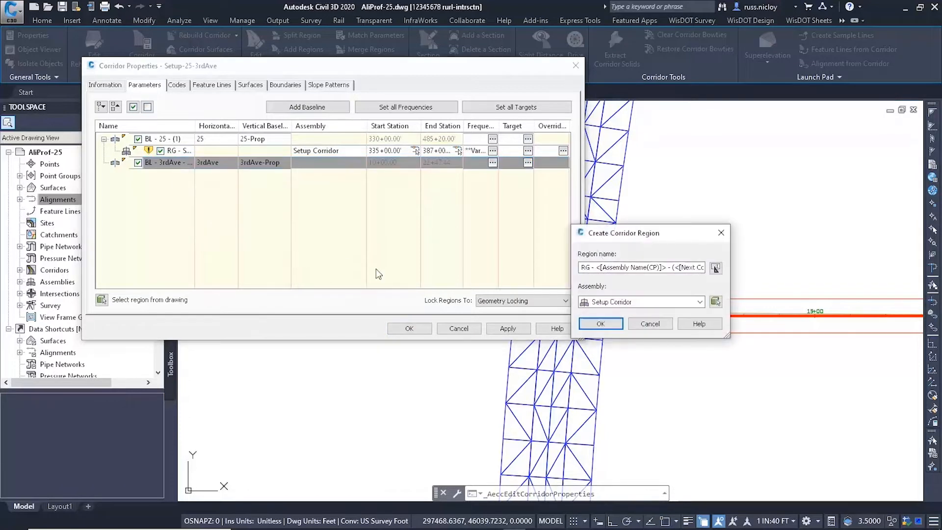
pyautogui.click(615, 327)
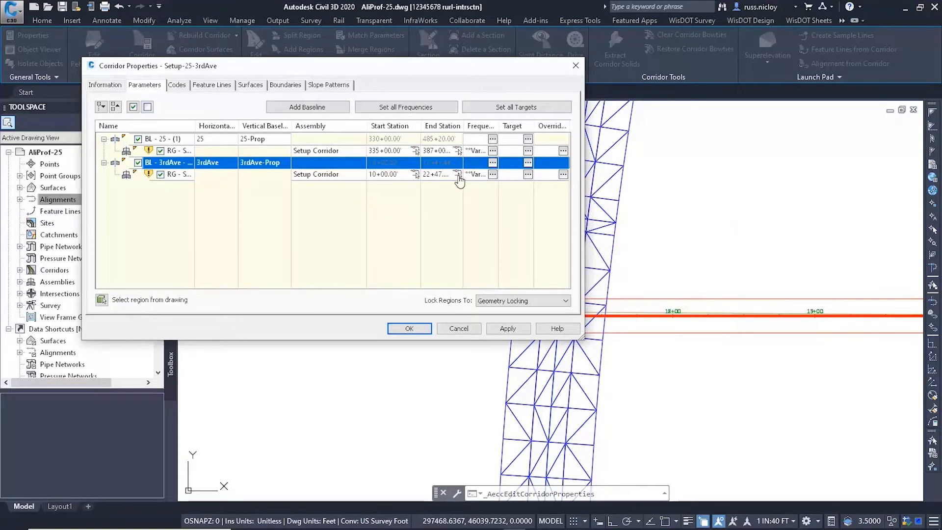
pyautogui.click(458, 175)
pyautogui.scroll(5, 509, 275)
pyautogui.click(509, 275)
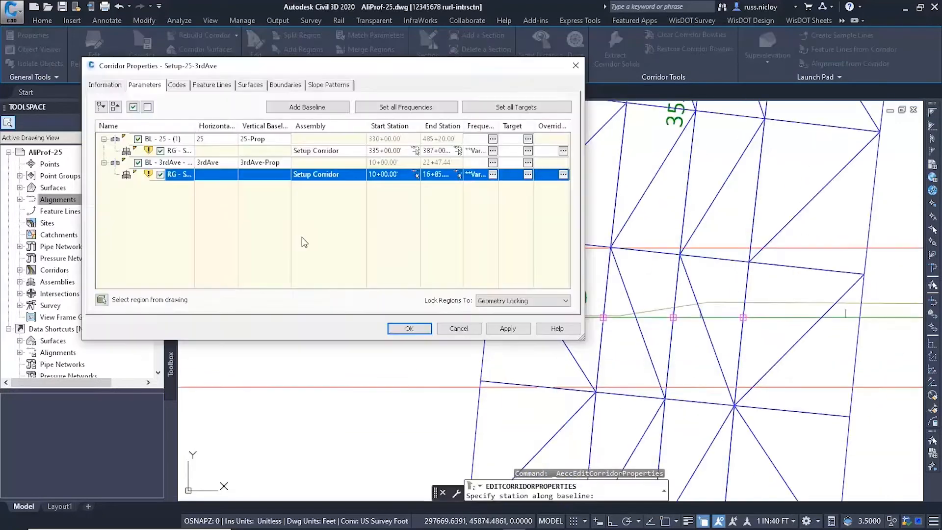
# Insert a second Setup Corridor region after the first and start it at station 17+54.70, just east of the 25 corridor.
pyautogui.rightClick(177, 175)
pyautogui.click(231, 196)
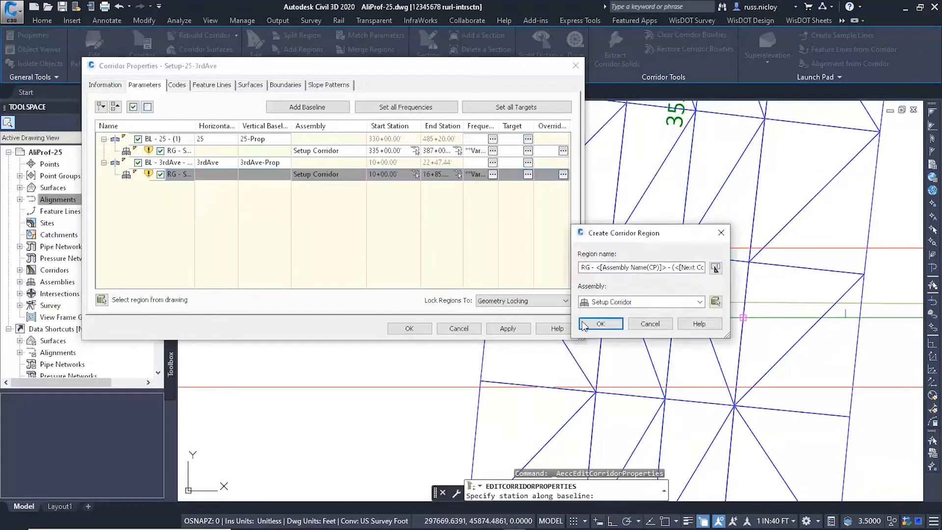
pyautogui.click(607, 323)
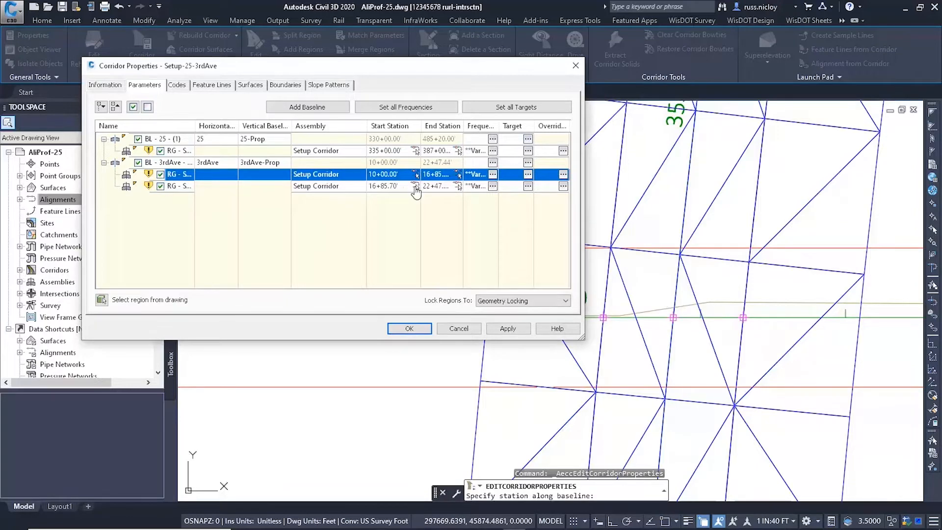
pyautogui.click(415, 186)
pyautogui.scroll(-3, 491, 274)
pyautogui.scroll(4, 549, 255)
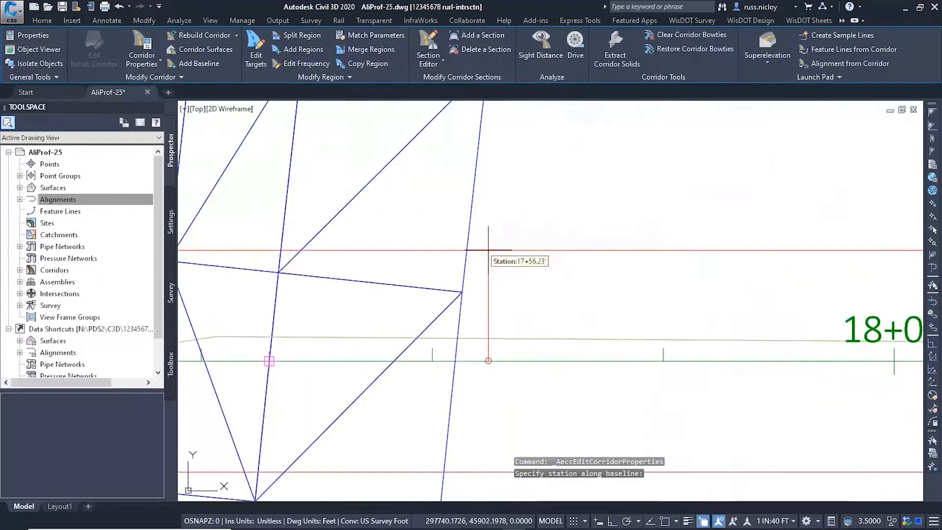
pyautogui.click(476, 231)
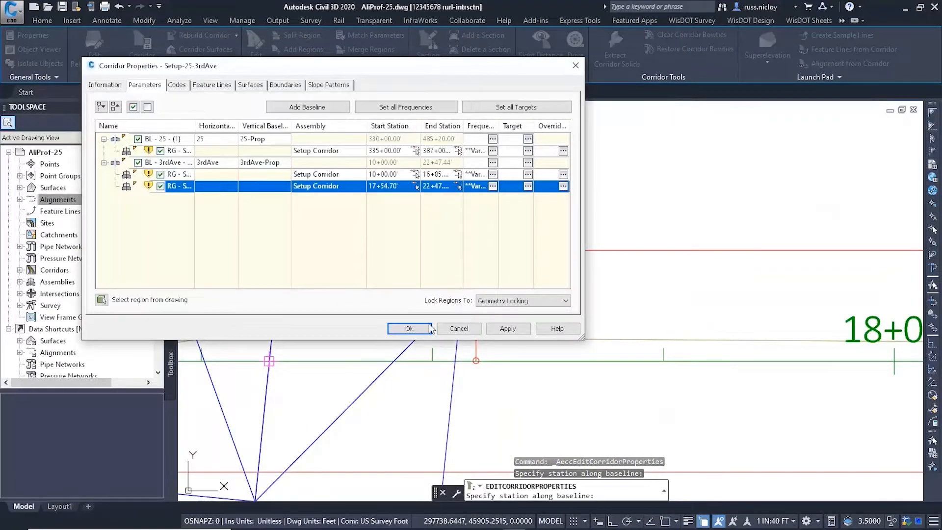
# Accept the corridor property changes and rebuild the corridor.
pyautogui.click(425, 329)
pyautogui.click(441, 239)
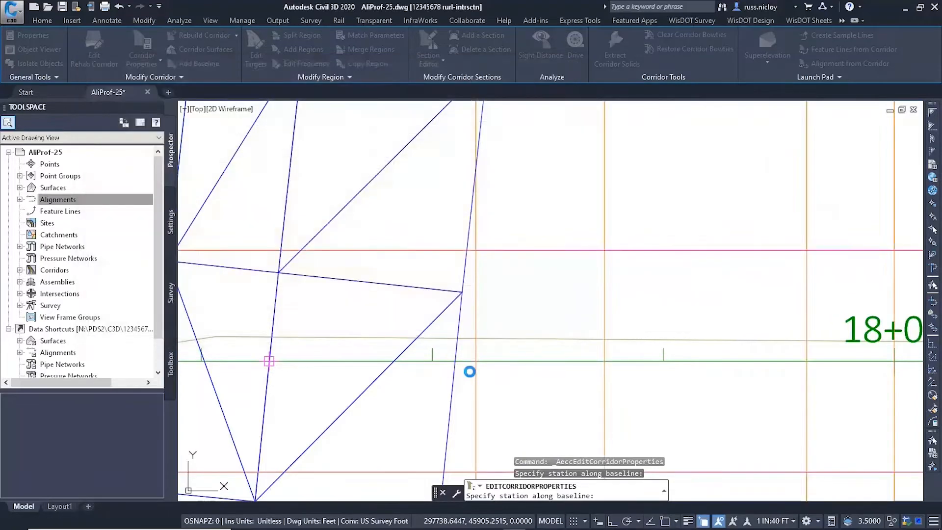
pyautogui.scroll(-5, 470, 368)
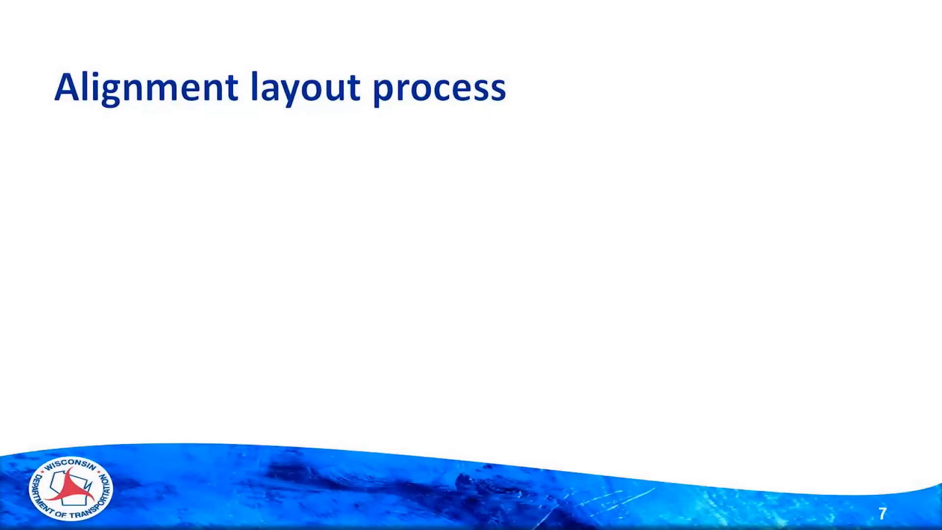
pyautogui.press('Right')
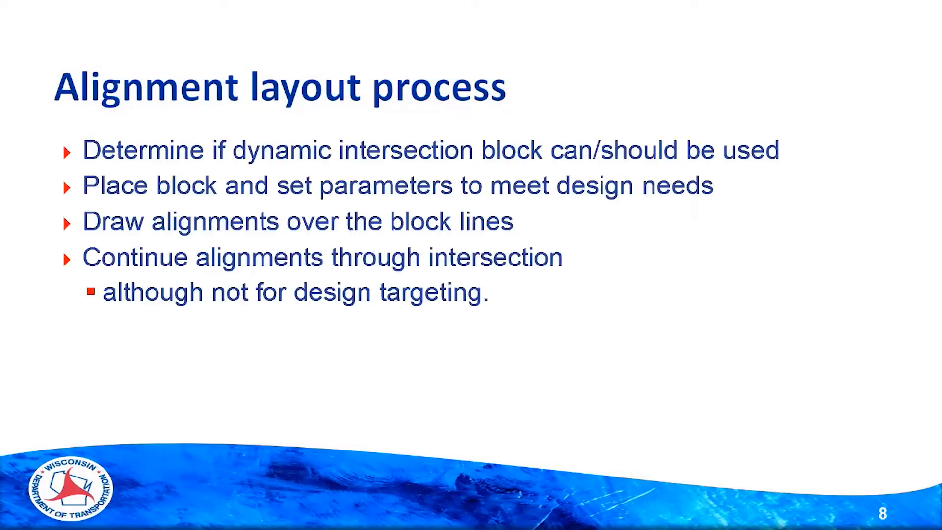
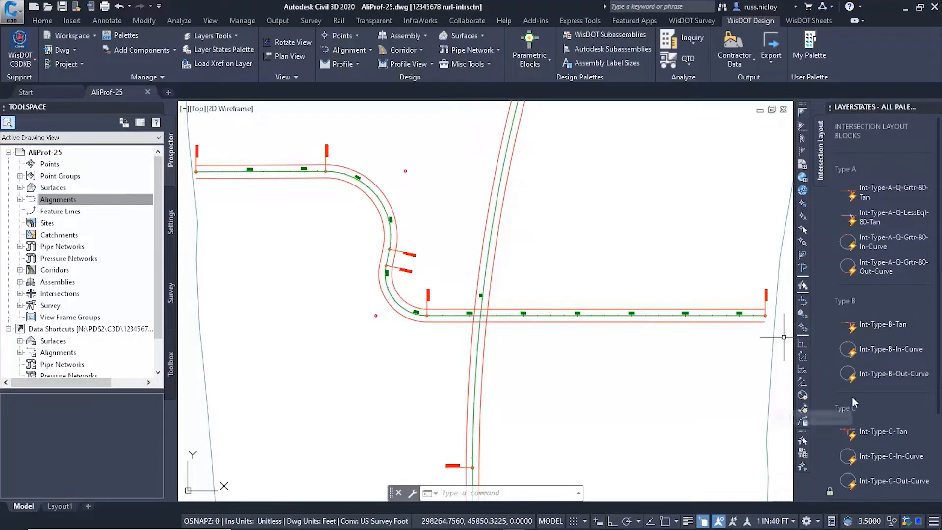
# Place the Int-Type-B-In-Curve block at the apparent intersection of the east edge alignment of 25 and the 3rdAve centerline.
pyautogui.click(866, 351)
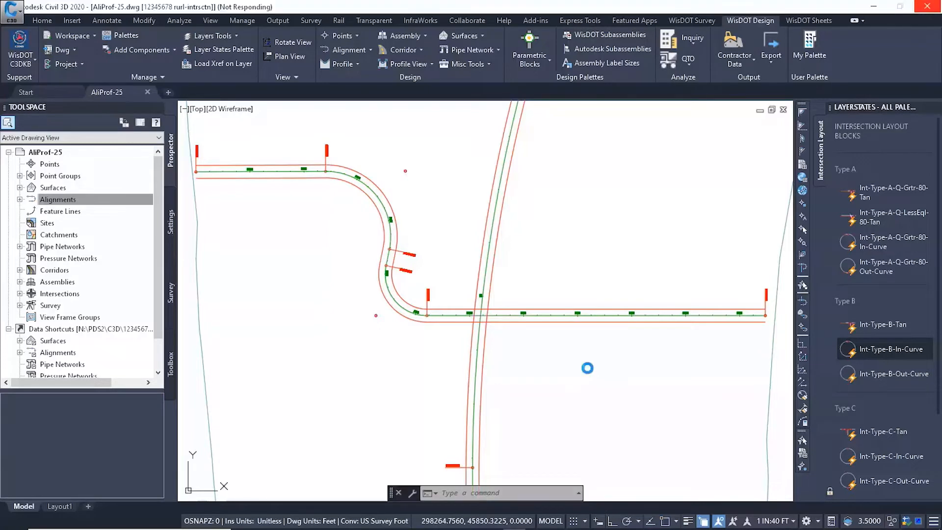
pyautogui.scroll(10, 486, 322)
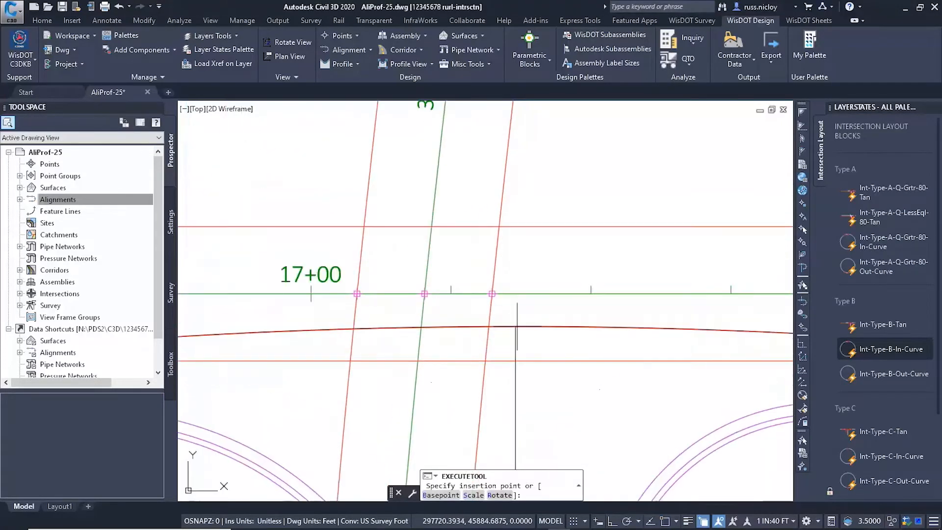
pyautogui.keyDown('shift'); pyautogui.rightClick(523, 271); pyautogui.keyUp('shift')
pyautogui.click(569, 368)
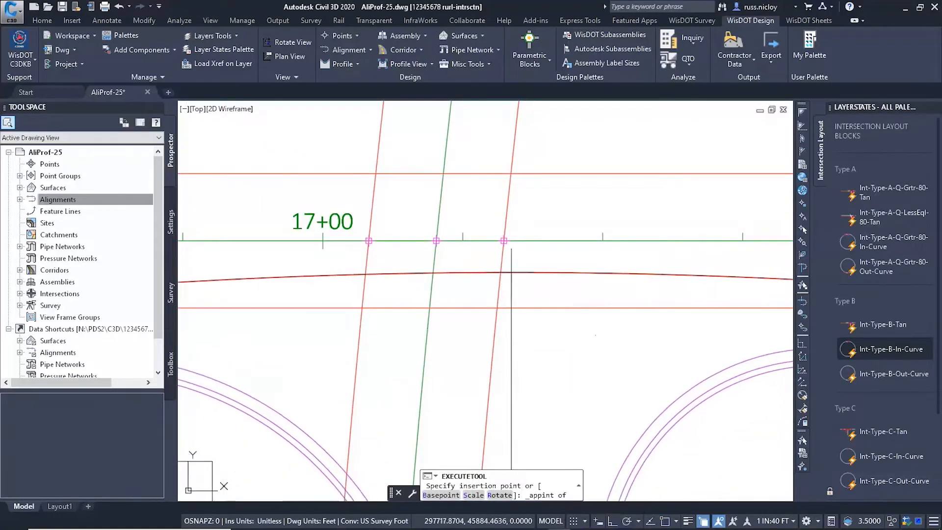
pyautogui.click(500, 271)
pyautogui.click(505, 242)
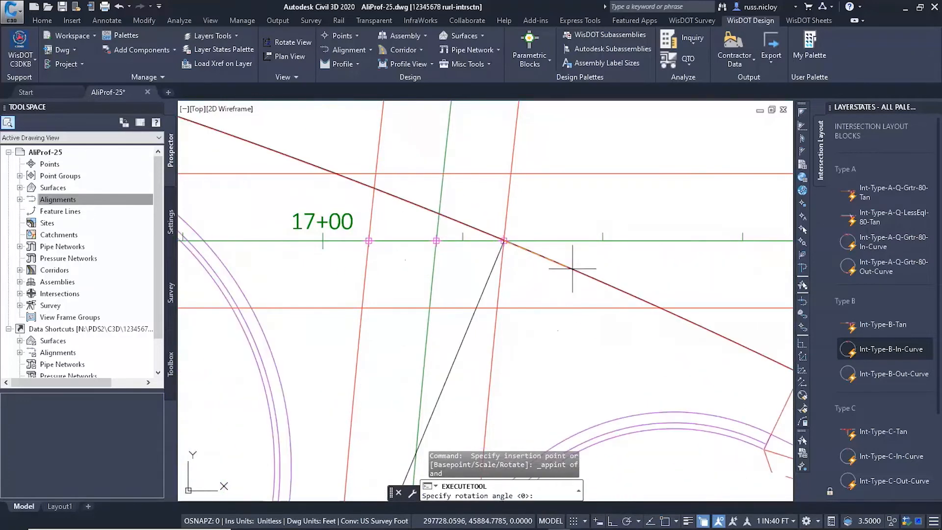
# Rotate the intersection block to follow the east edge alignment of 25, using a nearest snap on that edge north of 3rdAve.
pyautogui.keyDown('shift'); pyautogui.rightClick(529, 202); pyautogui.keyUp('shift')
pyautogui.click(564, 449)
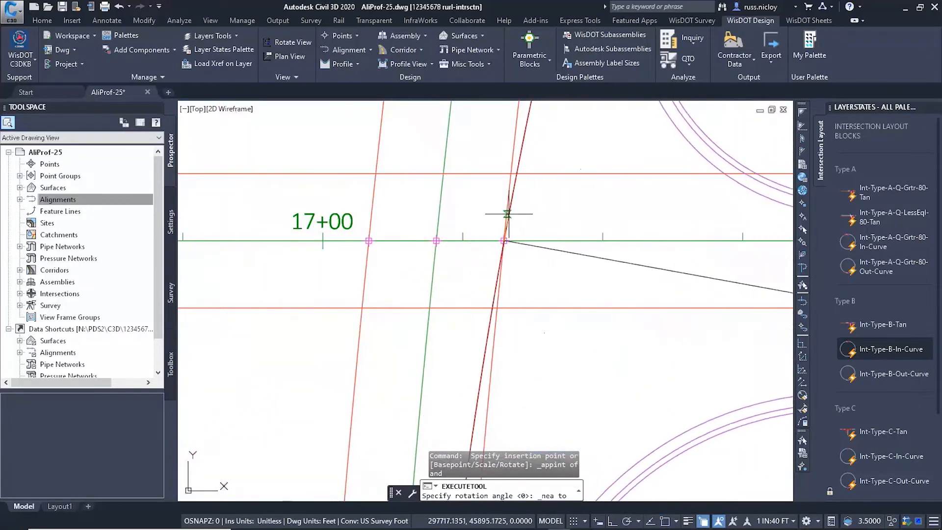
pyautogui.click(508, 212)
# Set the RadETW of the inserted Int-Type-B-In-Curve block to 2826 in its custom properties.
pyautogui.scroll(-2, 576, 290)
pyautogui.moveTo(588, 345); pyautogui.dragTo(564, 298, button='middle')
pyautogui.scroll(-2, 559, 305)
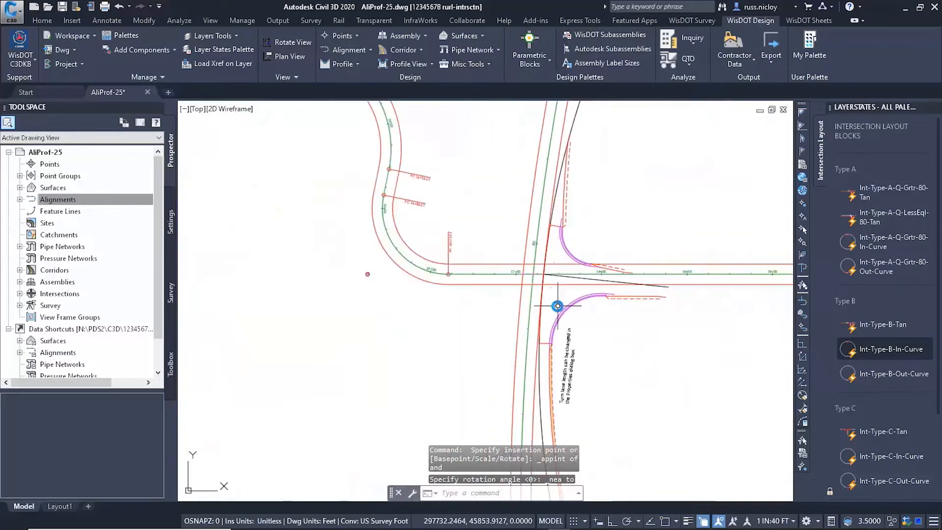
pyautogui.moveTo(573, 337); pyautogui.dragTo(571, 189, button='middle')
pyautogui.scroll(-2, 564, 331)
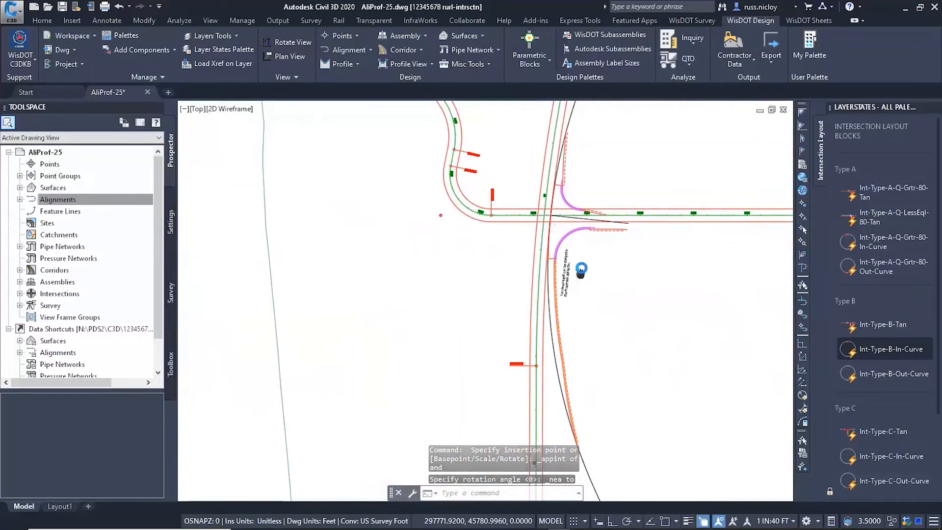
pyautogui.click(553, 326)
pyautogui.rightClick(610, 298)
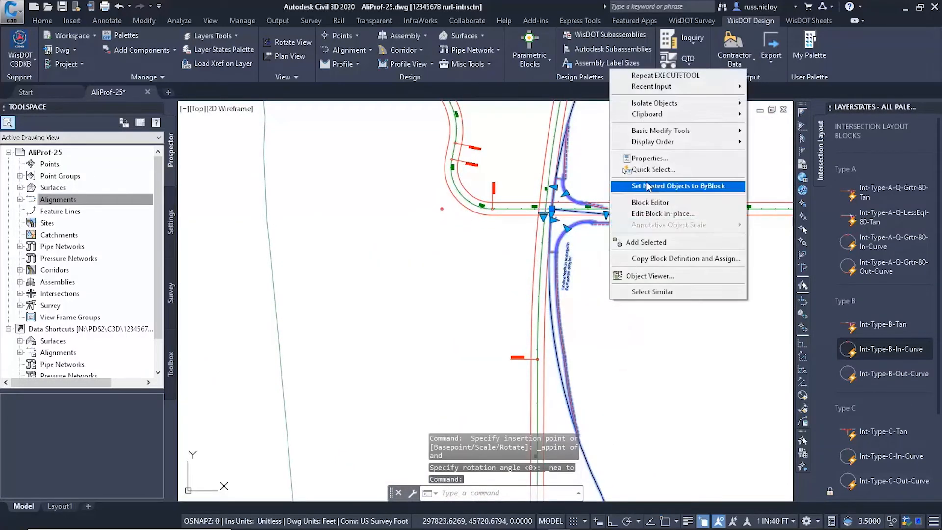
pyautogui.click(633, 162)
pyautogui.scroll(-3, 263, 393)
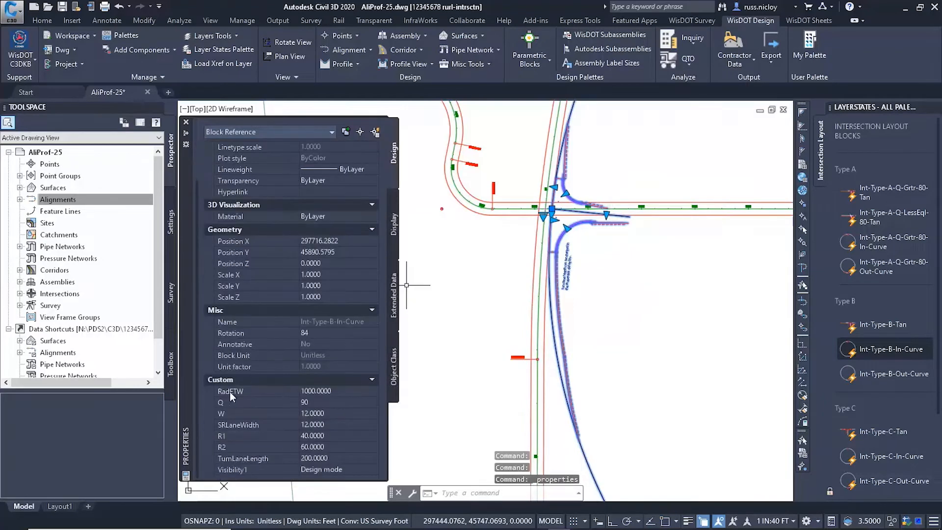
pyautogui.click(267, 395)
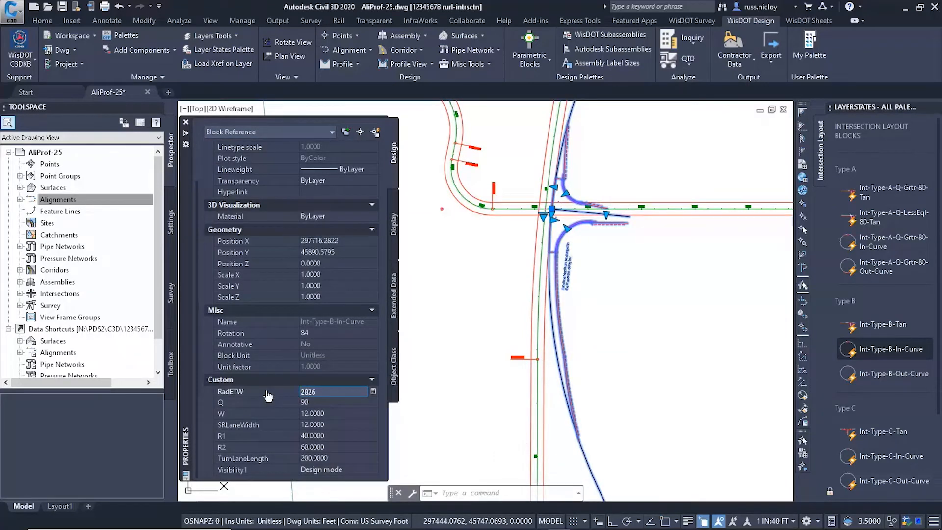
pyautogui.press('Tab')
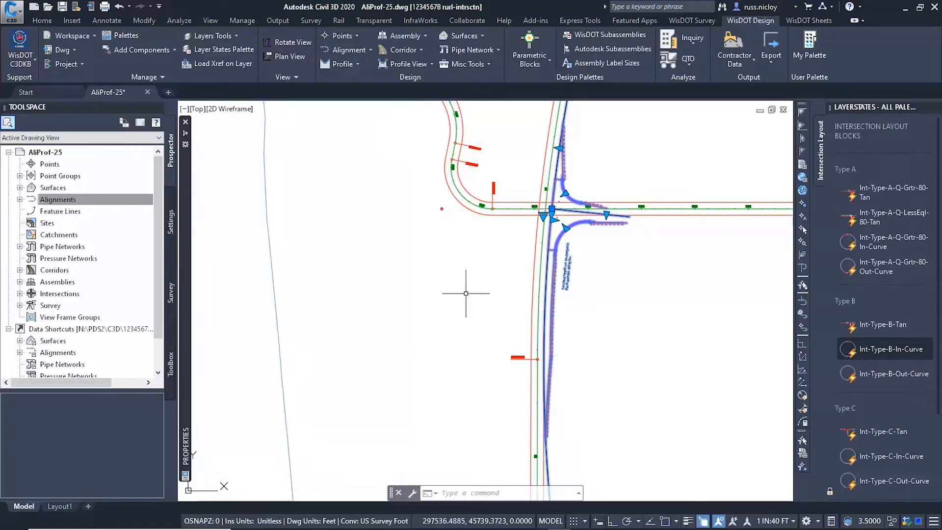
# Swing the block's side-road line onto the 3rdAve centerline east of 25, using a nearest snap.
pyautogui.press('Escape')
pyautogui.press('Escape')
pyautogui.scroll(6, 619, 206)
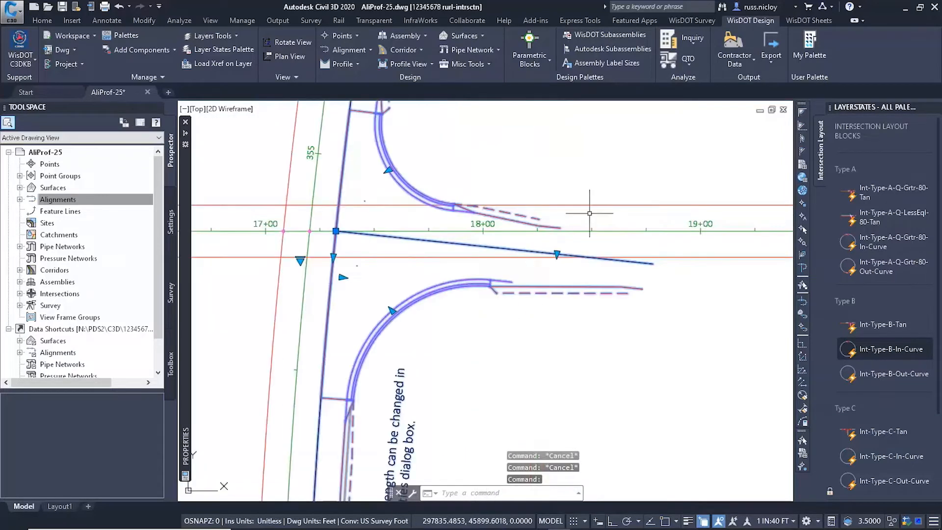
pyautogui.click(557, 254)
pyautogui.scroll(4, 485, 223)
pyautogui.keyDown('shift'); pyautogui.rightClick(552, 351); pyautogui.keyUp('shift')
pyautogui.click(576, 487)
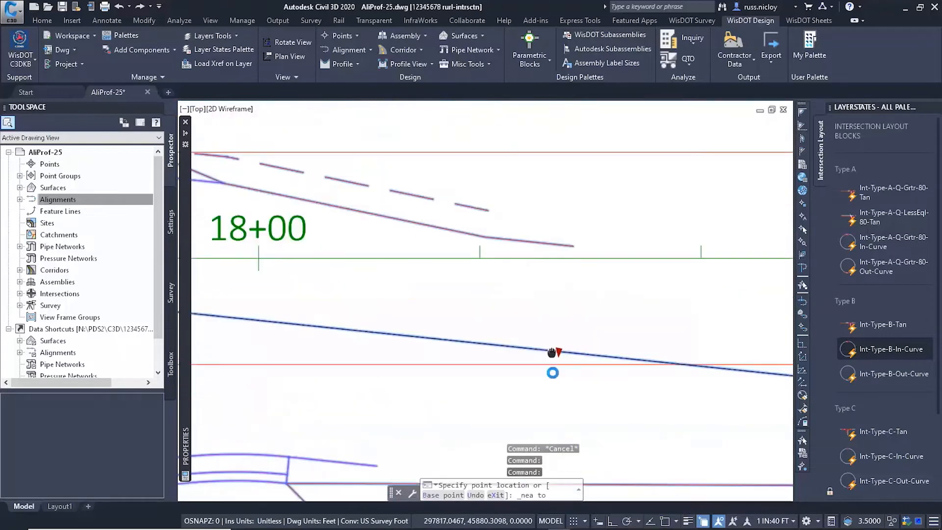
pyautogui.moveTo(552, 352); pyautogui.dragTo(553, 382, button='middle')
pyautogui.scroll(-2, 553, 382)
pyautogui.click(557, 322)
pyautogui.scroll(-4, 502, 372)
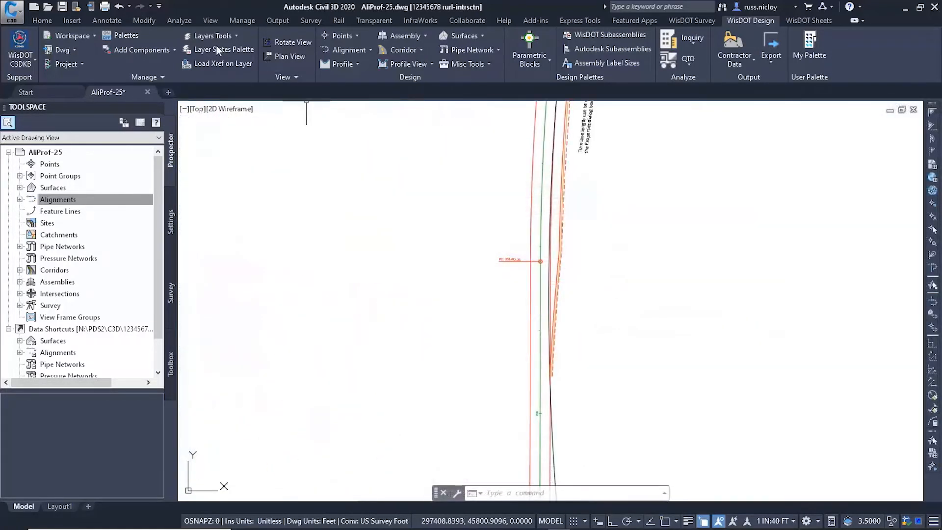
# Create a layout alignment named 25-R-TrnLn with the RDWY Pavement Edge style and the _No Labels label set.
pyautogui.click(42, 21)
pyautogui.click(226, 38)
pyautogui.click(168, 50)
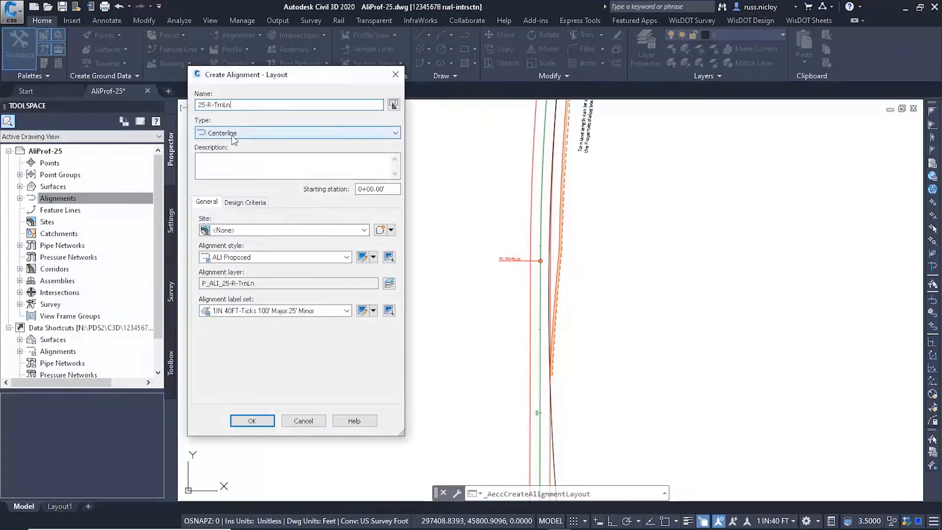
pyautogui.click(226, 257)
pyautogui.click(245, 457)
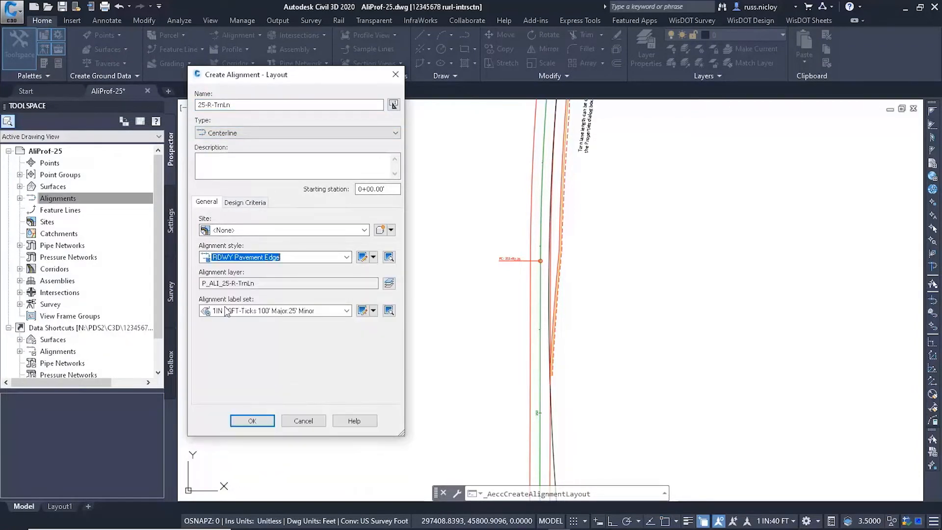
pyautogui.click(226, 312)
pyautogui.click(237, 352)
pyautogui.click(251, 422)
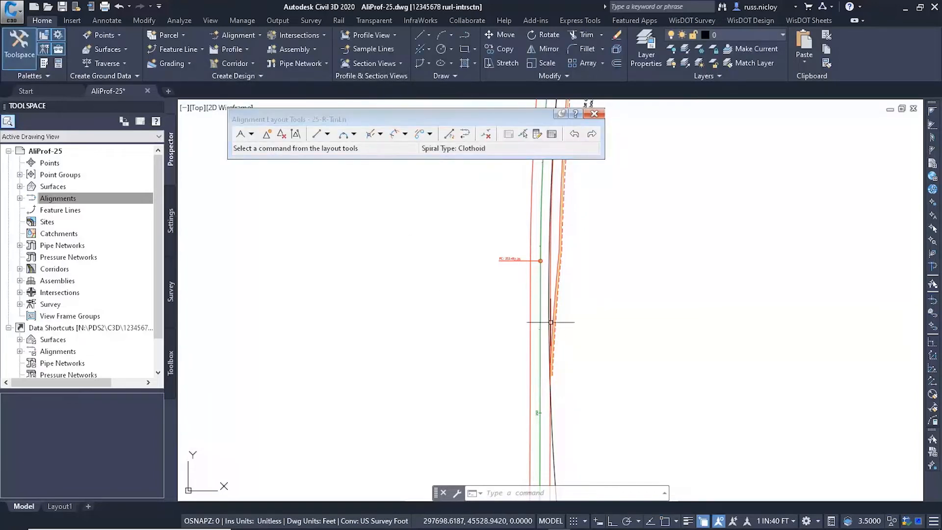
# Draw a three-point fixed curve along the southern turn lane taper, from its south tip to its north end, with object snaps on.
pyautogui.click(353, 134)
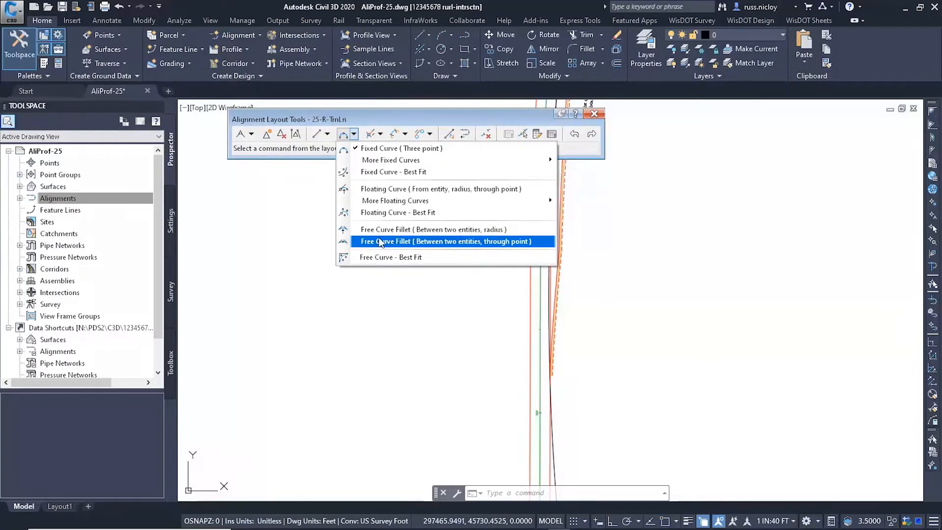
pyautogui.click(388, 149)
pyautogui.scroll(8, 554, 423)
pyautogui.press('F3')
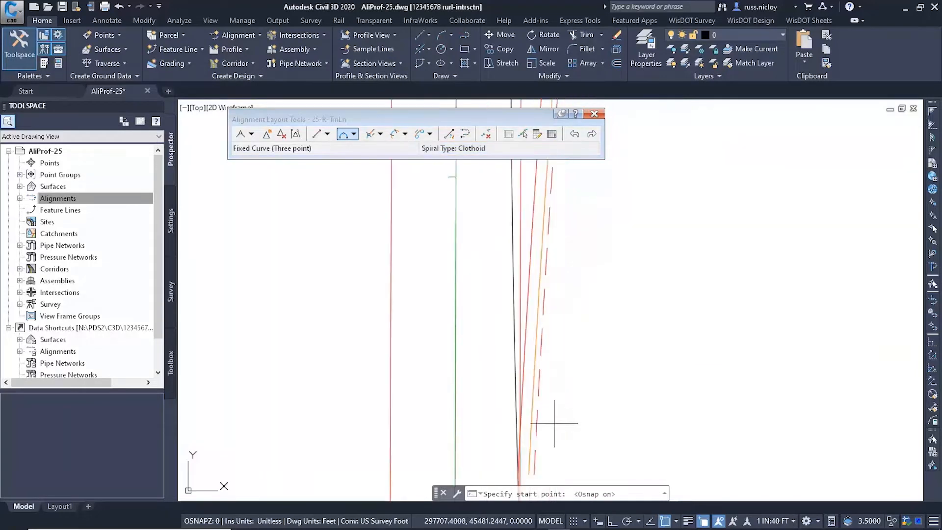
pyautogui.moveTo(526, 282); pyautogui.dragTo(534, 160, button='middle')
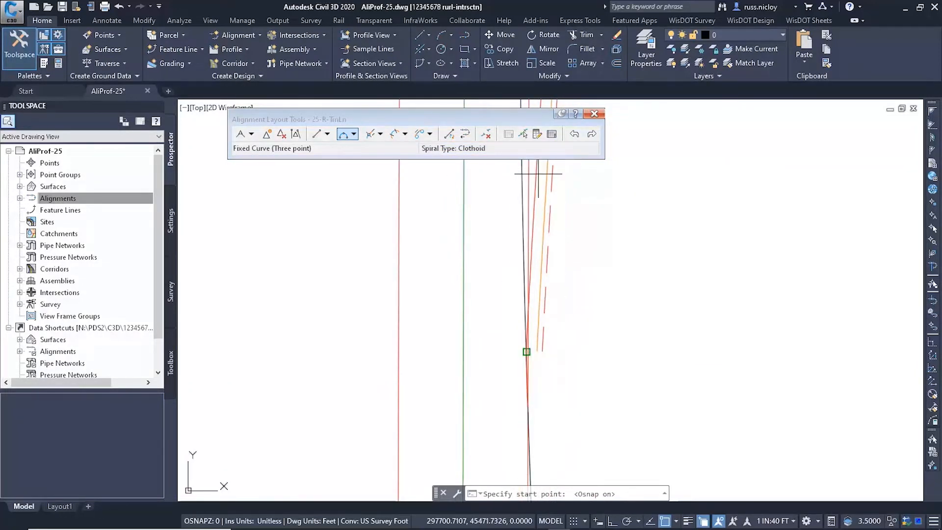
pyautogui.click(542, 351)
pyautogui.moveTo(549, 227); pyautogui.dragTo(544, 422, button='middle')
pyautogui.click(560, 169)
pyautogui.moveTo(559, 177); pyautogui.dragTo(529, 451, button='middle')
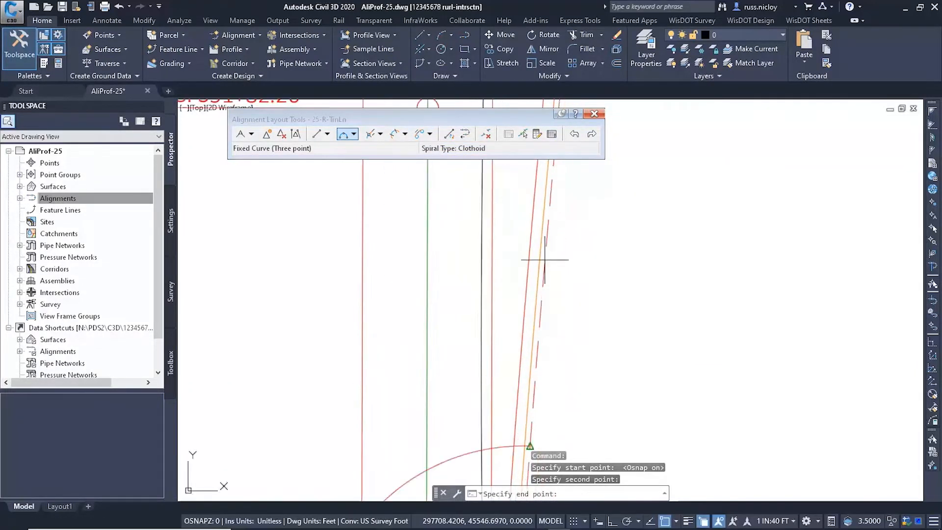
pyautogui.moveTo(545, 259); pyautogui.dragTo(528, 423, button='middle')
pyautogui.click(521, 288)
# Add a second three-point fixed curve along the turn lane edge, from the taper's north end to the south radius return.
pyautogui.moveTo(515, 215); pyautogui.dragTo(498, 354, button='middle')
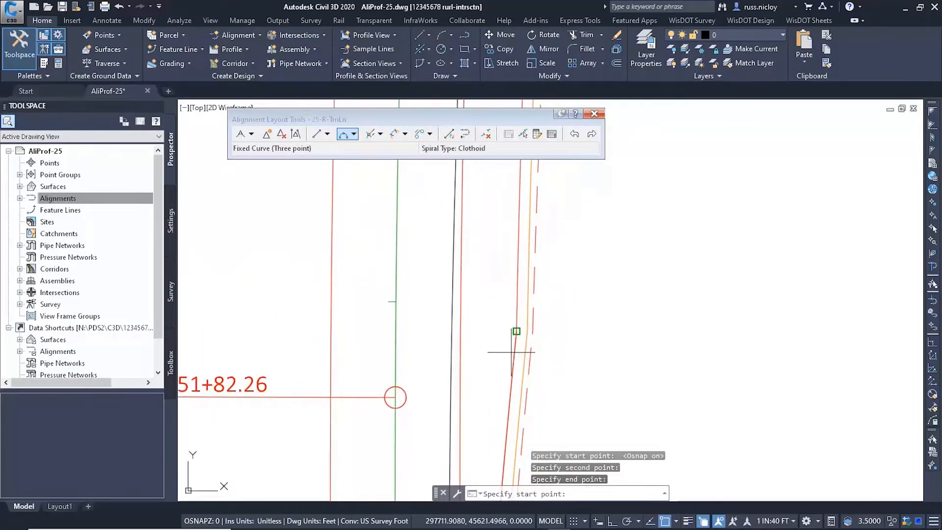
pyautogui.click(511, 352)
pyautogui.scroll(-4, 487, 314)
pyautogui.click(509, 253)
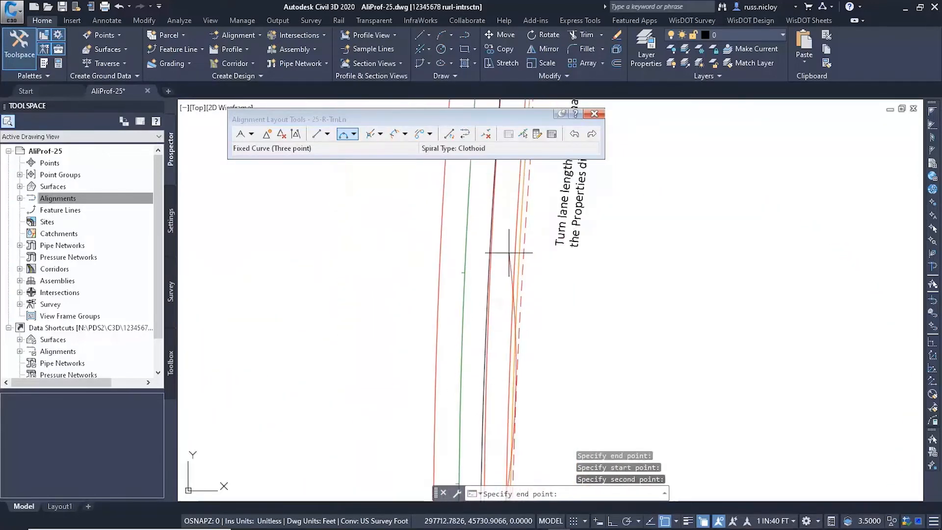
pyautogui.moveTo(514, 173); pyautogui.dragTo(486, 378, button='middle')
pyautogui.click(491, 334)
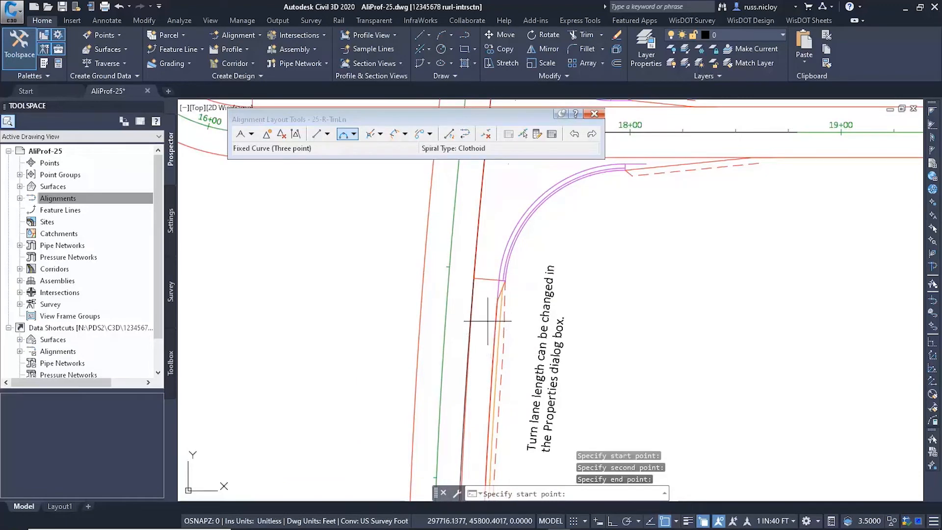
# Add tangents without curves from the turn lane end to the south return, across to 25's edge, north along it, and out to the north return.
pyautogui.click(241, 134)
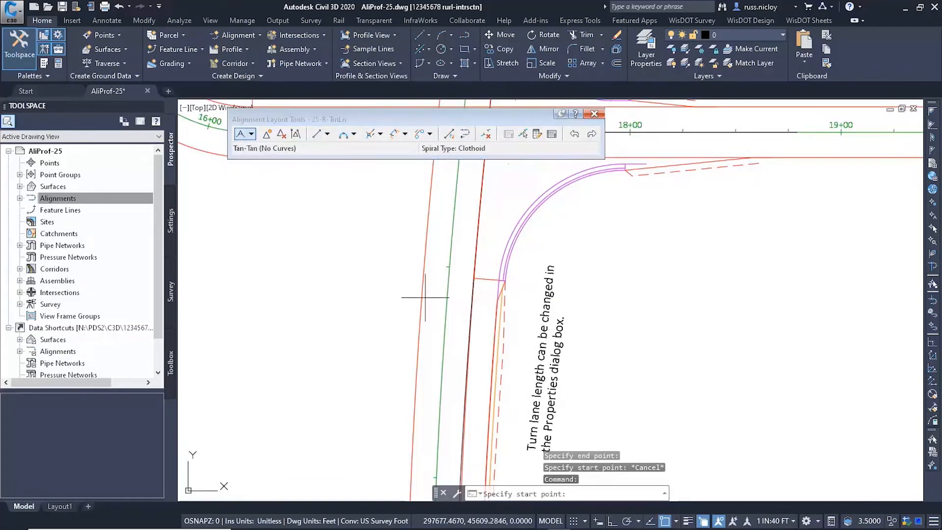
pyautogui.click(251, 134)
pyautogui.click(284, 147)
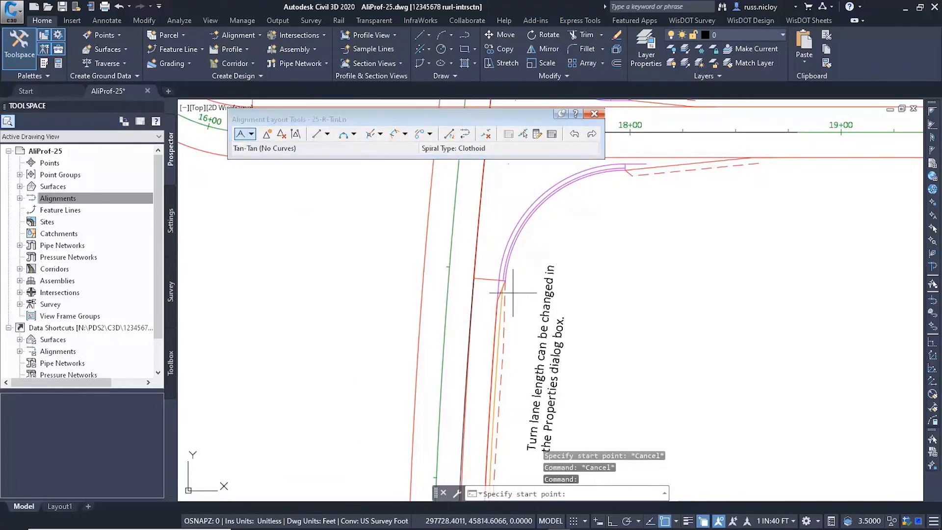
pyautogui.scroll(5, 407, 354)
pyautogui.click(398, 363)
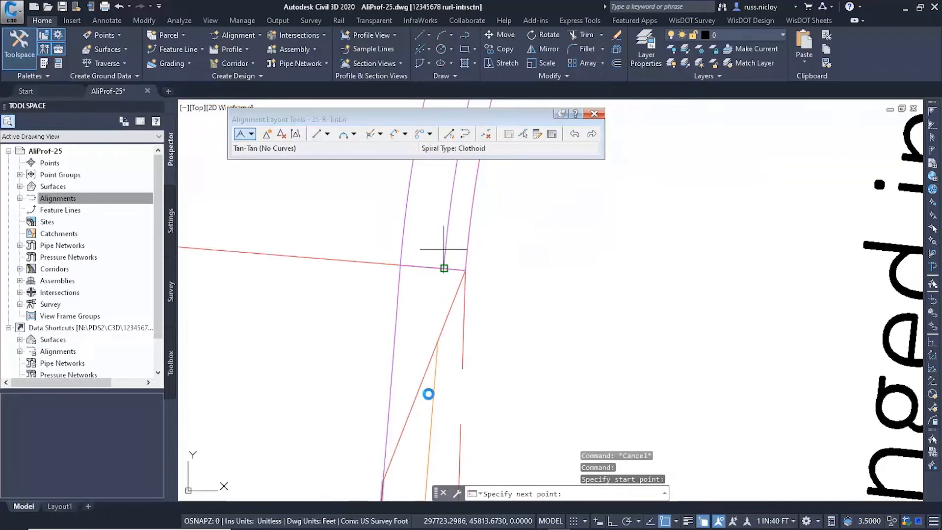
pyautogui.click(454, 296)
pyautogui.scroll(-4, 319, 302)
pyautogui.moveTo(289, 295); pyautogui.dragTo(404, 299, button='middle')
pyautogui.click(390, 295)
pyautogui.scroll(-4, 396, 296)
pyautogui.moveTo(427, 169); pyautogui.dragTo(426, 466, button='middle')
pyautogui.scroll(4, 402, 324)
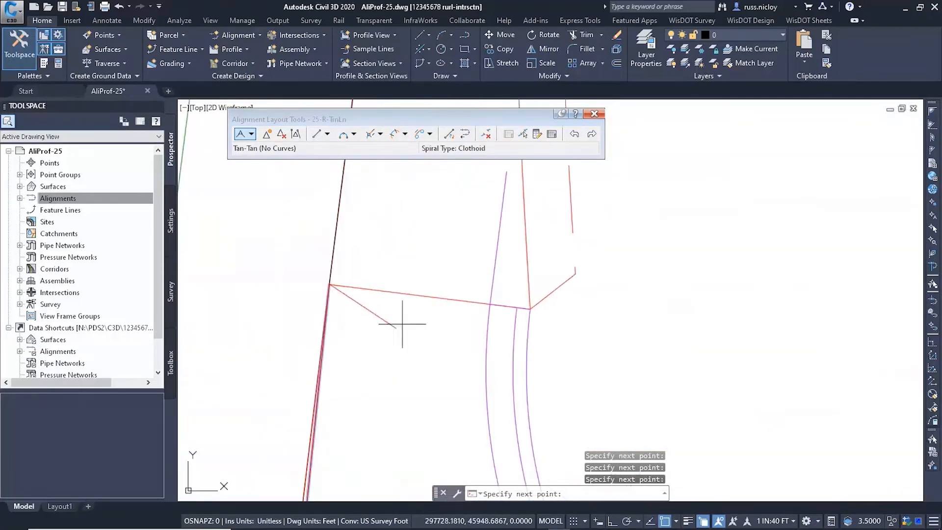
pyautogui.press('Escape')
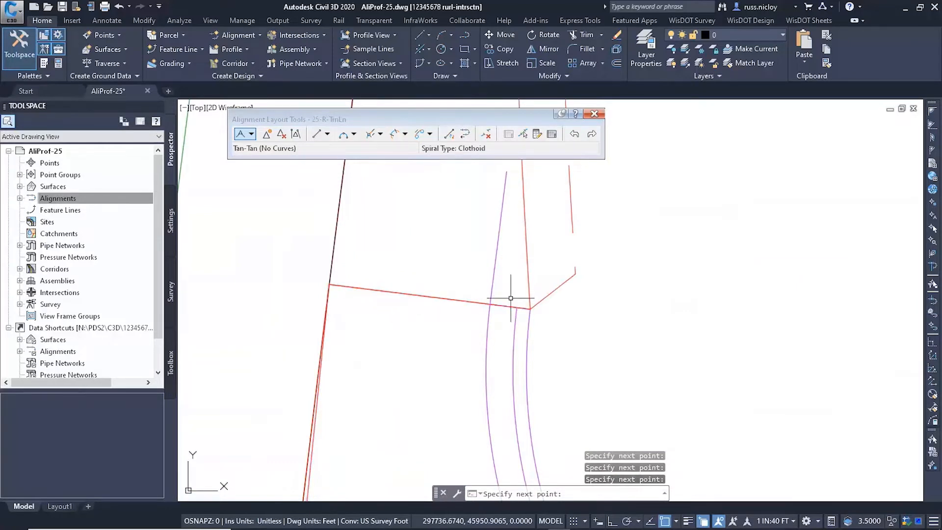
# Draw a three-point fixed curve along the northern taper, from the north radius return to the taper's tip at 25's edge.
pyautogui.click(344, 136)
pyautogui.click(530, 298)
pyautogui.moveTo(530, 297); pyautogui.dragTo(520, 474, button='middle')
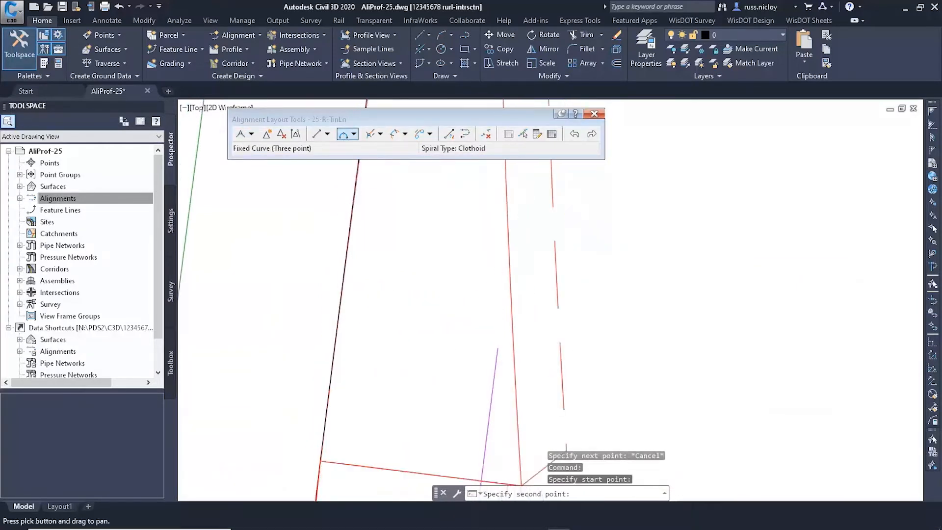
pyautogui.scroll(-5, 532, 344)
pyautogui.click(529, 275)
pyautogui.moveTo(556, 221); pyautogui.dragTo(545, 382, button='middle')
pyautogui.scroll(3, 530, 354)
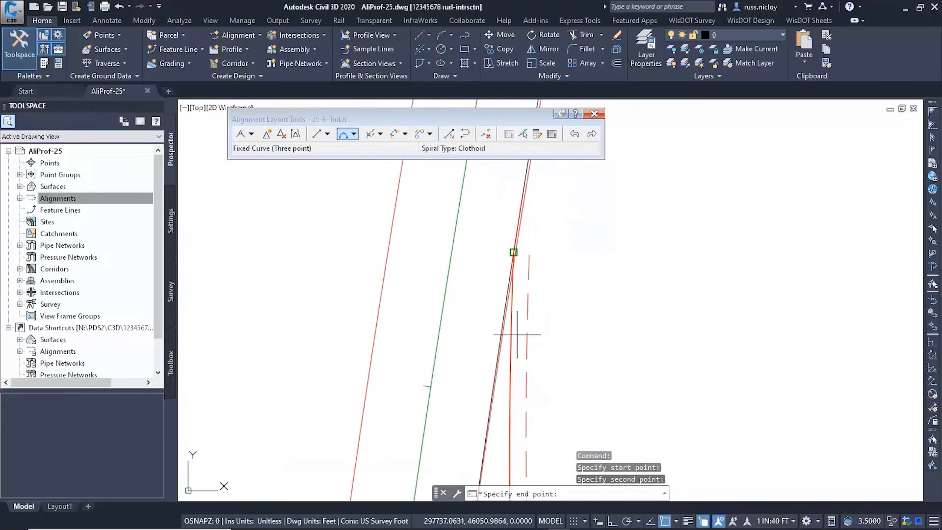
pyautogui.click(517, 334)
pyautogui.press('Escape')
# Stretch the turn lane alignment's north end to its apparent intersection with the east edge alignment of 25 and finish the layout.
pyautogui.click(511, 299)
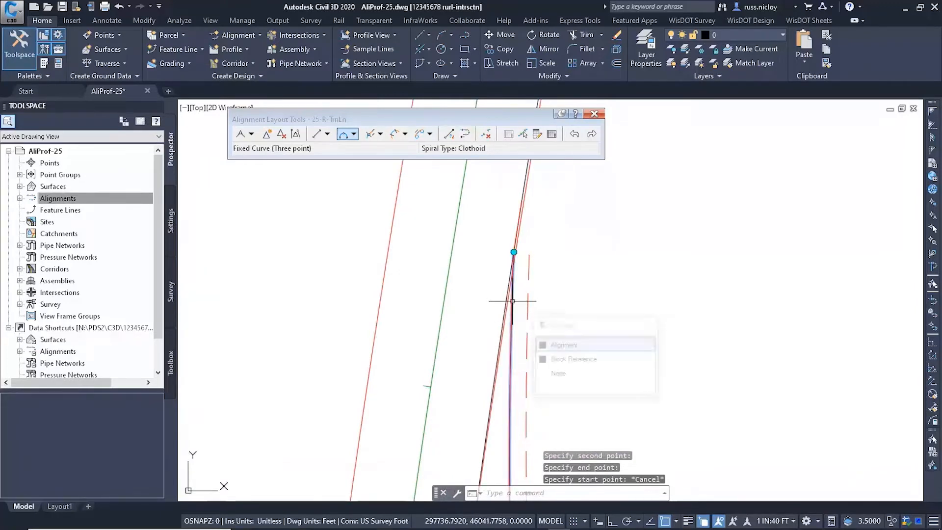
pyautogui.click(561, 349)
pyautogui.scroll(10, 519, 256)
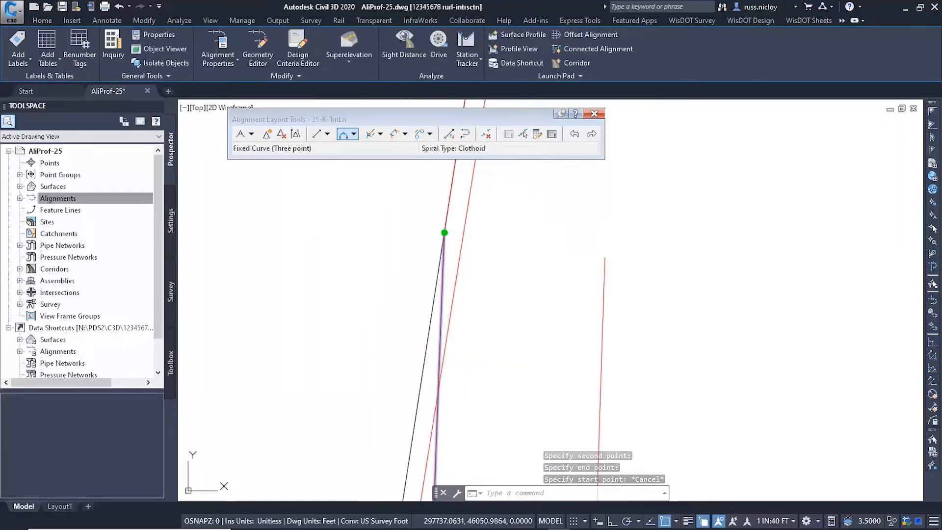
pyautogui.click(445, 233)
pyautogui.keyDown('shift'); pyautogui.rightClick(443, 390); pyautogui.keyUp('shift')
pyautogui.click(500, 224)
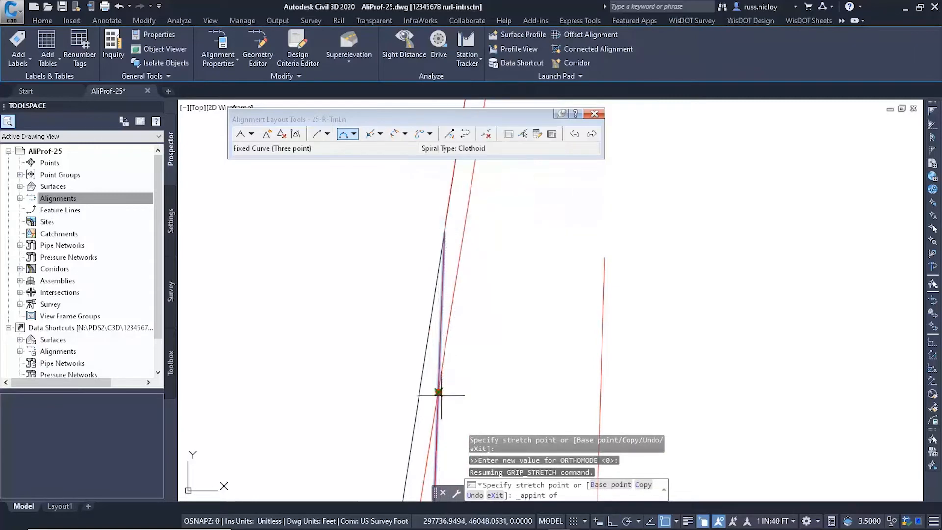
pyautogui.scroll(-8, 492, 397)
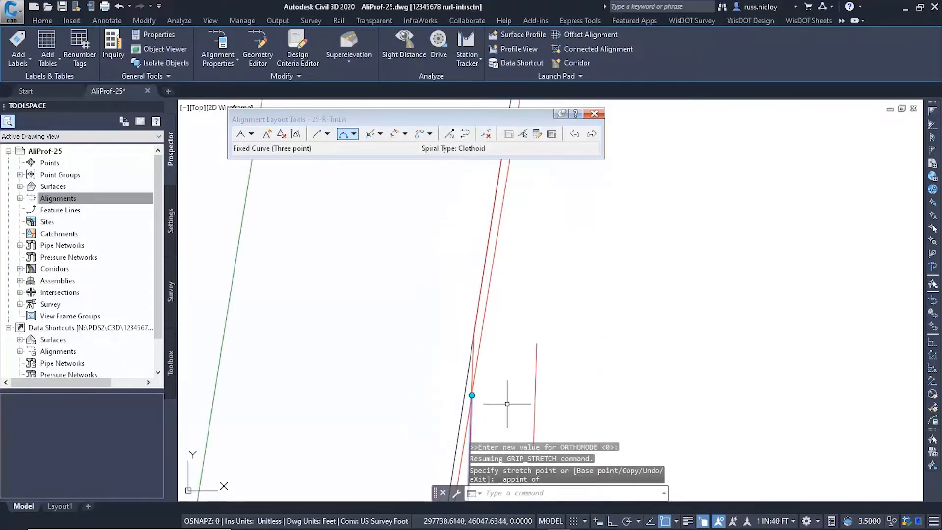
pyautogui.moveTo(506, 404); pyautogui.dragTo(507, 297, button='middle')
pyautogui.scroll(-5, 528, 297)
pyautogui.press('Escape')
pyautogui.click(594, 113)
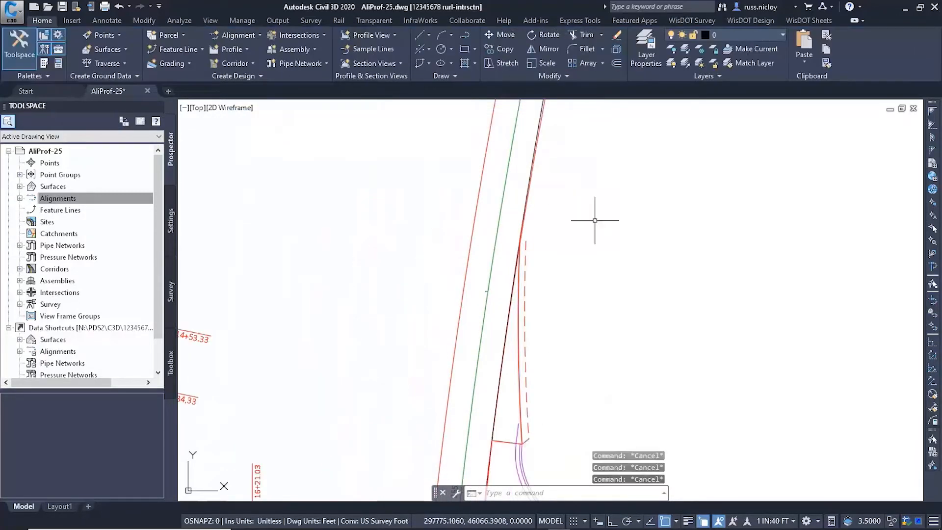
# Create a layout alignment named 25-R-EGS with the RDWY Shoulder Aggregate style.
pyautogui.scroll(-3, 594, 269)
pyautogui.moveTo(604, 347); pyautogui.dragTo(573, 110, button='middle')
pyautogui.scroll(2, 536, 281)
pyautogui.click(240, 35)
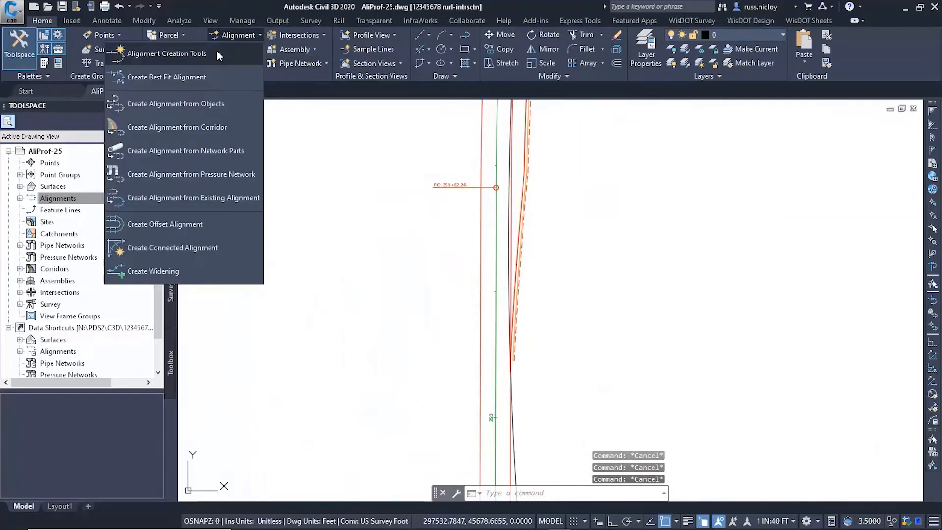
pyautogui.click(216, 48)
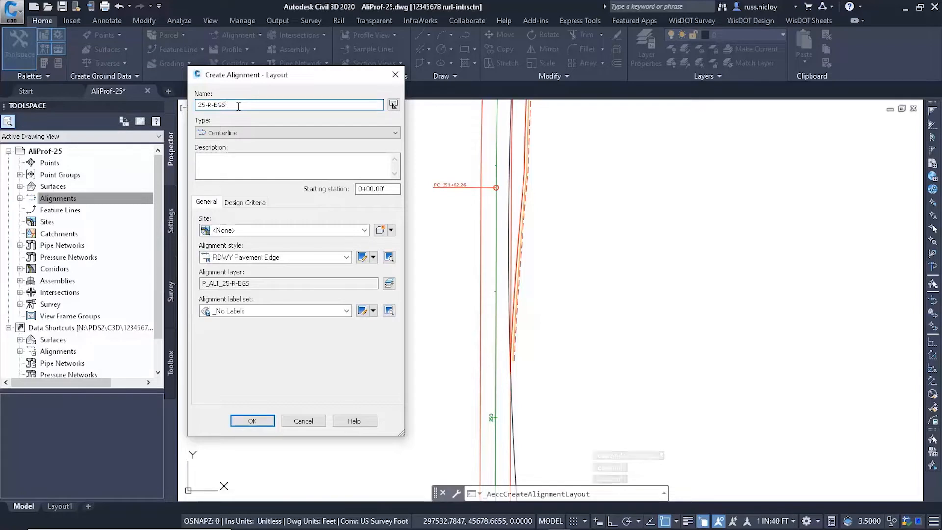
pyautogui.click(278, 265)
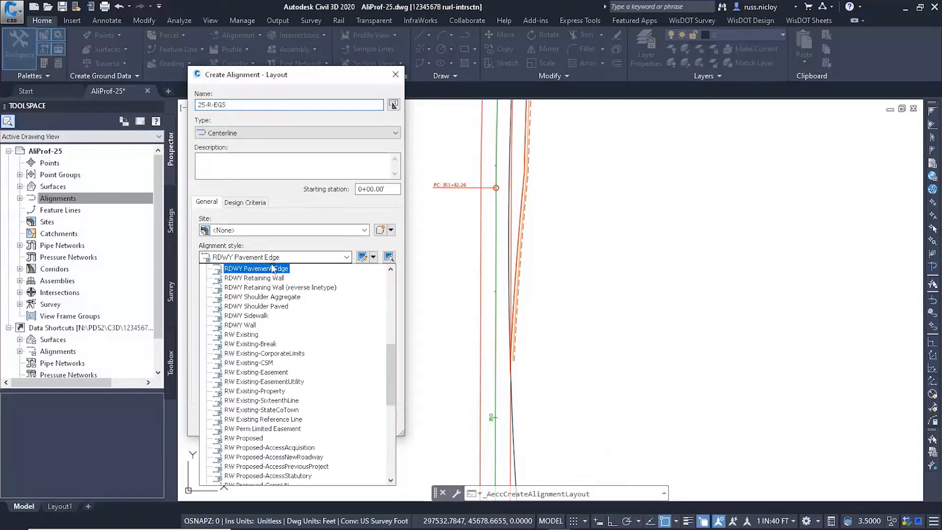
pyautogui.scroll(1, 274, 390)
pyautogui.press('Up')
pyautogui.press('Return')
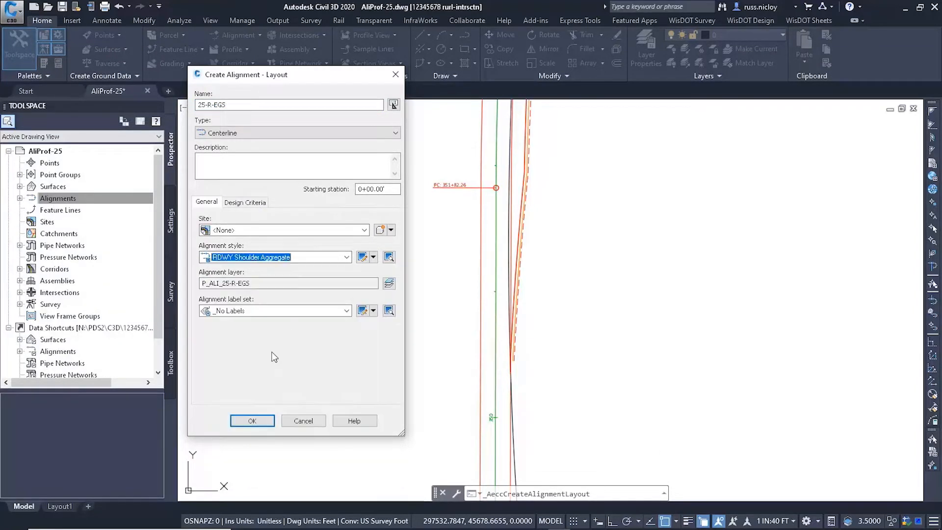
pyautogui.click(251, 421)
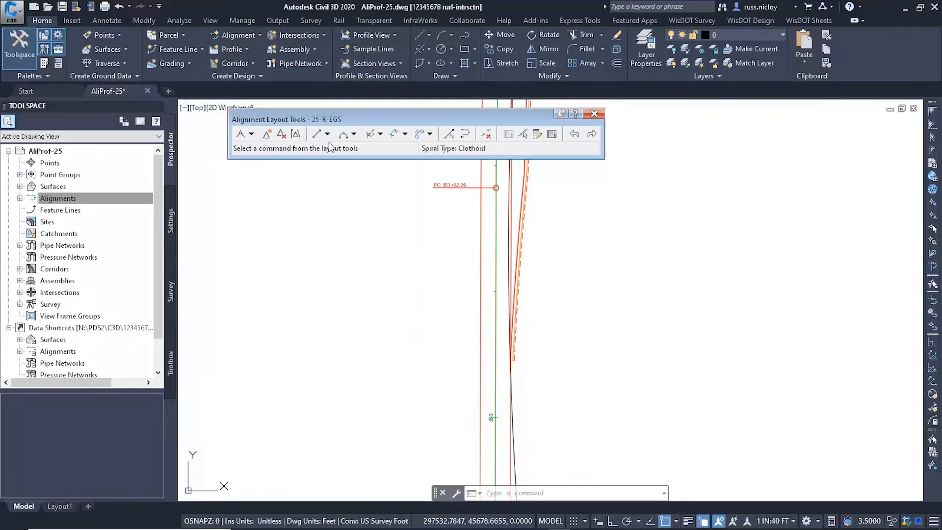
# Draw a three-point fixed curve along the dashed shoulder line of the southern taper, from its south tip through its midpoint to its north end.
pyautogui.click(343, 133)
pyautogui.scroll(5, 498, 360)
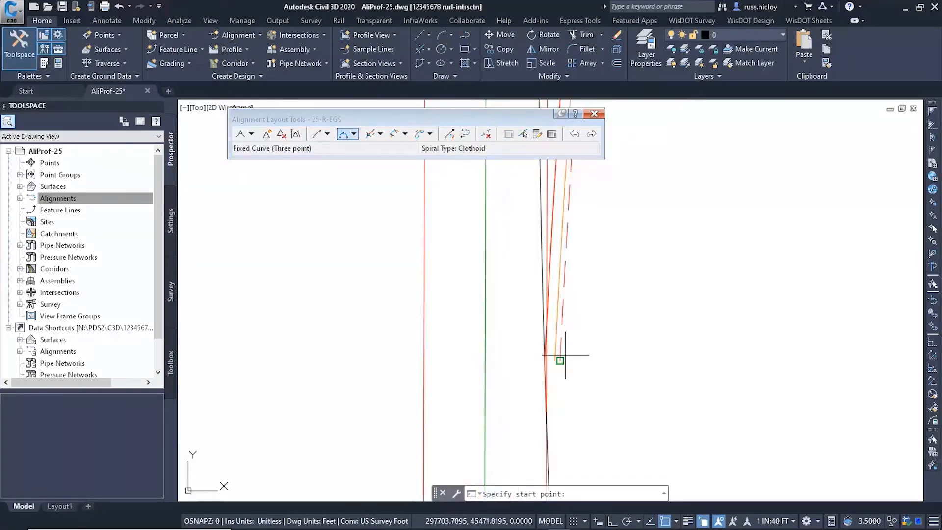
pyautogui.click(565, 355)
pyautogui.moveTo(621, 244); pyautogui.dragTo(588, 385, button='middle')
pyautogui.moveTo(555, 222); pyautogui.dragTo(541, 339, button='middle')
pyautogui.click(542, 314)
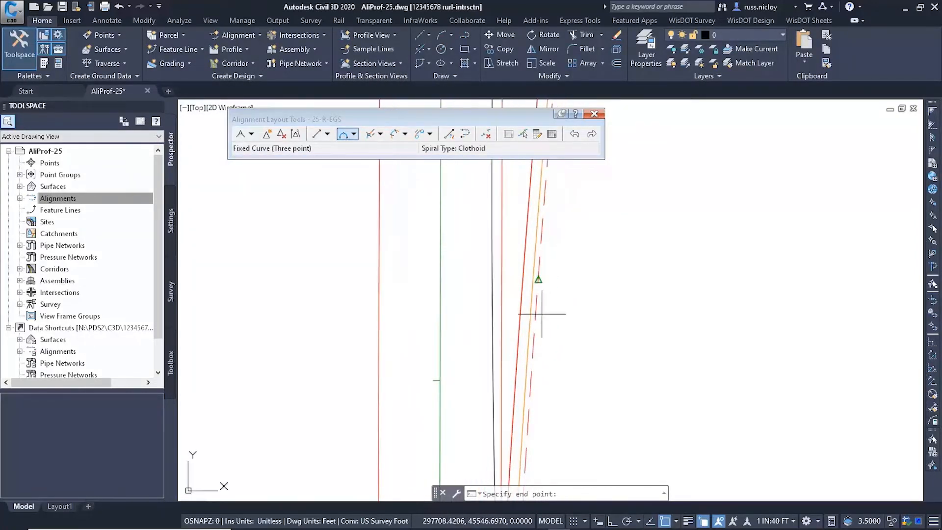
pyautogui.moveTo(583, 243); pyautogui.dragTo(572, 332, button='middle')
pyautogui.moveTo(576, 164); pyautogui.dragTo(562, 380, button='middle')
pyautogui.click(533, 336)
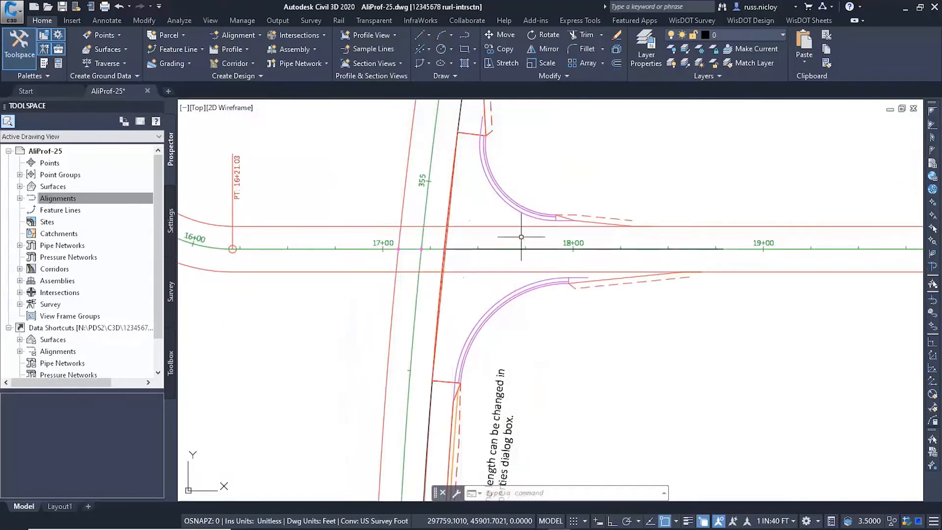
# Create a layout alignment named Int-25-3rdAve-SE-CG with the RDWY Curb&Gutter Flange style.
pyautogui.scroll(3, 515, 236)
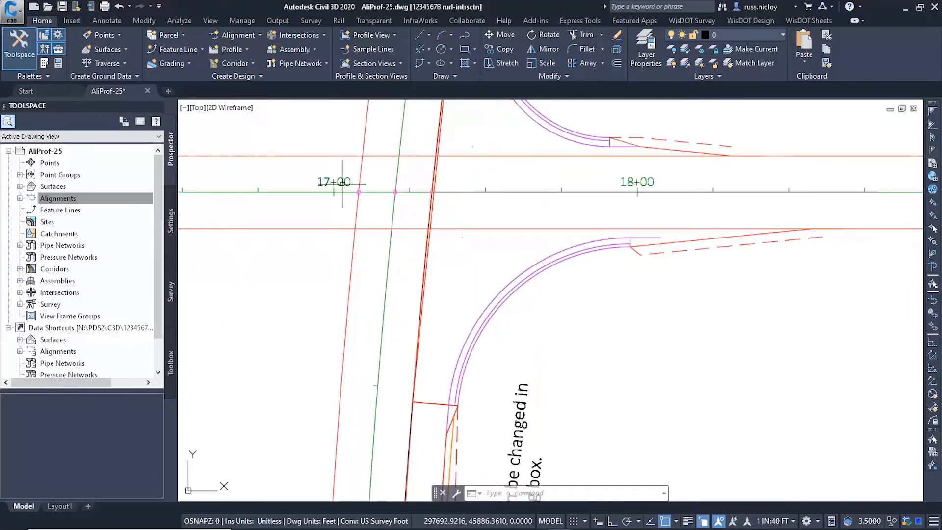
pyautogui.click(234, 34)
pyautogui.click(164, 55)
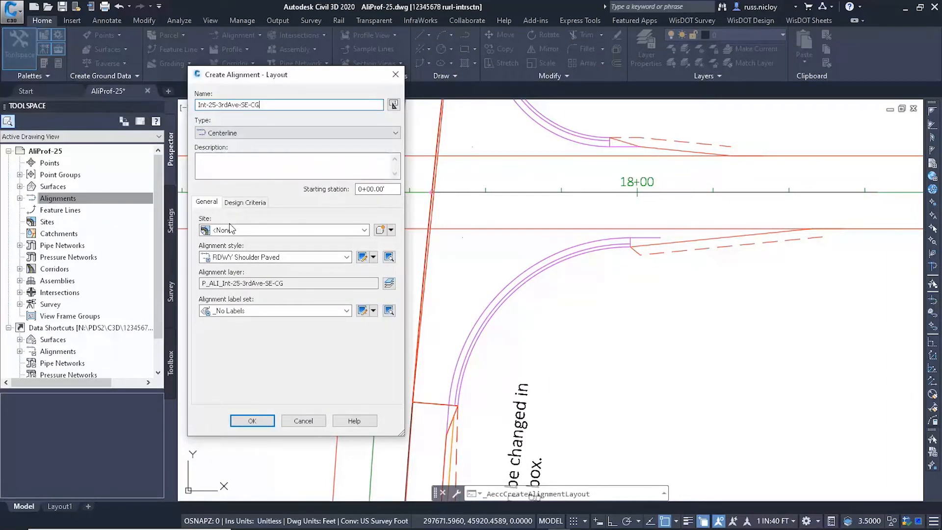
pyautogui.click(255, 257)
pyautogui.click(277, 304)
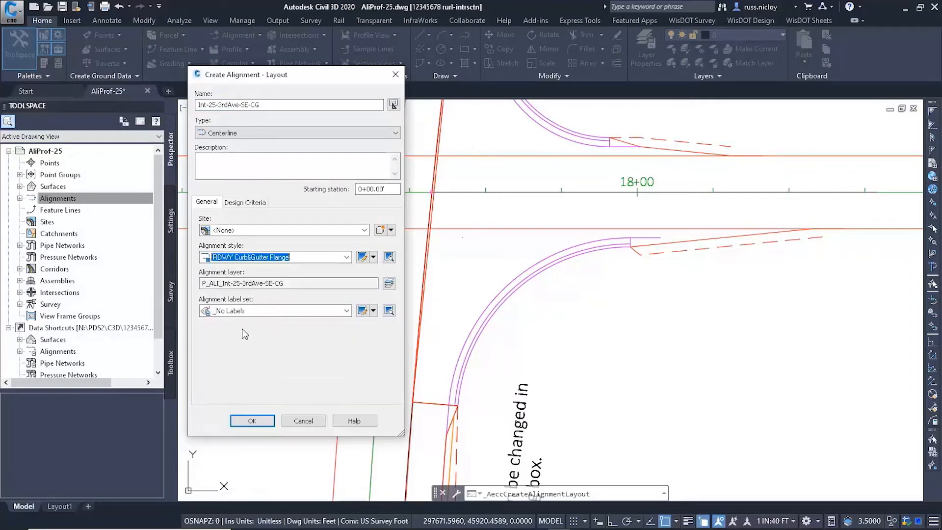
pyautogui.click(252, 421)
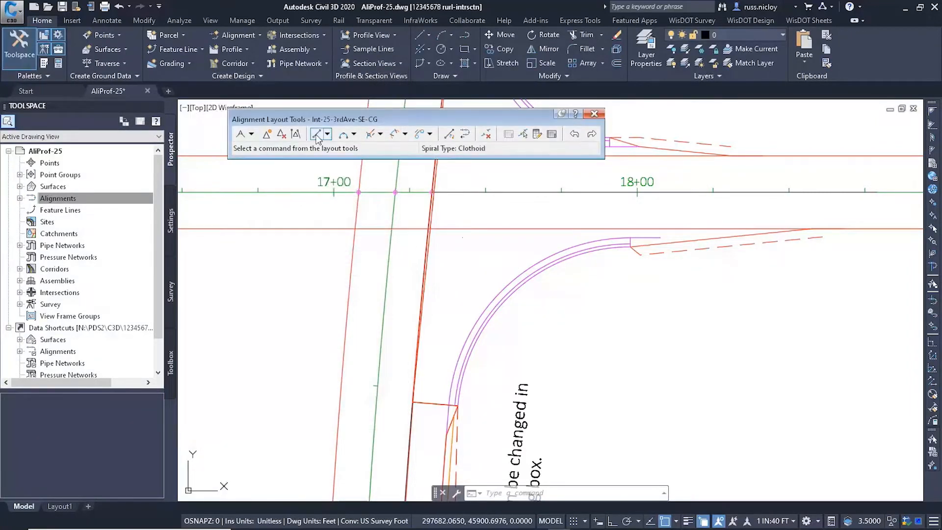
# Draw the southeast gutter flange with a fixed line along its short south tangent and a three-point curve around the radius return.
pyautogui.scroll(5, 466, 453)
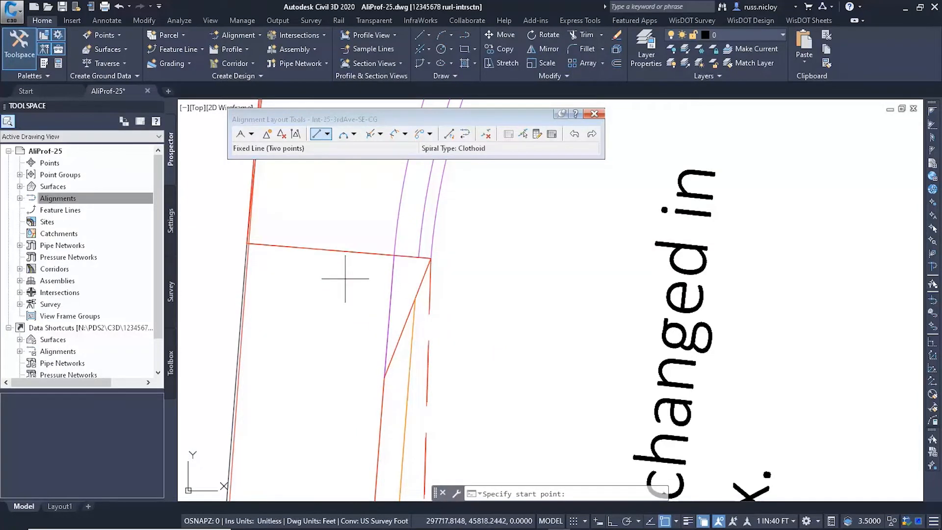
pyautogui.click(343, 134)
pyautogui.click(393, 240)
pyautogui.scroll(-4, 393, 236)
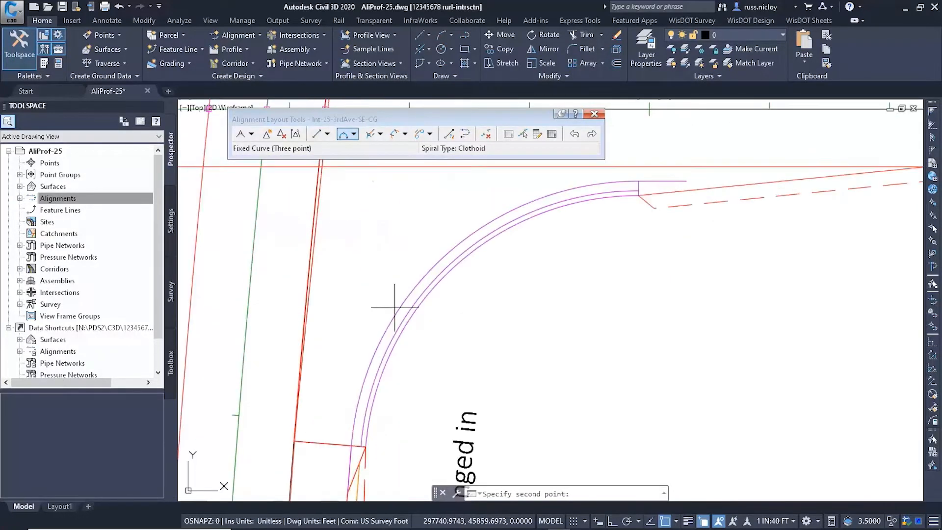
pyautogui.click(427, 272)
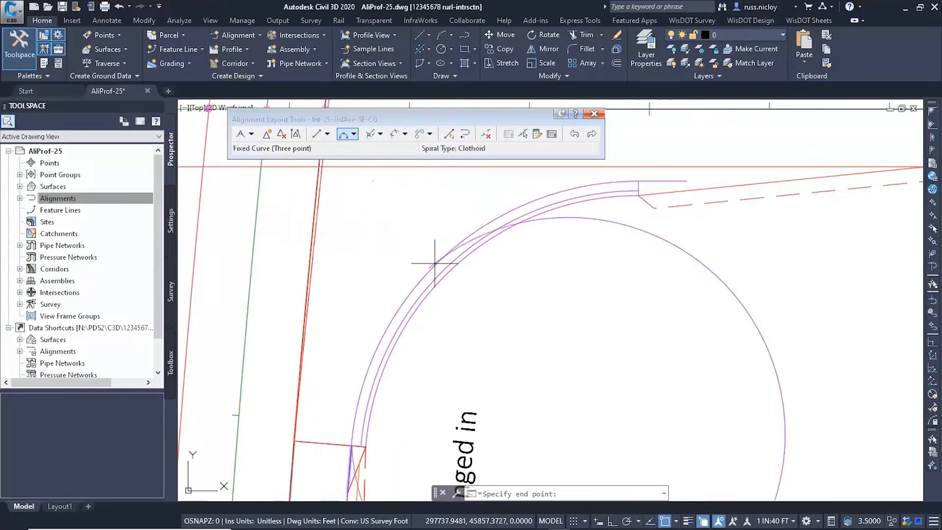
# Add a two-point fixed line along the flange's short tangent at 3rdAve and finish the layout.
pyautogui.click(316, 134)
pyautogui.click(639, 182)
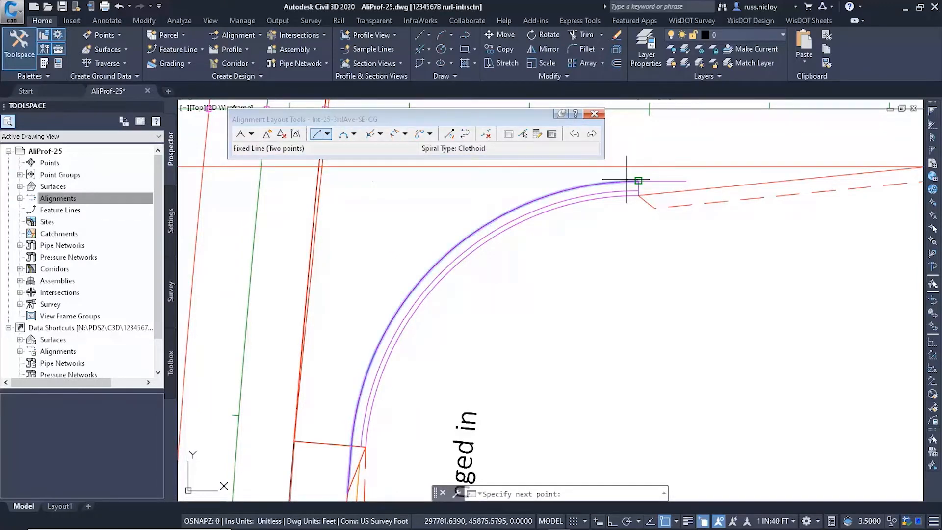
pyautogui.click(654, 181)
pyautogui.press('Escape')
pyautogui.click(594, 114)
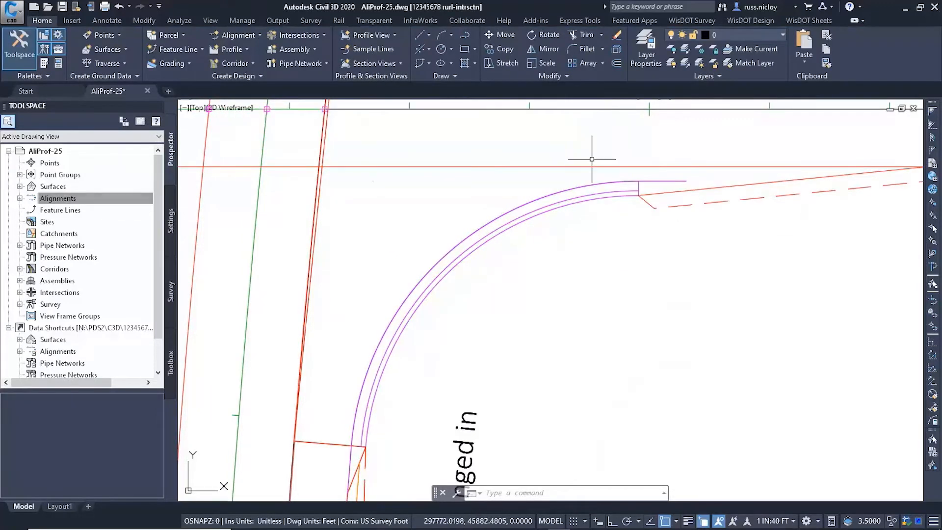
# Start an offset alignment from 25-Left-ETW named 25-<[Side]>-TrnLn, picking the station range 350+34.10 to 361+84.81.
pyautogui.scroll(-5, 558, 258)
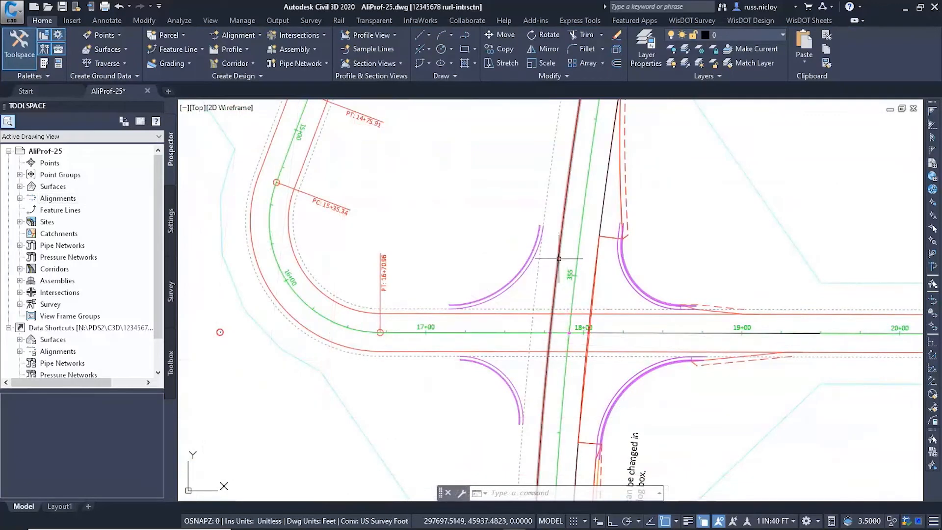
pyautogui.click(231, 36)
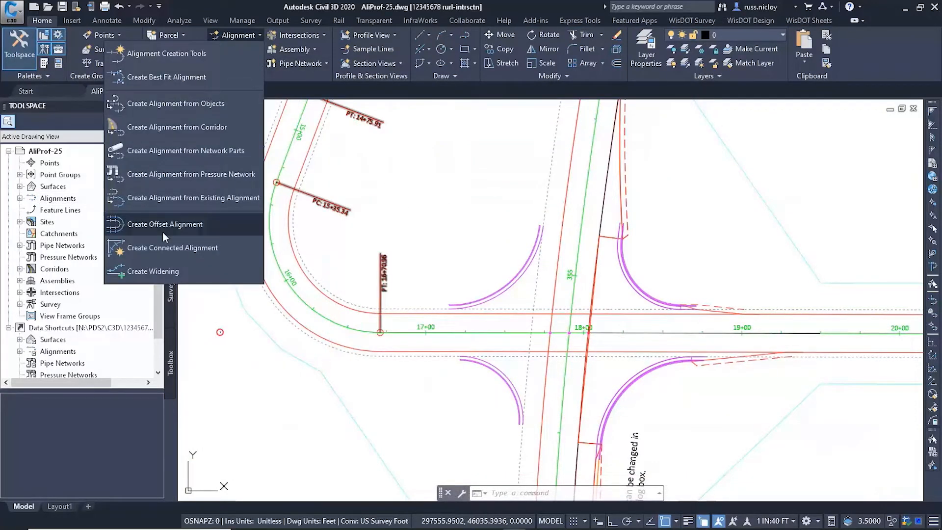
pyautogui.click(152, 226)
pyautogui.click(563, 241)
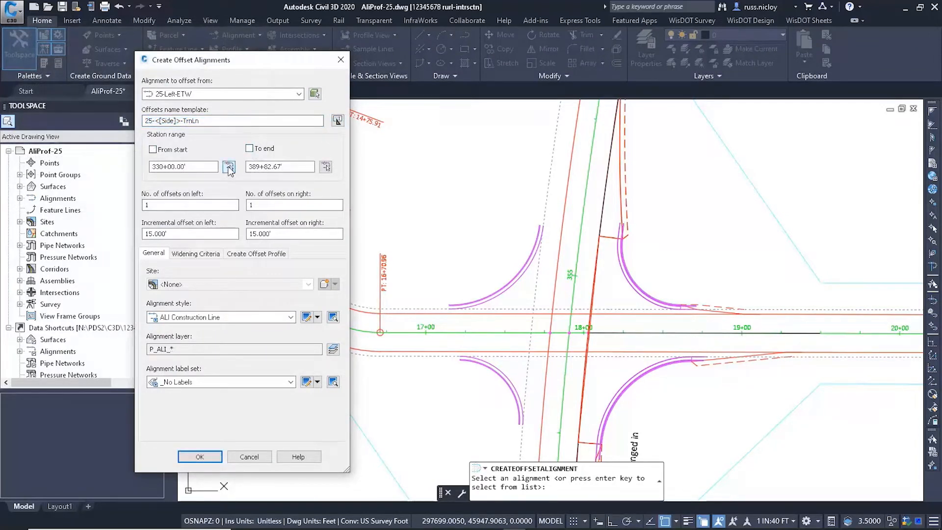
pyautogui.click(228, 167)
pyautogui.scroll(4, 432, 374)
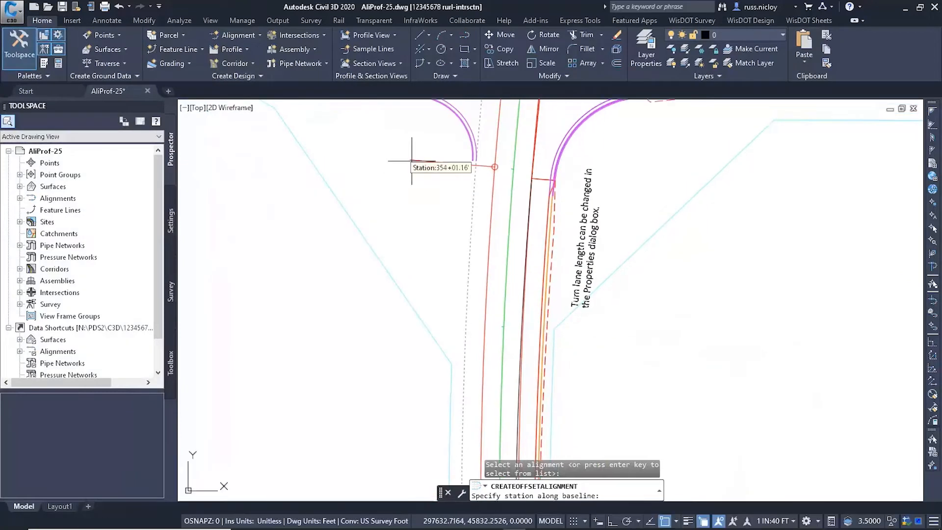
pyautogui.moveTo(382, 350); pyautogui.dragTo(340, 235, button='middle')
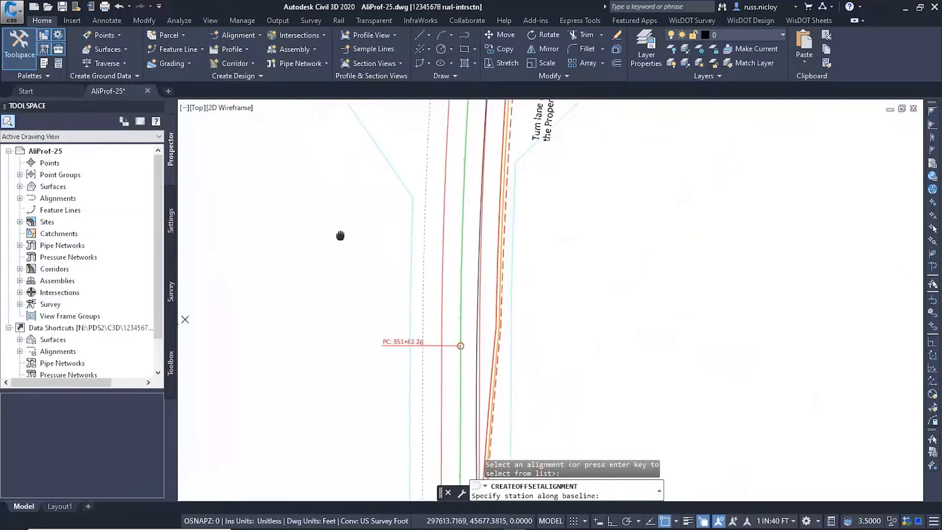
pyautogui.scroll(-2, 340, 236)
pyautogui.click(296, 430)
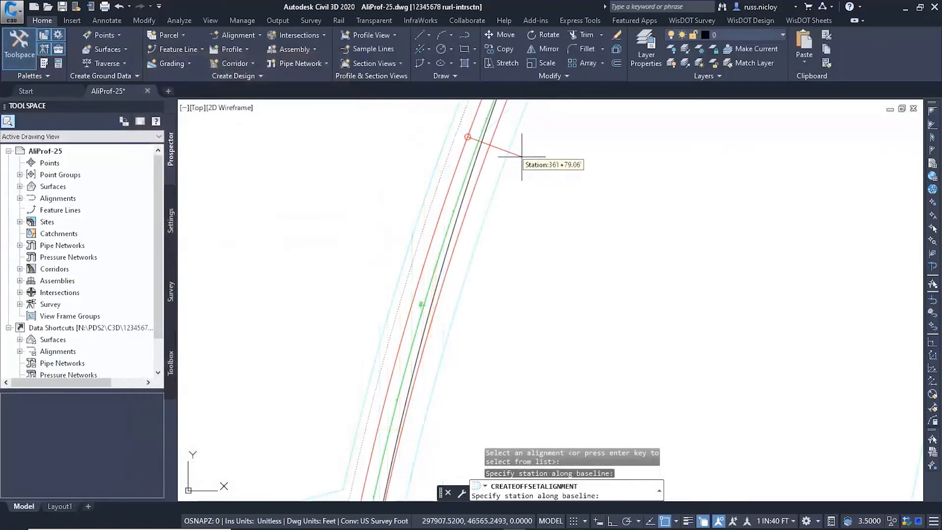
pyautogui.click(526, 154)
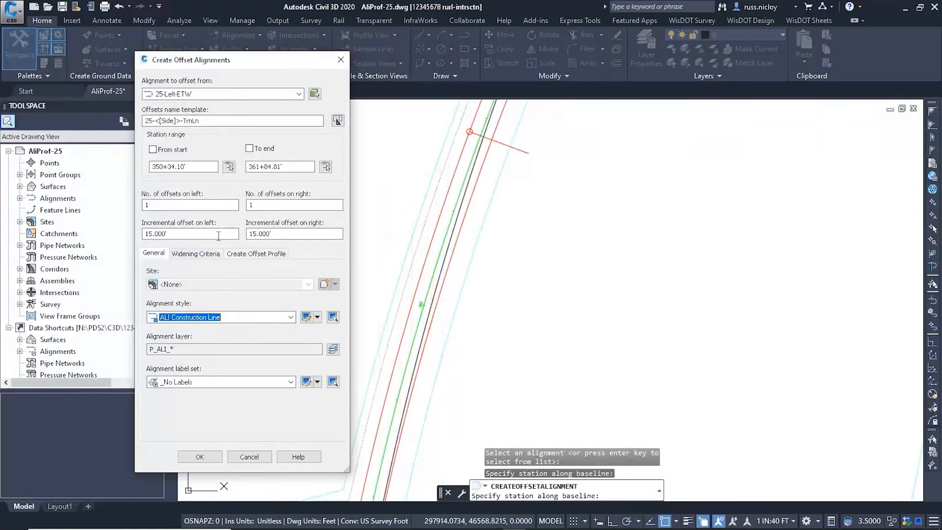
# Create only one left offset at 0.01 with no right offsets, using the RDWY Pavement Edge style.
pyautogui.write('0')
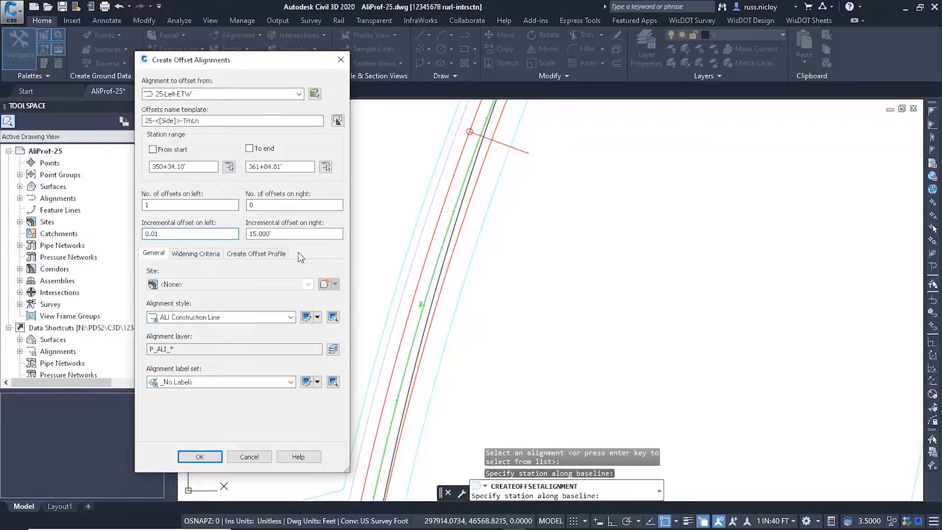
pyautogui.click(291, 318)
pyautogui.scroll(-3, 223, 464)
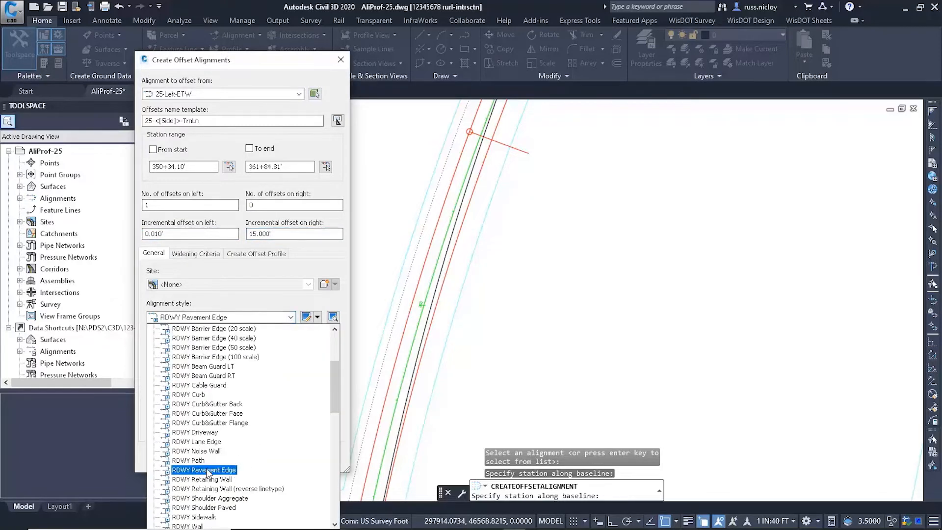
pyautogui.click(222, 465)
pyautogui.click(199, 456)
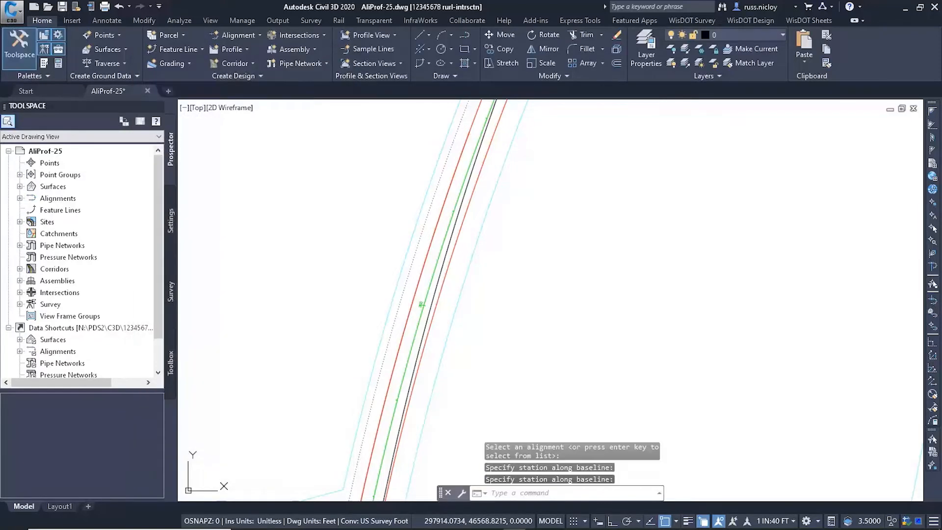
# Start a widening on the new offset alignment along 25's west edge without making the widened portion a new alignment.
pyautogui.scroll(-4, 337, 303)
pyautogui.scroll(8, 431, 270)
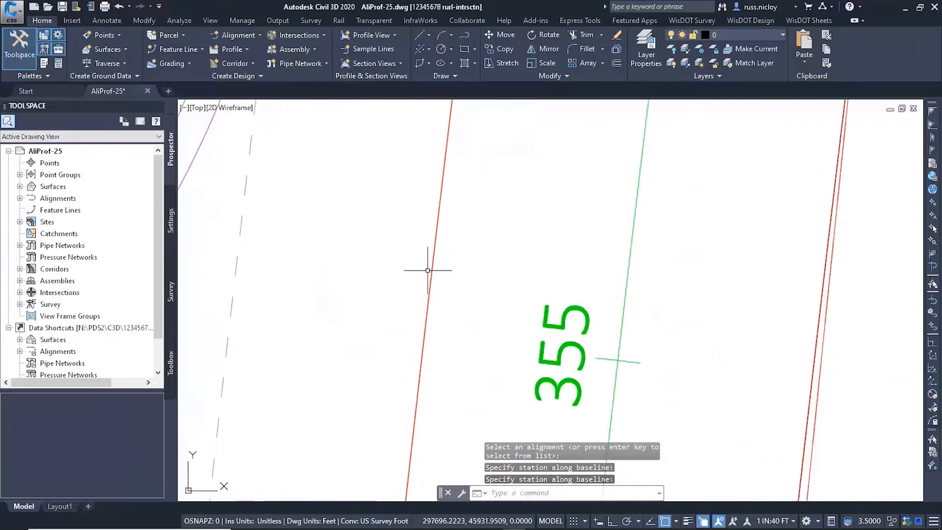
pyautogui.press('Return')
pyautogui.click(460, 267)
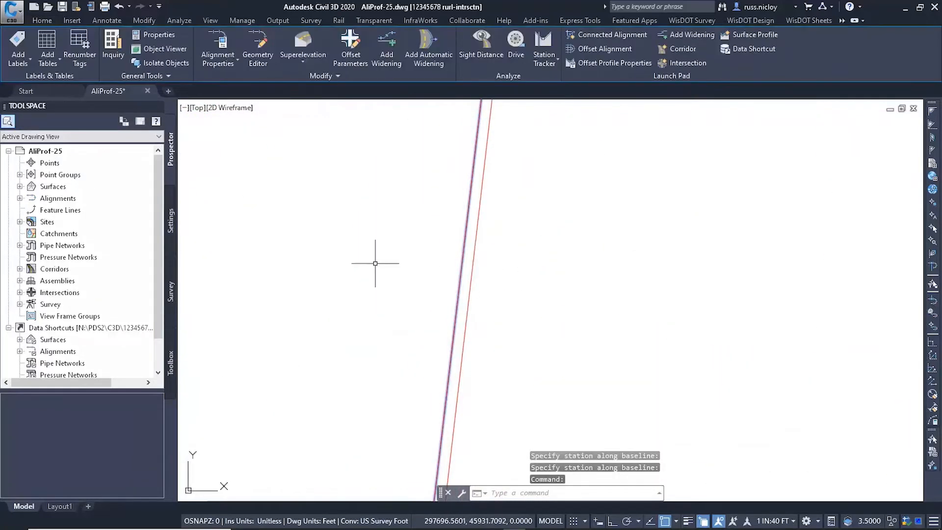
pyautogui.moveTo(375, 263); pyautogui.dragTo(321, 250, button='middle')
pyautogui.scroll(-6, 322, 251)
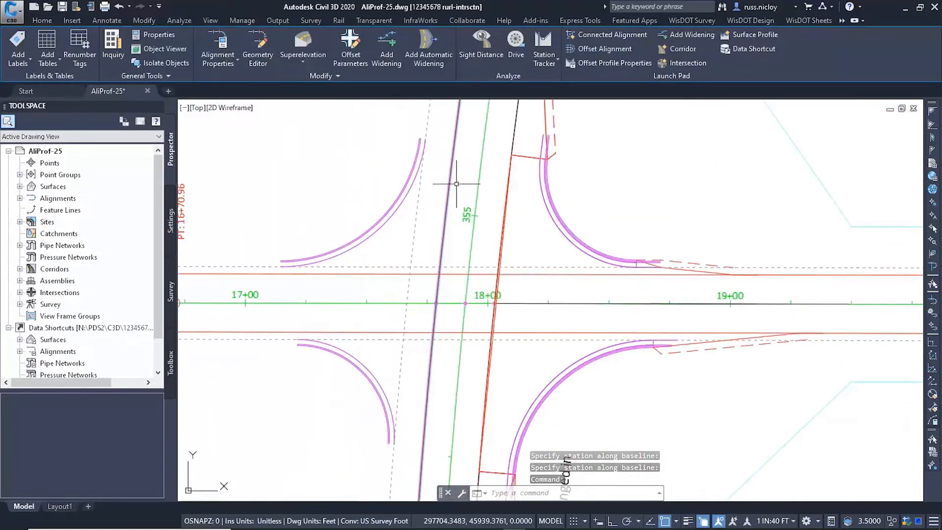
pyautogui.click(387, 54)
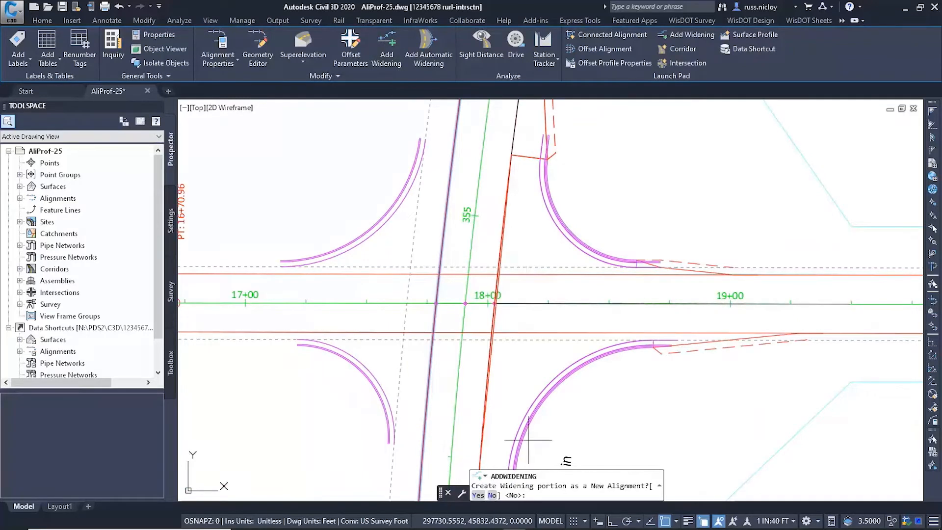
pyautogui.write('n')
pyautogui.press('Return')
# Widen the turn lane offset alignment from about station 353+74 to 355+87 through the intersection, using a 14.5 widening offset.
pyautogui.scroll(-3, 505, 432)
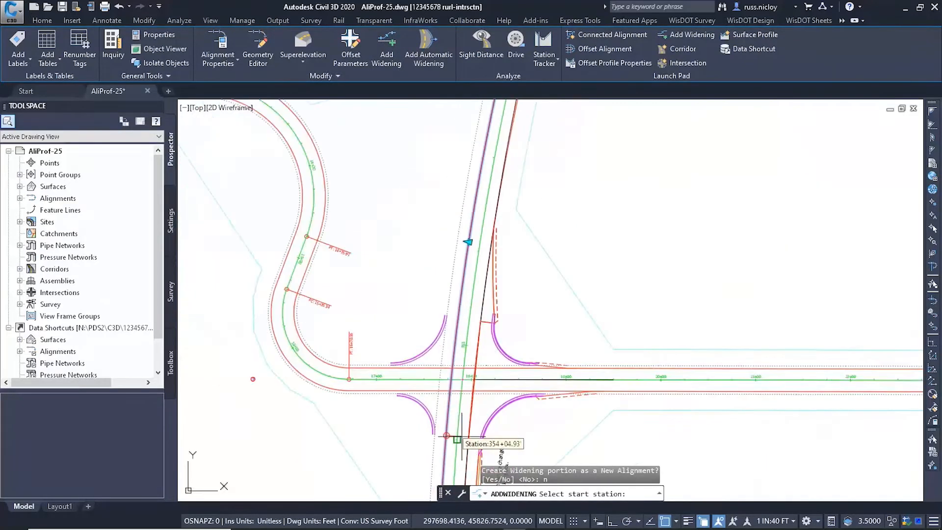
pyautogui.moveTo(448, 435); pyautogui.dragTo(412, 314, button='middle')
pyautogui.scroll(2, 412, 315)
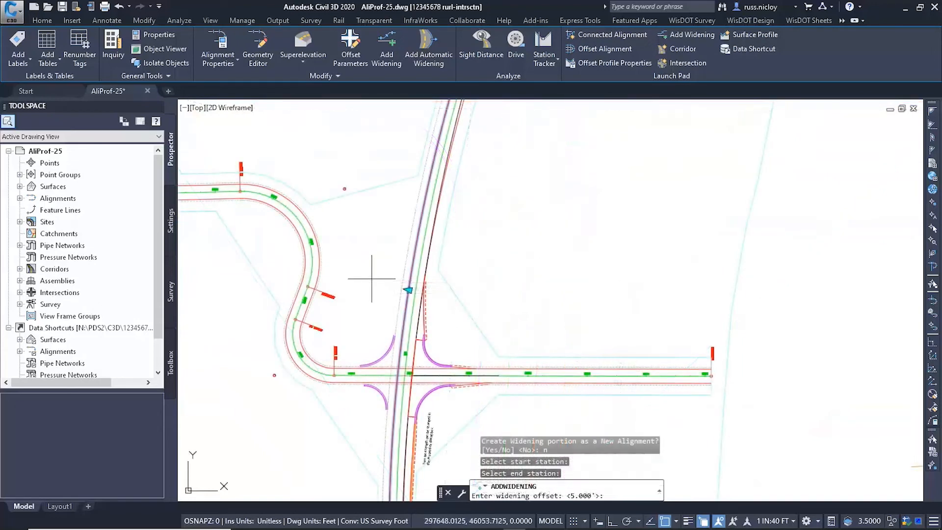
pyautogui.scroll(5, 374, 309)
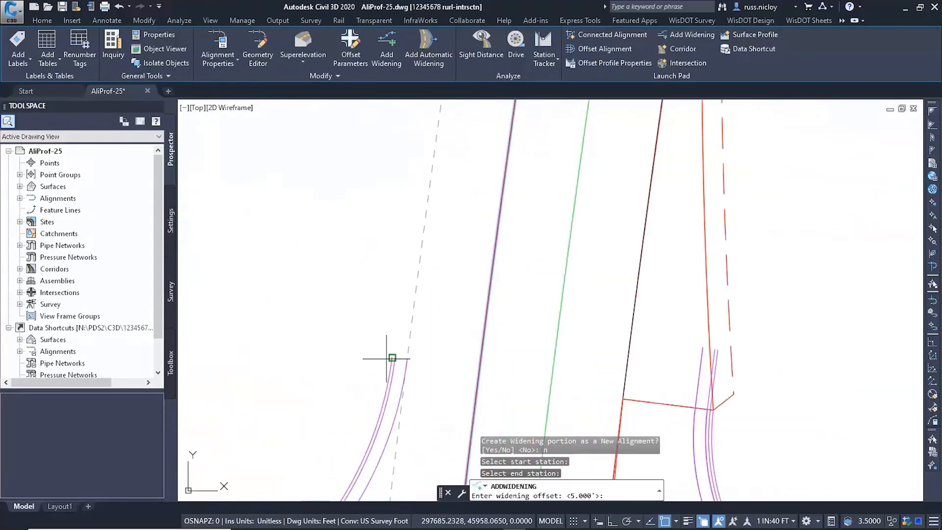
pyautogui.write('14.5')
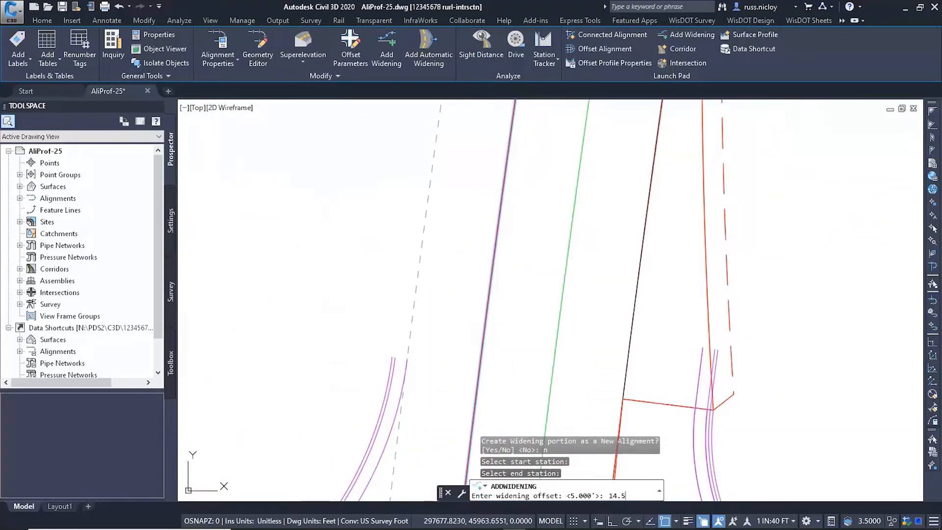
pyautogui.press('Return')
pyautogui.scroll(-5, 338, 316)
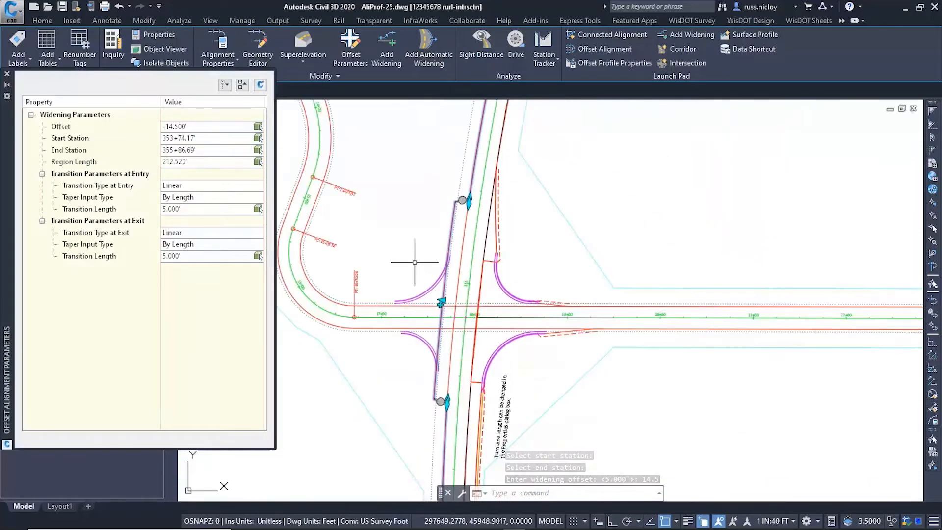
pyautogui.press('Escape')
pyautogui.press('Escape')
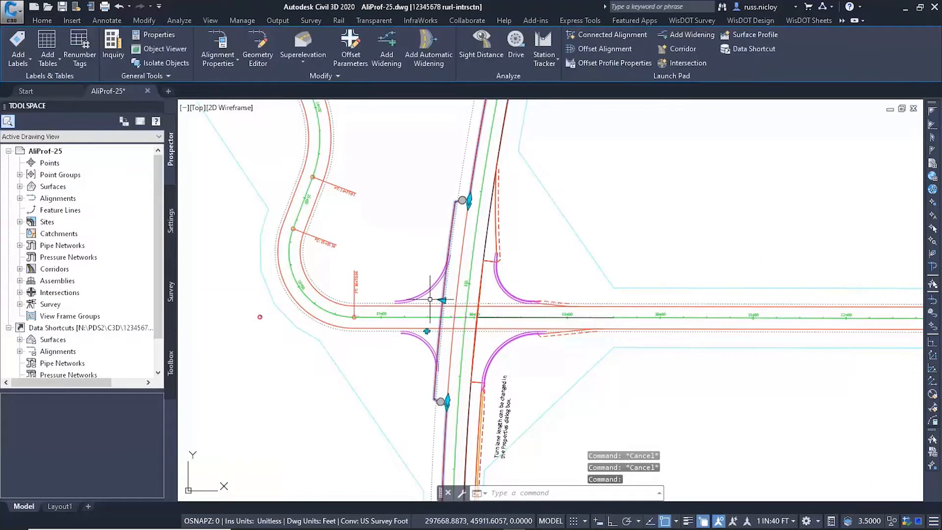
# Stretch the widening's south start to the end of the southwest curb return.
pyautogui.scroll(6, 421, 308)
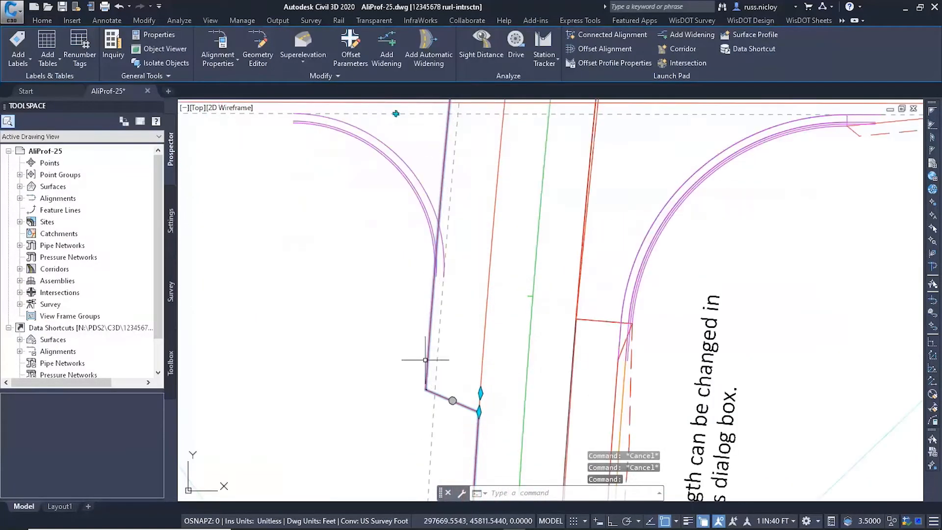
pyautogui.click(481, 393)
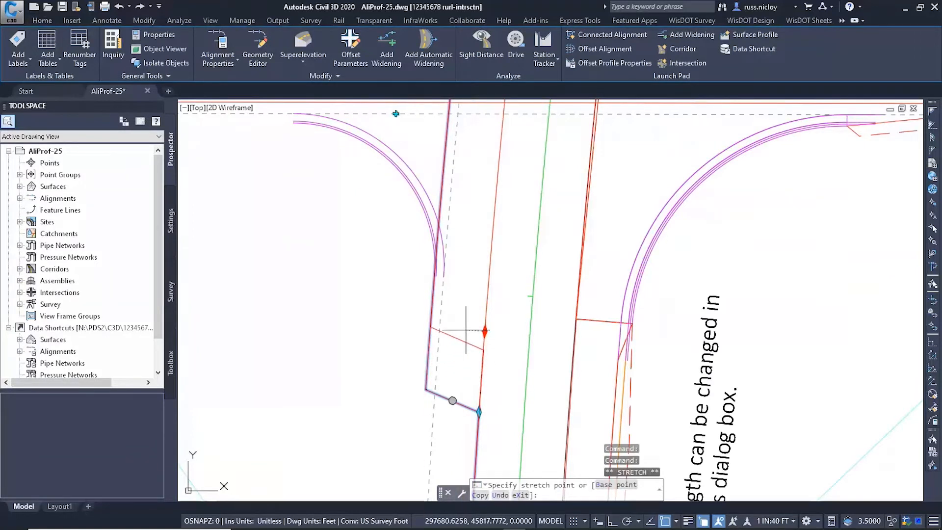
pyautogui.click(445, 278)
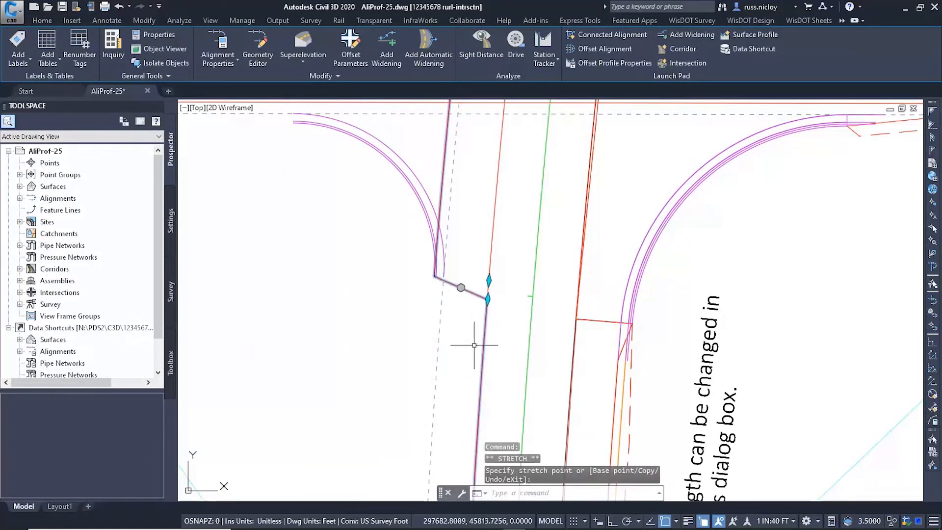
# Open the alignment's offset parameters and stretch the widening's start farther south, to about station 353+32.
pyautogui.click(351, 55)
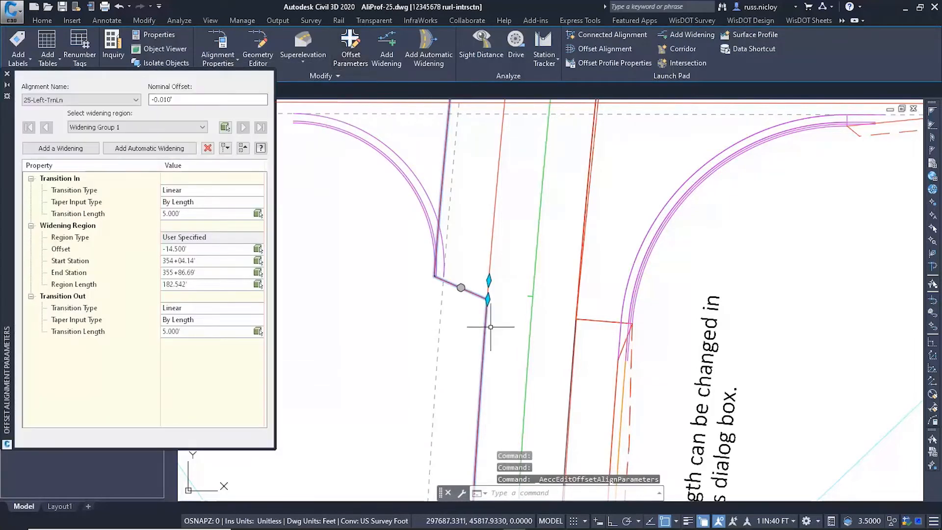
pyautogui.click(487, 298)
pyautogui.scroll(-4, 484, 353)
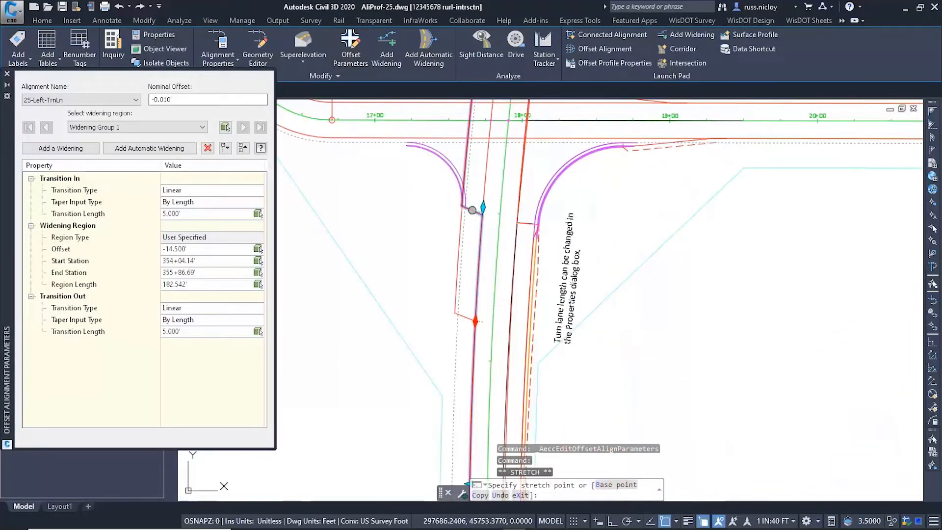
pyautogui.click(475, 319)
pyautogui.press('F3')
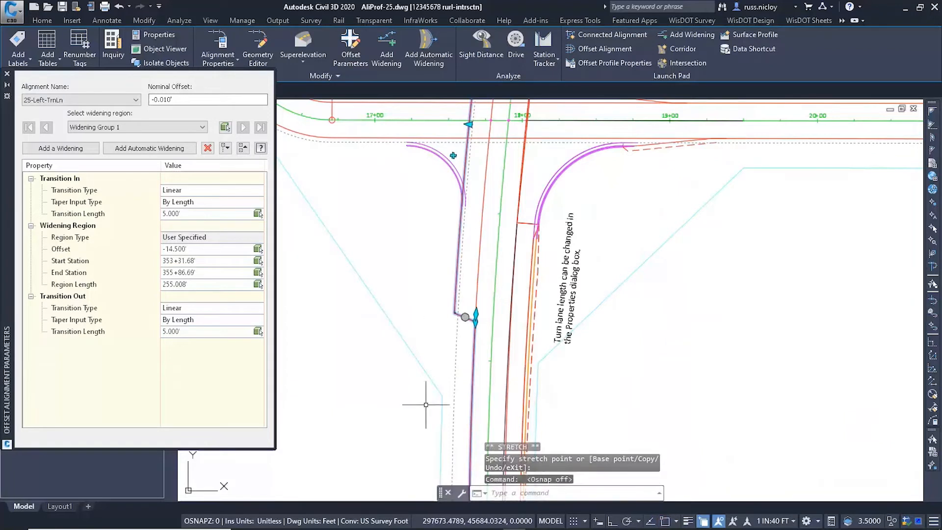
# Set the Transition In length of the turn lane widening to 100 and close the offset parameters.
pyautogui.click(73, 179)
pyautogui.click(115, 217)
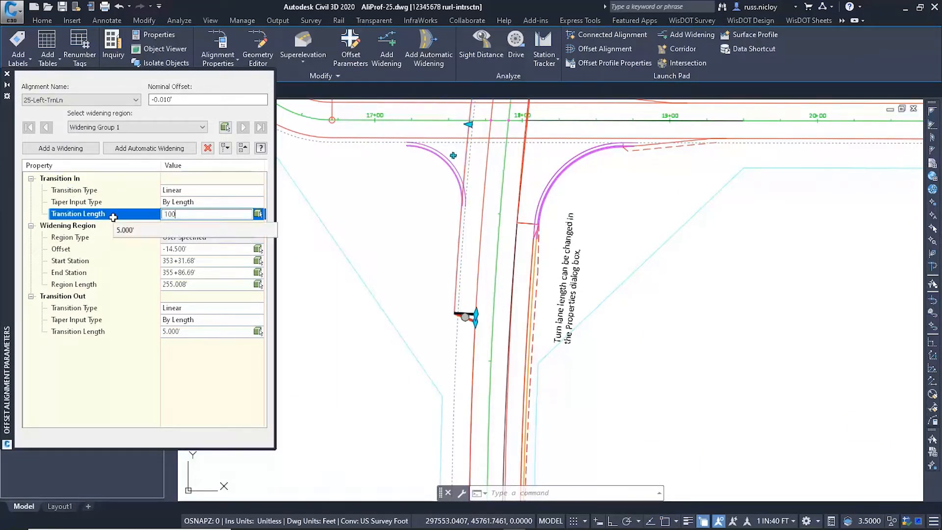
pyautogui.press('Return')
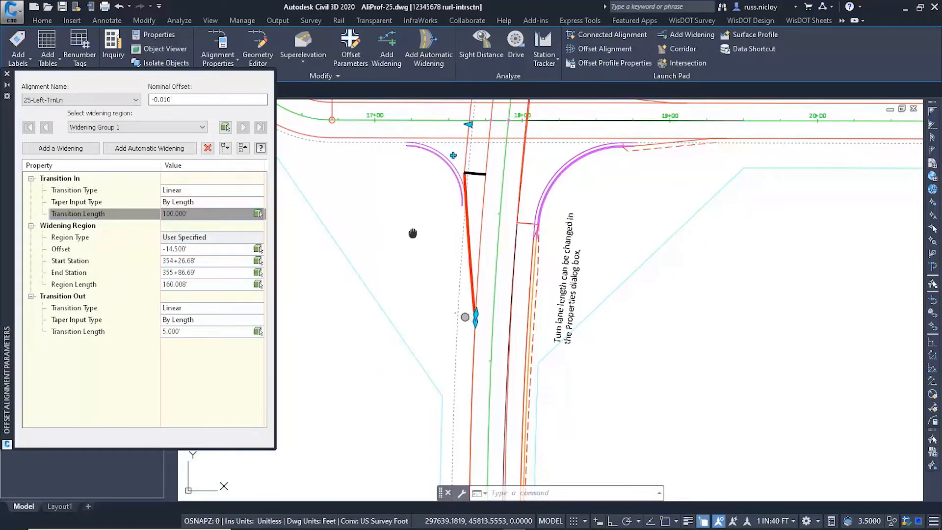
pyautogui.moveTo(413, 233); pyautogui.dragTo(393, 259, button='middle')
pyautogui.press('F3')
pyautogui.press('Escape')
pyautogui.press('Escape')
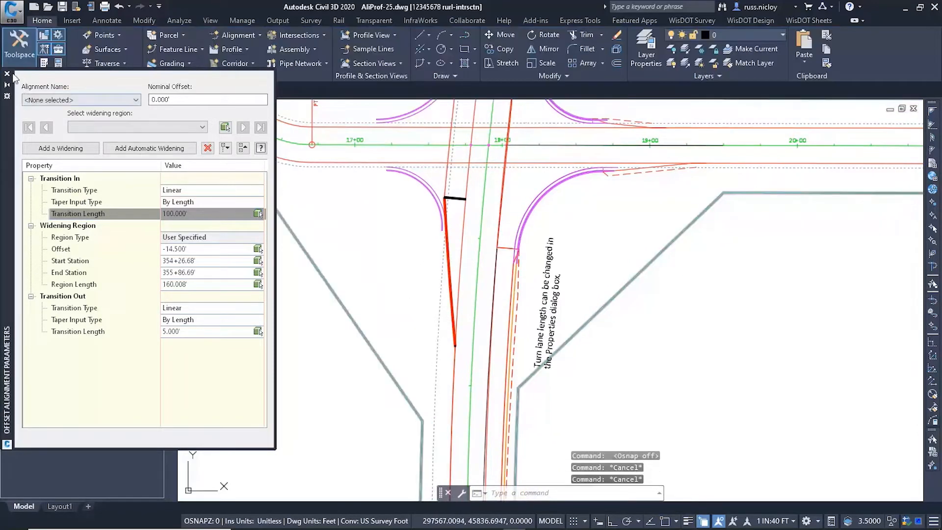
pyautogui.click(8, 74)
# Shift the start of the turn lane's full-width region to the outer end of the southwest curb return, using object snap.
pyautogui.click(448, 236)
pyautogui.scroll(3, 436, 202)
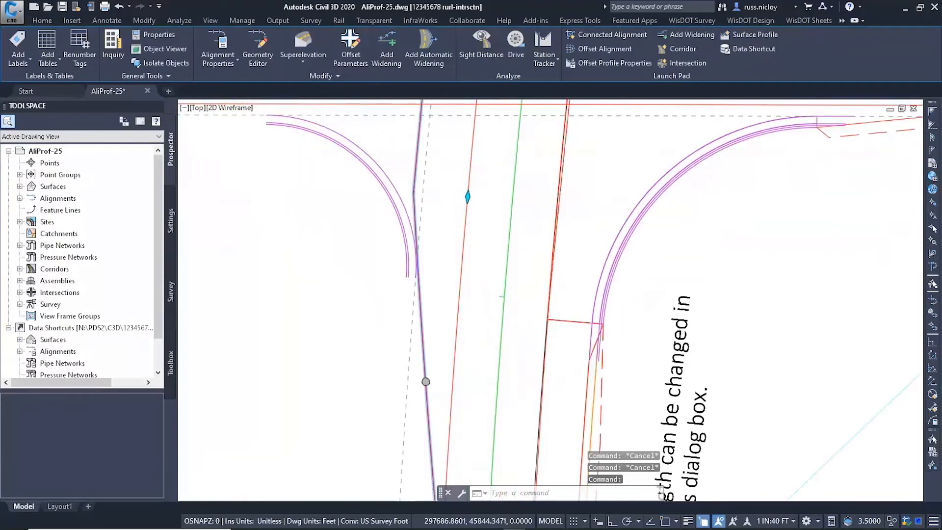
pyautogui.scroll(2, 464, 230)
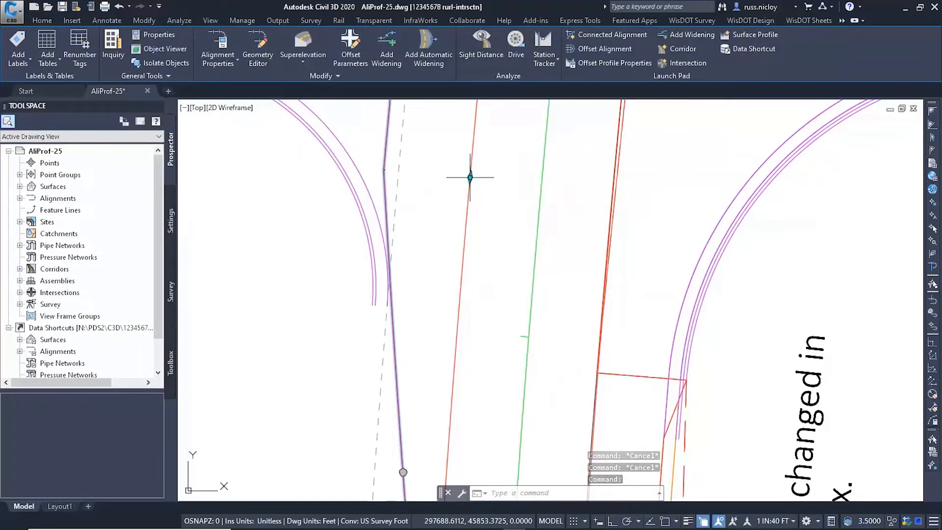
pyautogui.click(470, 177)
pyautogui.press('F3')
pyautogui.click(373, 306)
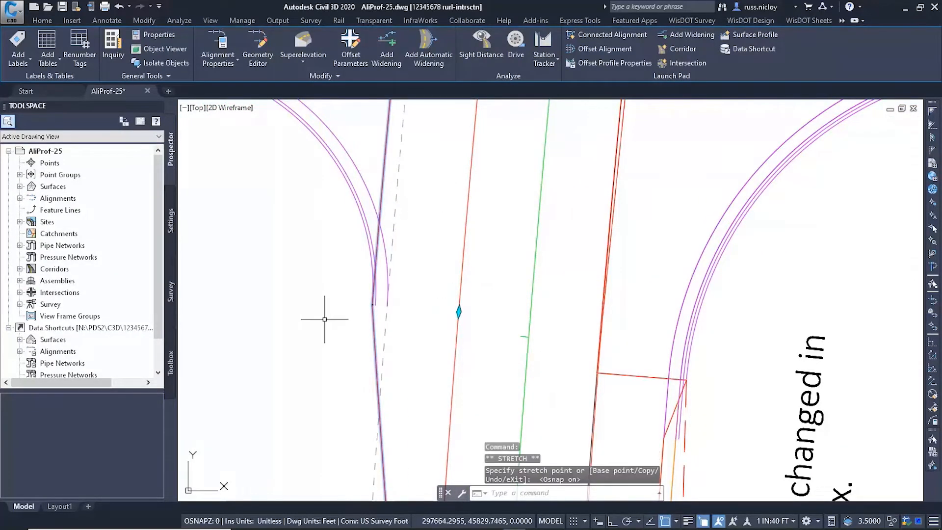
pyautogui.press('F3')
pyautogui.press('Escape')
pyautogui.scroll(-2, 338, 331)
pyautogui.moveTo(364, 357); pyautogui.dragTo(364, 189, button='middle')
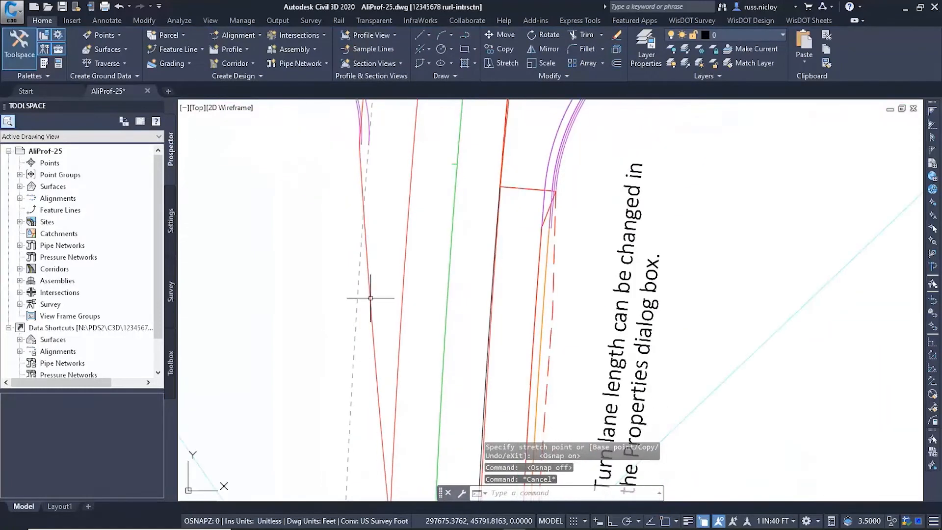
# Stretch the north end of the turn lane widening back toward the end of the northwest curb return.
pyautogui.click(370, 298)
pyautogui.scroll(-4, 422, 392)
pyautogui.moveTo(422, 392); pyautogui.dragTo(412, 149, button='middle')
pyautogui.scroll(-3, 423, 171)
pyautogui.moveTo(425, 191); pyautogui.dragTo(432, 266, button='middle')
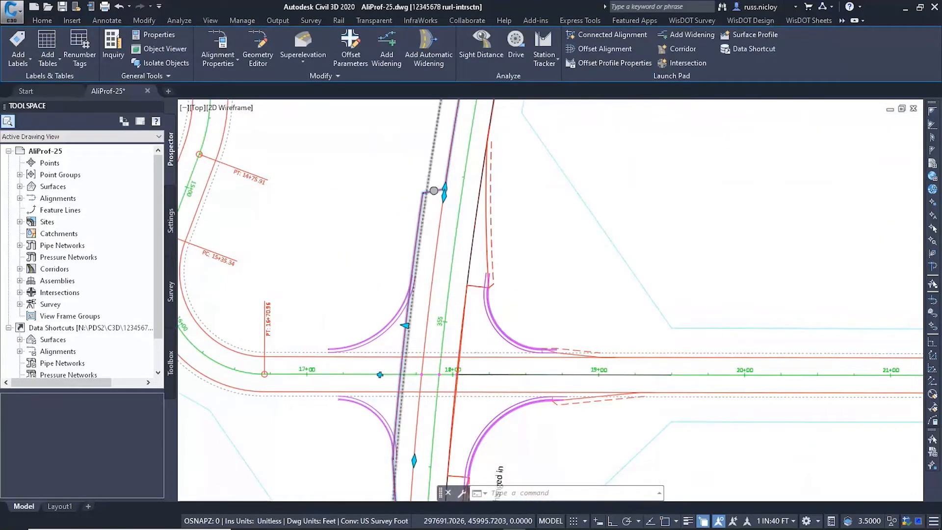
pyautogui.scroll(2, 423, 220)
pyautogui.click(452, 215)
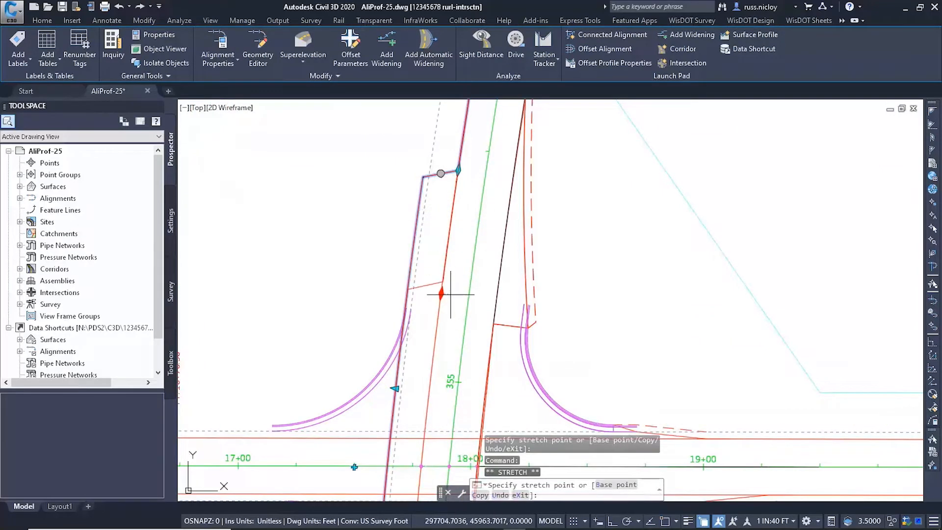
pyautogui.click(418, 293)
# Snap the outer corner of the north exit taper to the end of the northwest curb return.
pyautogui.click(425, 285)
pyautogui.scroll(4, 424, 285)
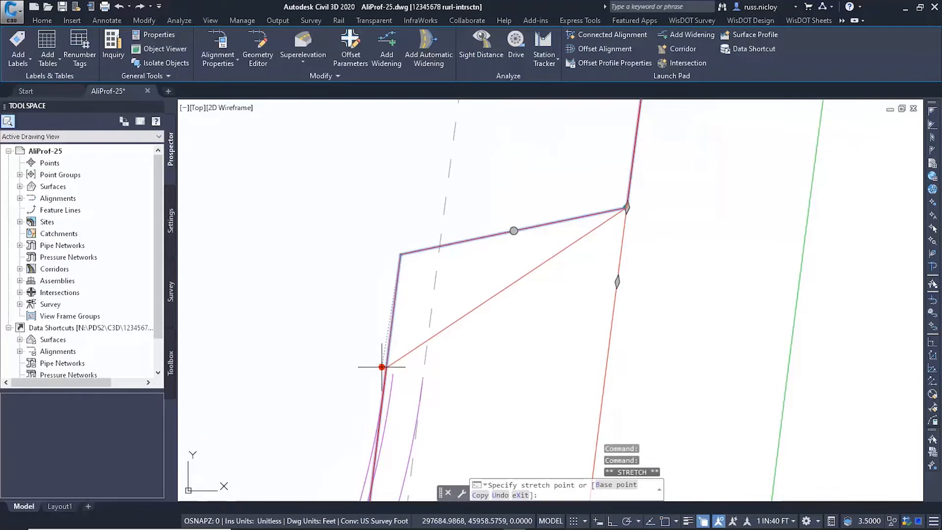
pyautogui.press('F3')
pyautogui.click(385, 371)
pyautogui.press('F3')
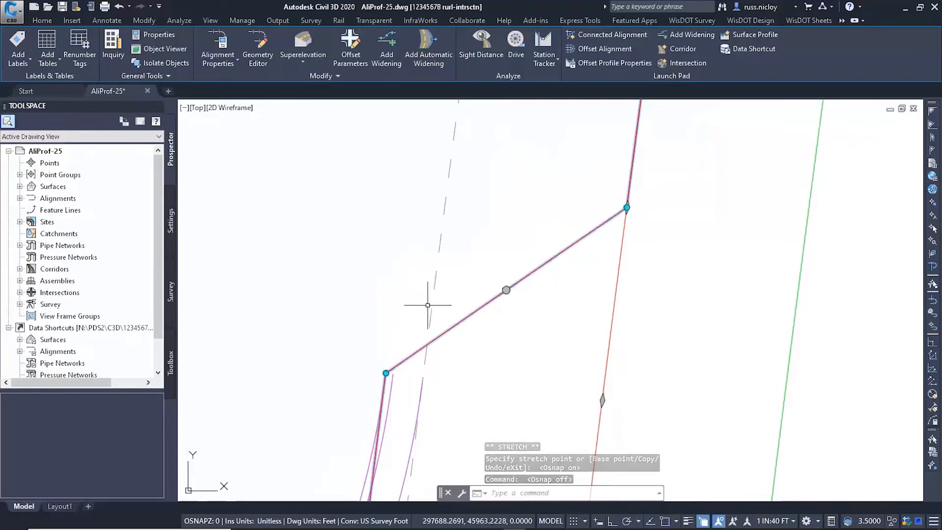
# Review the turn lane alignment's offset parameters and its widening regions along 25.
pyautogui.click(351, 49)
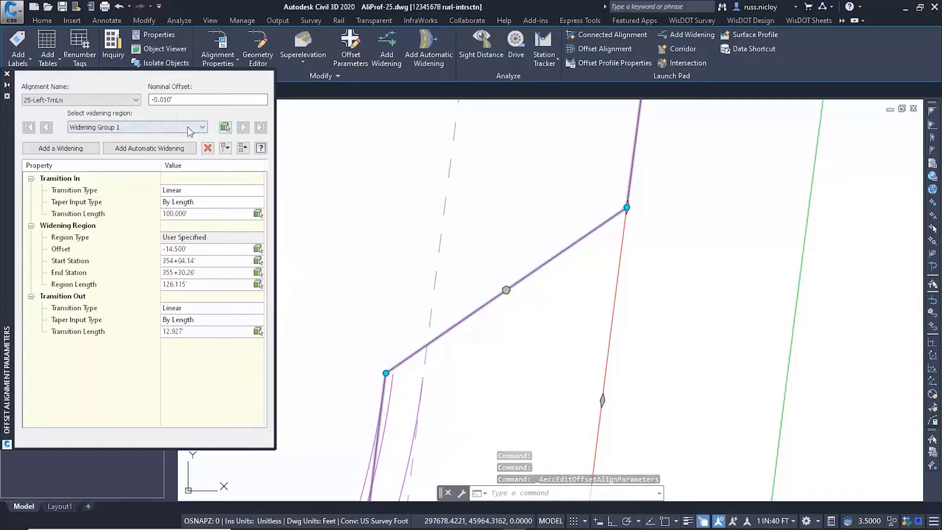
pyautogui.press('Escape')
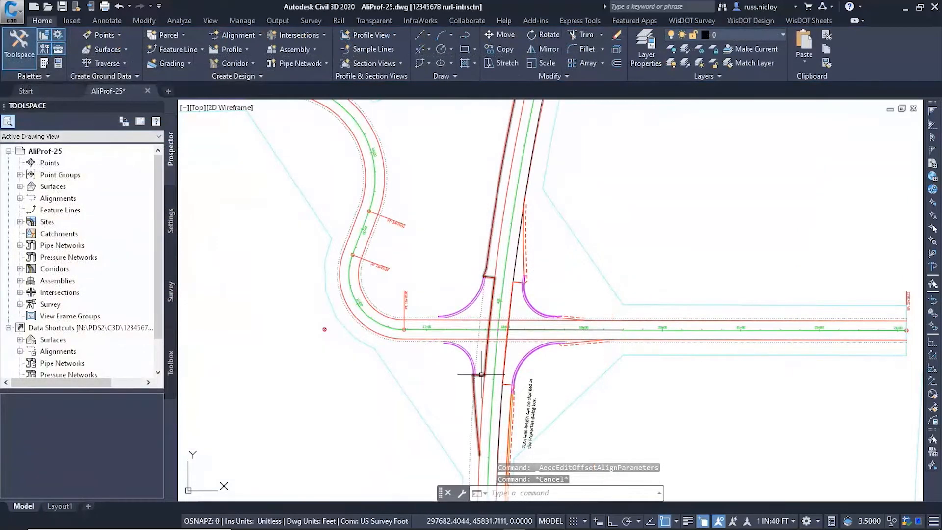
pyautogui.click(483, 375)
pyautogui.scroll(-4, 629, 367)
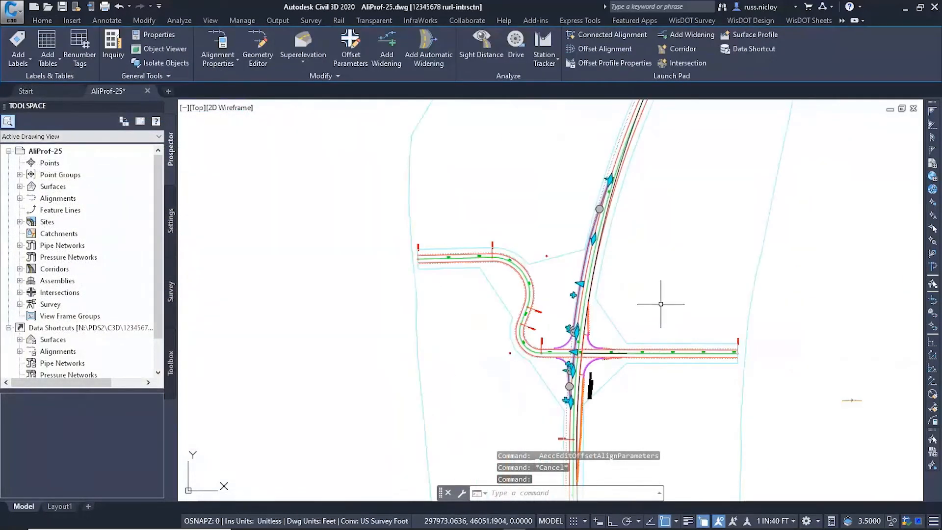
pyautogui.moveTo(649, 342); pyautogui.dragTo(627, 301, button='middle')
pyautogui.press('Escape')
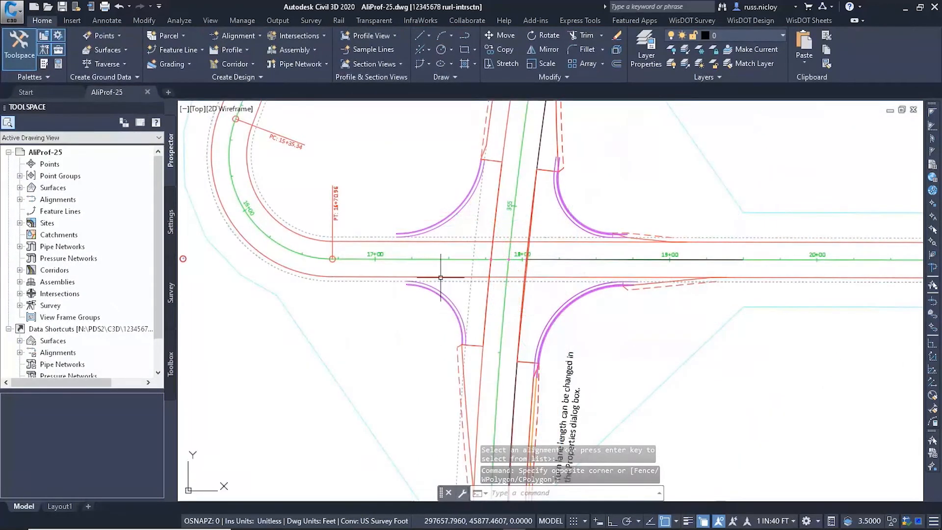
# Widen 3rdAve's south edge alignment to a 15 offset from about station 17+08 to 19+51, without creating a new alignment.
pyautogui.click(440, 278)
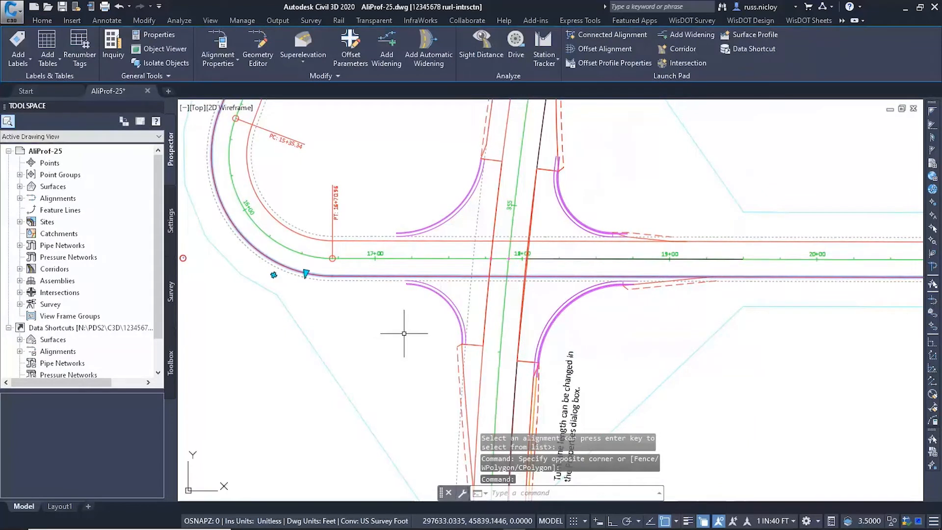
pyautogui.click(387, 47)
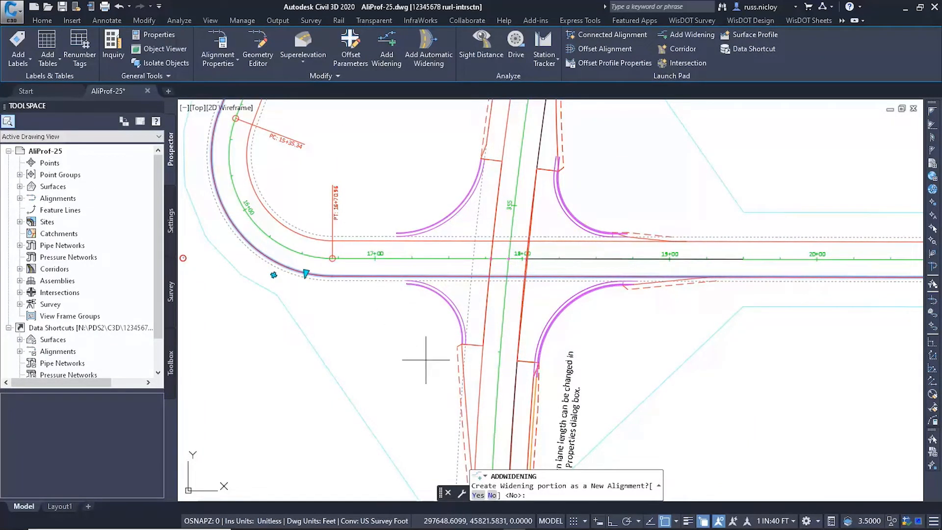
pyautogui.press('Return')
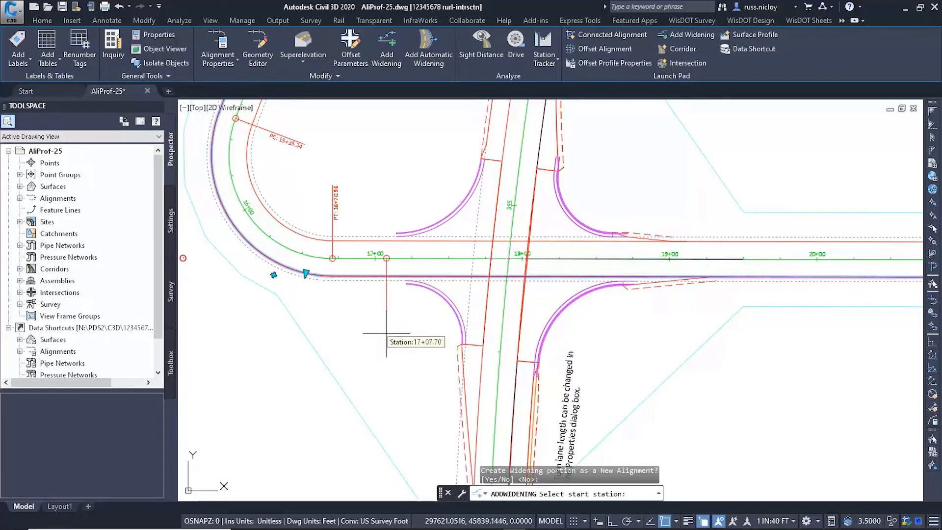
pyautogui.click(387, 334)
pyautogui.click(745, 386)
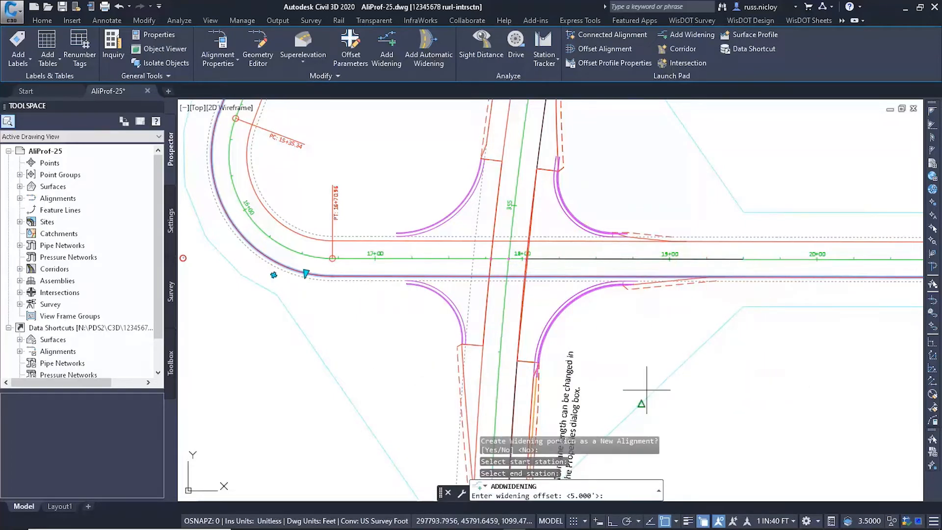
pyautogui.press('Return')
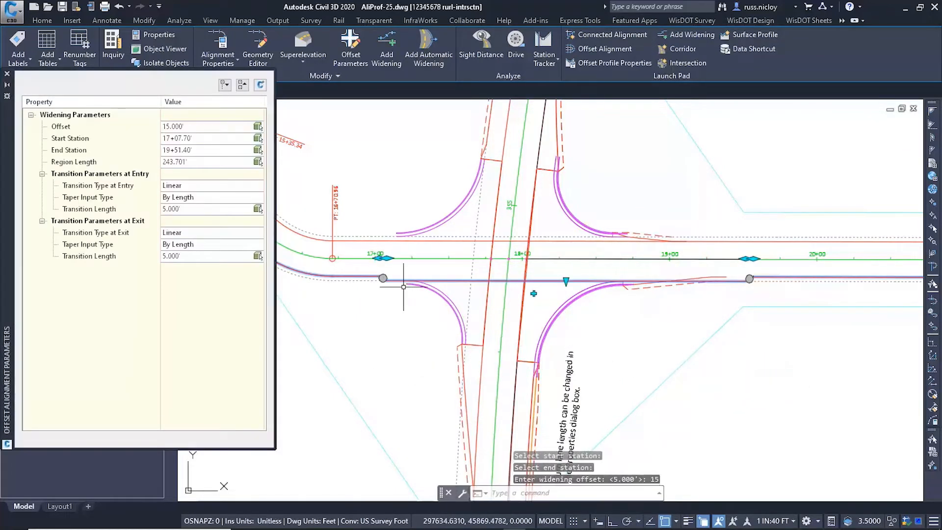
# Stretch the east end of the 3rdAve widening to where the block's southeast taper meets the pavement edge.
pyautogui.scroll(4, 404, 287)
pyautogui.scroll(-4, 458, 280)
pyautogui.scroll(4, 722, 289)
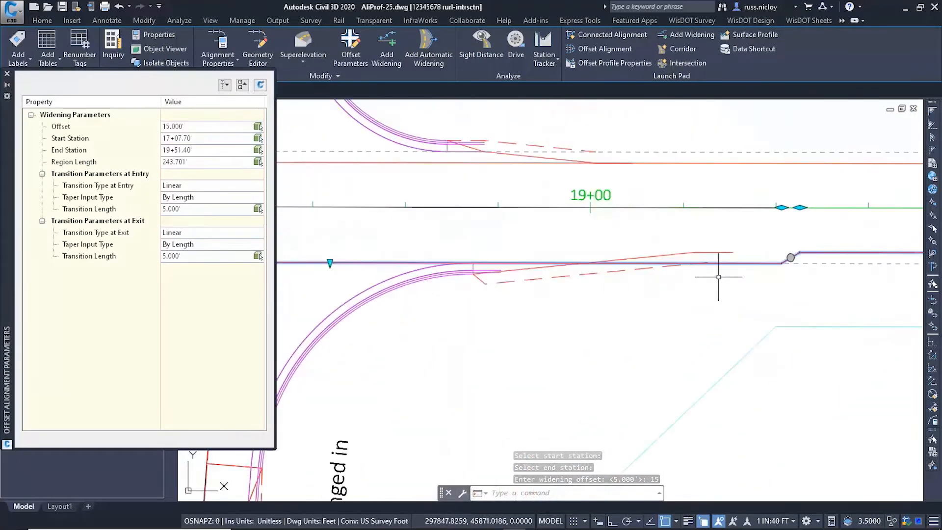
pyautogui.click(800, 207)
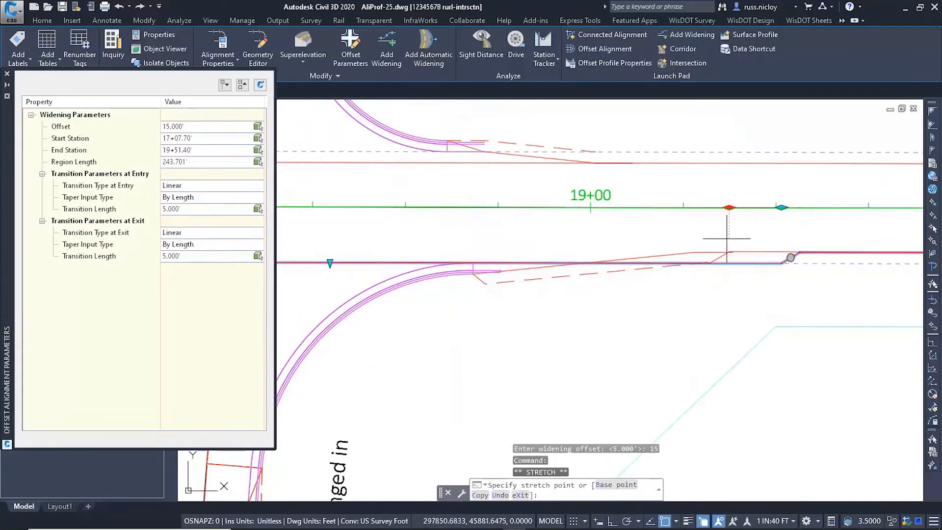
pyautogui.click(696, 251)
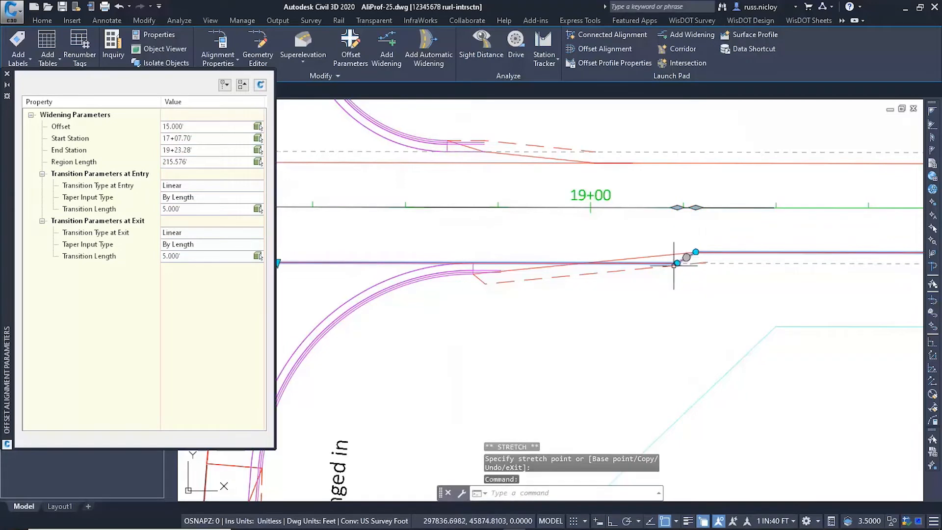
# Stretch the start of the 3rdAve widening's exit taper to the southeast curb return's end, and split the widening region at station 17+87.99.
pyautogui.click(682, 260)
pyautogui.scroll(4, 491, 277)
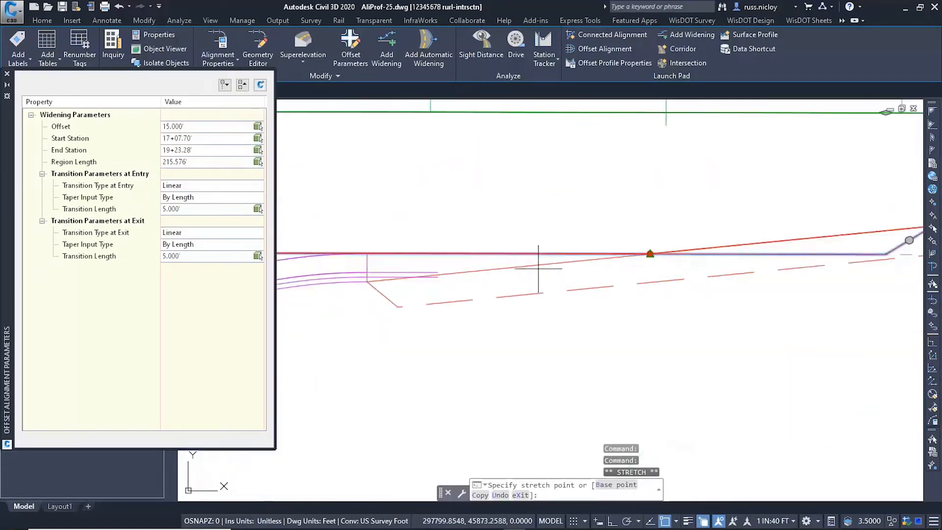
pyautogui.click(497, 271)
pyautogui.scroll(-4, 496, 269)
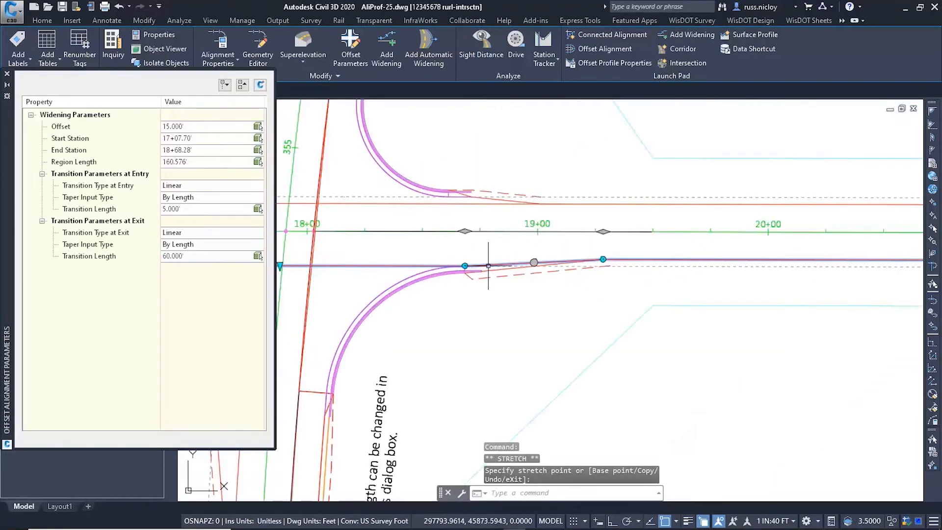
pyautogui.click(397, 293)
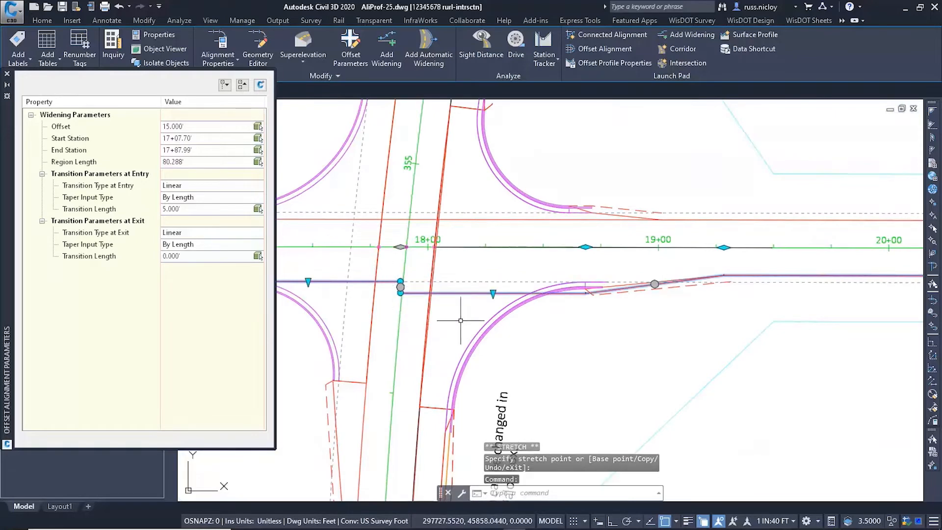
pyautogui.click(400, 287)
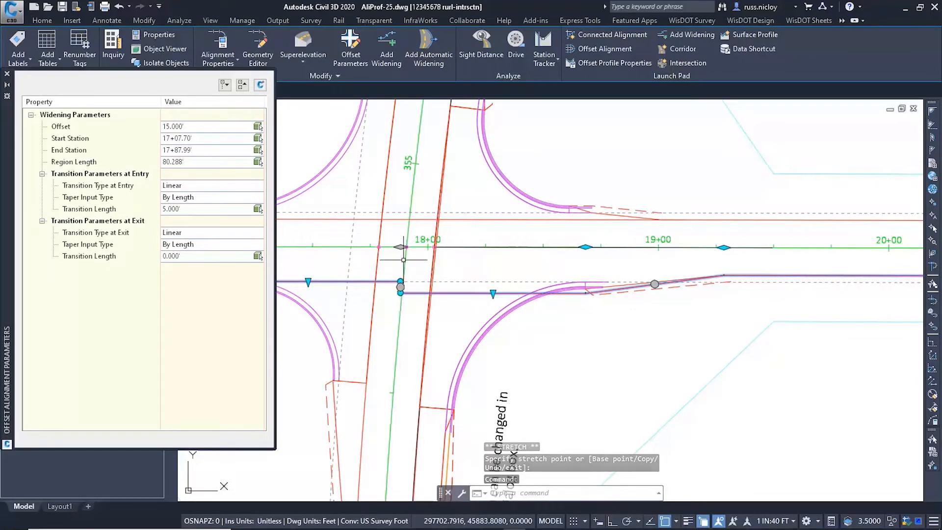
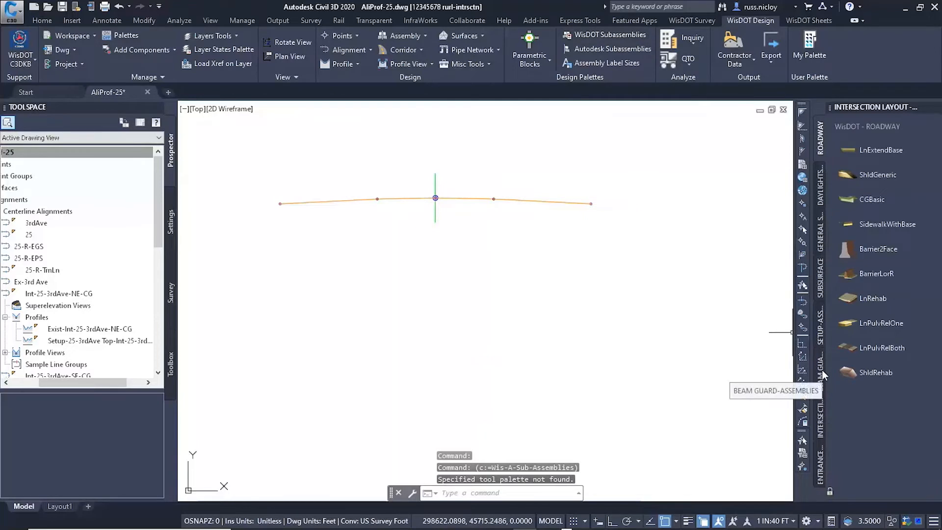
# Place the Setup-Curb-Prof assembly below the existing assembly in the drawing and close the subassembly palette.
pyautogui.click(821, 328)
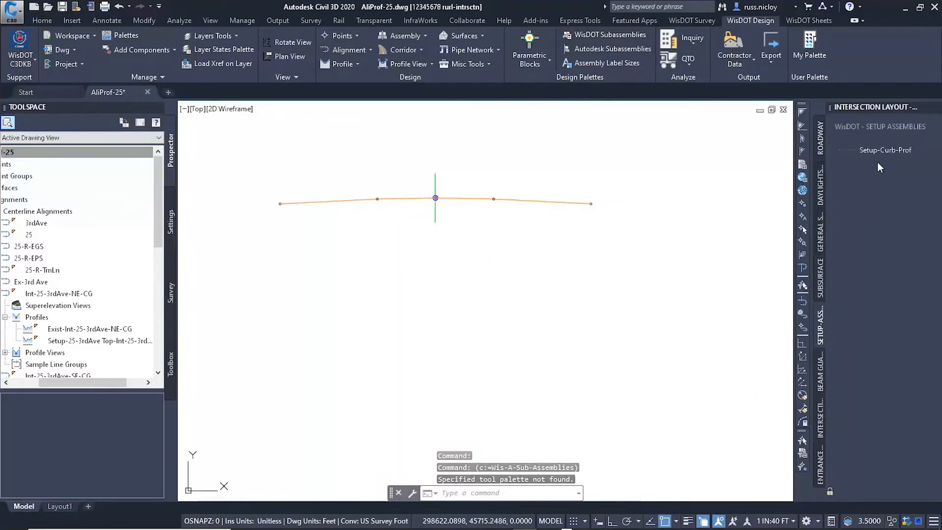
pyautogui.click(888, 152)
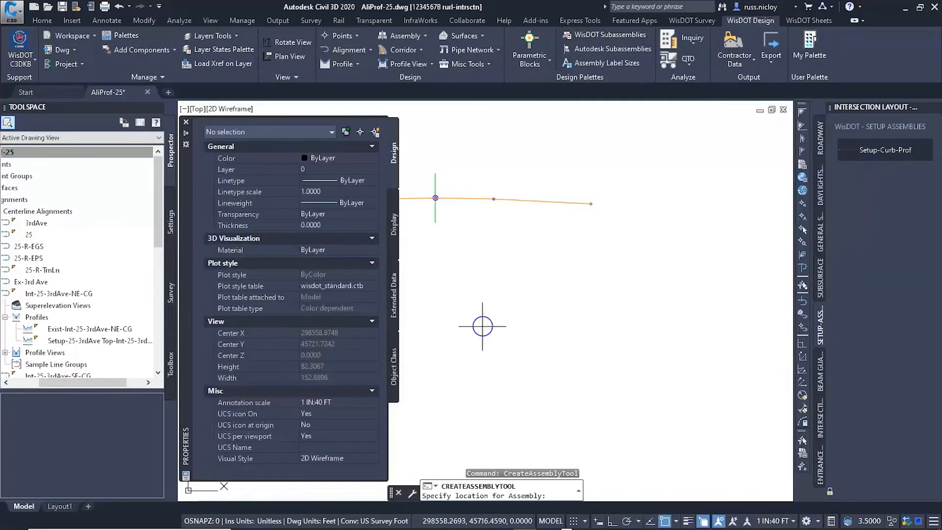
pyautogui.moveTo(507, 316); pyautogui.dragTo(638, 322, button='middle')
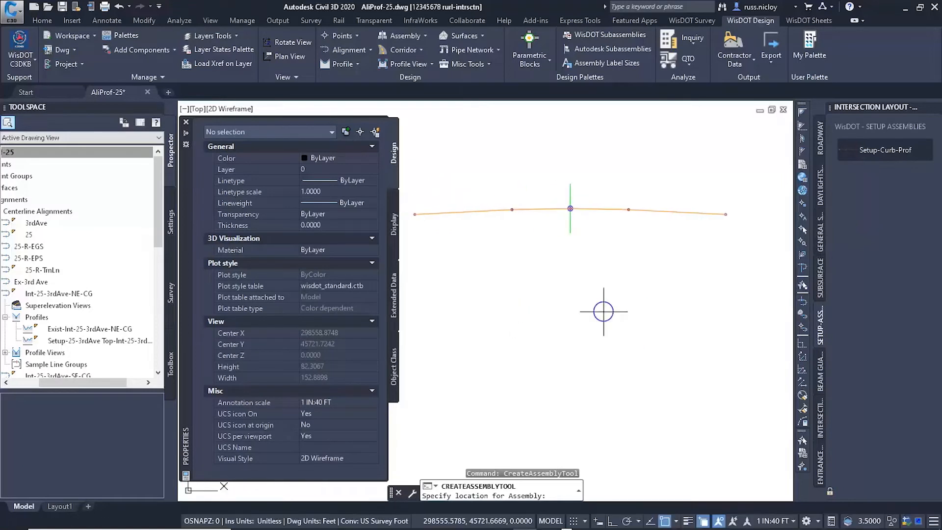
pyautogui.press('Escape')
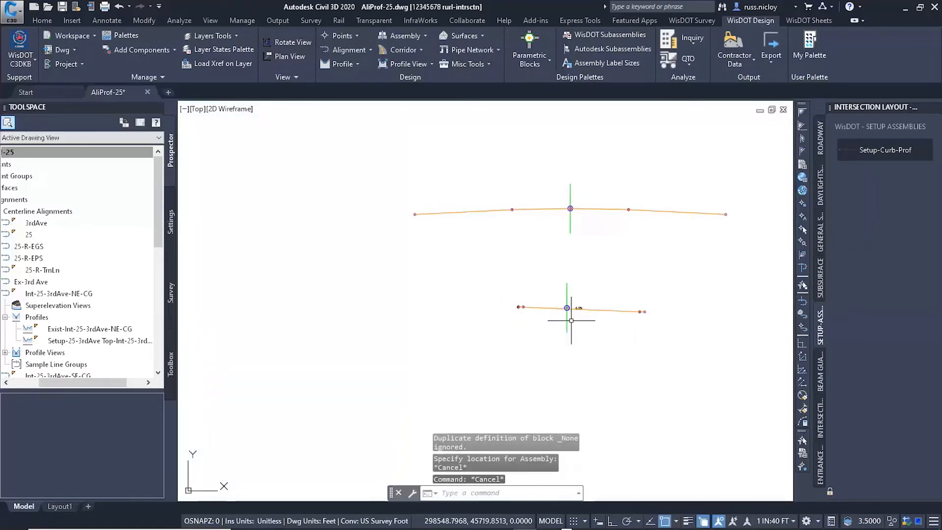
pyautogui.click(936, 107)
pyautogui.scroll(1, 649, 313)
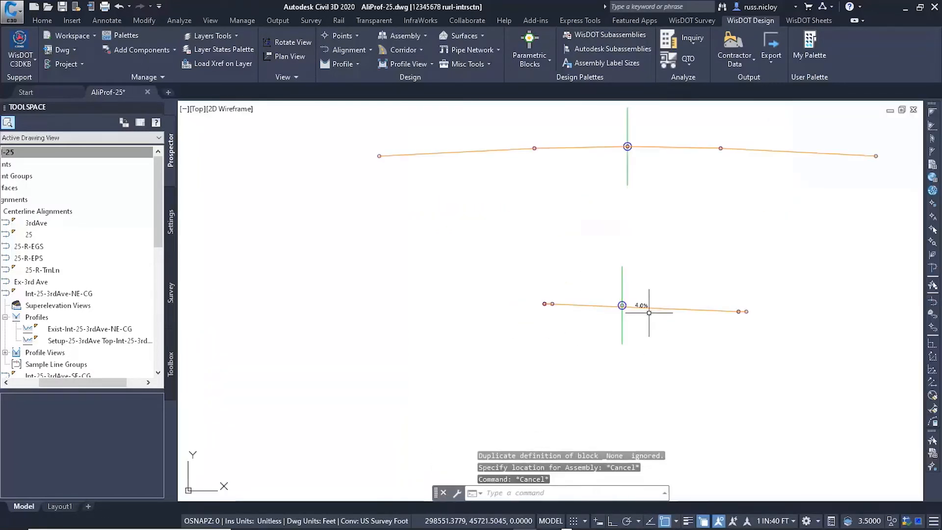
# Start a new corridor at the 25 and 3rdAve intersection and name it Setup-Int-25-3rdAve-NW.
pyautogui.scroll(-4, 649, 313)
pyautogui.scroll(-2, 649, 313)
pyautogui.moveTo(575, 281); pyautogui.dragTo(704, 347, button='middle')
pyautogui.scroll(-2, 710, 350)
pyautogui.moveTo(534, 286); pyautogui.dragTo(712, 264, button='middle')
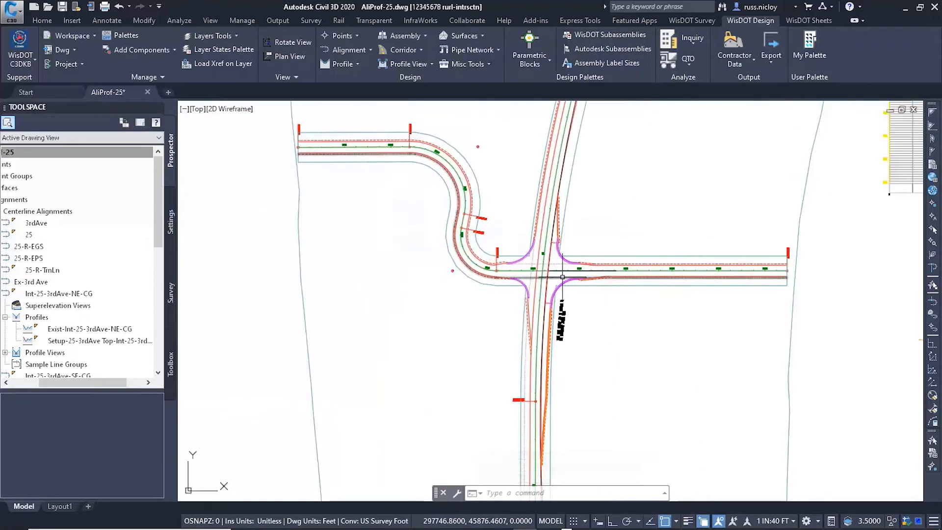
pyautogui.scroll(4, 547, 267)
pyautogui.moveTo(544, 263); pyautogui.dragTo(548, 285, button='middle')
pyautogui.click(42, 20)
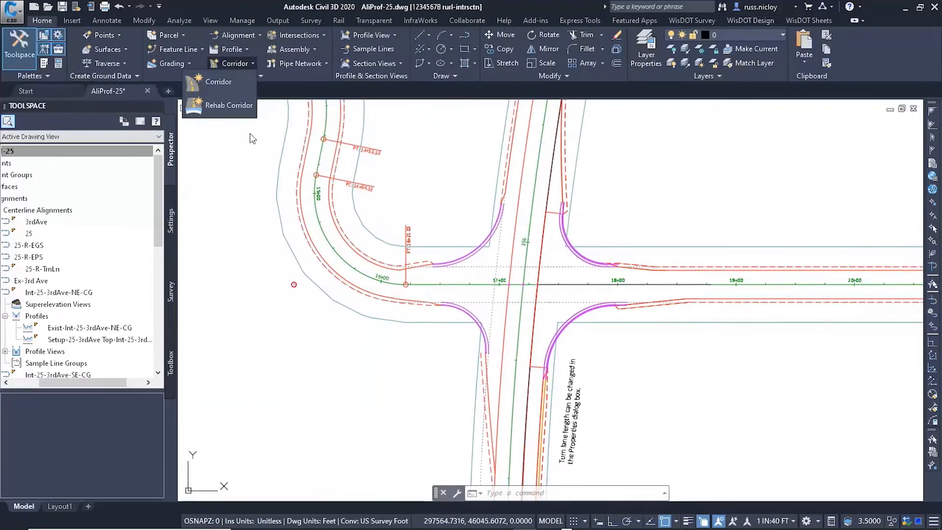
pyautogui.click(235, 64)
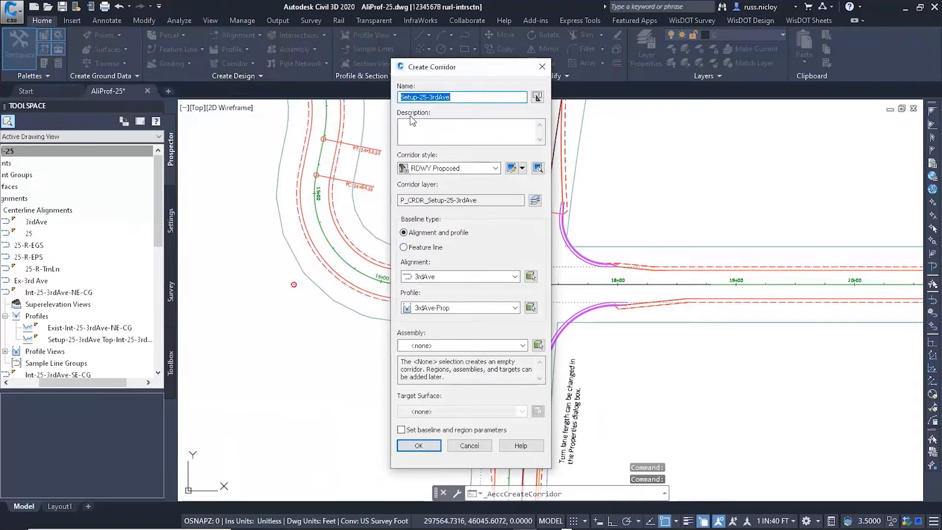
pyautogui.click(420, 97)
pyautogui.write('Int-')
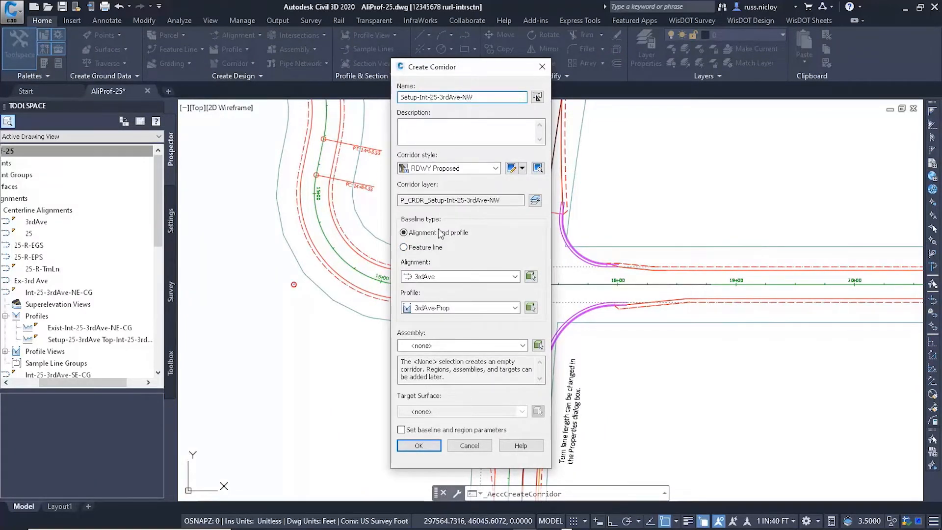
# Define the corridor with alignment Int-25-3rdAve-NW-CG, profile Exist-Int-25-3rdAve-NW-CG and assembly Setup-Curb-Prof, with baseline and region parameters enabled.
pyautogui.click(457, 277)
pyautogui.click(476, 431)
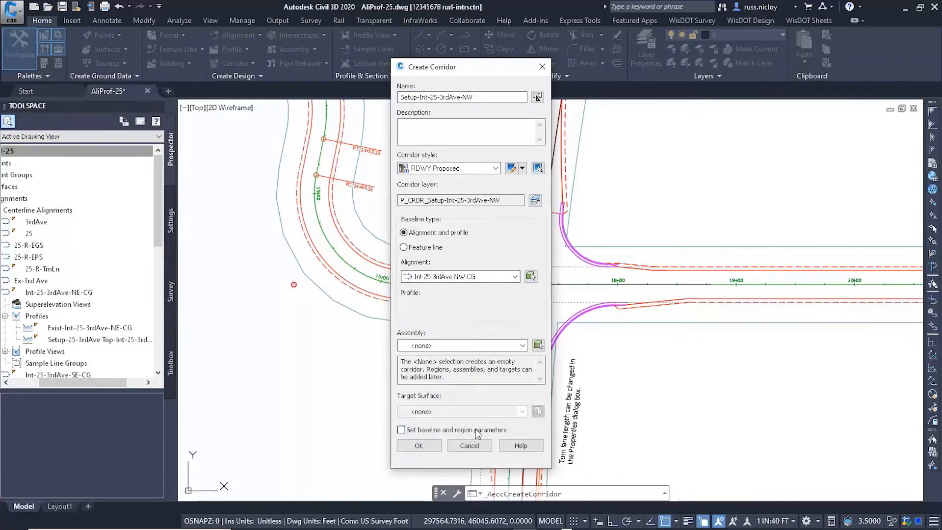
pyautogui.click(461, 308)
pyautogui.click(452, 316)
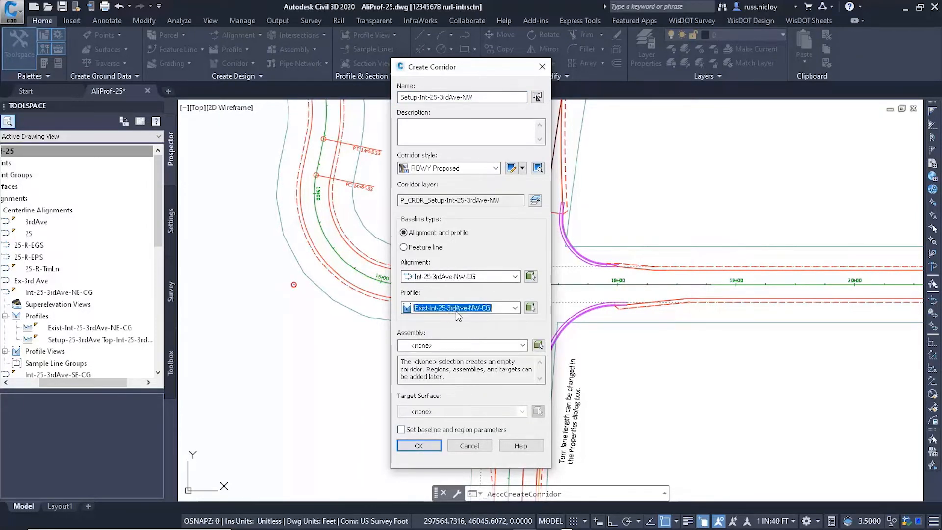
pyautogui.click(427, 345)
pyautogui.click(432, 374)
pyautogui.click(401, 430)
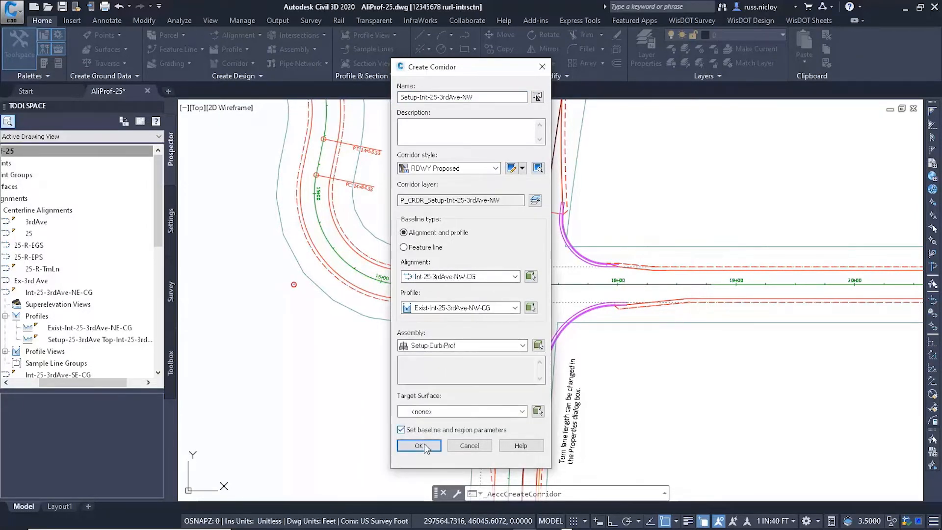
pyautogui.click(418, 446)
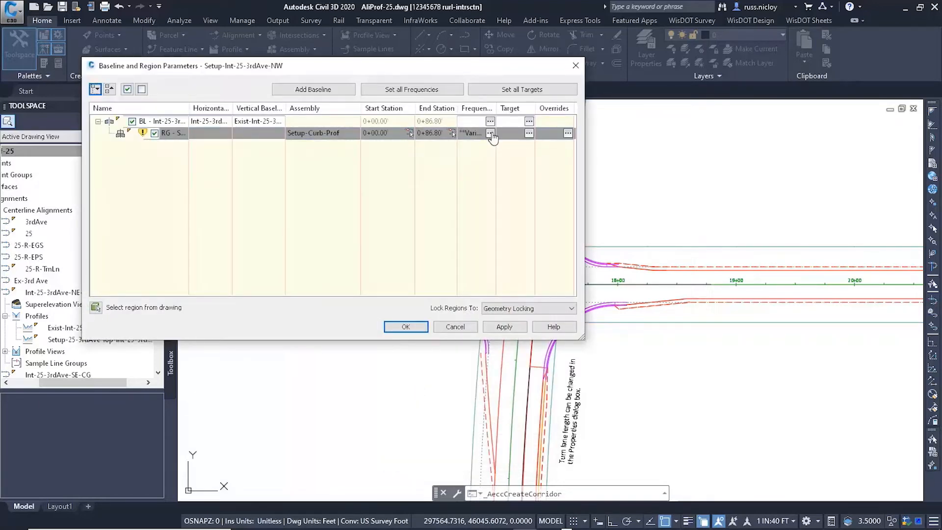
# Set the region's ETW and side road offset target to the alignments 25-Left-ETW and 3rdAve.
pyautogui.click(528, 133)
pyautogui.click(630, 165)
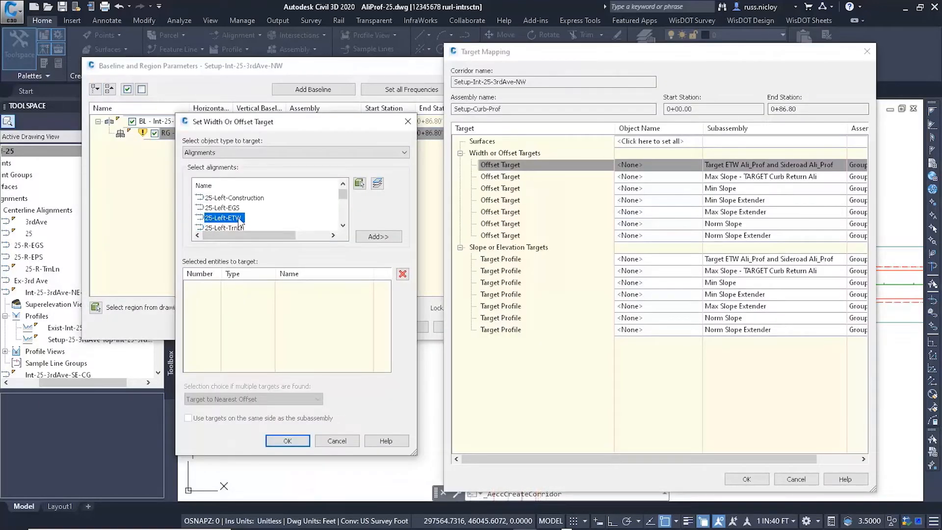
pyautogui.click(378, 236)
pyautogui.click(342, 225)
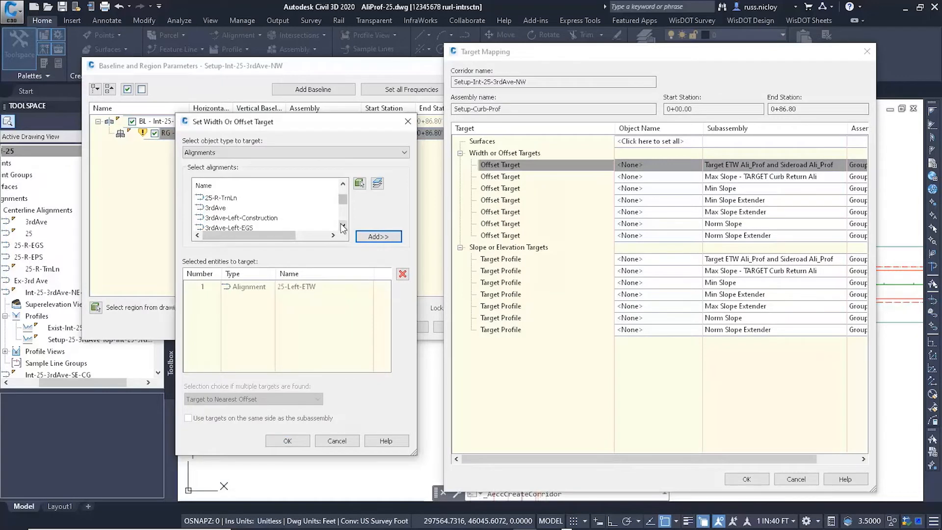
pyautogui.click(214, 208)
pyautogui.click(378, 237)
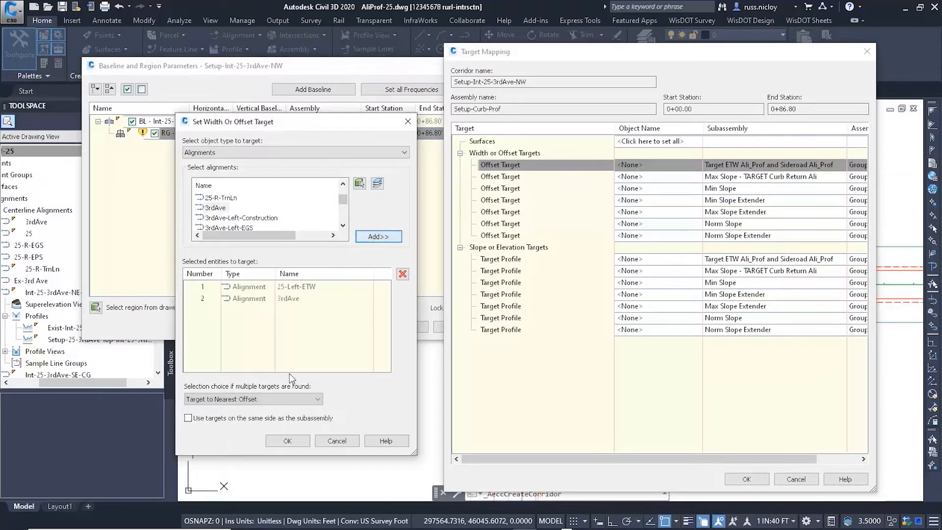
pyautogui.click(288, 441)
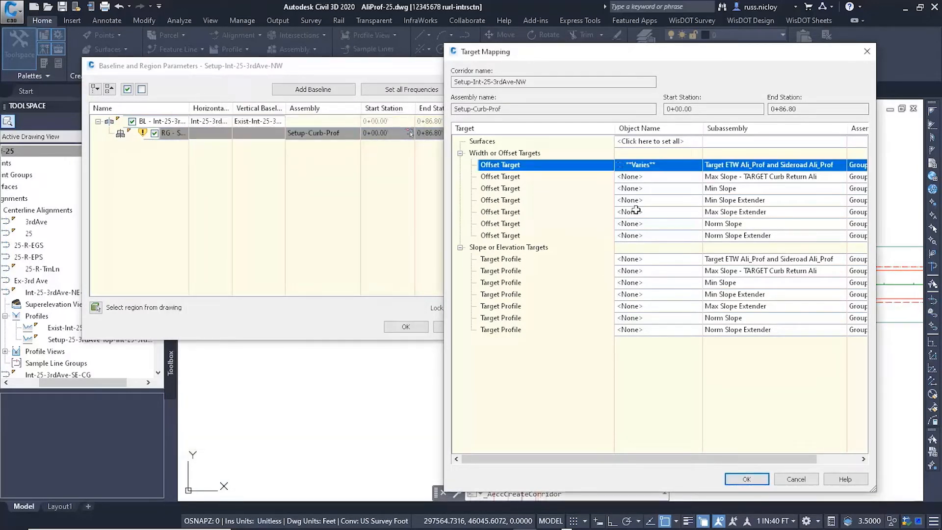
# Set the Max Slope curb return offset target to the alignment Int-25-3rdAve-NW-CG.
pyautogui.click(644, 178)
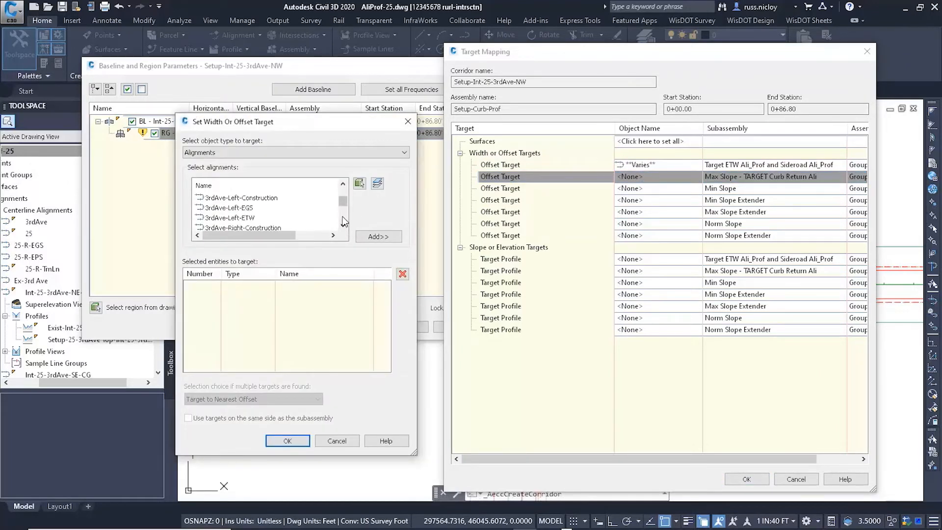
pyautogui.scroll(-2, 344, 221)
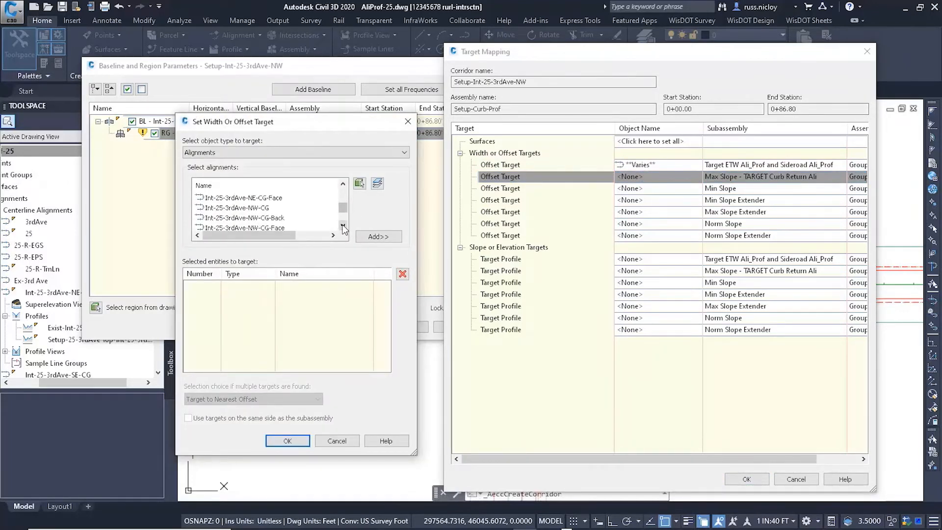
pyautogui.click(376, 237)
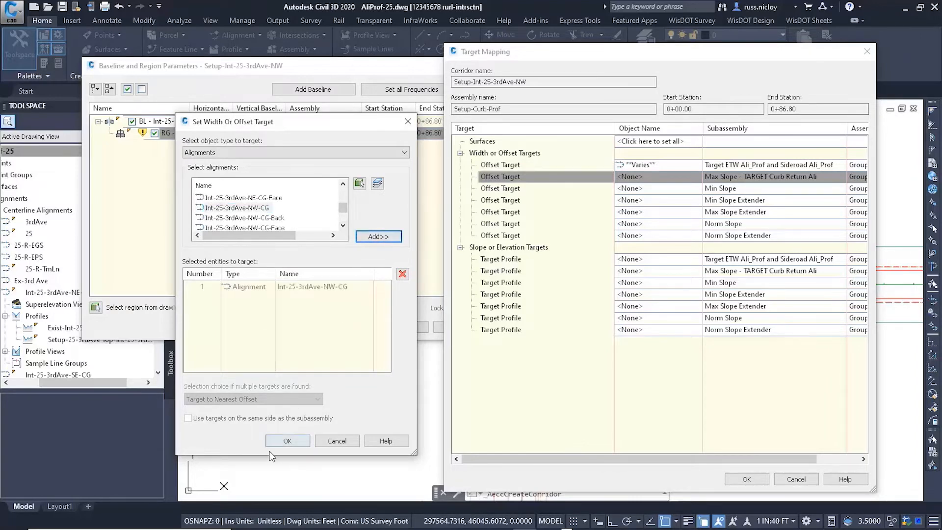
pyautogui.click(288, 441)
# Complete the elevation targets and 2.5 region frequency, then build the northwest corridor and dismiss the event list.
pyautogui.click(624, 261)
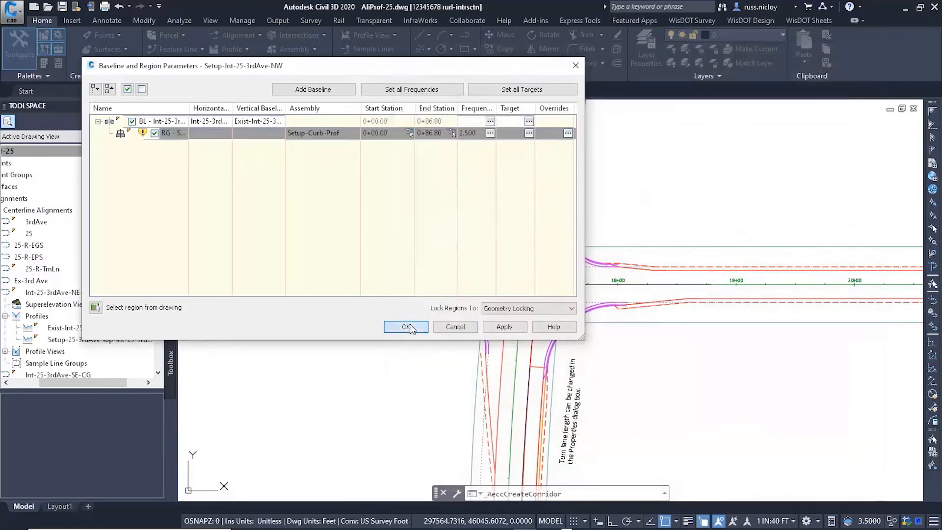
pyautogui.click(407, 327)
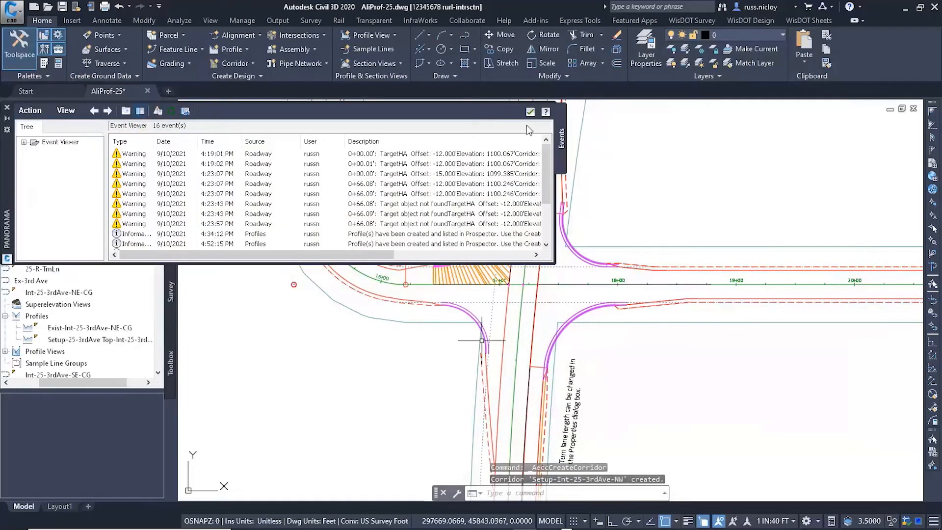
pyautogui.click(530, 112)
pyautogui.scroll(5, 491, 304)
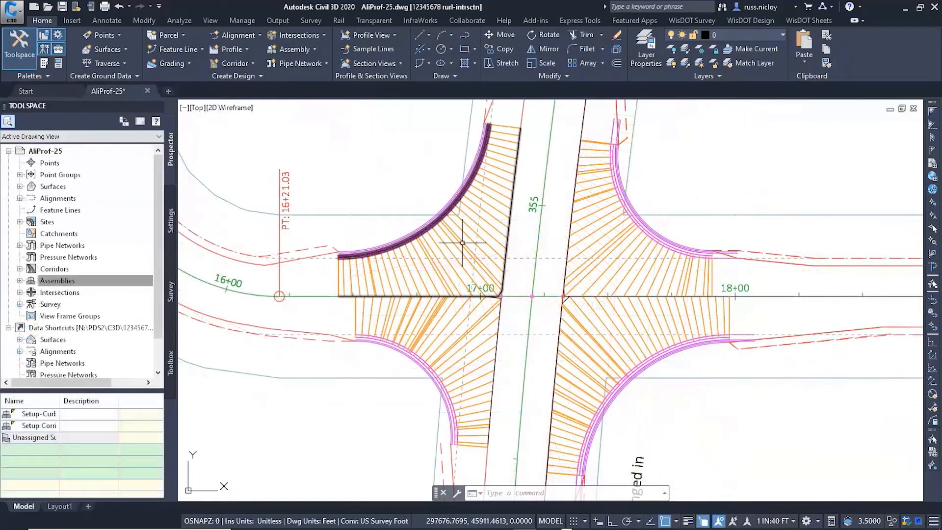
# Add three corridor surfaces to the northwest setup corridor.
pyautogui.click(442, 226)
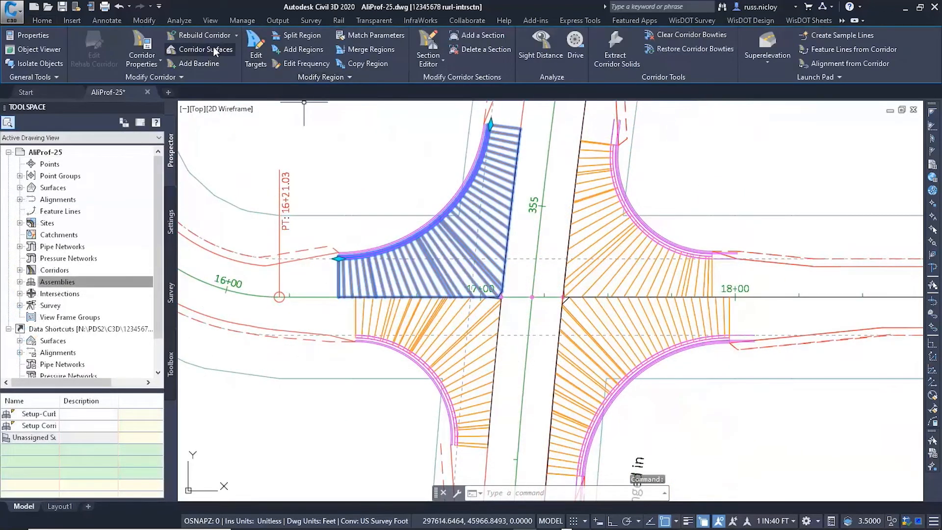
pyautogui.click(208, 50)
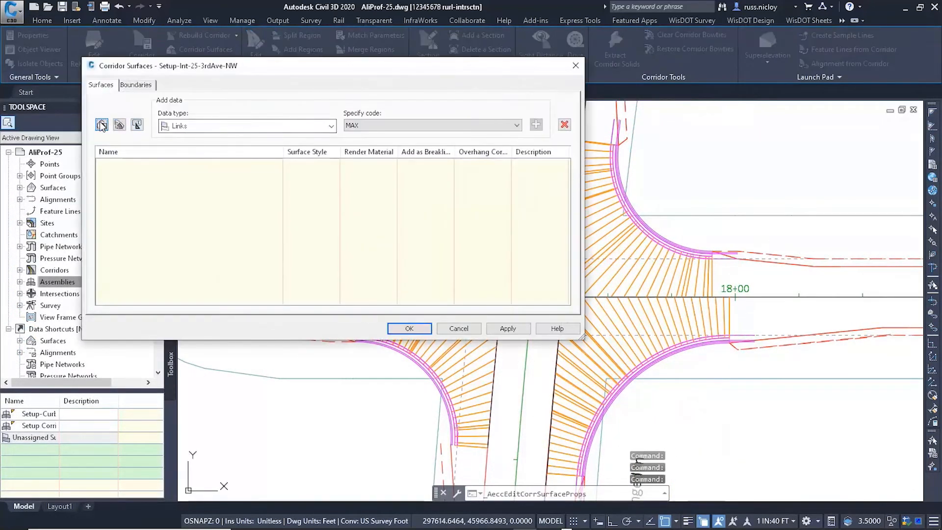
pyautogui.click(102, 125)
pyautogui.click(102, 125)
pyautogui.click(101, 126)
# Rename the surfaces Setup-Int-25-3rdAve-NW MAX, Setup-Int-25-3rdAve-NW MIN and Setup-Int-25-3rdAve-NW NORM, and select the MAX surface.
pyautogui.click(242, 166)
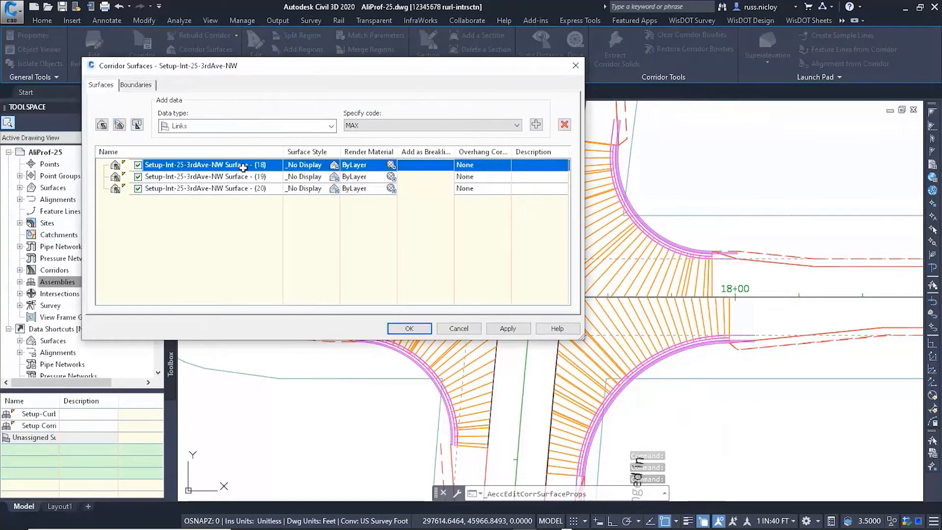
pyautogui.click(232, 168)
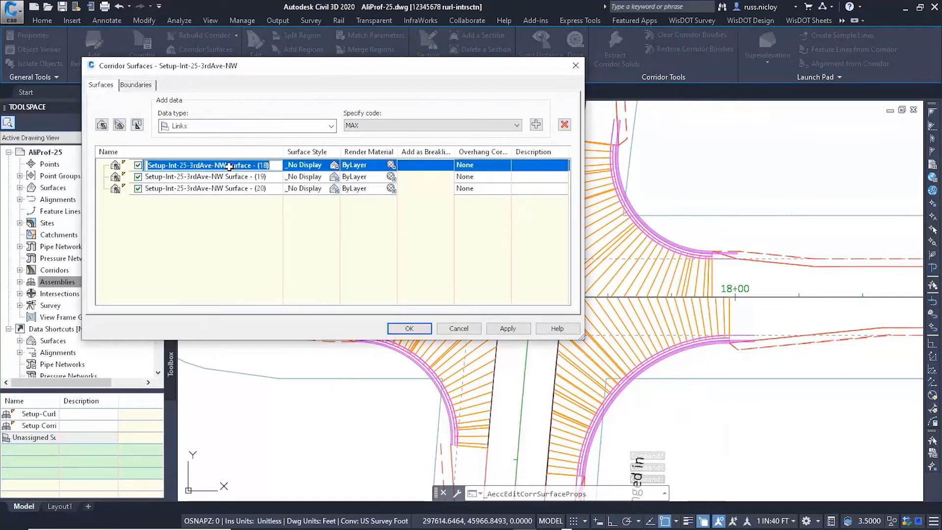
pyautogui.click(263, 179)
pyautogui.click(229, 177)
pyautogui.write('M')
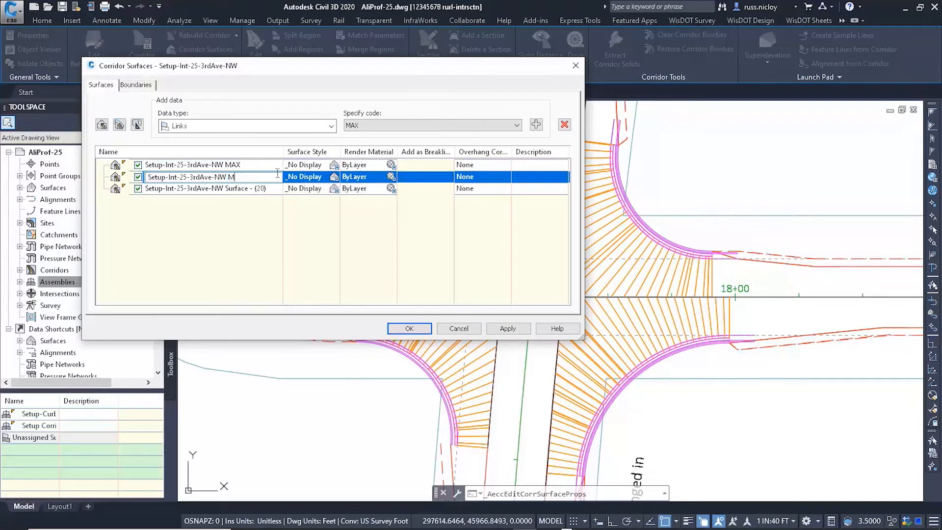
pyautogui.write('IN')
pyautogui.click(260, 189)
pyautogui.click(232, 189)
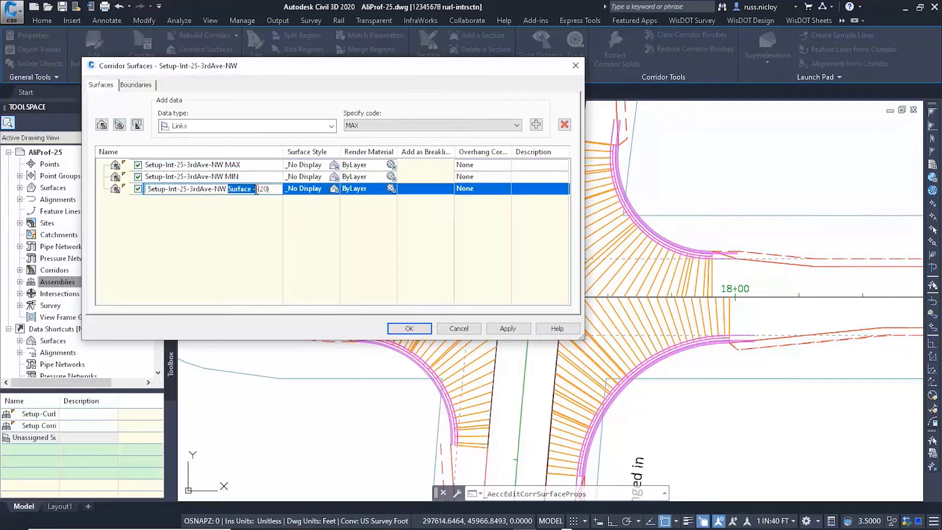
pyautogui.write('NORM')
pyautogui.press('Return')
pyautogui.click(222, 165)
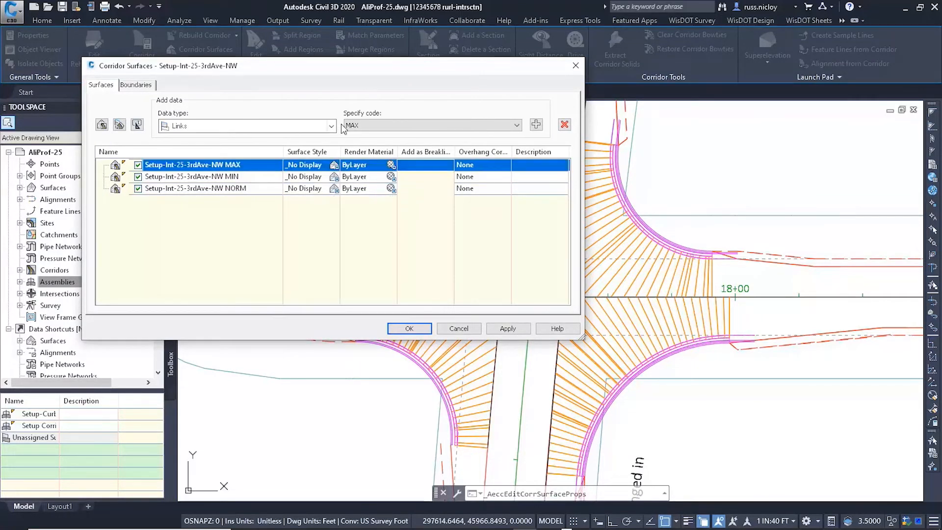
# Assign the MAX, MIN and NORM link codes to the matching northwest corridor surfaces, then accept the surfaces and deselect the corridor.
pyautogui.click(536, 124)
pyautogui.click(361, 126)
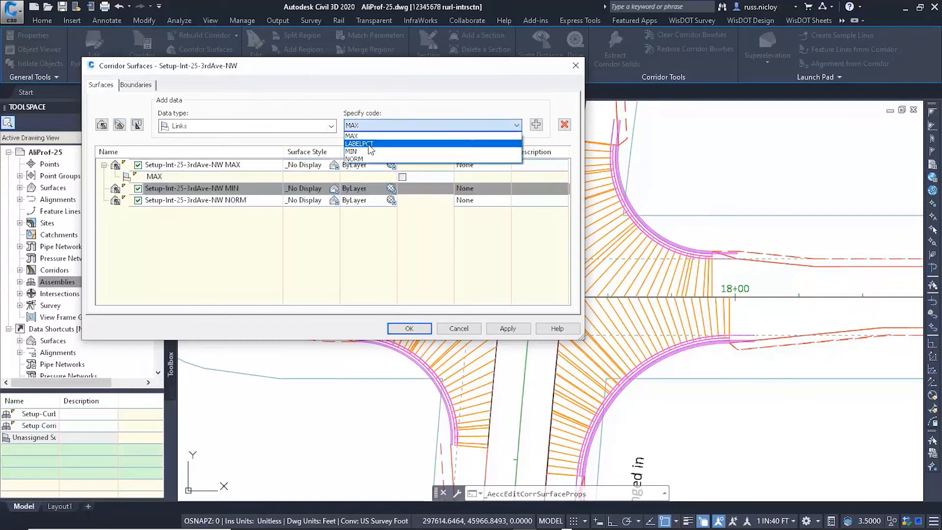
pyautogui.click(358, 139)
pyautogui.click(536, 124)
pyautogui.click(361, 126)
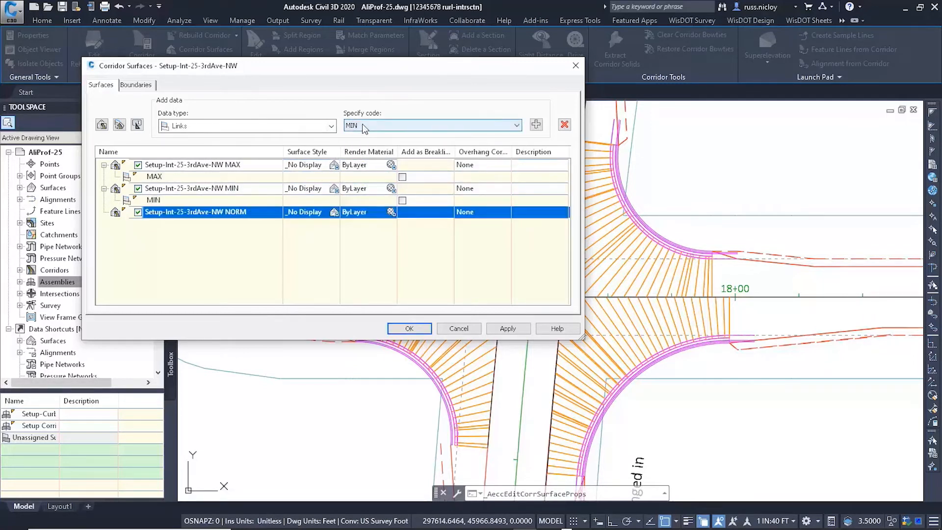
pyautogui.click(358, 145)
pyautogui.click(536, 124)
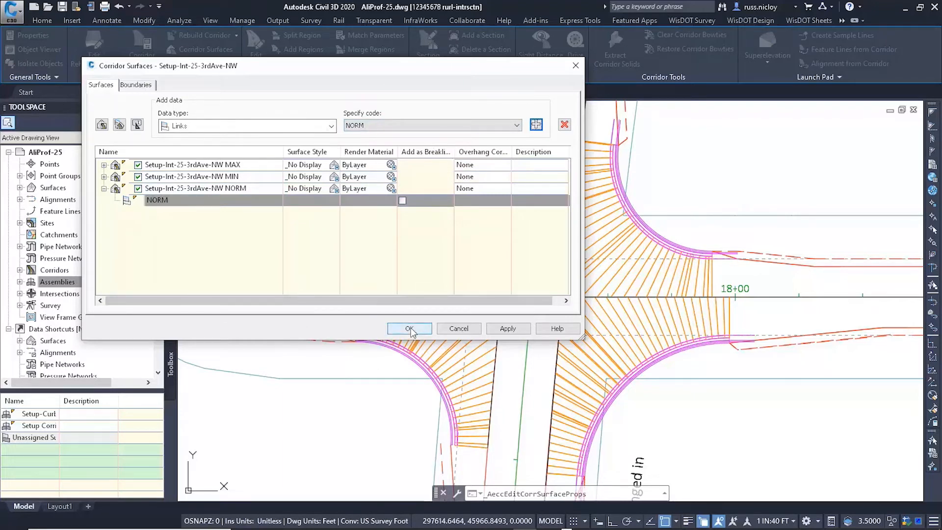
pyautogui.click(388, 239)
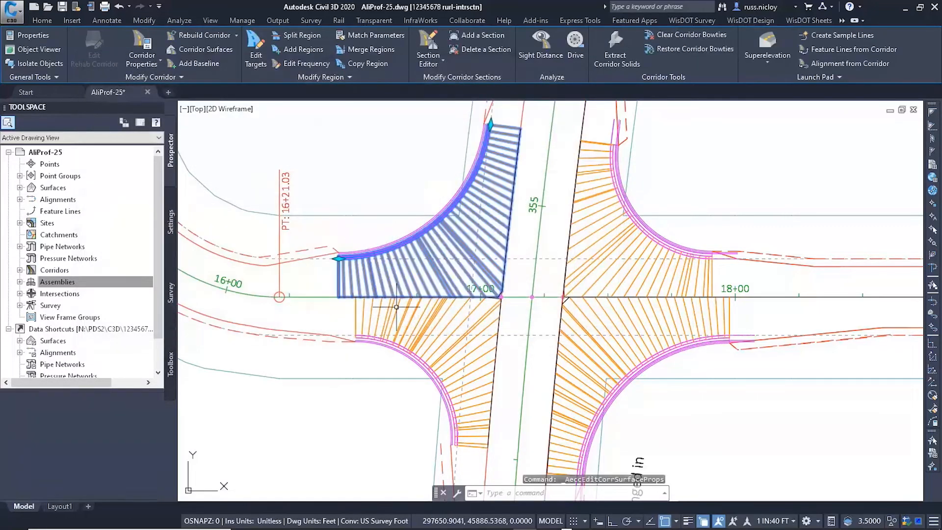
pyautogui.press('Escape')
pyautogui.press('Escape')
# Add three corridor surfaces to the northeast setup corridor Setup-Int-25-3rdAve-NE and open the first surface's name for editing.
pyautogui.click(596, 241)
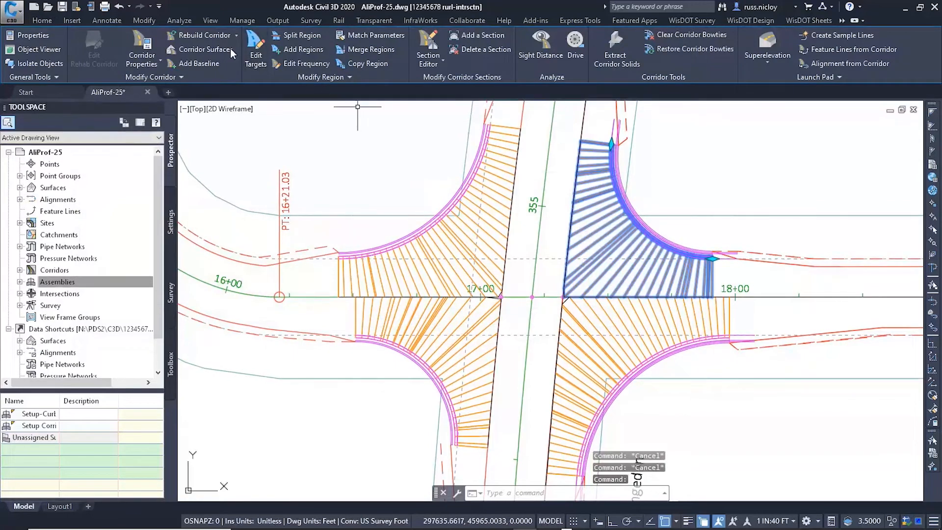
pyautogui.click(199, 50)
pyautogui.click(102, 124)
pyautogui.click(102, 124)
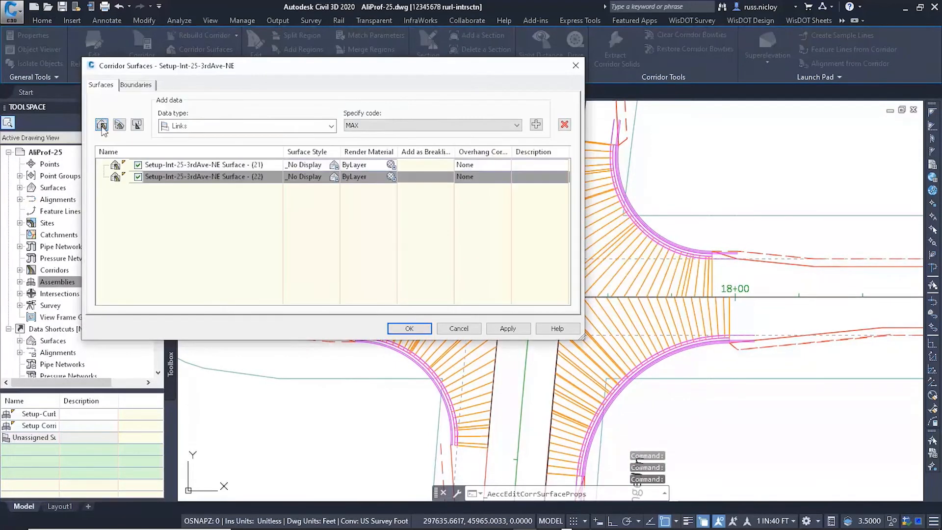
pyautogui.click(102, 124)
pyautogui.click(219, 168)
pyautogui.click(219, 165)
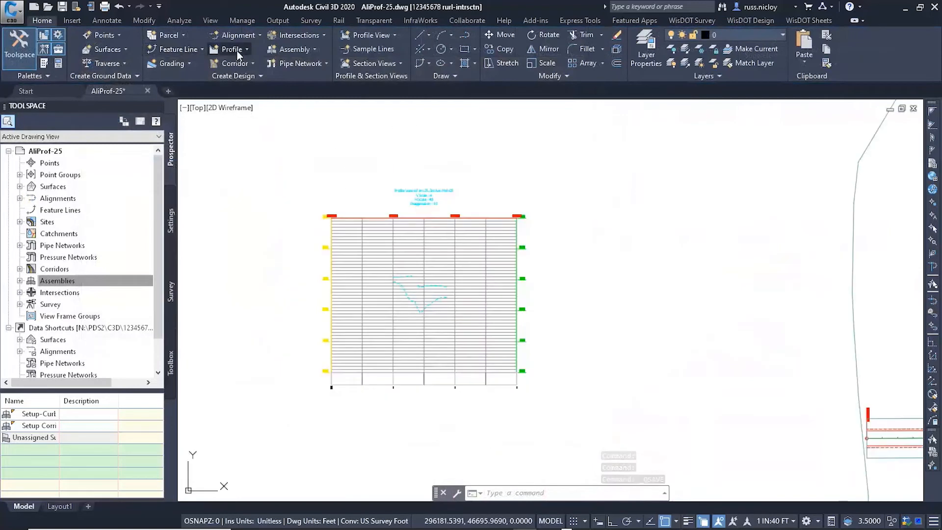
# Add surface profiles along alignment Int-25-3rdAve-NW-CG from the Setup-Int-25-3rdAve-NW MAX, MIN and NORM surfaces.
pyautogui.click(230, 49)
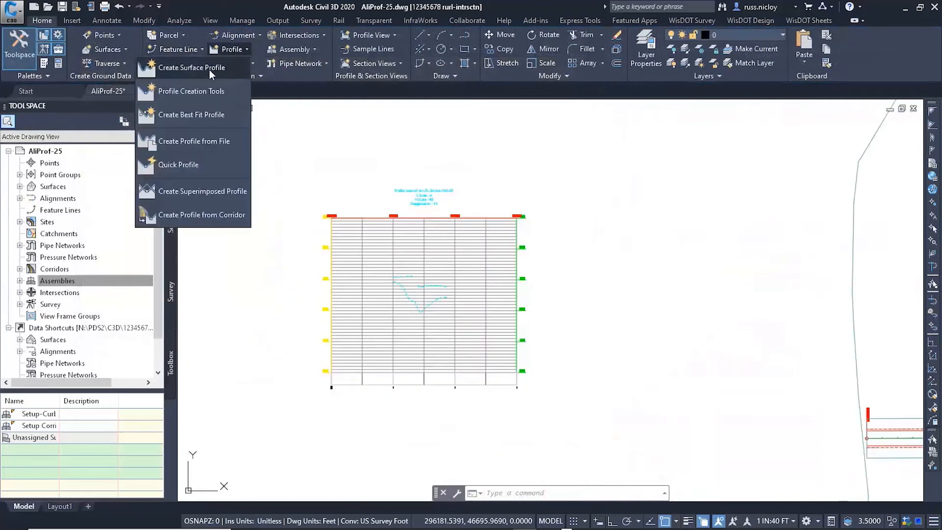
pyautogui.click(209, 70)
pyautogui.click(370, 172)
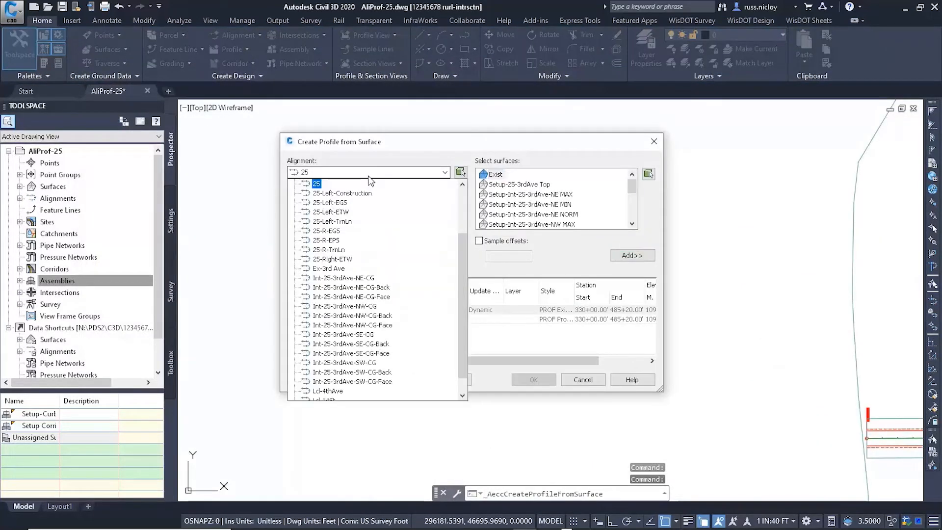
pyautogui.click(367, 306)
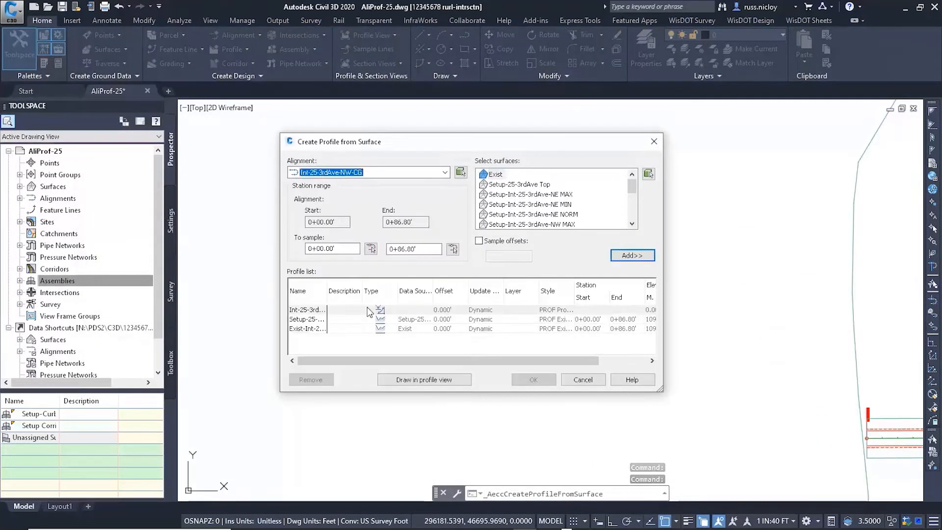
pyautogui.click(545, 205)
pyautogui.click(548, 196)
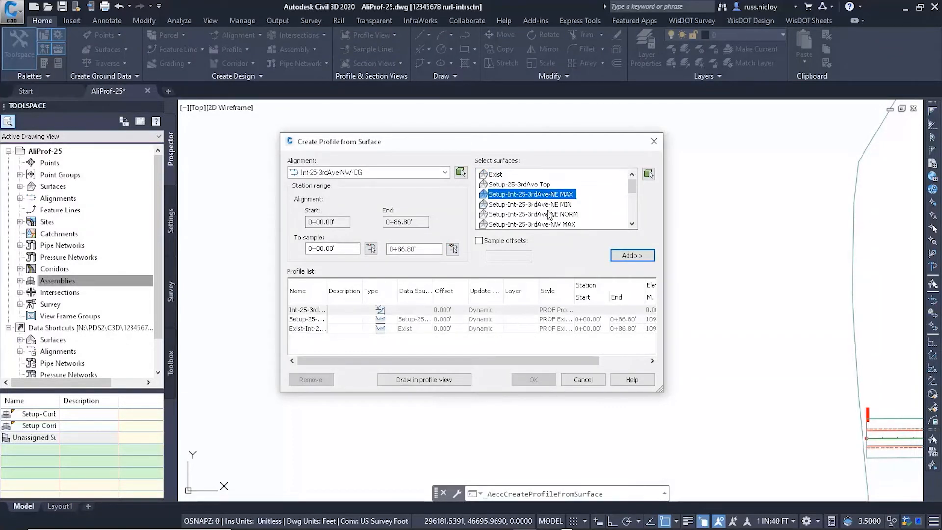
pyautogui.click(633, 225)
pyautogui.click(577, 215)
pyautogui.click(632, 224)
pyautogui.keyDown('shift'); pyautogui.click(567, 225); pyautogui.keyUp('shift')
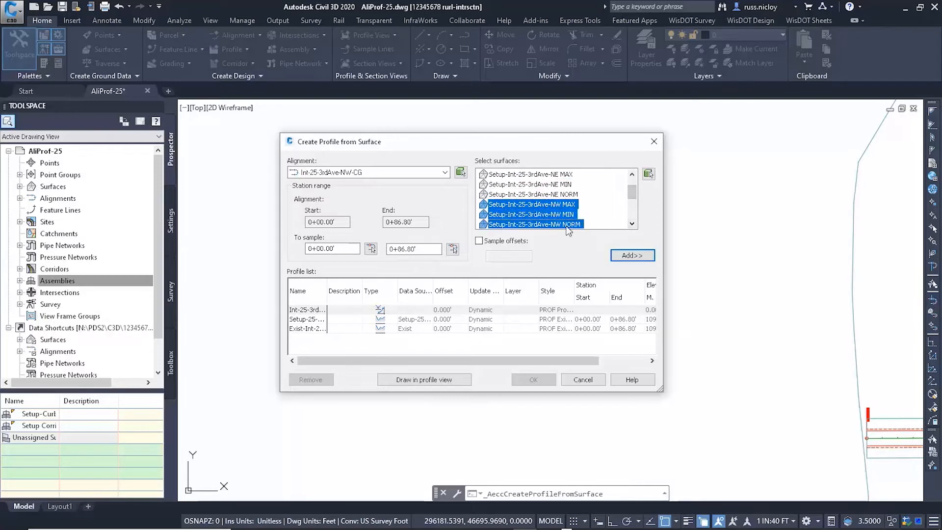
pyautogui.click(628, 255)
# Set the three added northwest surface profiles to the RDWY Lane Edge style and create them.
pyautogui.click(328, 340)
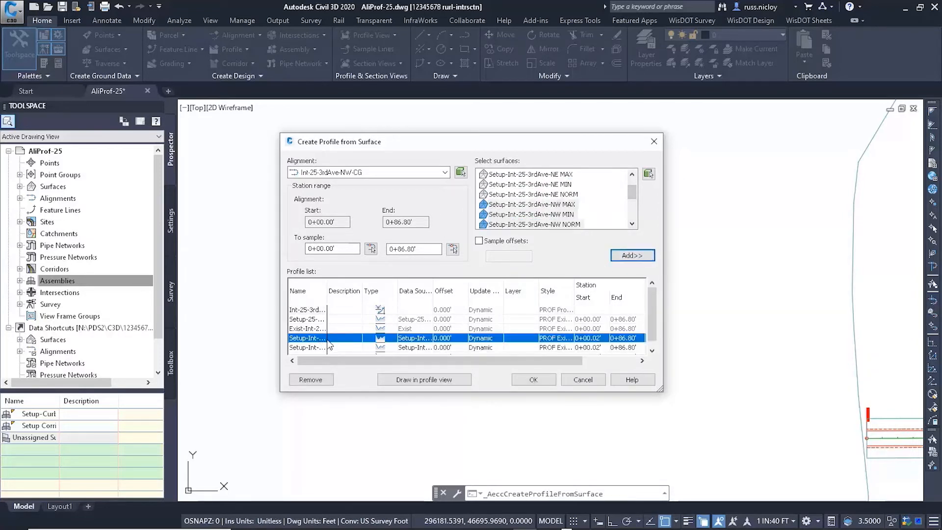
pyautogui.click(652, 352)
pyautogui.keyDown('shift'); pyautogui.click(552, 350); pyautogui.keyUp('shift')
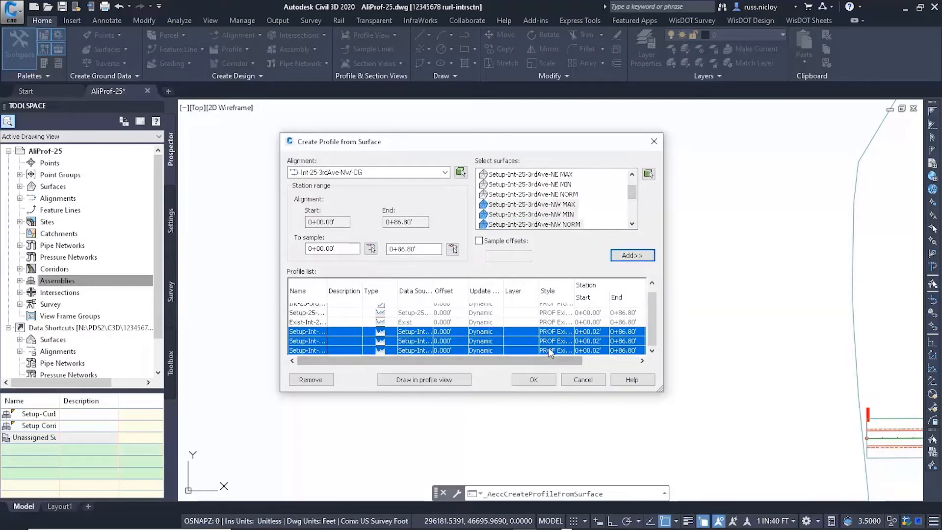
pyautogui.click(314, 176)
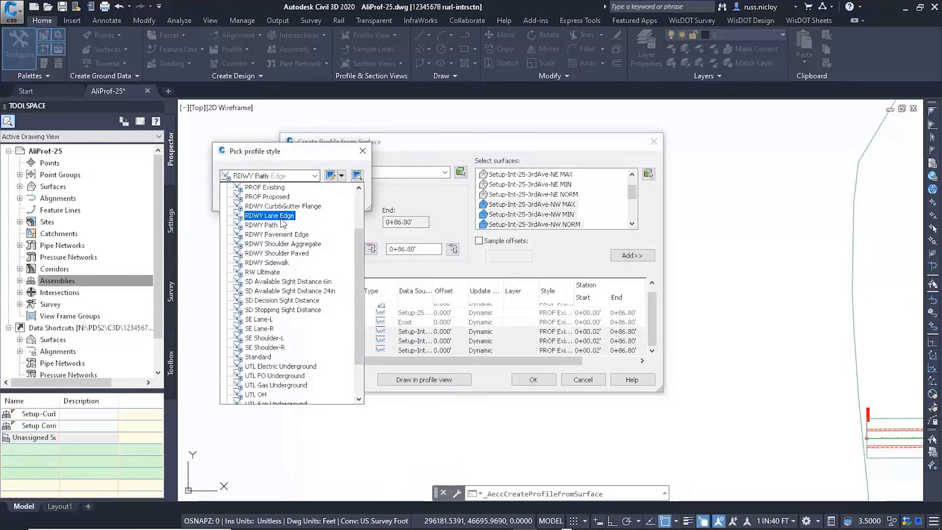
pyautogui.click(260, 213)
pyautogui.click(242, 198)
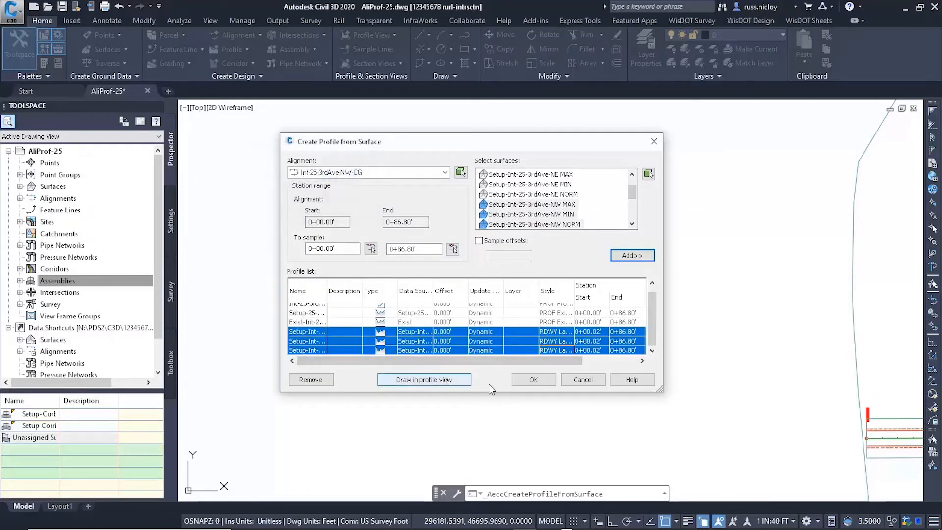
pyautogui.click(531, 380)
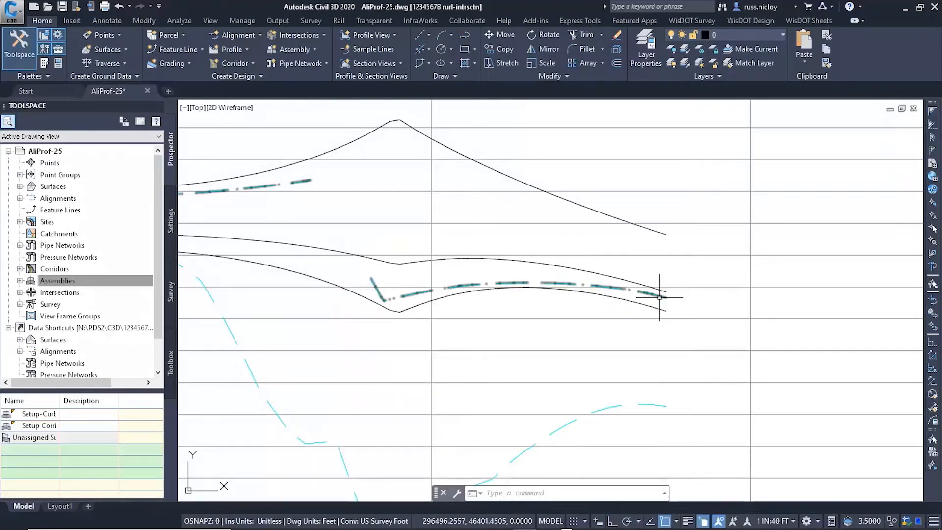
# Add surface profiles along alignment Int-25-3rdAve-NE-CG from the Setup-Int-25-3rdAve-NE MAX, MIN and NORM surfaces.
pyautogui.scroll(4, 450, 256)
pyautogui.scroll(-4, 392, 253)
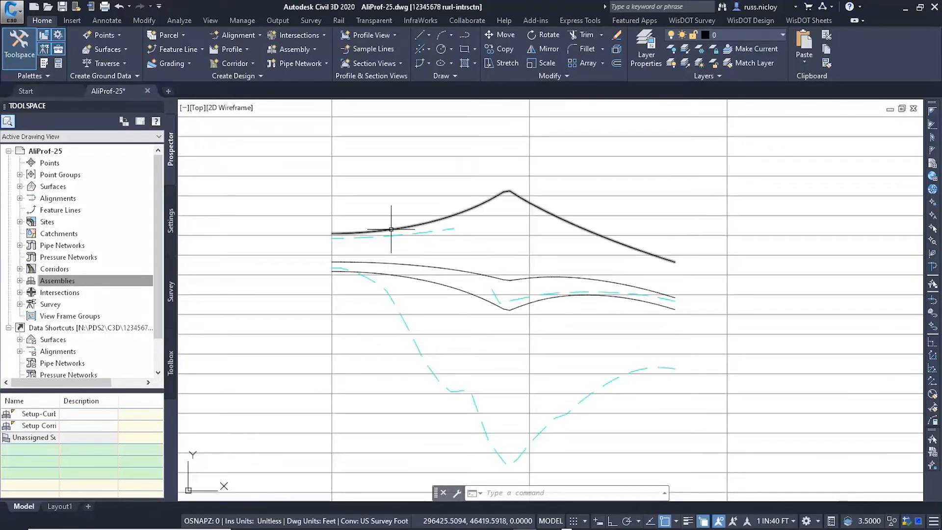
pyautogui.scroll(-13, 409, 303)
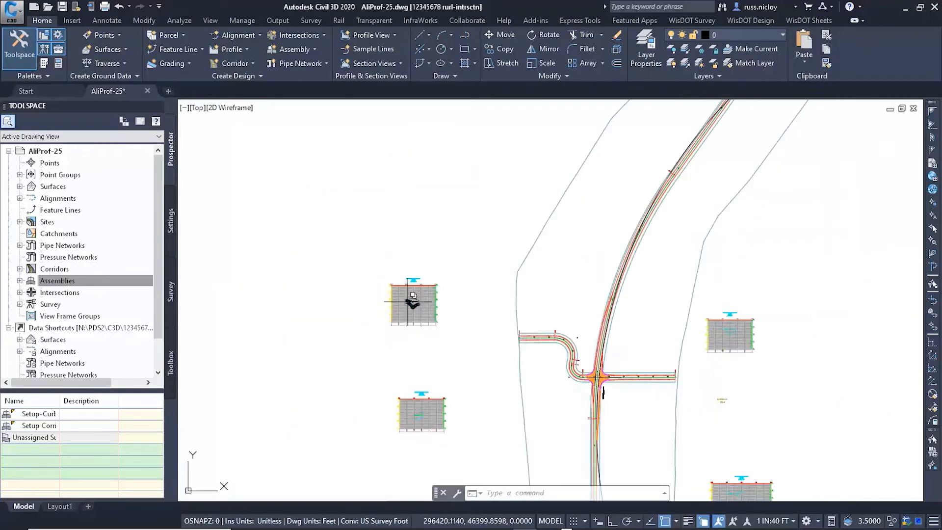
pyautogui.moveTo(409, 302); pyautogui.dragTo(381, 331, button='middle')
pyautogui.scroll(6, 687, 305)
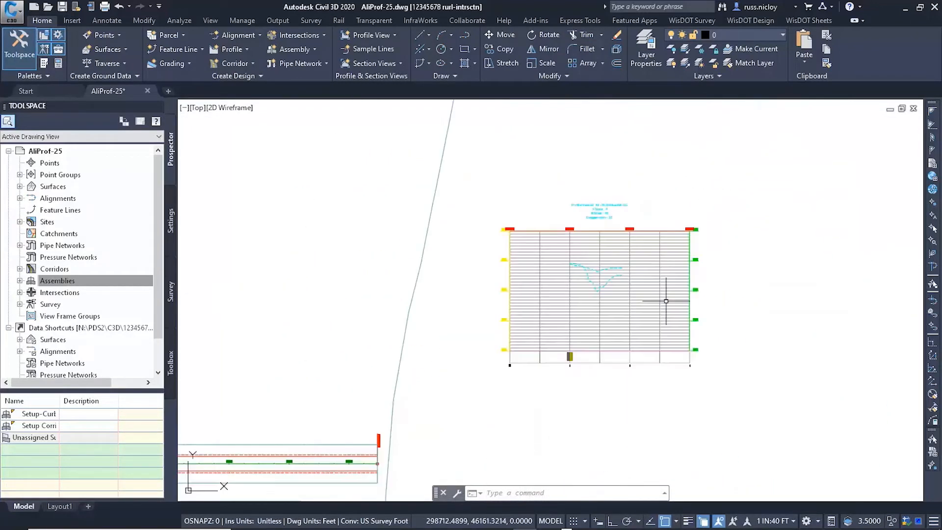
pyautogui.click(233, 50)
pyautogui.click(213, 68)
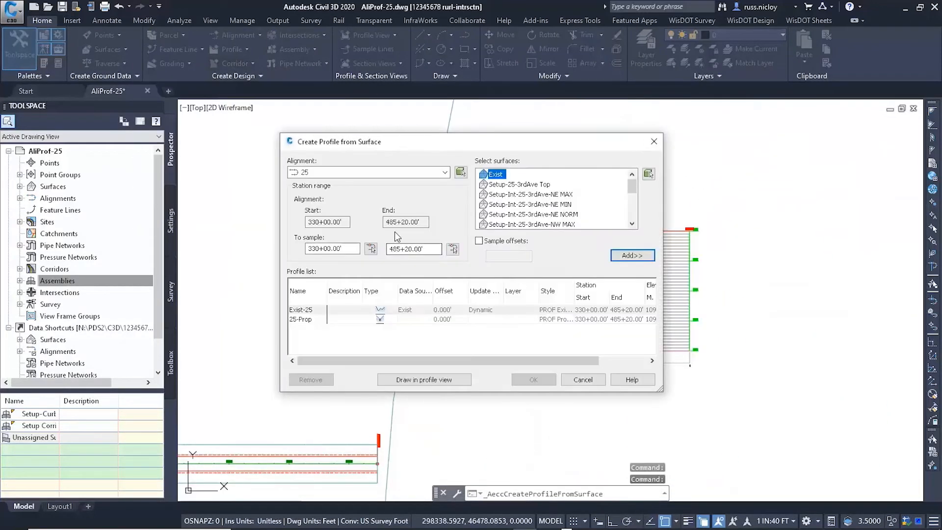
pyautogui.click(326, 175)
pyautogui.click(343, 277)
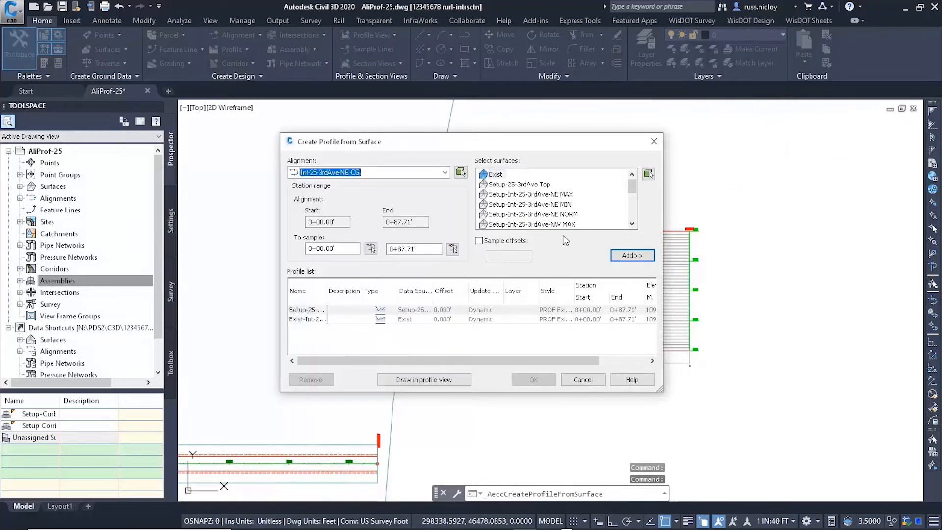
pyautogui.moveTo(562, 196); pyautogui.dragTo(564, 215)
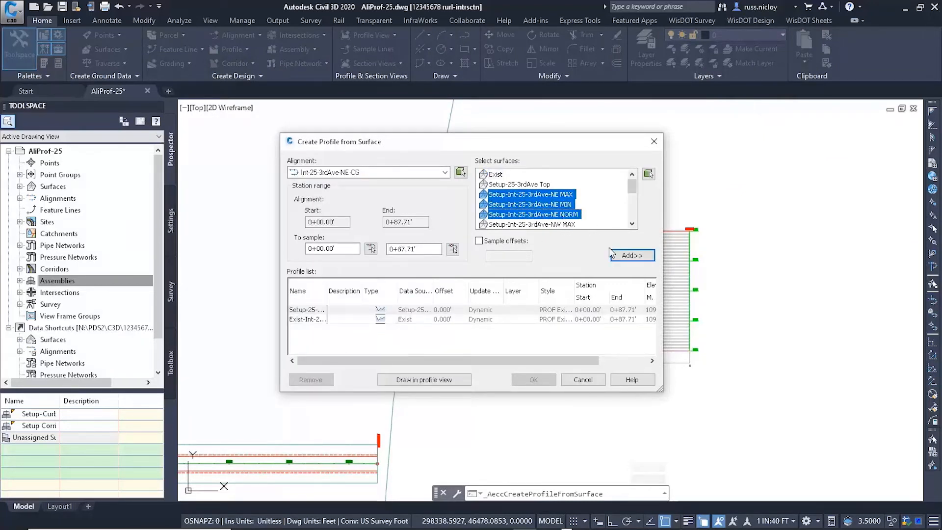
pyautogui.click(633, 255)
# Set the three added northeast surface profiles to the RDWY Lane Edge style.
pyautogui.click(493, 328)
pyautogui.keyDown('shift'); pyautogui.click(494, 348); pyautogui.keyUp('shift')
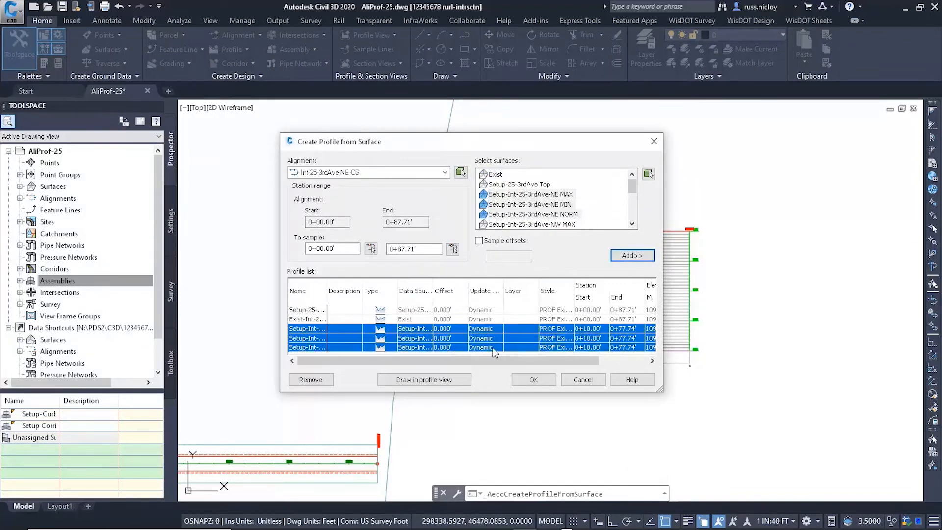
pyautogui.click(552, 346)
pyautogui.click(288, 175)
pyautogui.moveTo(286, 154); pyautogui.dragTo(480, 236)
pyautogui.click(466, 258)
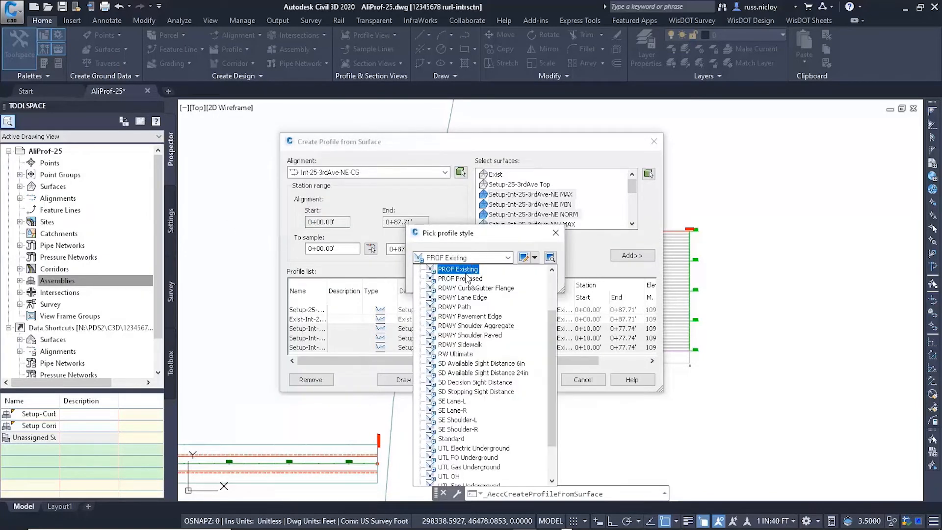
pyautogui.click(462, 298)
pyautogui.click(435, 279)
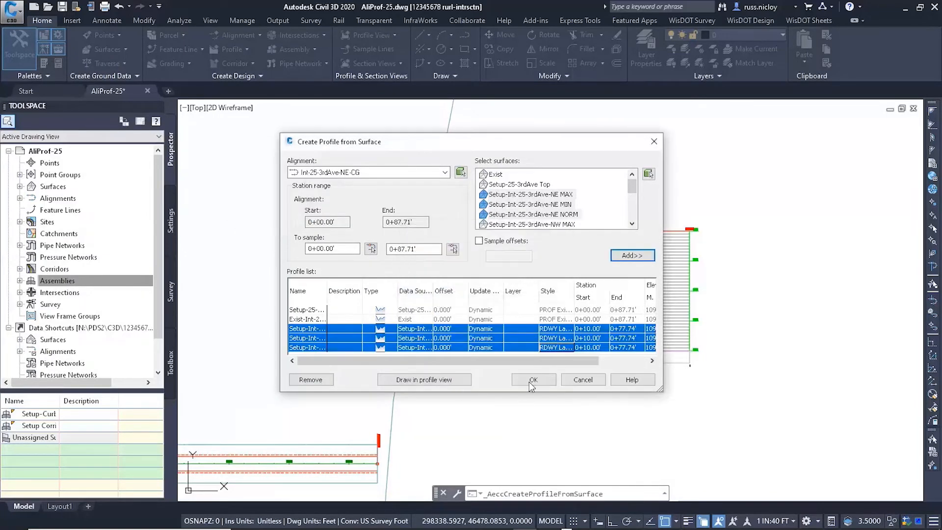
# Finish sampling the NE MAX, MIN and NORM surfaces as profiles for alignment Int-25-3rdAve-NE-CG and dismiss the event report.
pyautogui.click(533, 381)
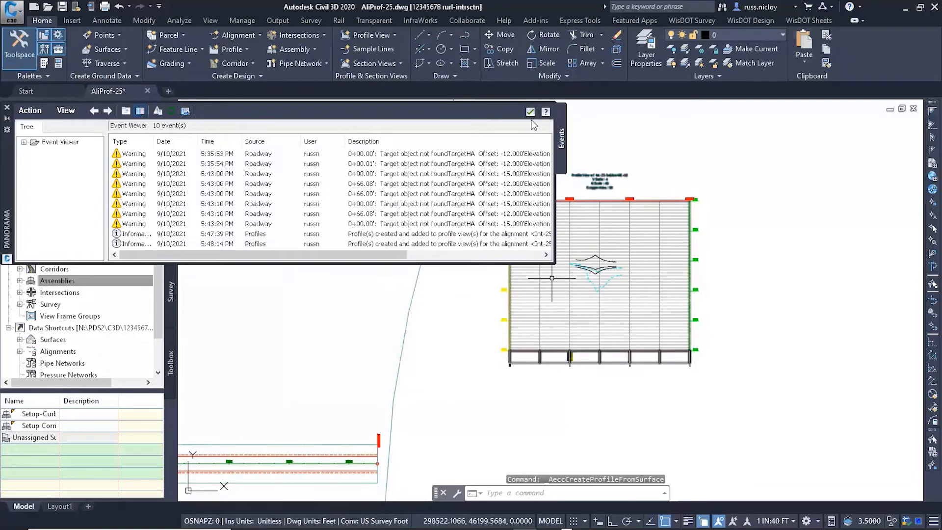
pyautogui.click(530, 112)
pyautogui.scroll(5, 602, 273)
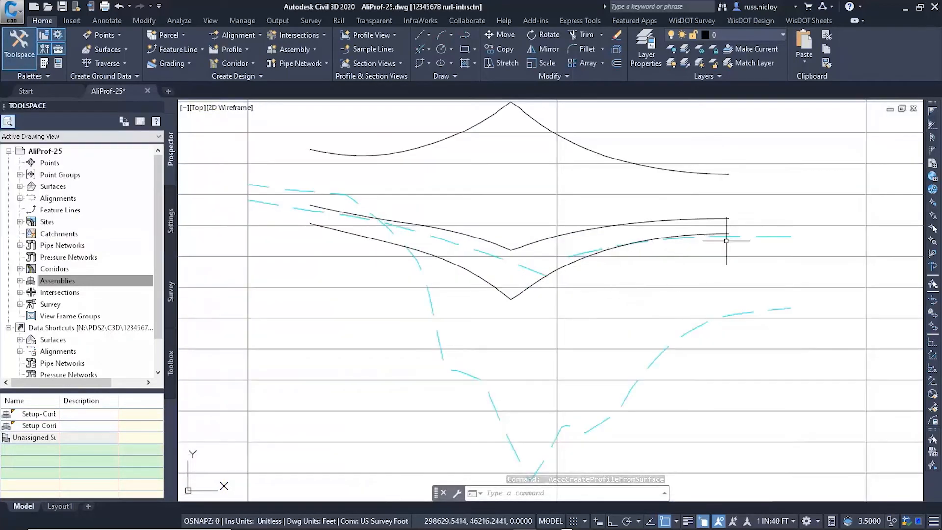
# Create a layout profile in the Int-25-3rdAve-SW-CG profile view, named with the alignment name plus "-Prop", using PROF Proposed style and _No Labels.
pyautogui.scroll(-12, 688, 260)
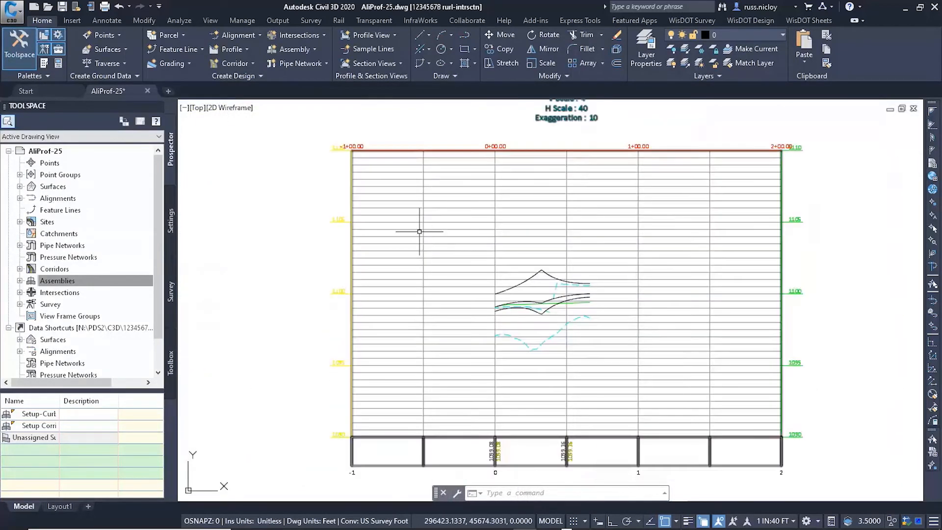
pyautogui.click(231, 49)
pyautogui.click(189, 91)
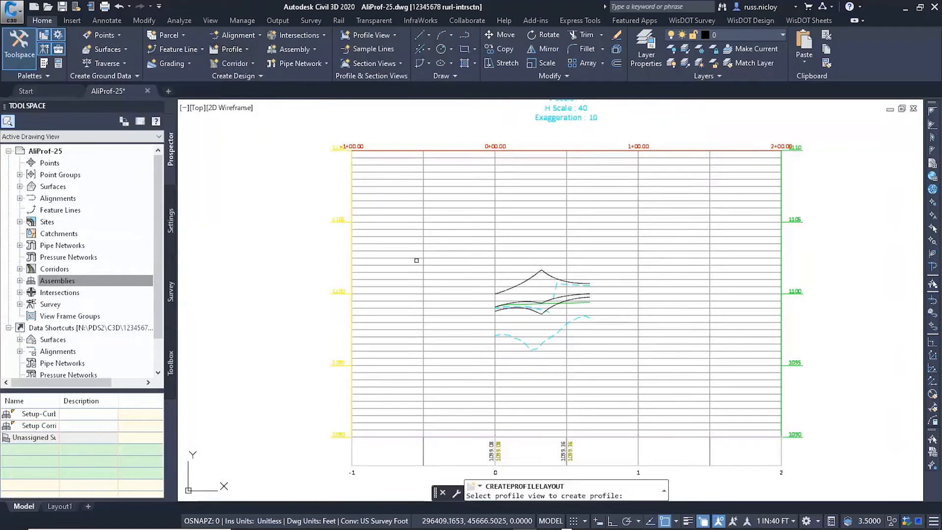
pyautogui.click(422, 243)
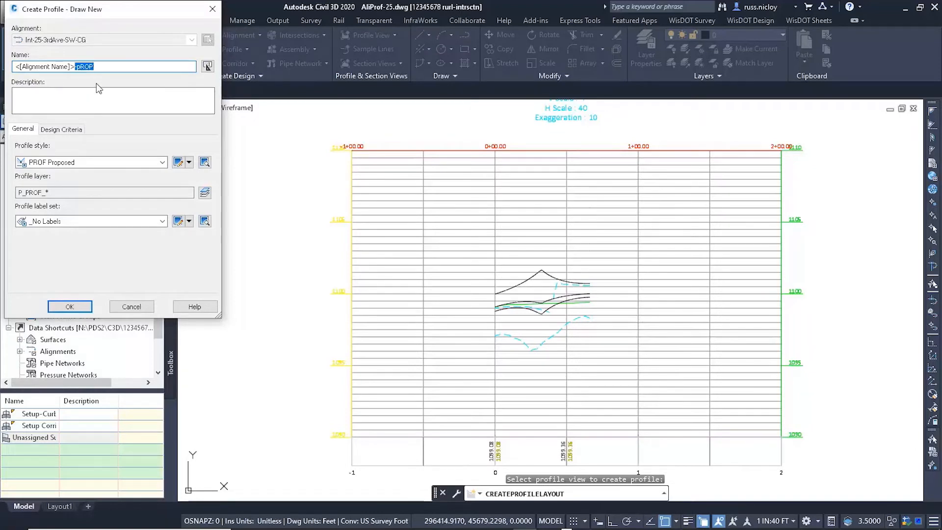
pyautogui.click(67, 307)
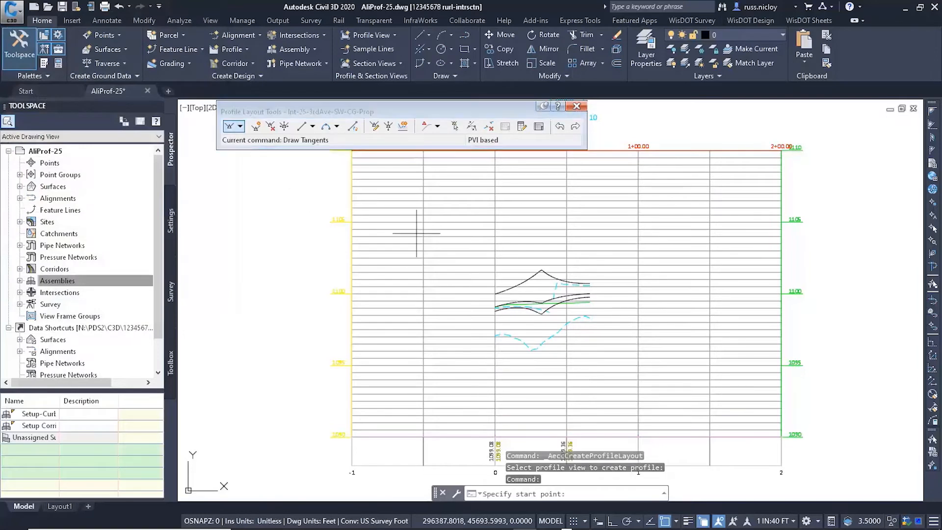
# Draw one nearly level tangent above the SW-CG sampled profiles, extending past both their ends, and close the profile layout tools.
pyautogui.scroll(4, 517, 268)
pyautogui.click(412, 249)
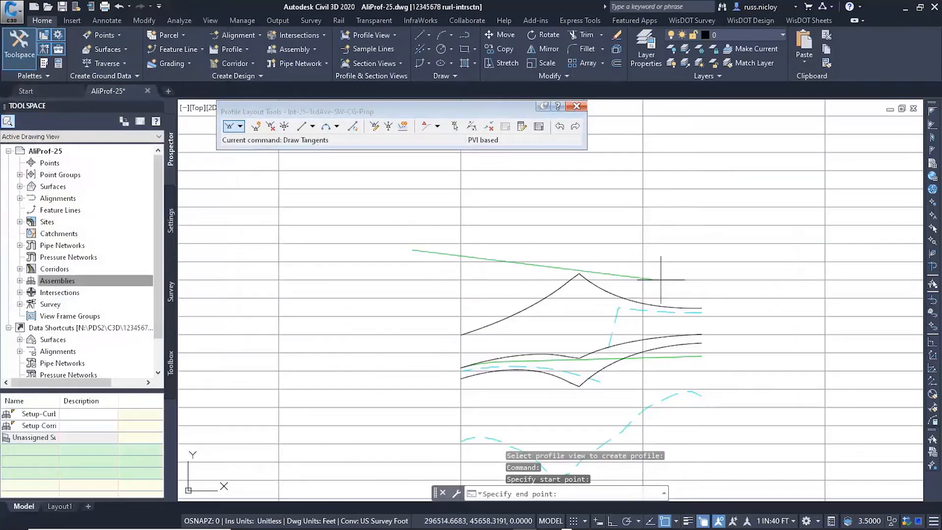
pyautogui.click(730, 253)
pyautogui.press('Escape')
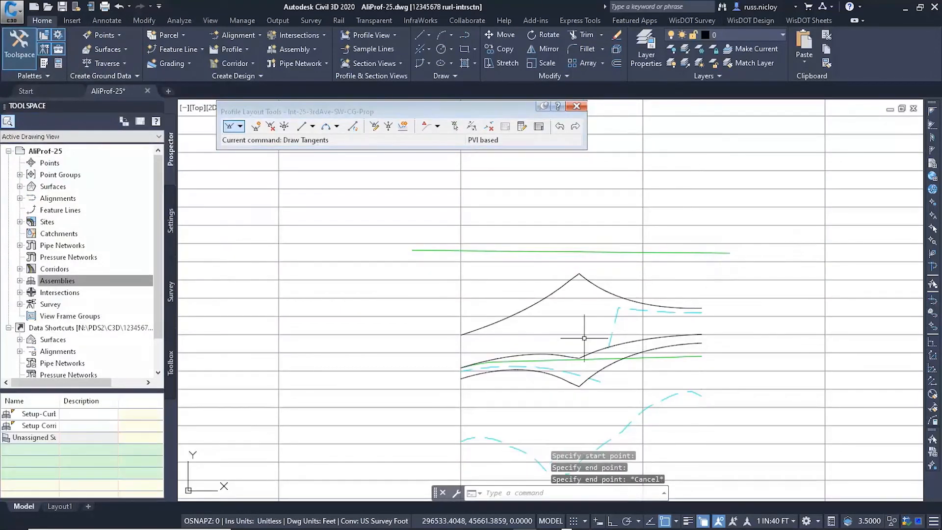
pyautogui.click(415, 248)
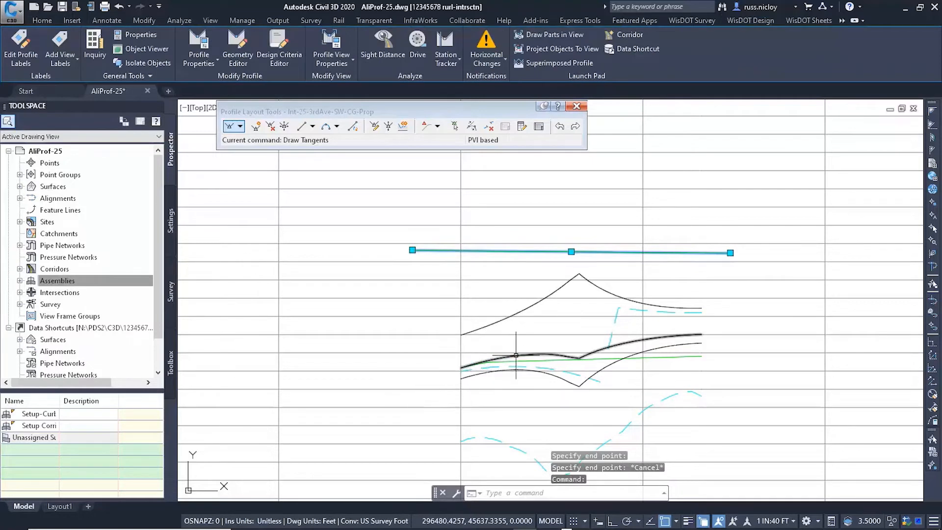
pyautogui.press('Escape')
pyautogui.press('Escape')
pyautogui.press('Escape')
pyautogui.click(576, 106)
# Create a layout profile in the Int-25-3rdAve-NW-CG profile view, named with the alignment name plus "-Prop", using PROF Proposed style and _No Labels.
pyautogui.scroll(-10, 576, 190)
pyautogui.moveTo(575, 192); pyautogui.dragTo(548, 471, button='middle')
pyautogui.scroll(4, 527, 216)
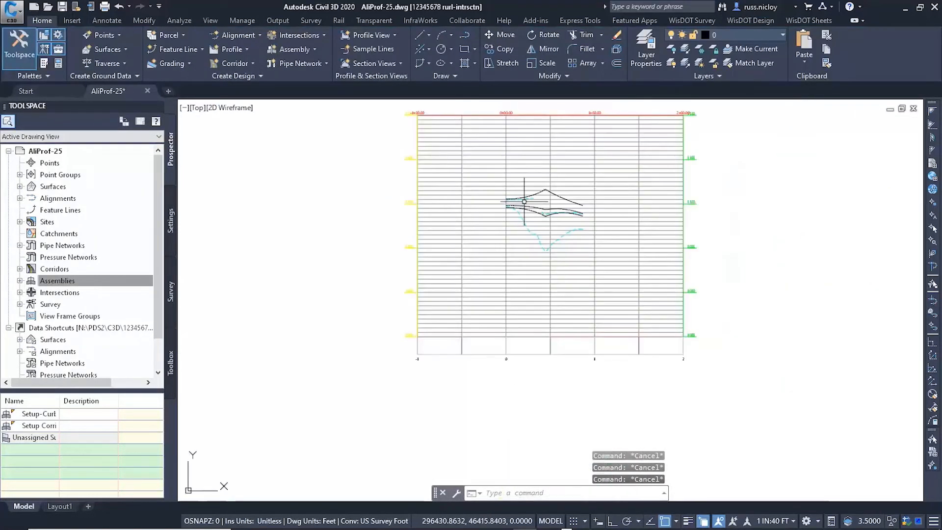
pyautogui.moveTo(524, 204); pyautogui.dragTo(515, 302, button='middle')
pyautogui.scroll(2, 488, 265)
pyautogui.click(223, 52)
pyautogui.click(231, 89)
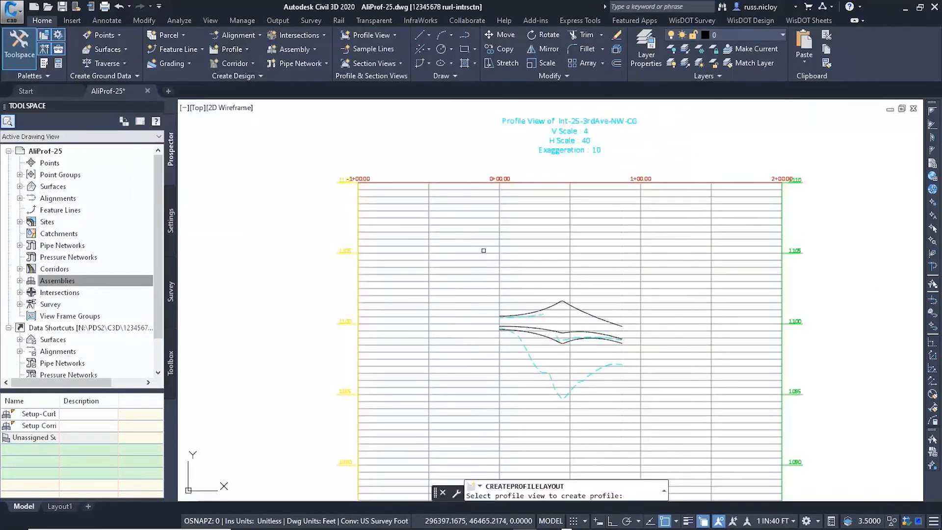
pyautogui.click(90, 68)
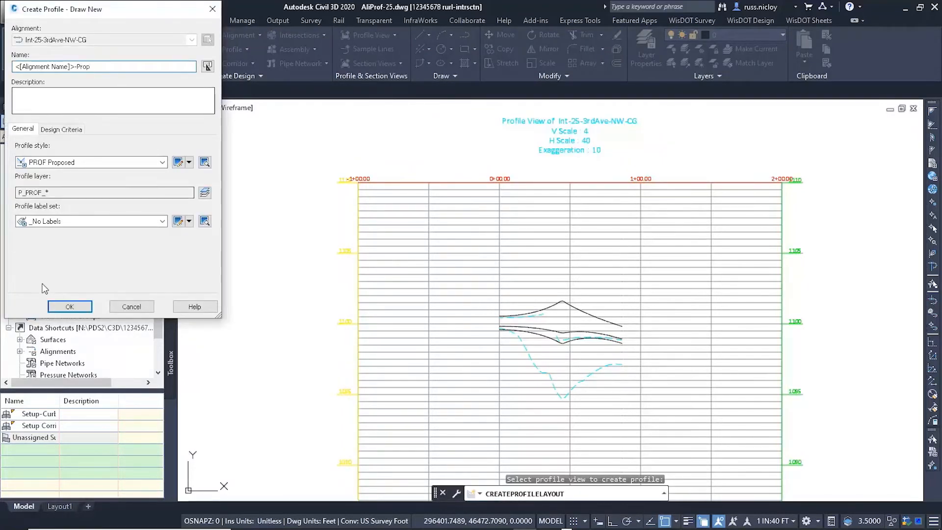
pyautogui.click(70, 307)
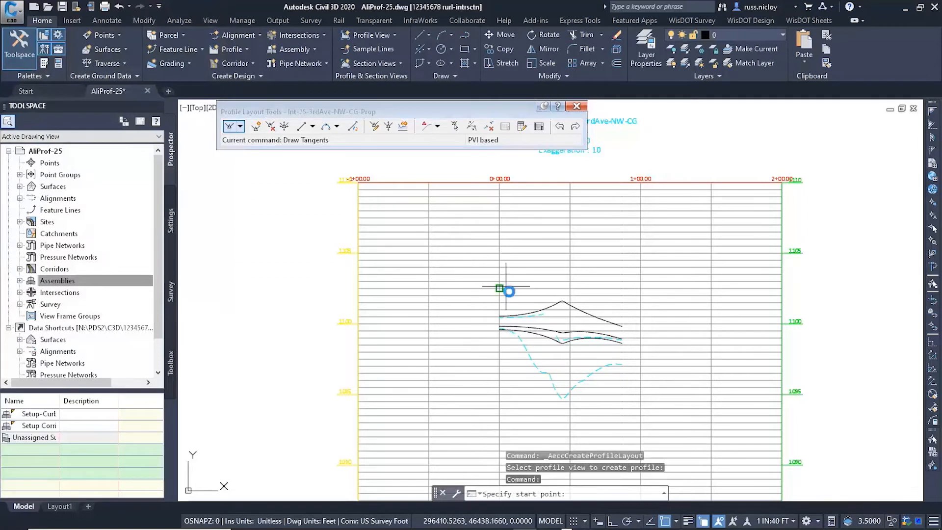
# Draw one nearly level tangent above the NW-CG sampled profiles, extending past both their ends, and close the profile layout tools.
pyautogui.scroll(5, 508, 292)
pyautogui.click(389, 260)
pyautogui.scroll(-6, 464, 276)
pyautogui.scroll(4, 606, 278)
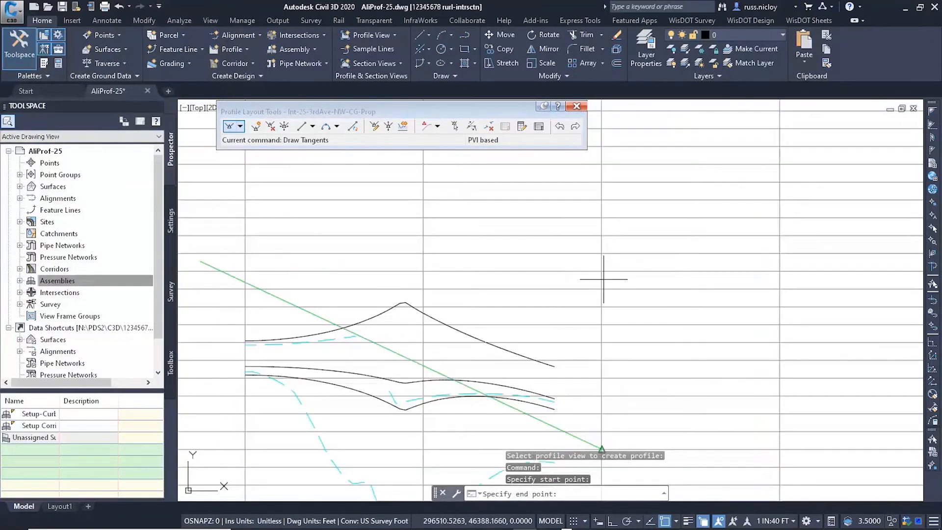
pyautogui.click(624, 262)
pyautogui.press('Return')
pyautogui.click(577, 106)
pyautogui.press('Escape')
pyautogui.press('Escape')
# Adjust the end of the 3rdAve-Left-ETW offset alignment's widening to line up with the end of the northwest curb return.
pyautogui.scroll(-9, 539, 264)
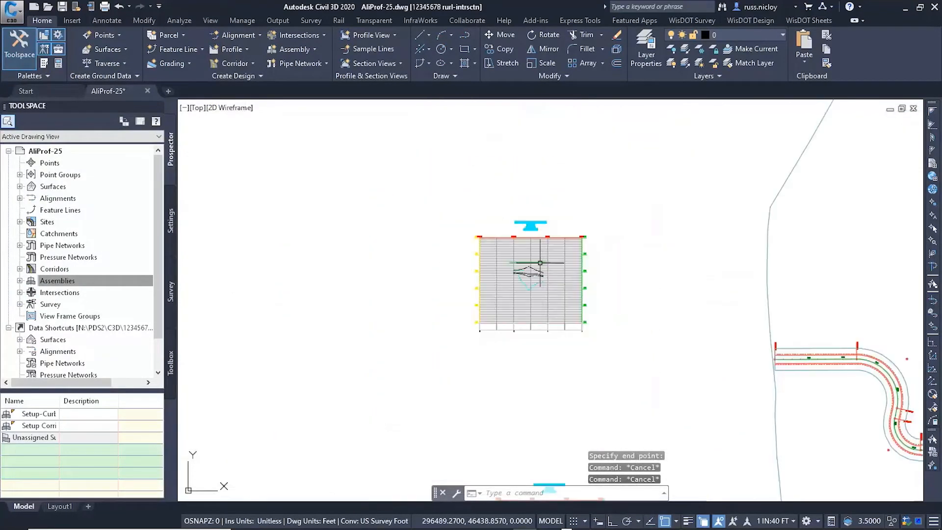
pyautogui.moveTo(560, 263); pyautogui.dragTo(278, 232, button='middle')
pyautogui.moveTo(650, 260); pyautogui.dragTo(374, 247, button='middle')
pyautogui.scroll(6, 711, 289)
pyautogui.scroll(-10, 565, 220)
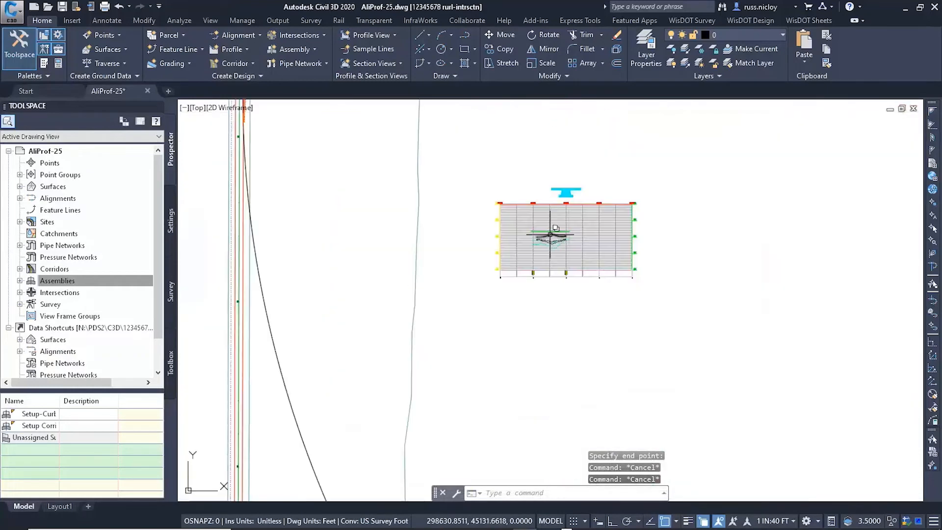
pyautogui.scroll(10, 564, 221)
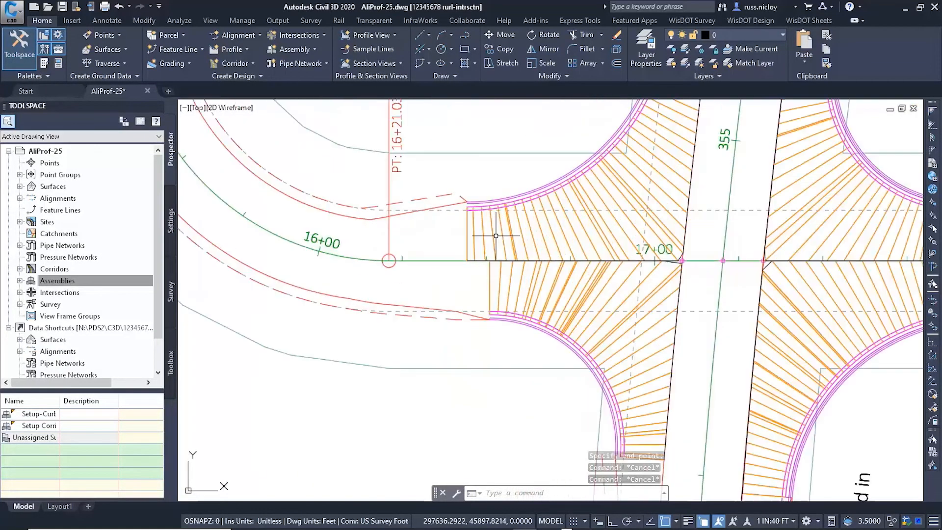
pyautogui.moveTo(439, 189); pyautogui.dragTo(466, 253, button='middle')
pyautogui.click(425, 225)
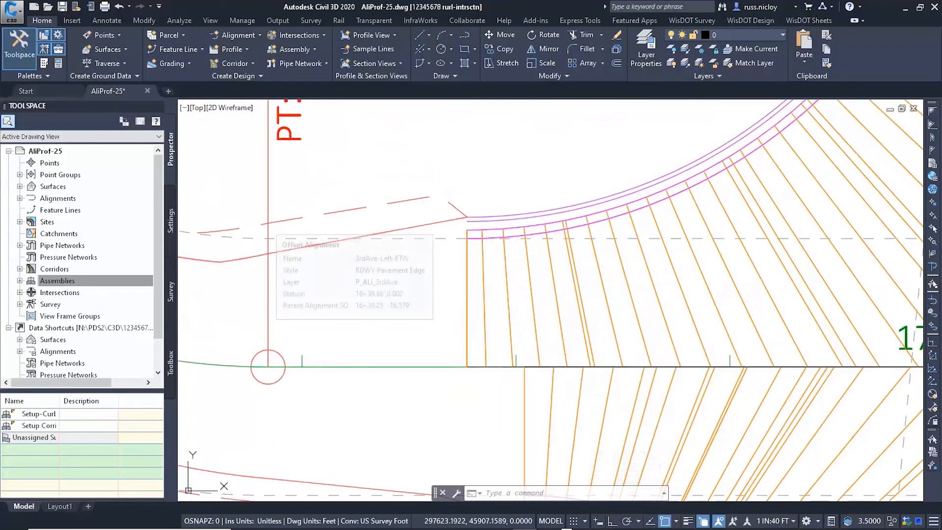
pyautogui.moveTo(410, 275); pyautogui.dragTo(551, 294, button='middle')
pyautogui.scroll(-2, 551, 295)
pyautogui.scroll(2, 568, 295)
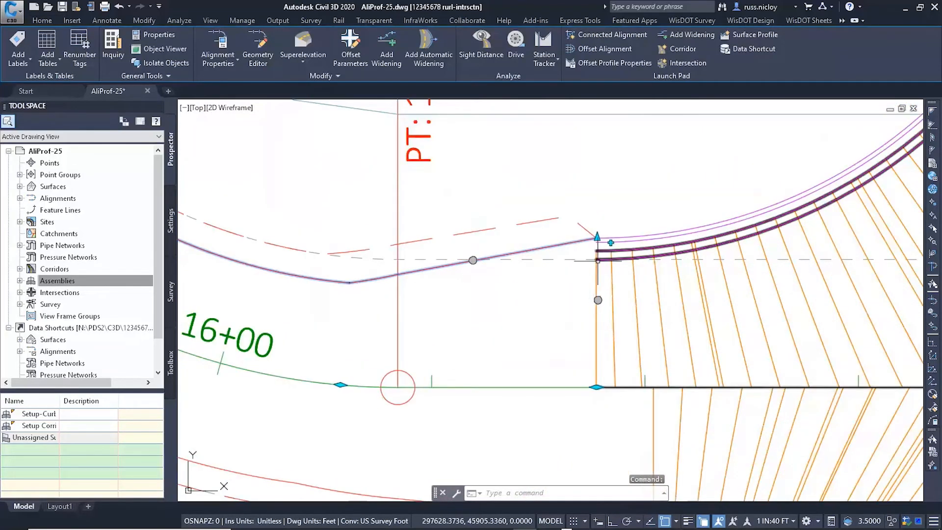
pyautogui.press('Escape')
pyautogui.scroll(6, 595, 260)
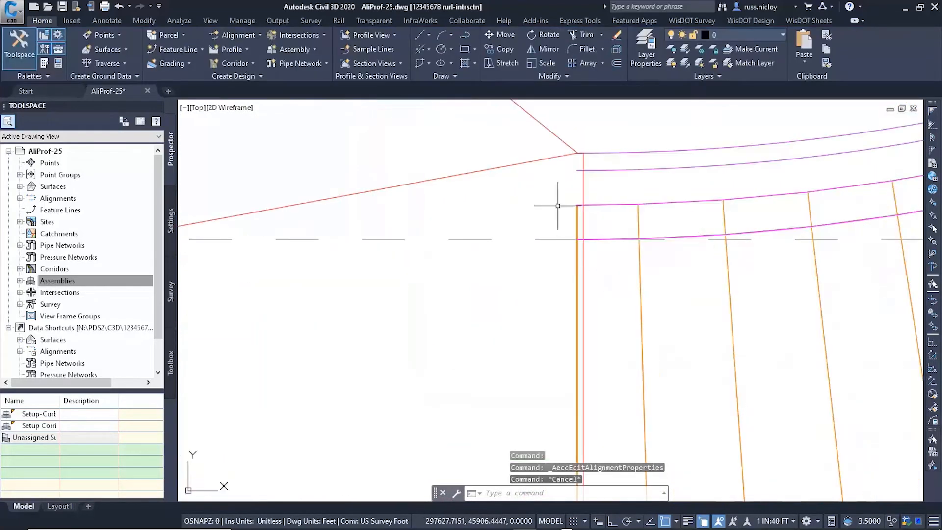
pyautogui.click(540, 160)
pyautogui.click(437, 167)
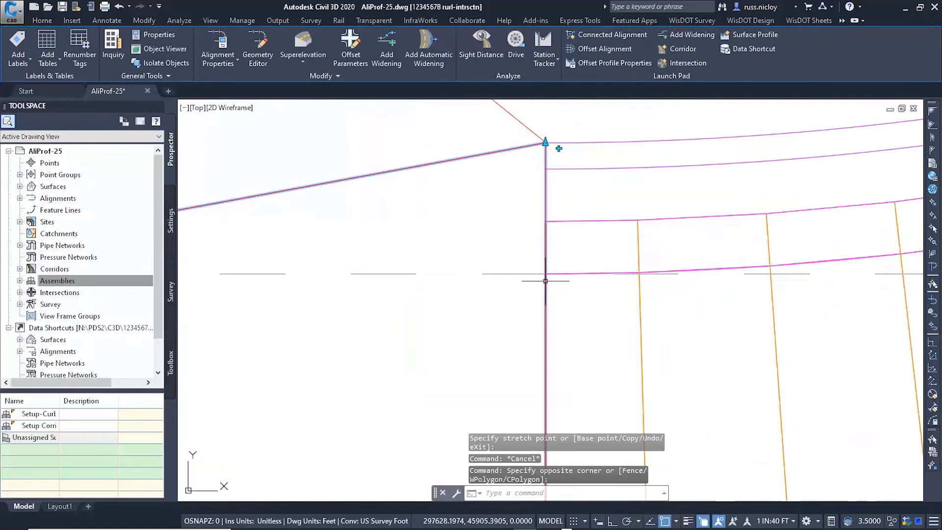
pyautogui.scroll(12, 546, 275)
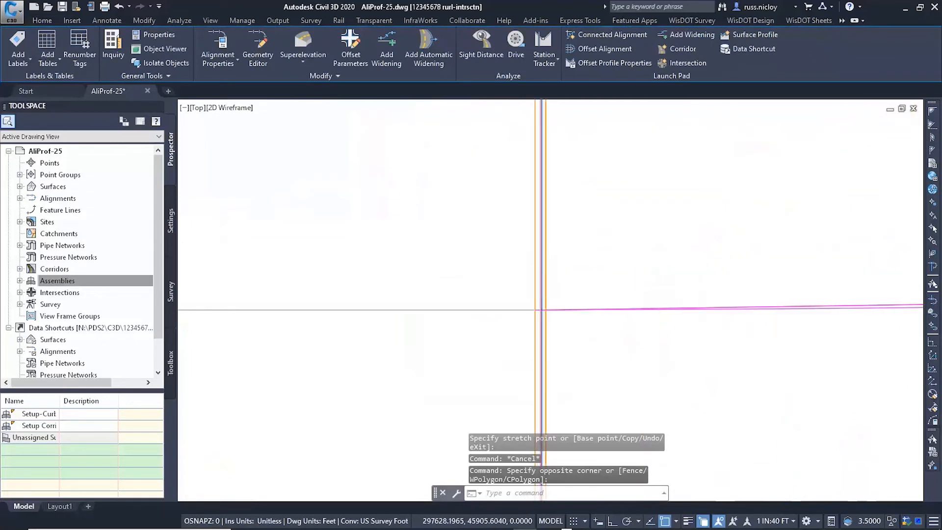
pyautogui.press('Escape')
# Start an intersection where 3rdAve-Left-ETW crosses Int-25-3rdAve-NW-CG, with 3rdAve-Left-ETW as main road, and proceed to its geometry details.
pyautogui.click(294, 35)
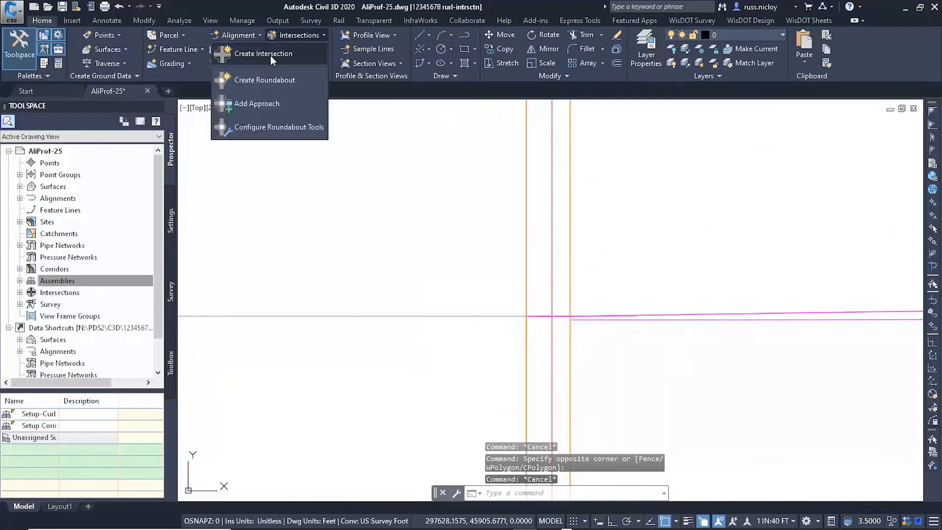
pyautogui.click(267, 56)
pyautogui.click(551, 317)
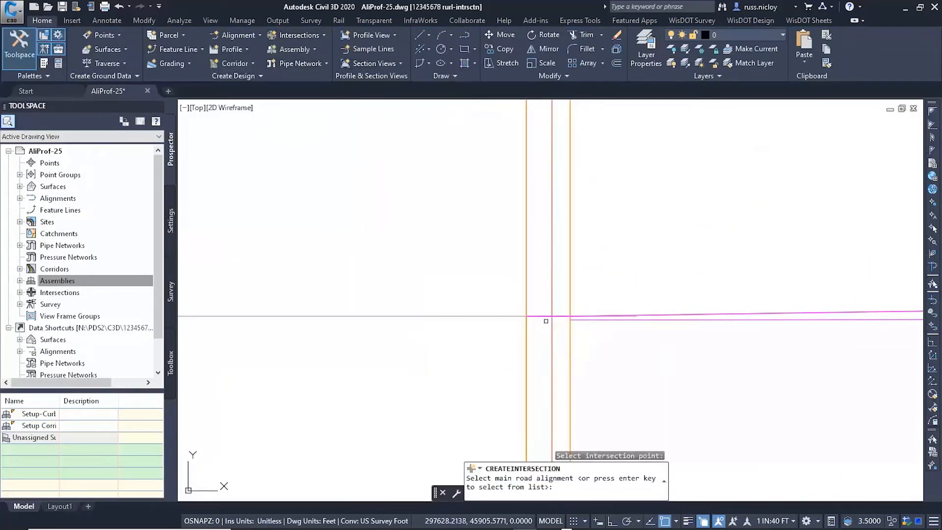
pyautogui.scroll(-2, 546, 321)
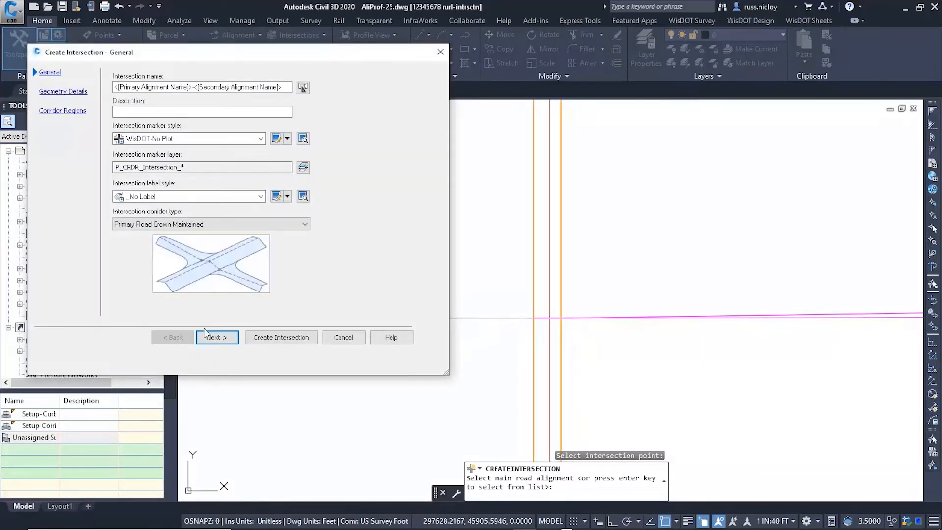
pyautogui.click(215, 337)
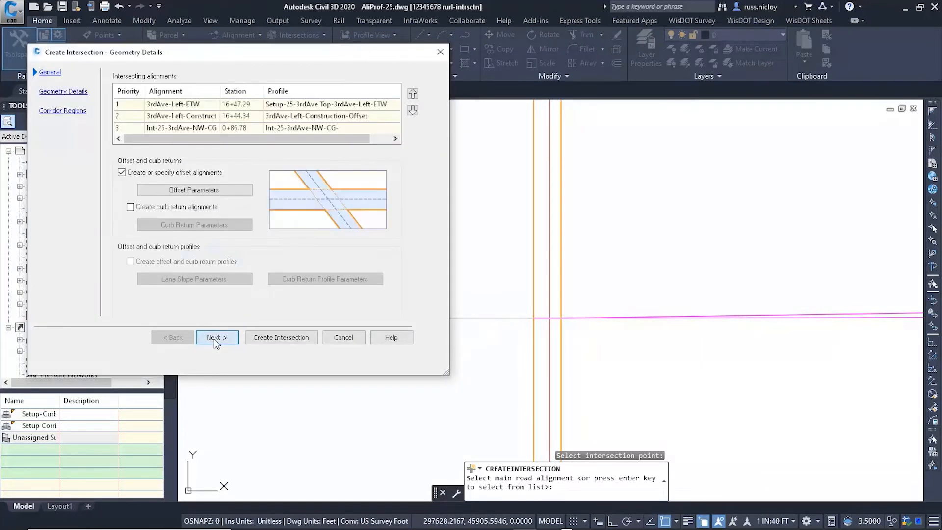
# Raise alignment Int-25-3rdAve-NW-CG to priority 2 and assign it the profile Int-25-3rdAve-NW-CG-Prop.
pyautogui.click(336, 127)
pyautogui.click(412, 94)
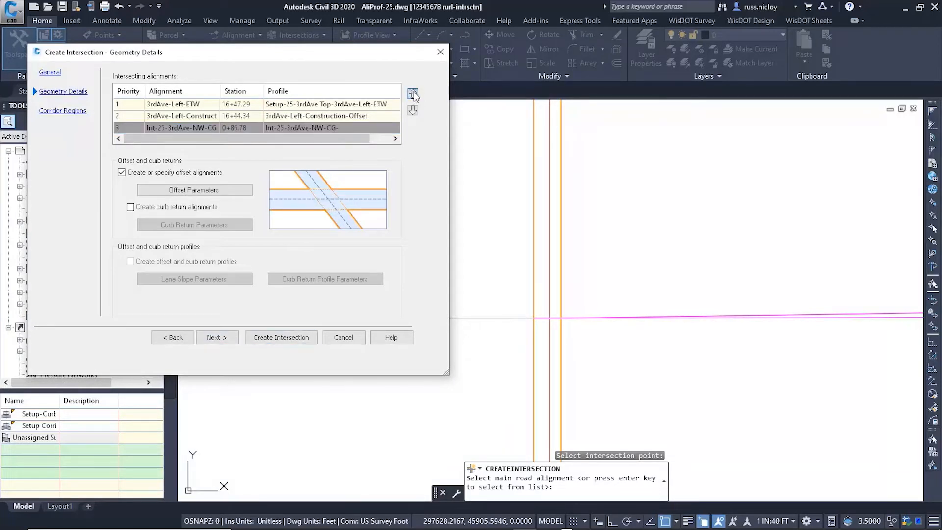
pyautogui.click(350, 116)
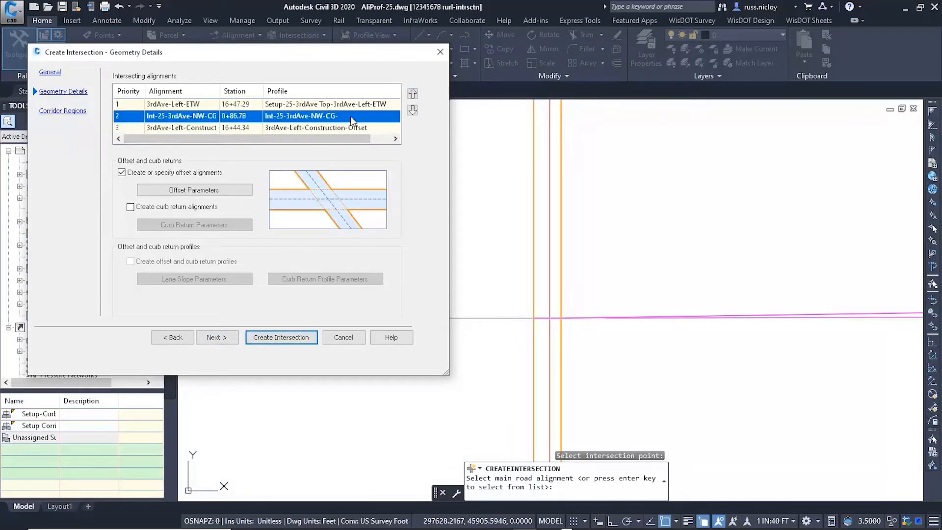
pyautogui.click(350, 116)
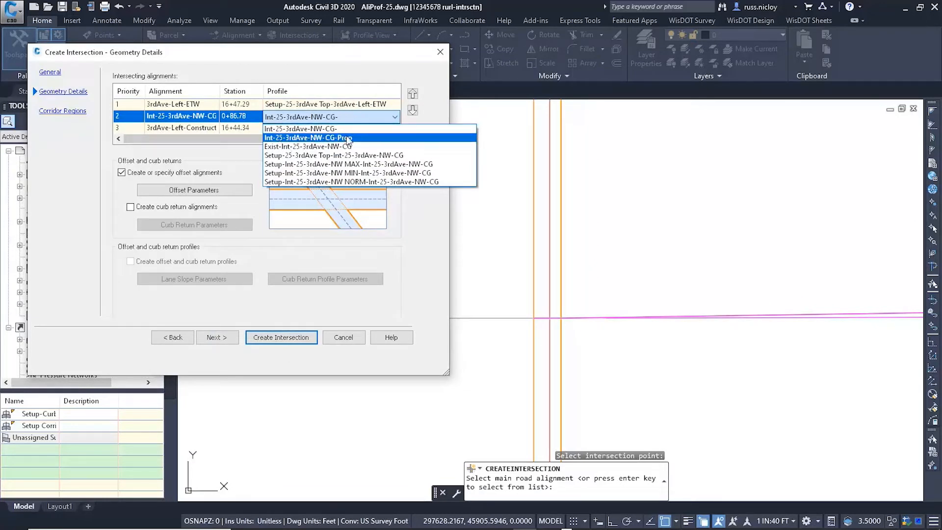
pyautogui.click(348, 139)
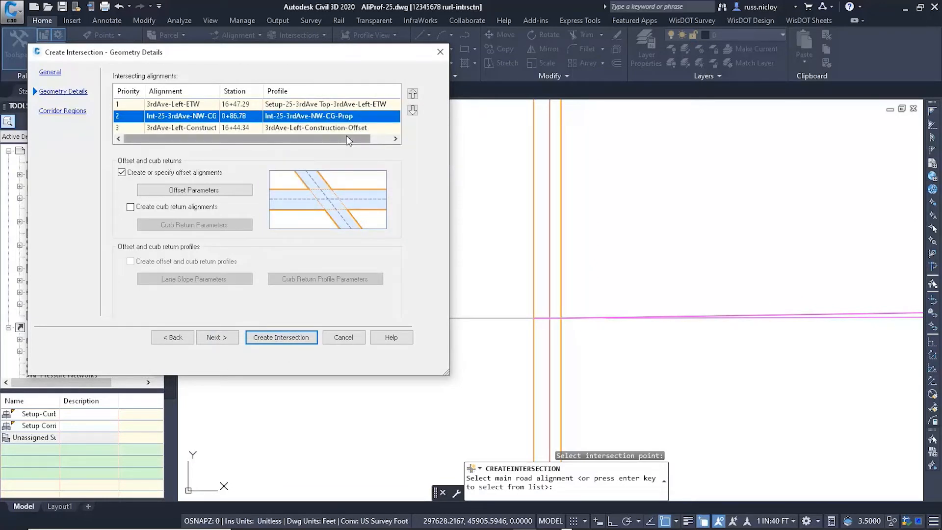
# Keep the Setup-25-3rdAve Top profile for 3rdAve-Left-ETW, disable offset alignments, and create the intersection with dynamic profiles.
pyautogui.click(367, 104)
pyautogui.click(366, 104)
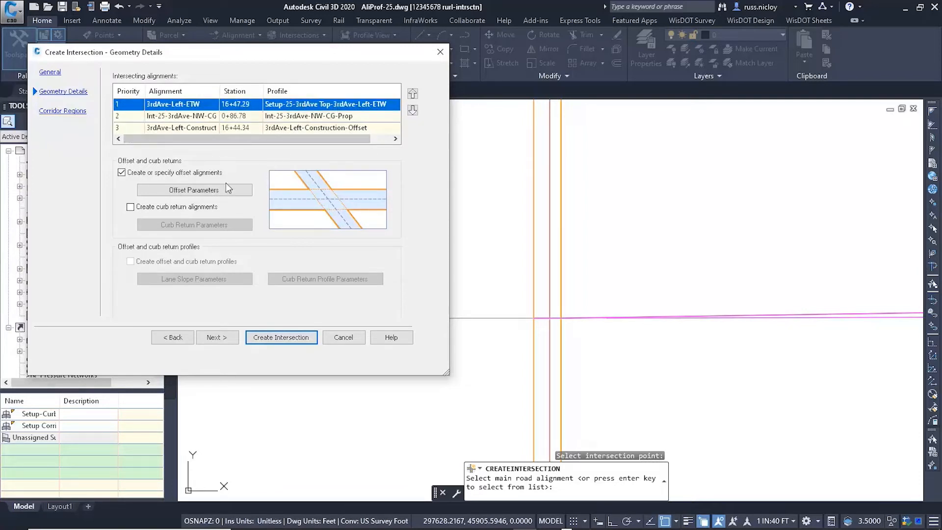
pyautogui.click(129, 174)
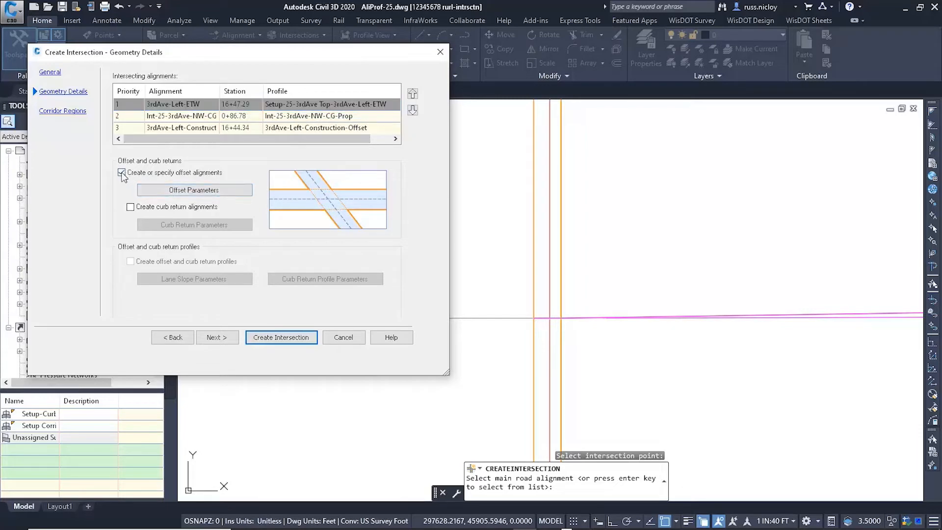
pyautogui.click(276, 338)
pyautogui.click(368, 293)
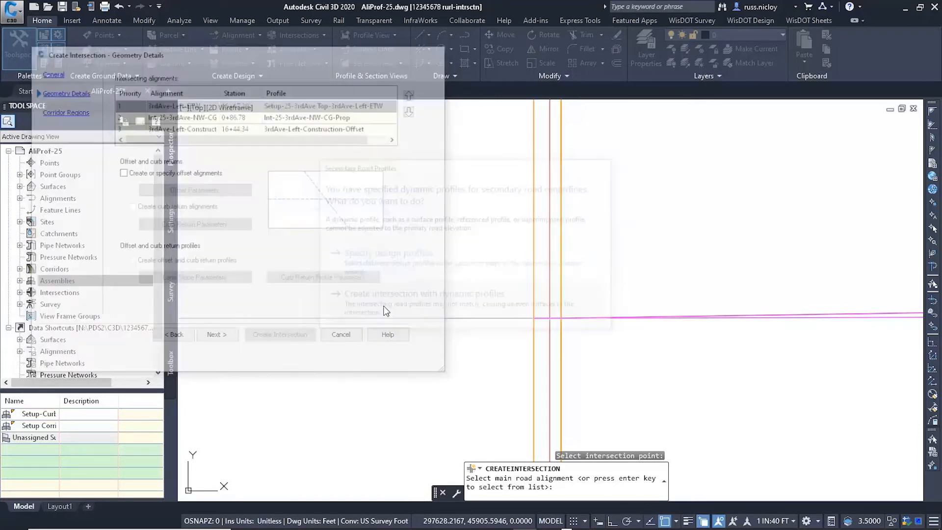
pyautogui.scroll(-6, 436, 311)
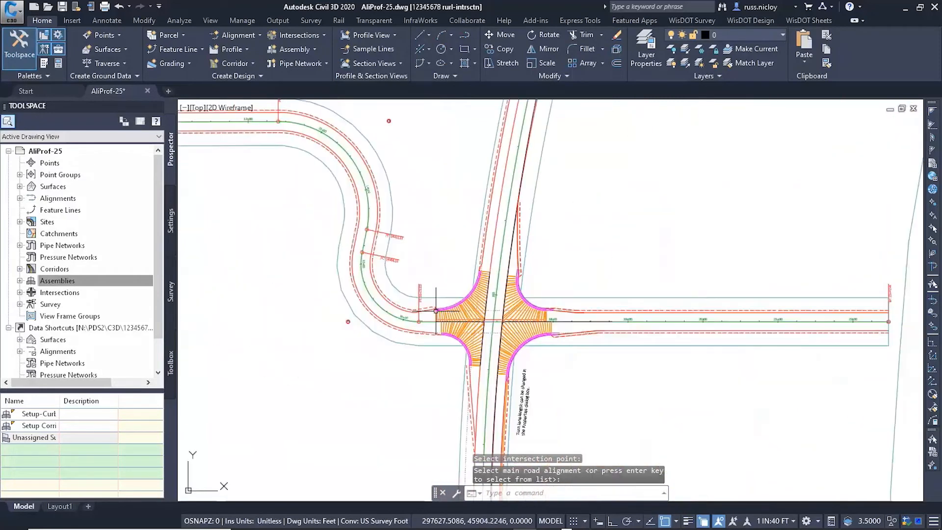
pyautogui.scroll(10, 468, 289)
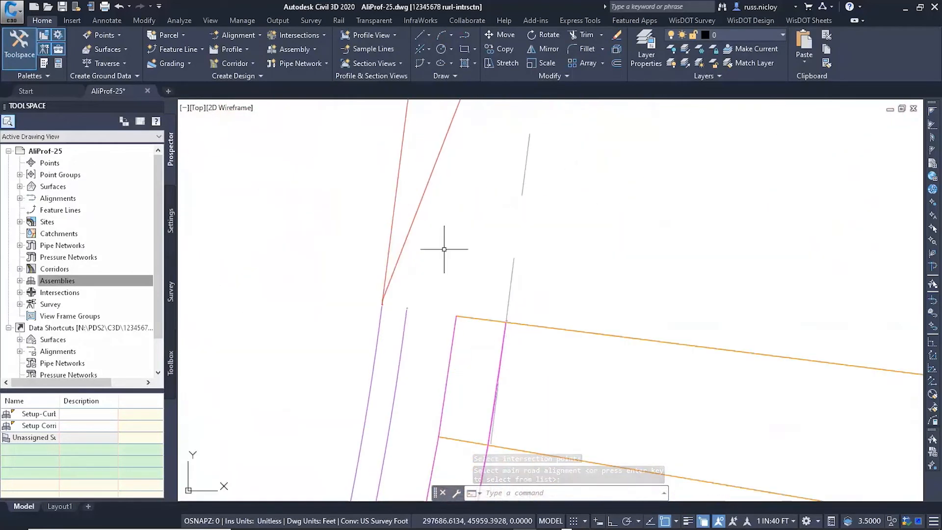
# Restore the display of the 25-Left-TrnLn alignment's connecting segment near the northwest curb return through its alignment properties.
pyautogui.press('Escape')
pyautogui.click(416, 211)
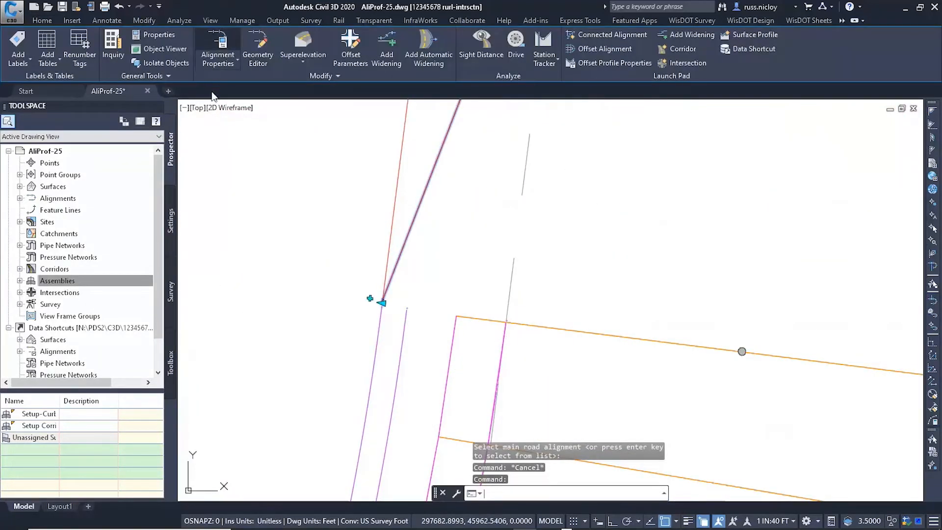
pyautogui.click(217, 47)
pyautogui.click(164, 178)
pyautogui.click(284, 354)
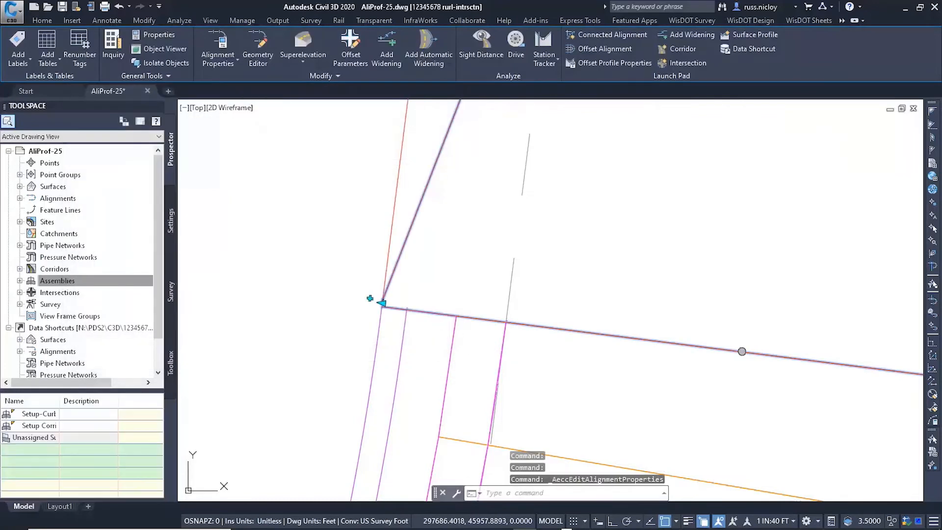
pyautogui.press('Escape')
pyautogui.scroll(4, 390, 293)
pyautogui.click(360, 237)
pyautogui.press('Escape')
pyautogui.press('Escape')
# Start an intersection where Int-25-3rdAve-NW-CG meets 25-Left-TrnLn, with 25-Left-TrnLn as main road, and proceed to its geometry details.
pyautogui.moveTo(659, 335)
pyautogui.mouseDown(button='middle')
pyautogui.moveTo(487, 301)
pyautogui.moveTo(421, 189)
pyautogui.mouseUp(button='middle')
pyautogui.scroll(7, 487, 301)
pyautogui.click(301, 40)
pyautogui.click(255, 60)
pyautogui.click(374, 183)
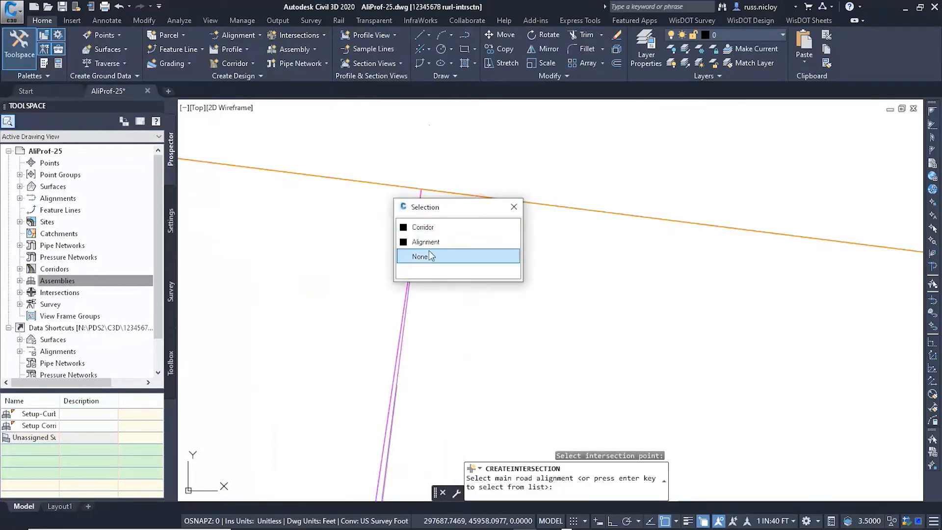
pyautogui.click(428, 243)
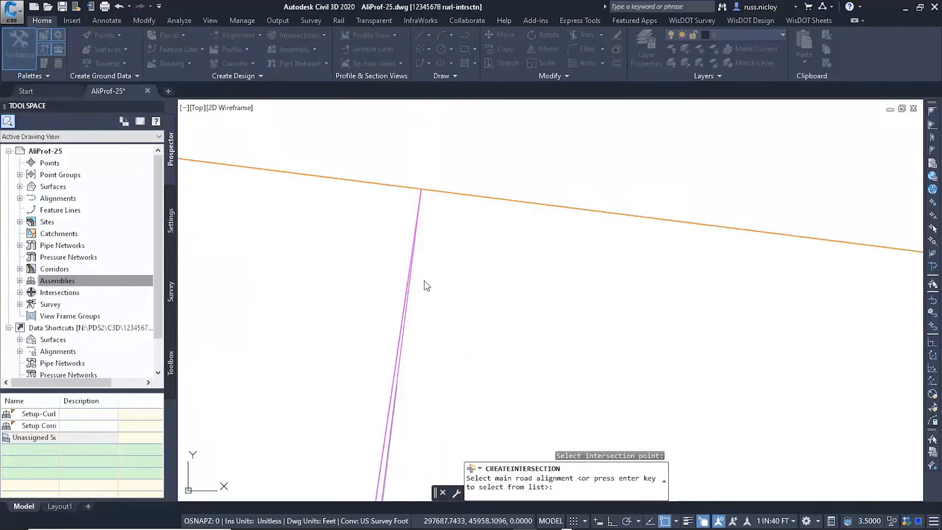
pyautogui.click(217, 337)
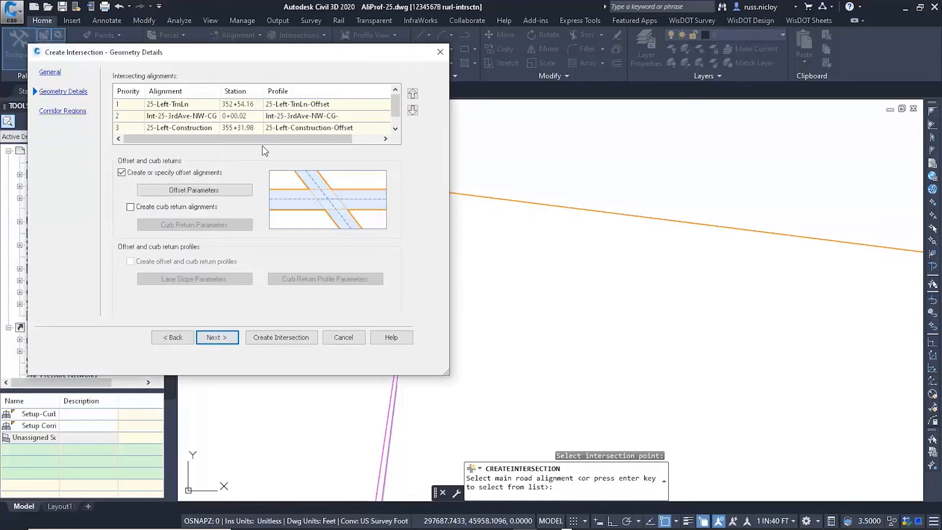
# Assign profile Setup-25-3rdAve Top-25-Left-TrnLn to 25-Left-TrnLn and Int-25-3rdAve-NW-CG-Prop to Int-25-3rdAve-NW-CG.
pyautogui.click(331, 108)
pyautogui.click(346, 123)
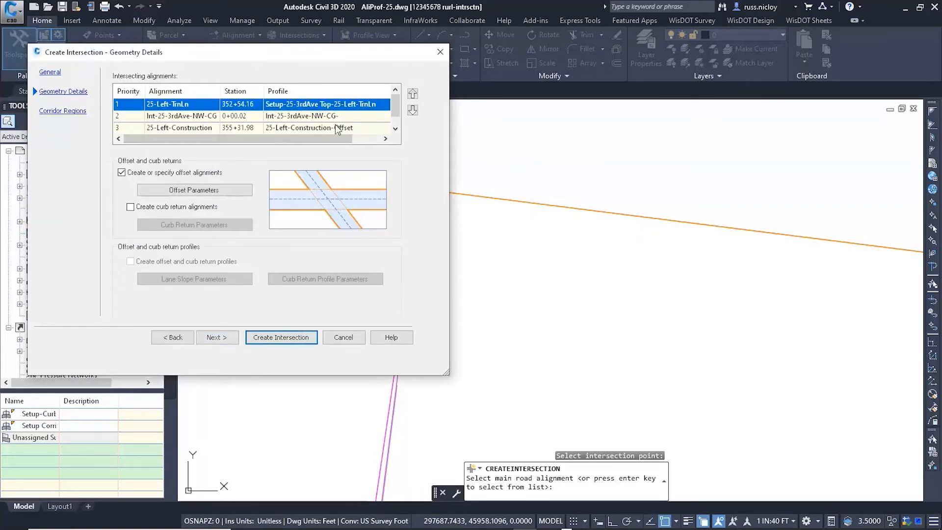
pyautogui.click(346, 121)
pyautogui.click(346, 122)
pyautogui.click(346, 135)
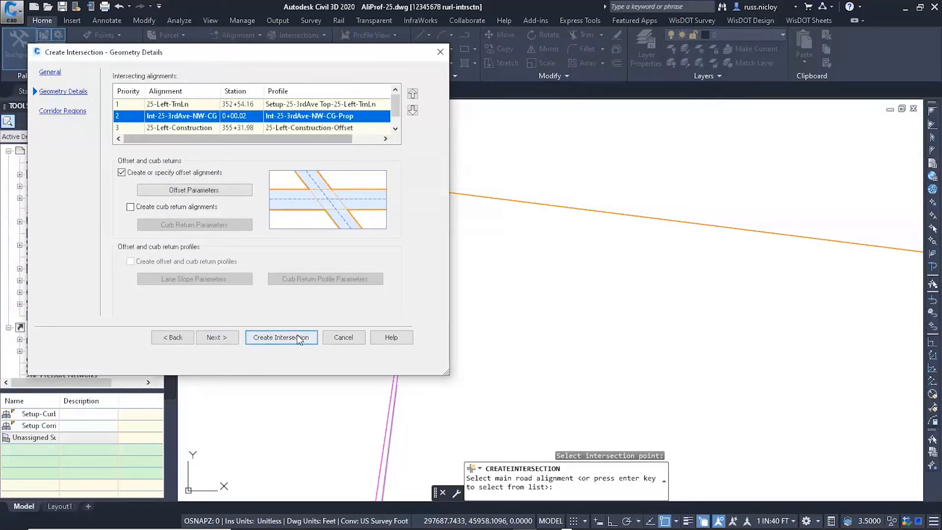
# Disable the offset alignments and create the 25-Left-TrnLn intersection with dynamic profiles.
pyautogui.click(122, 173)
pyautogui.click(281, 337)
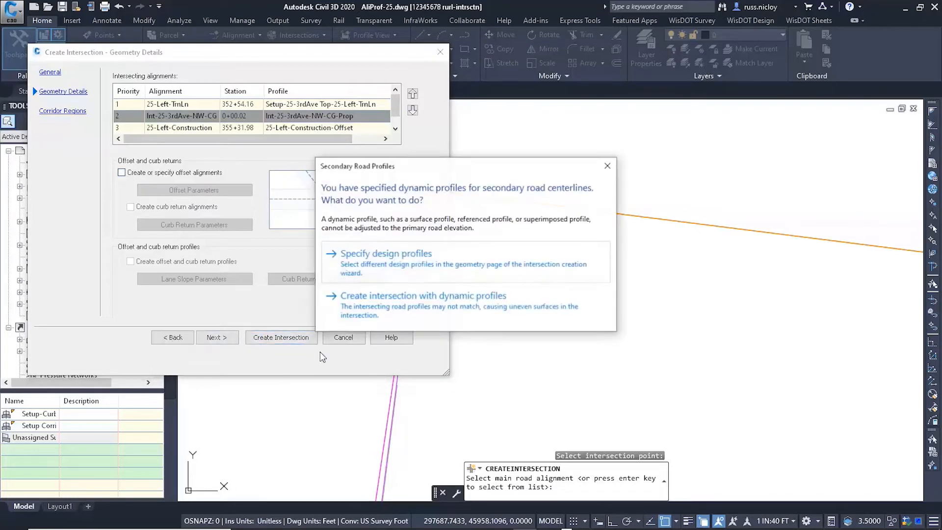
pyautogui.click(432, 308)
# Delete the two steep end tangents of the Int-25-3rdAve-NW-CG-Prop profile in its profile view.
pyautogui.scroll(-5, 456, 301)
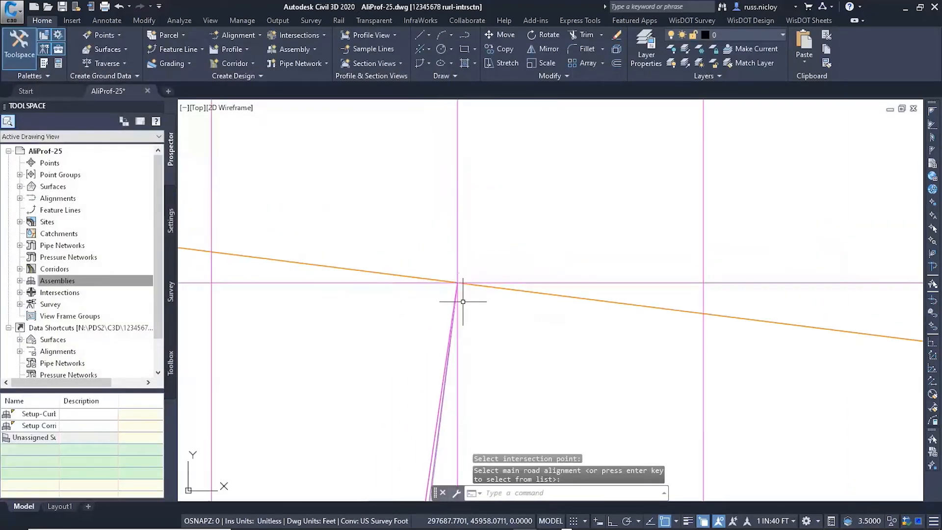
pyautogui.scroll(-4, 515, 294)
pyautogui.scroll(-2, 382, 289)
pyautogui.moveTo(343, 284); pyautogui.dragTo(604, 319, button='middle')
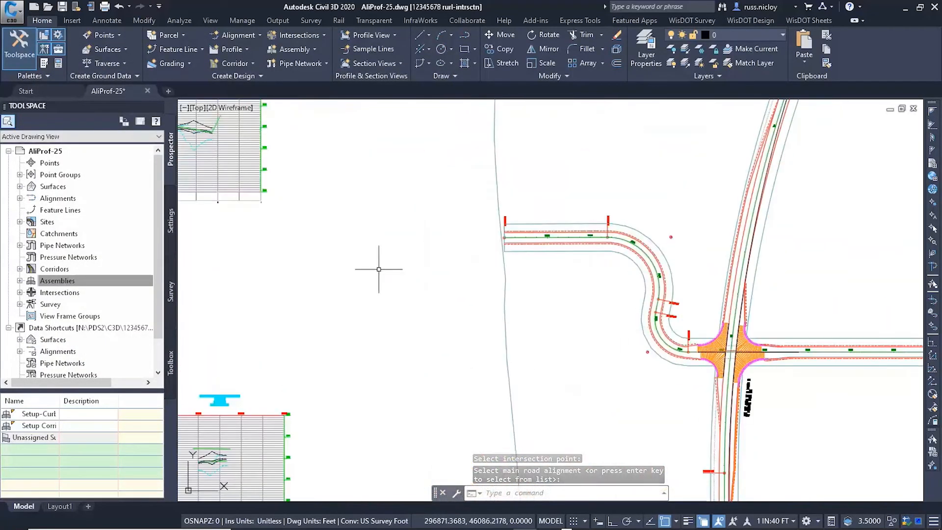
pyautogui.scroll(7, 434, 218)
pyautogui.moveTo(211, 118)
pyautogui.mouseDown(button='middle')
pyautogui.moveTo(442, 215)
pyautogui.moveTo(536, 312)
pyautogui.mouseUp(button='middle')
pyautogui.scroll(4, 392, 264)
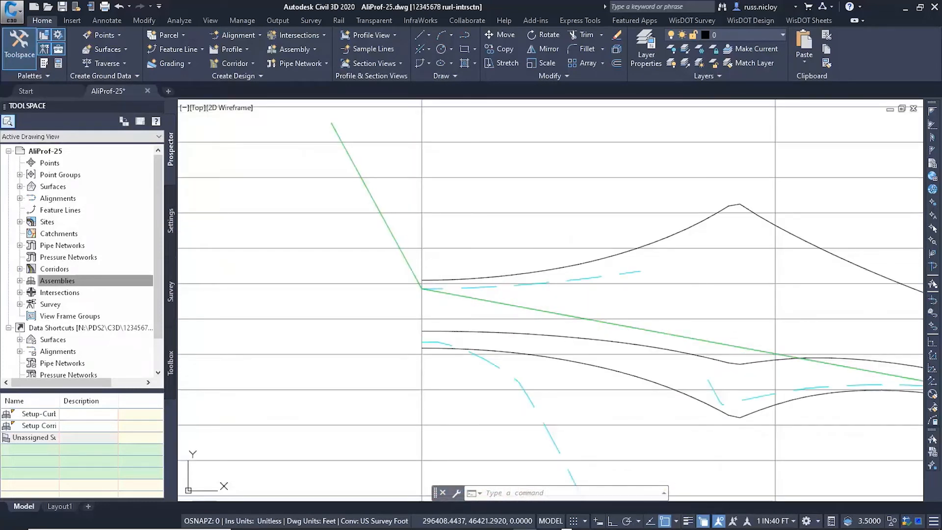
pyautogui.click(407, 262)
pyautogui.scroll(-4, 384, 300)
pyautogui.scroll(2, 412, 305)
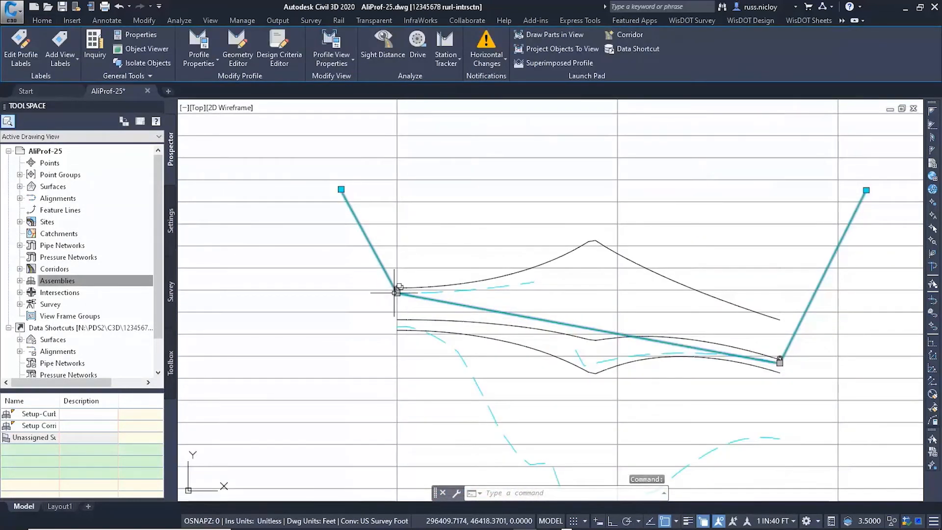
pyautogui.click(238, 49)
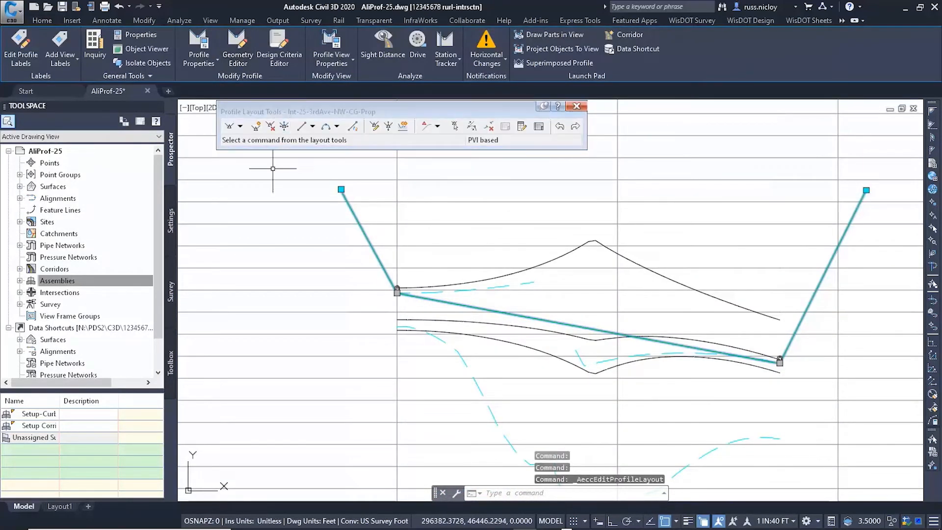
pyautogui.click(489, 127)
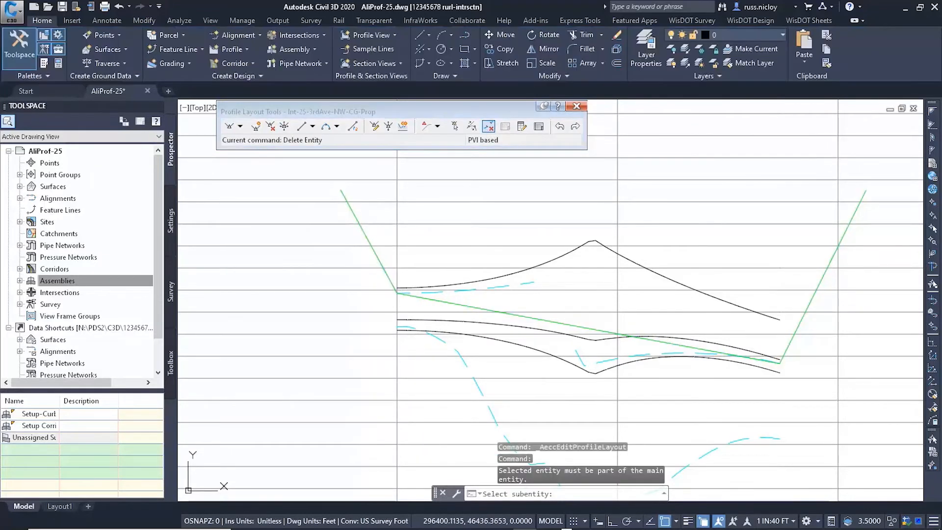
pyautogui.click(353, 212)
pyautogui.press('Return')
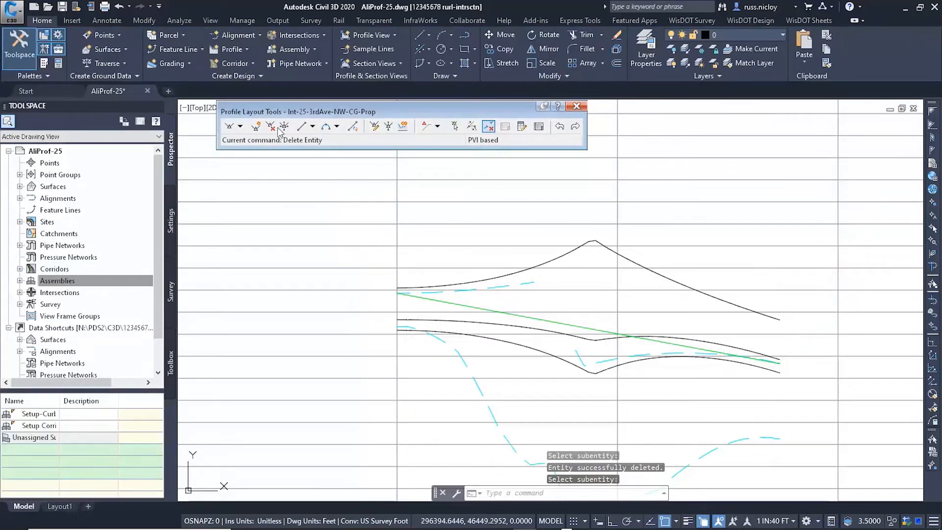
# Insert a PVI in the northwest curb return profile at about station 0+49, elevation 1099.8', with object snap off.
pyautogui.click(256, 127)
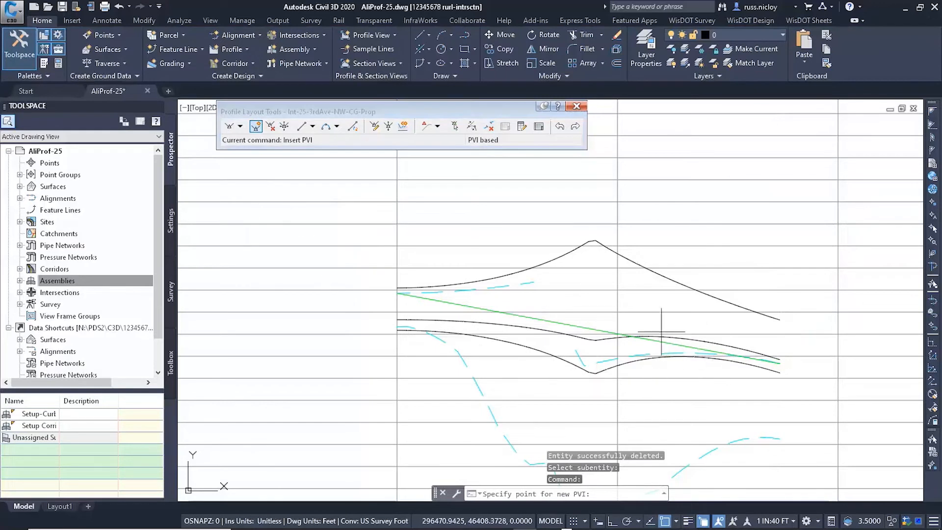
pyautogui.press('F3')
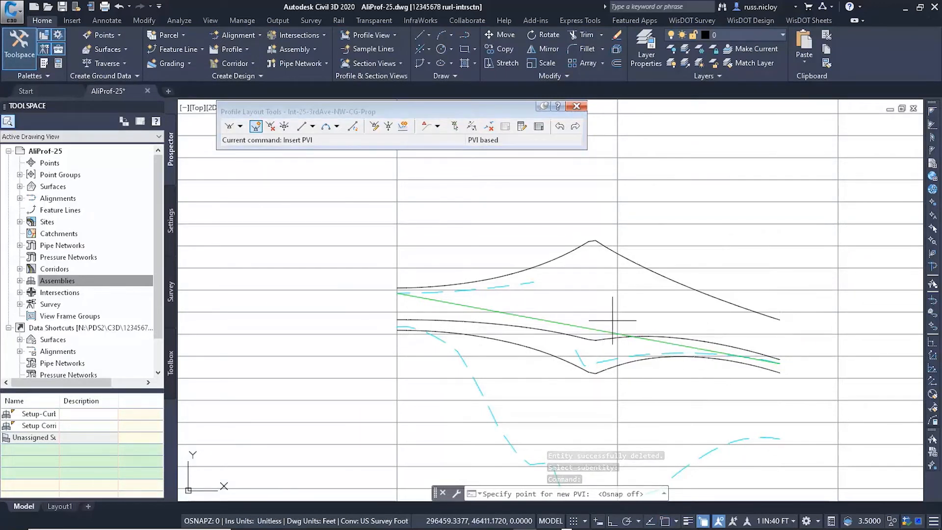
pyautogui.click(606, 324)
pyautogui.press('Return')
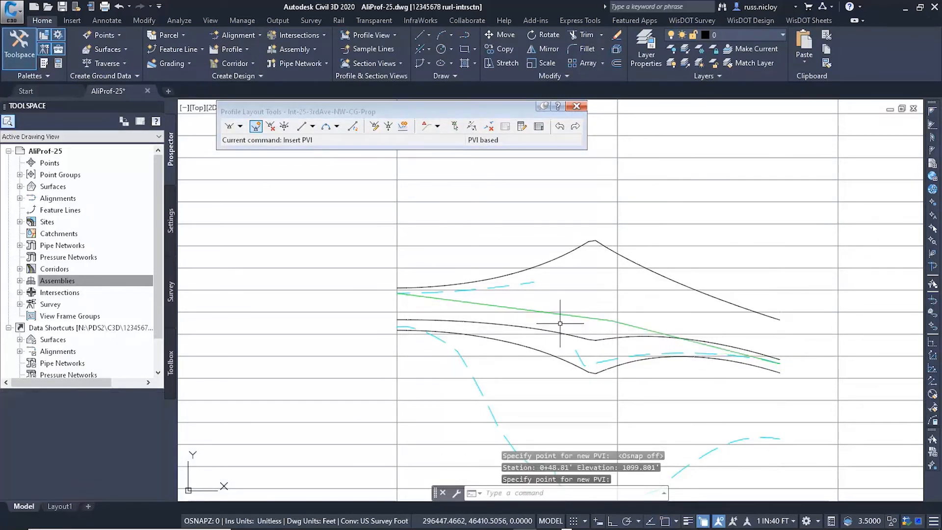
# Add a free parabolic vertical curve at the new PVI of the northwest curb return profile, setting its length with two picked points.
pyautogui.click(337, 126)
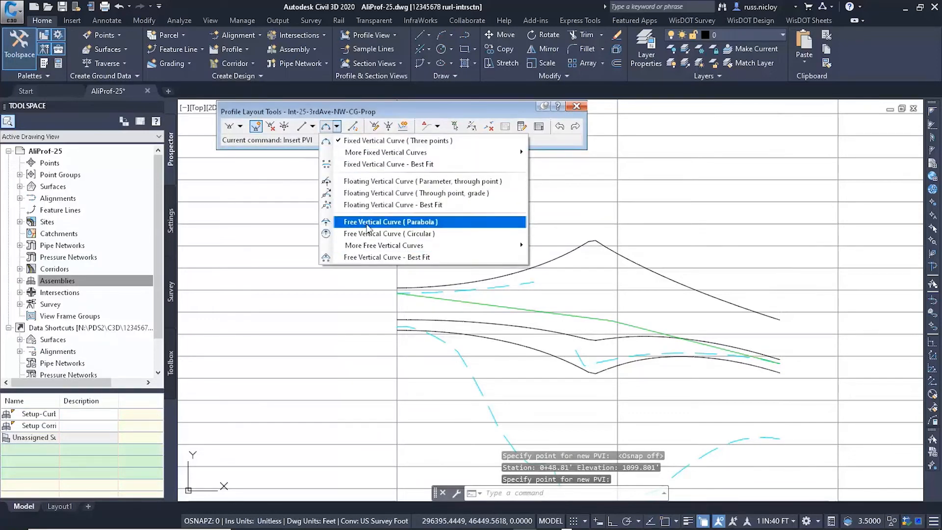
pyautogui.click(608, 244)
pyautogui.click(602, 326)
pyautogui.click(533, 326)
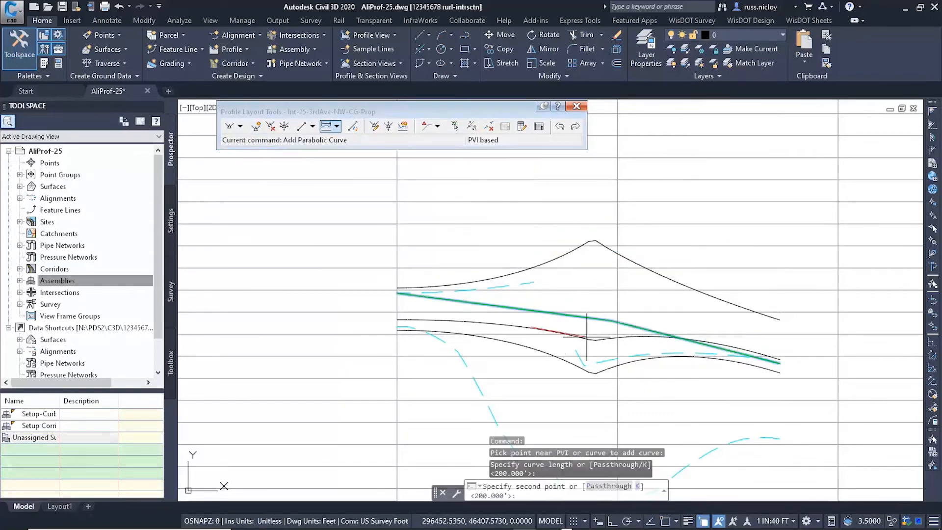
pyautogui.click(652, 355)
pyautogui.press('Return')
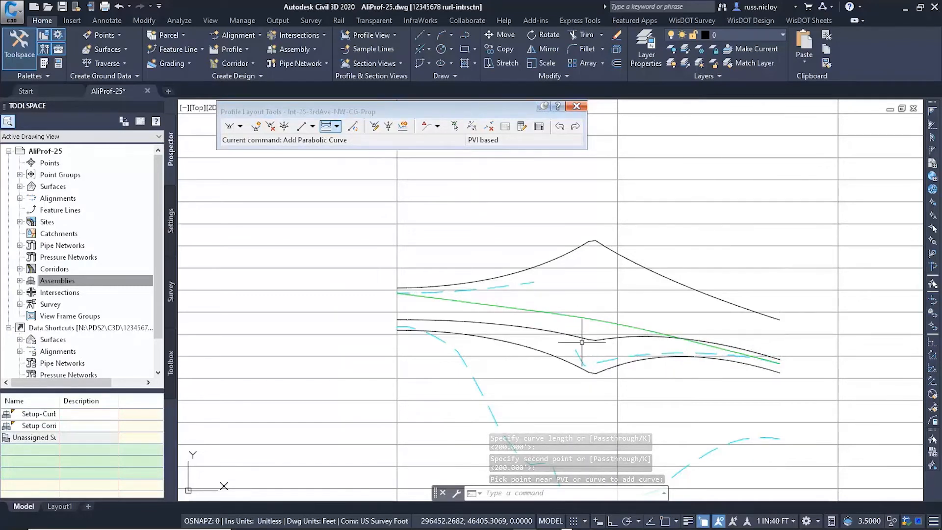
pyautogui.click(577, 106)
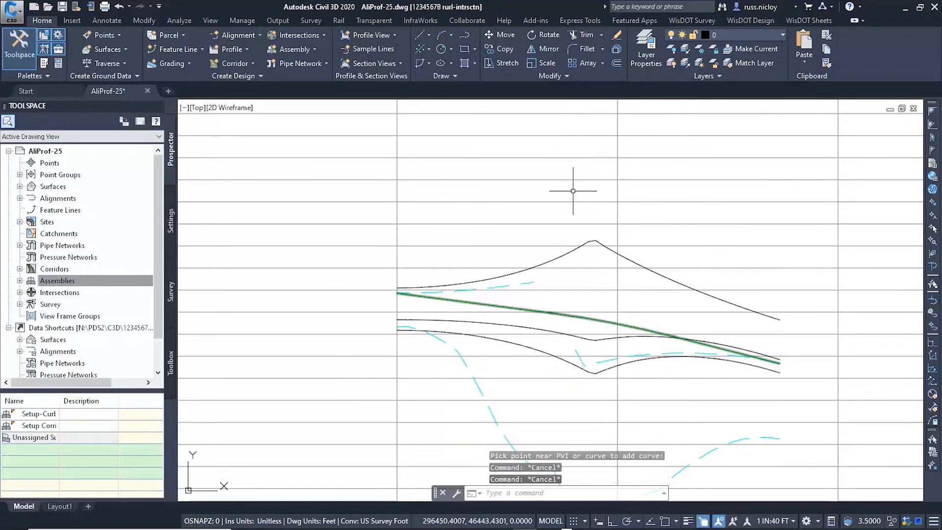
pyautogui.press('Escape')
pyautogui.scroll(-8, 568, 228)
pyautogui.scroll(1, 727, 273)
pyautogui.moveTo(731, 272); pyautogui.dragTo(612, 285, button='middle')
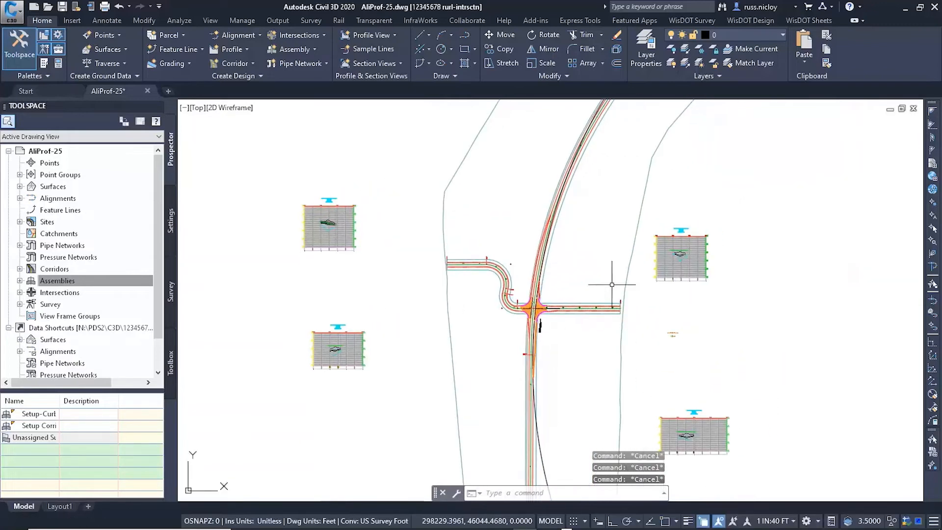
pyautogui.scroll(2, 612, 285)
pyautogui.scroll(5, 540, 302)
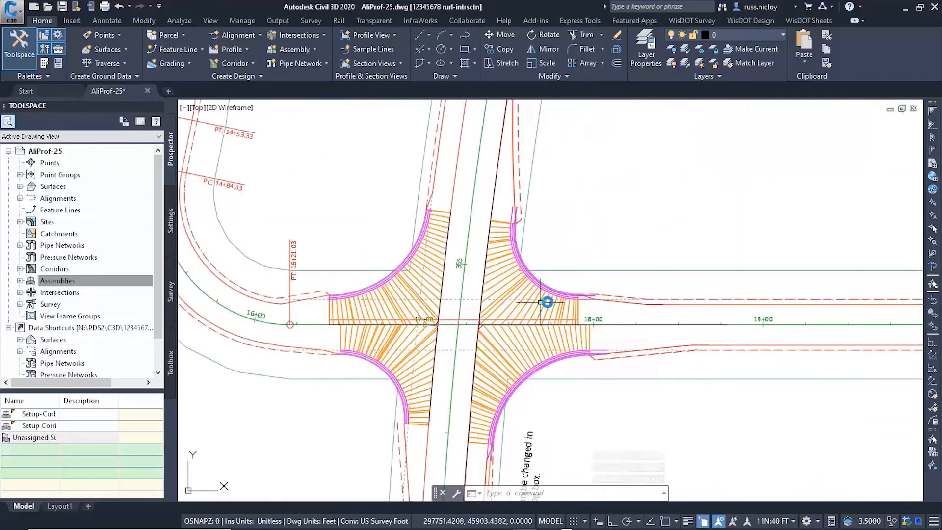
pyautogui.scroll(8, 540, 302)
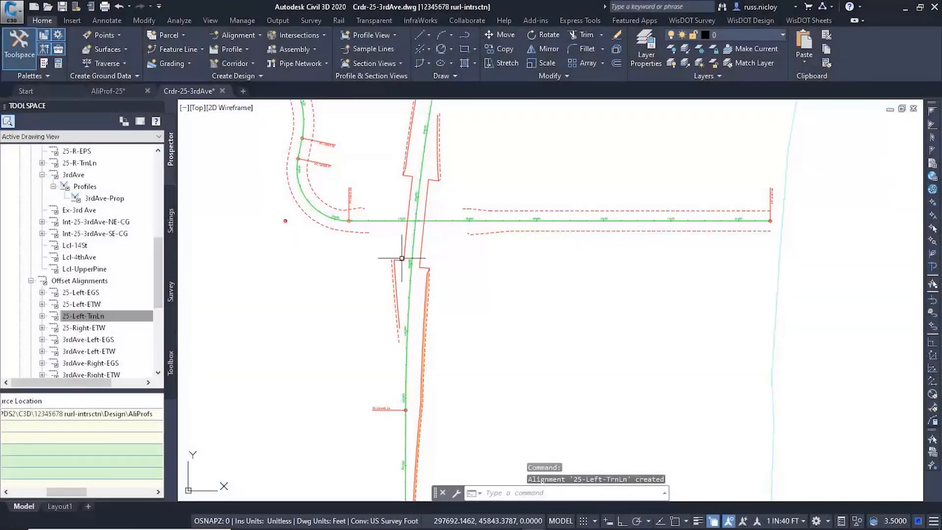
# Create a data shortcut reference to offset alignment 25-Left-ETW in Crdr-25-3rdAve.dwg, with style RDWY Pavement Edge and label set _No Labels.
pyautogui.click(83, 315)
pyautogui.scroll(1, 81, 287)
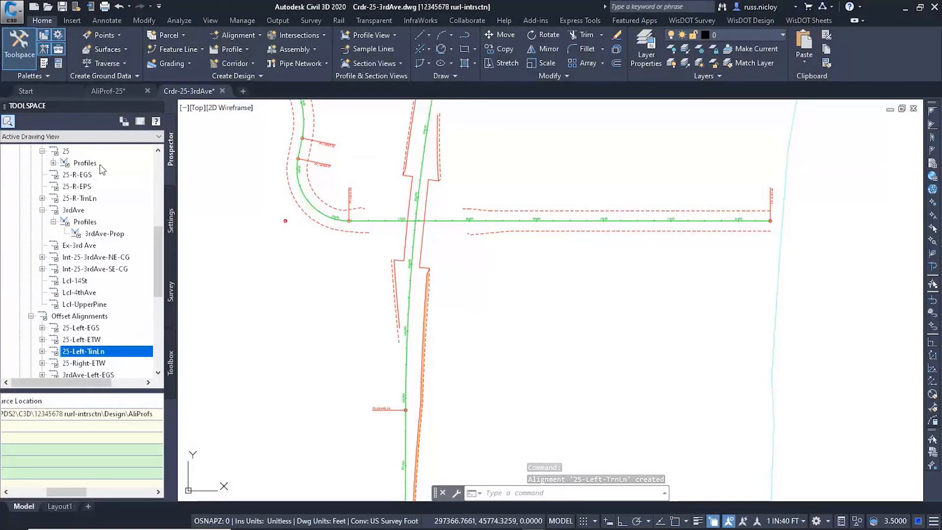
pyautogui.scroll(-3, 96, 307)
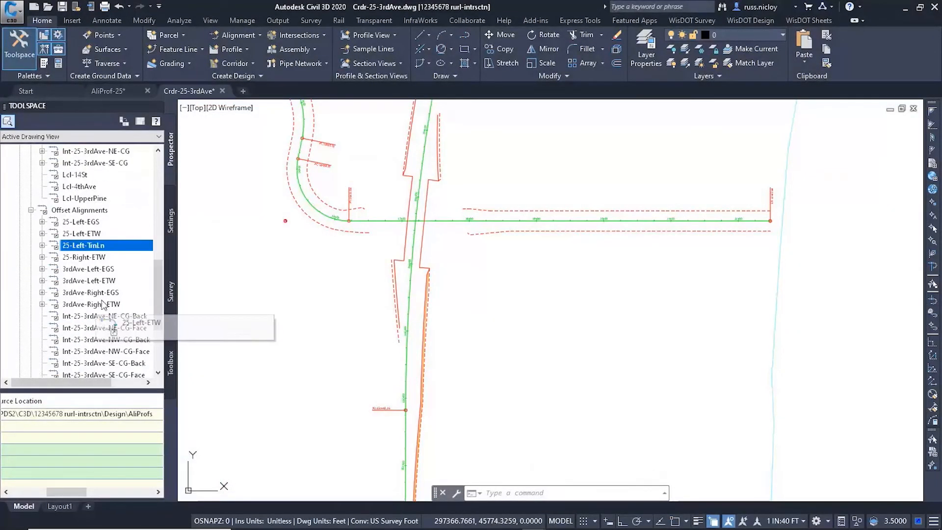
pyautogui.rightClick(101, 234)
pyautogui.click(125, 240)
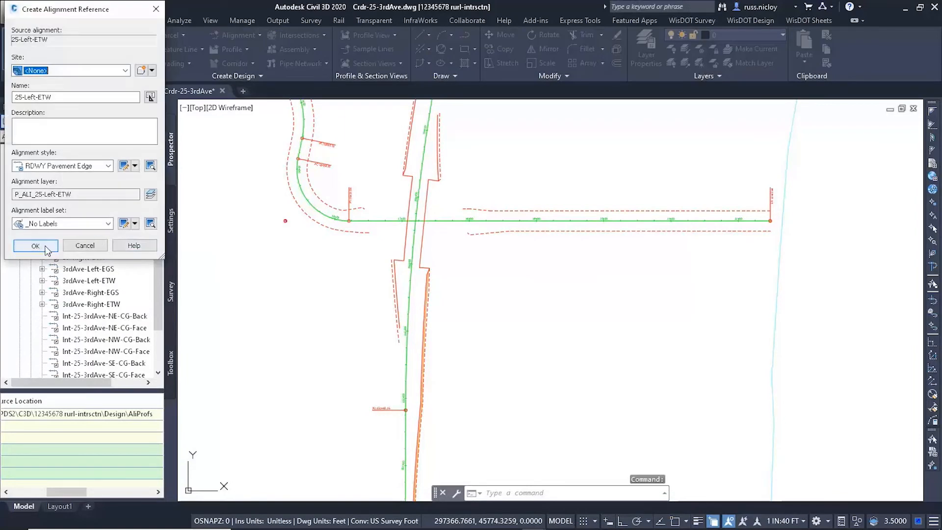
pyautogui.click(35, 244)
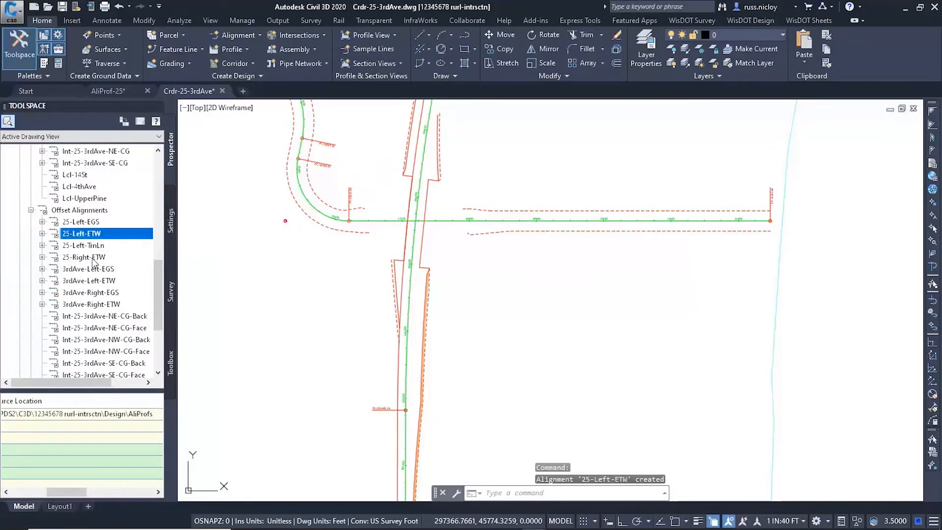
# Create alignment references to the offset alignments 25-Right-ETW, 3rdAve-Left-ETW and 3rdAve-Right-ETW.
pyautogui.rightClick(116, 258)
pyautogui.click(123, 267)
pyautogui.click(35, 246)
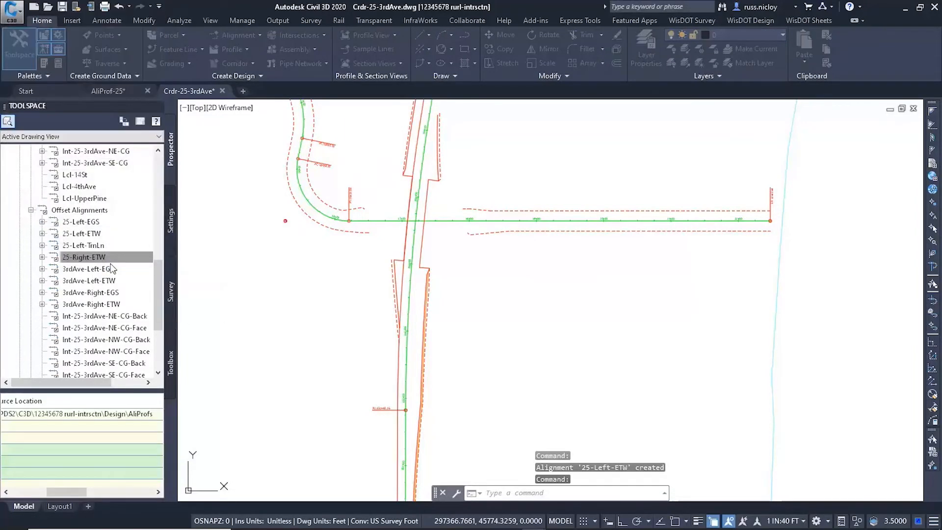
pyautogui.rightClick(103, 284)
pyautogui.click(147, 289)
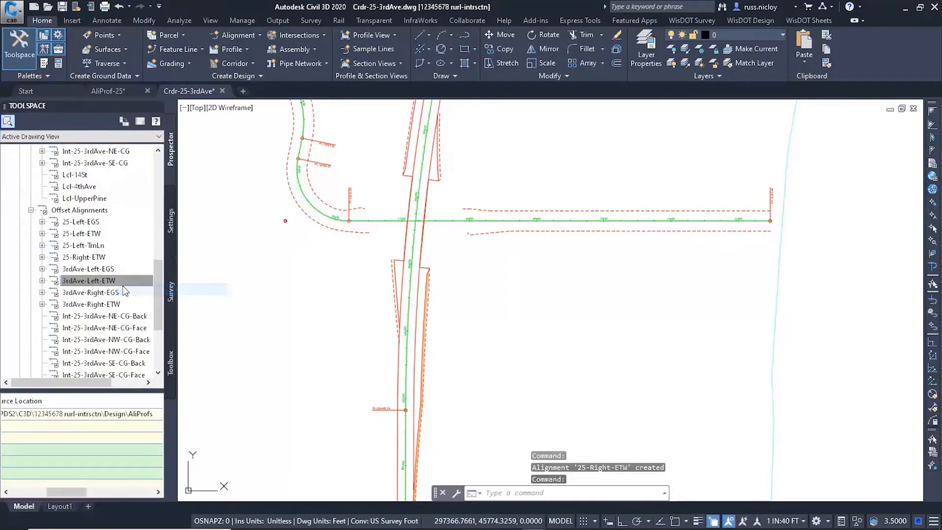
pyautogui.click(36, 245)
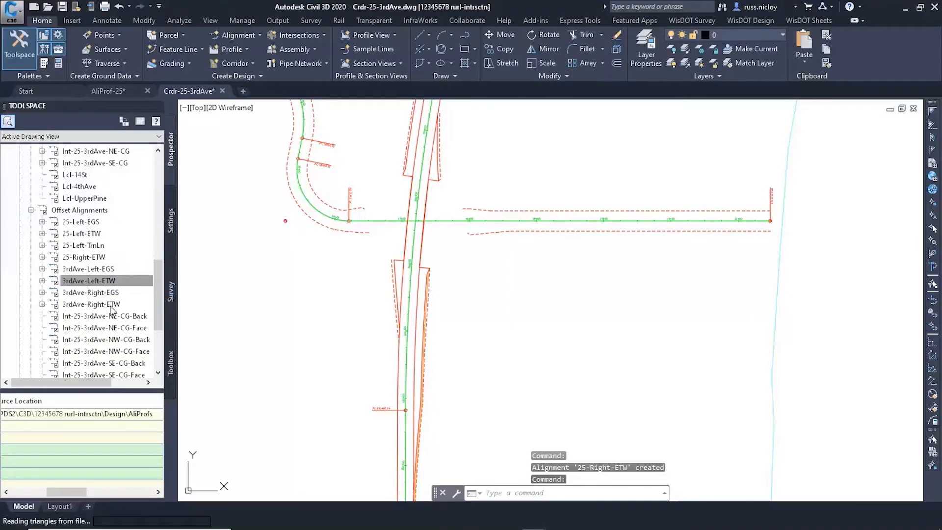
pyautogui.rightClick(120, 305)
pyautogui.click(136, 314)
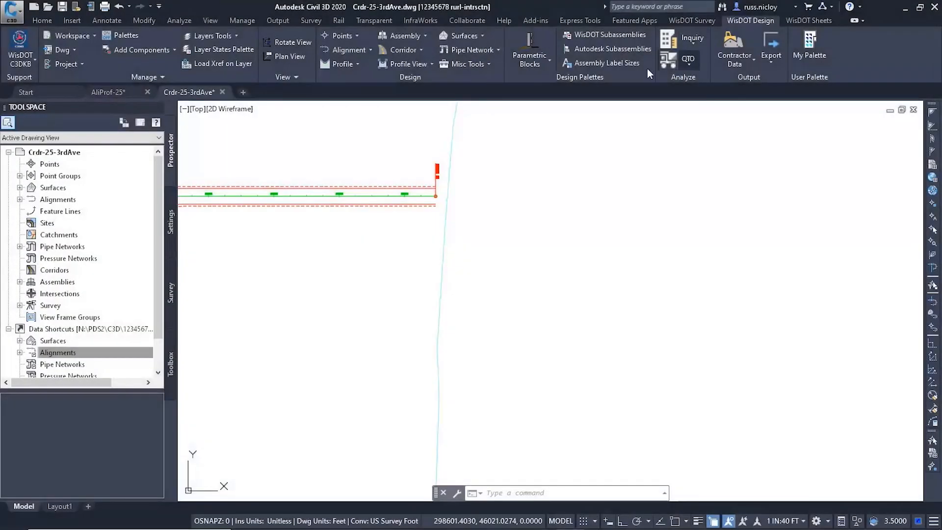
# Place the WisDOT Curb Return Fillet intersection assembly in the open space east of the 3rdAve plan linework.
pyautogui.click(607, 34)
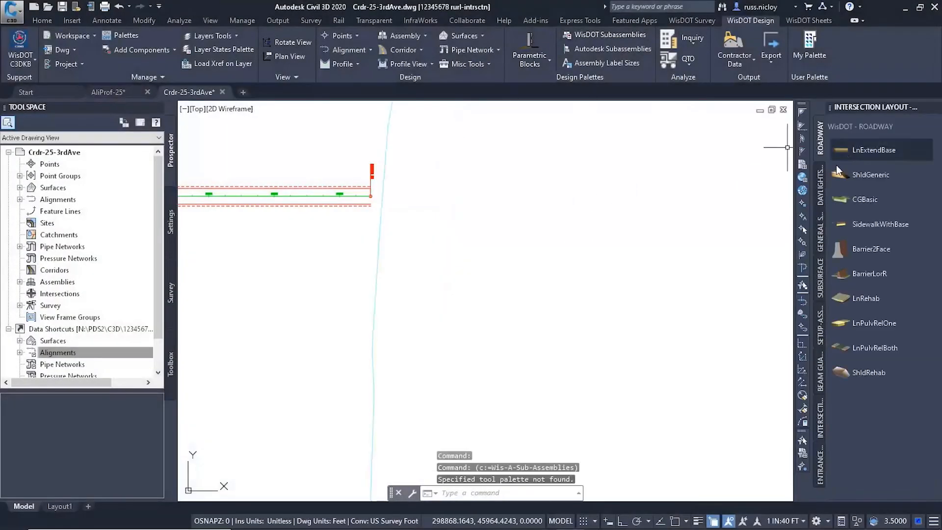
pyautogui.click(823, 414)
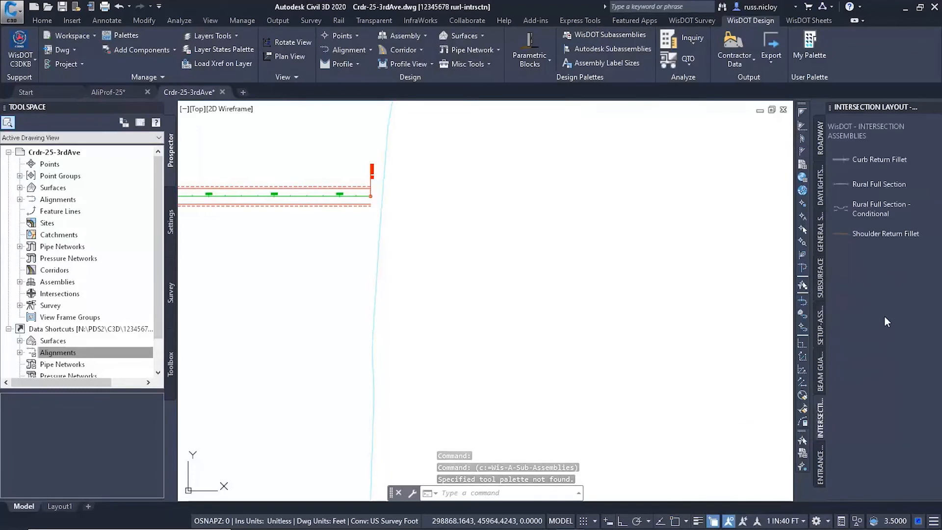
pyautogui.click(861, 165)
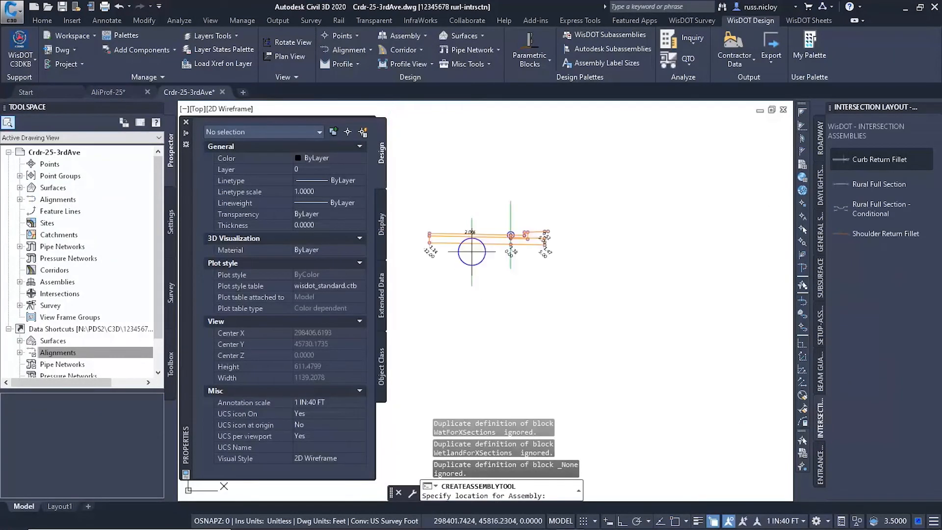
pyautogui.press('Escape')
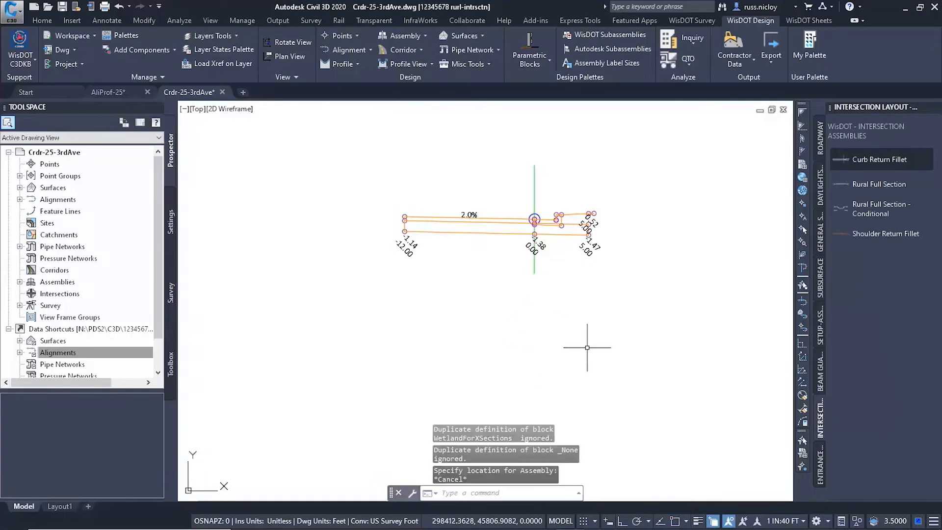
# Place the WisDOT Rural Full Section intersection assembly just right of the Curb Return Fillet assembly.
pyautogui.moveTo(586, 341); pyautogui.dragTo(579, 261, button='middle')
pyautogui.scroll(-2, 579, 261)
pyautogui.click(878, 185)
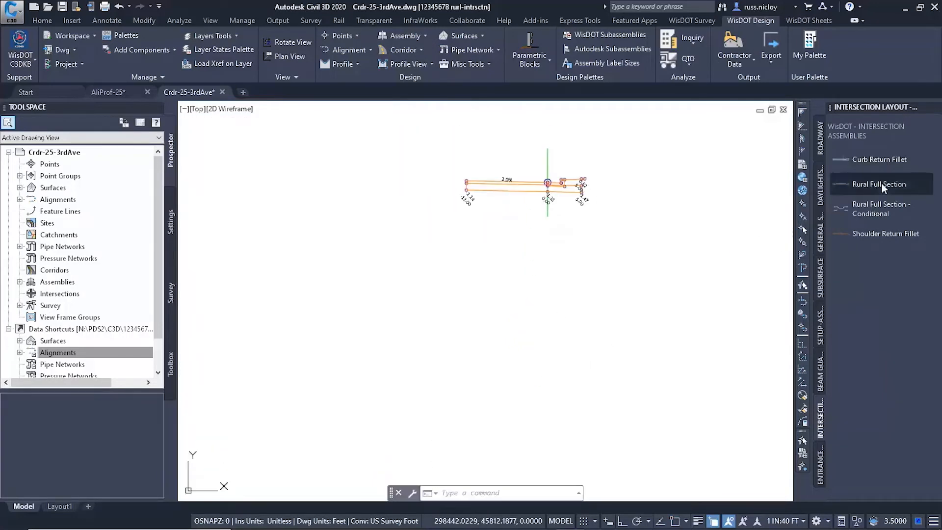
pyautogui.moveTo(563, 310); pyautogui.dragTo(374, 319, button='middle')
pyautogui.scroll(-3, 563, 311)
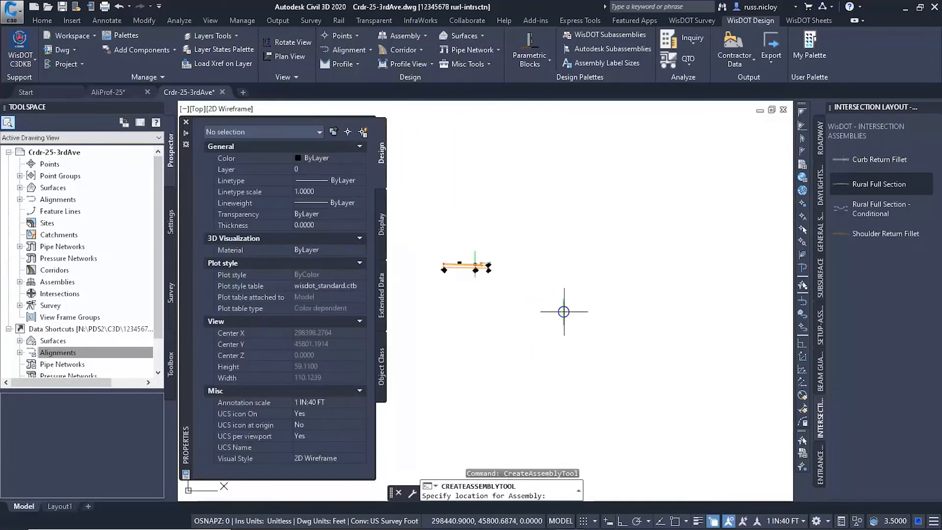
pyautogui.click(607, 282)
pyautogui.press('Escape')
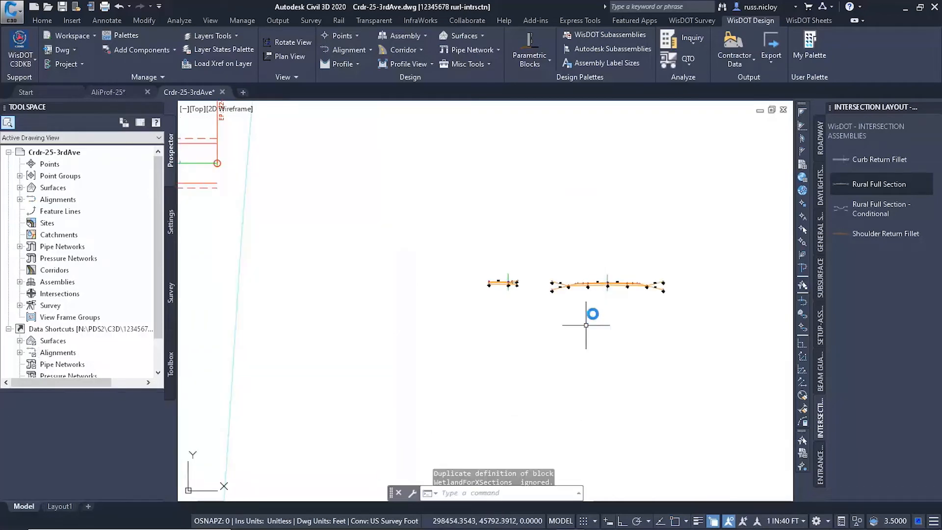
# Copy the 25-Full assembly once, placing the duplicate directly below the original.
pyautogui.scroll(4, 578, 290)
pyautogui.scroll(-2, 578, 265)
pyautogui.click(542, 267)
pyautogui.rightClick(568, 257)
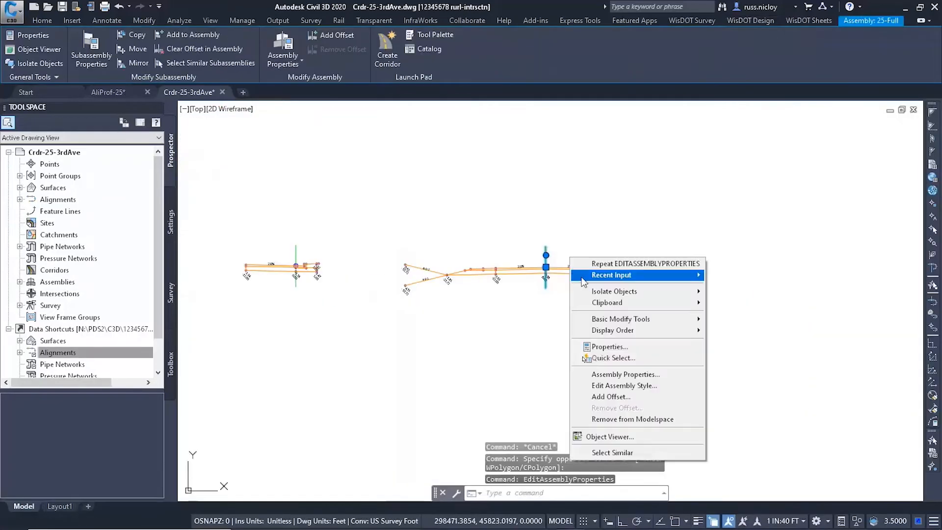
pyautogui.moveTo(610, 317)
pyautogui.click(734, 332)
pyautogui.click(760, 272)
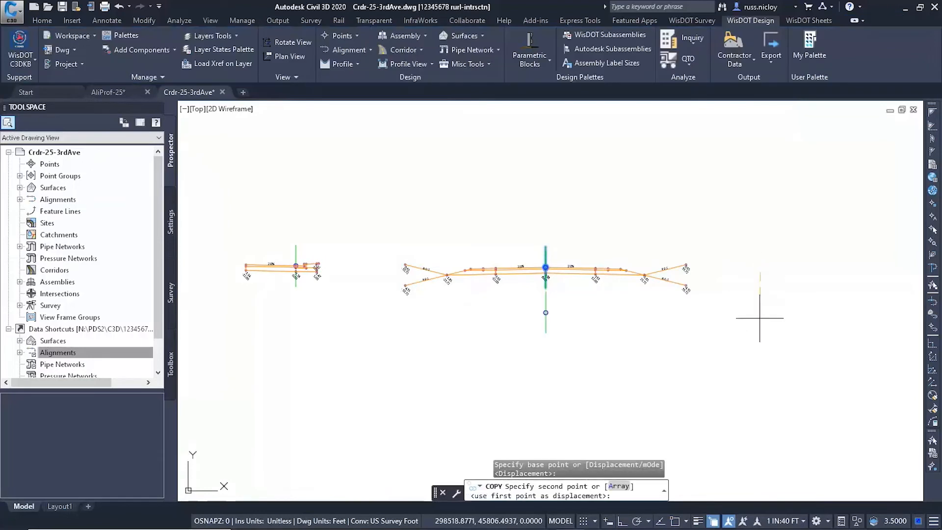
pyautogui.click(763, 385)
pyautogui.moveTo(746, 389); pyautogui.dragTo(735, 351, button='middle')
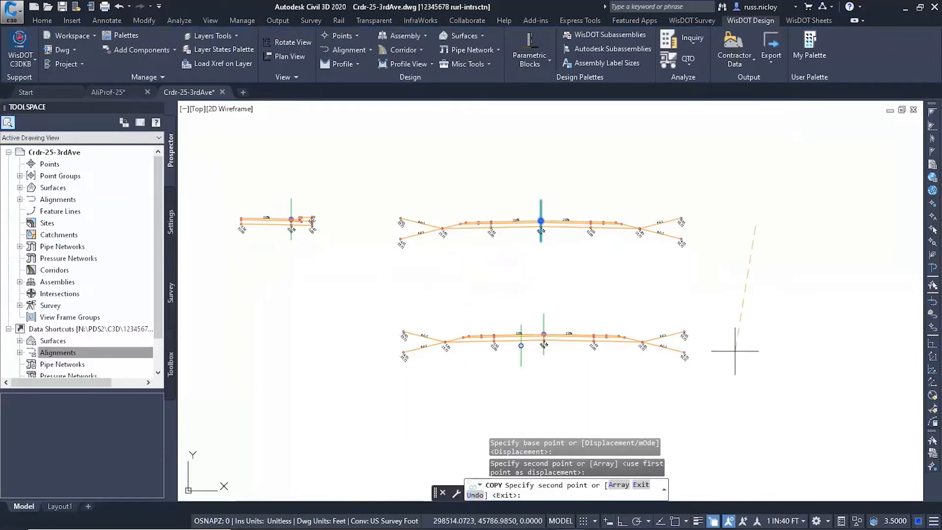
pyautogui.press('Escape')
pyautogui.press('Escape')
pyautogui.press('Escape')
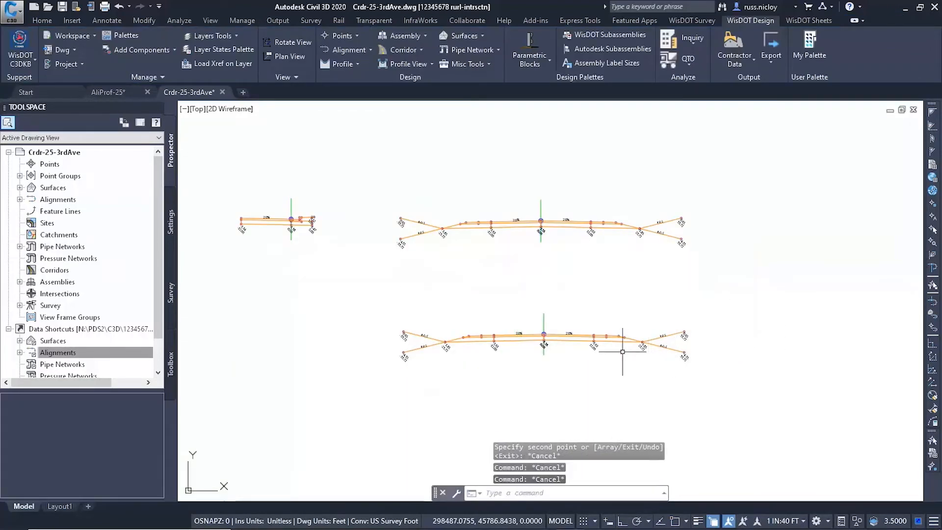
# Extend the name of the LnExtendBase-R subassembly in the copied full-section assembly with a hyphenated suffix.
pyautogui.click(570, 338)
pyautogui.rightClick(564, 341)
pyautogui.click(604, 235)
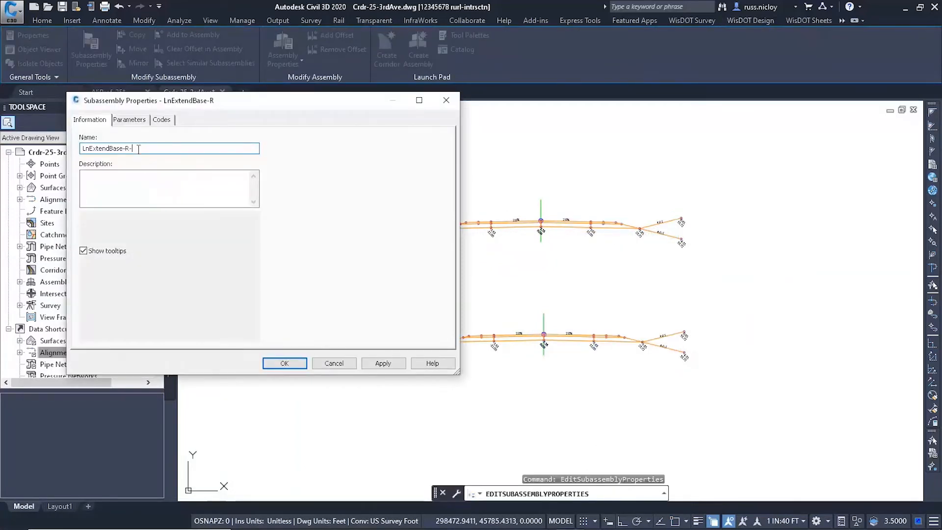
pyautogui.click(285, 363)
pyautogui.moveTo(558, 312); pyautogui.dragTo(552, 278, button='middle')
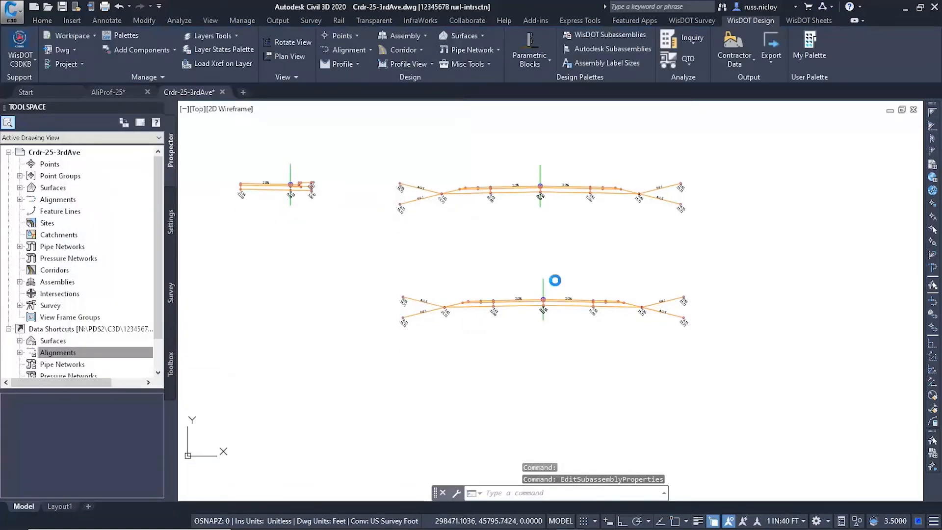
# Copy the second full-section assembly downward to make a third one in the same column.
pyautogui.click(544, 294)
pyautogui.rightClick(562, 285)
pyautogui.moveTo(632, 345)
pyautogui.click(722, 359)
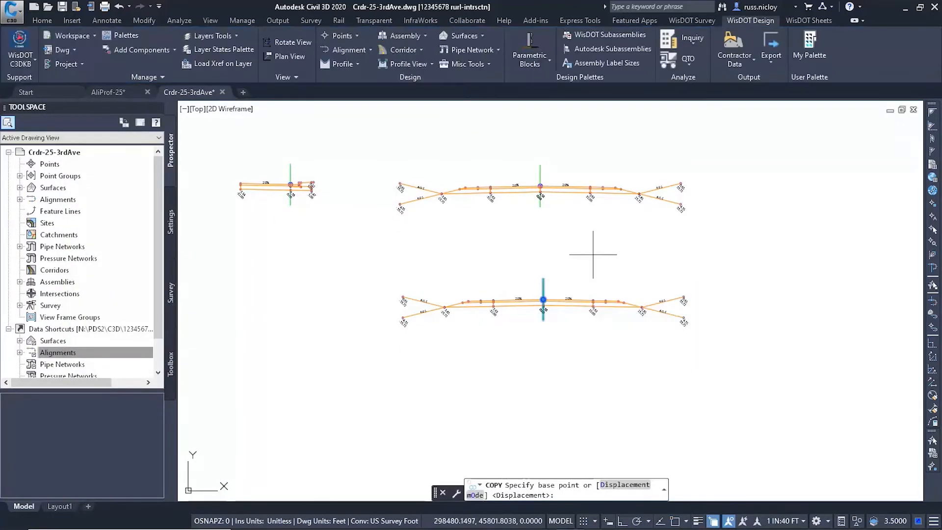
pyautogui.click(549, 209)
pyautogui.click(543, 411)
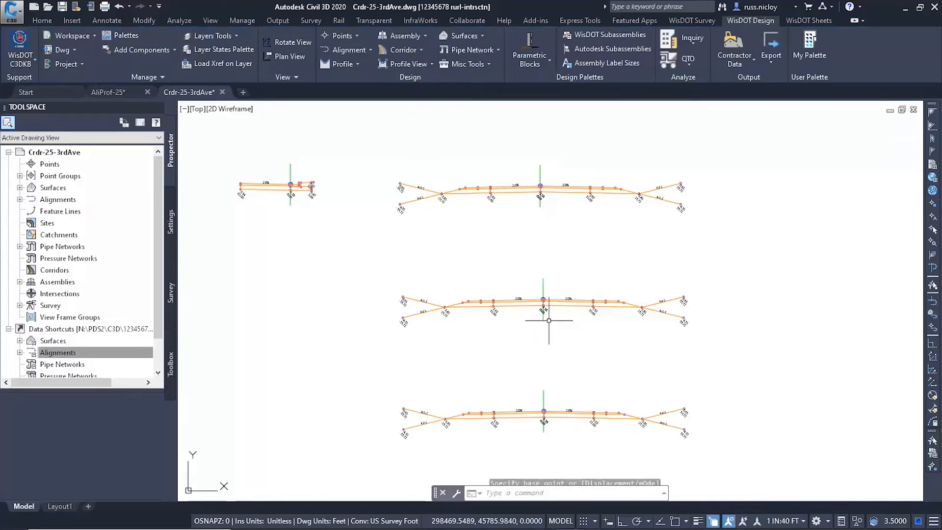
pyautogui.press('Escape')
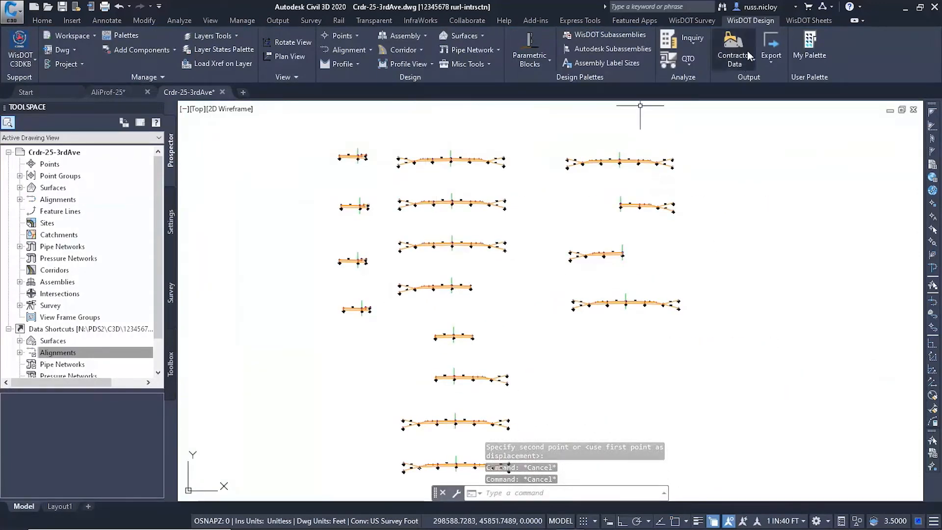
# Label all assemblies in the drawing with their names, using the Label Assembly tool at text size 0.0700.
pyautogui.click(425, 37)
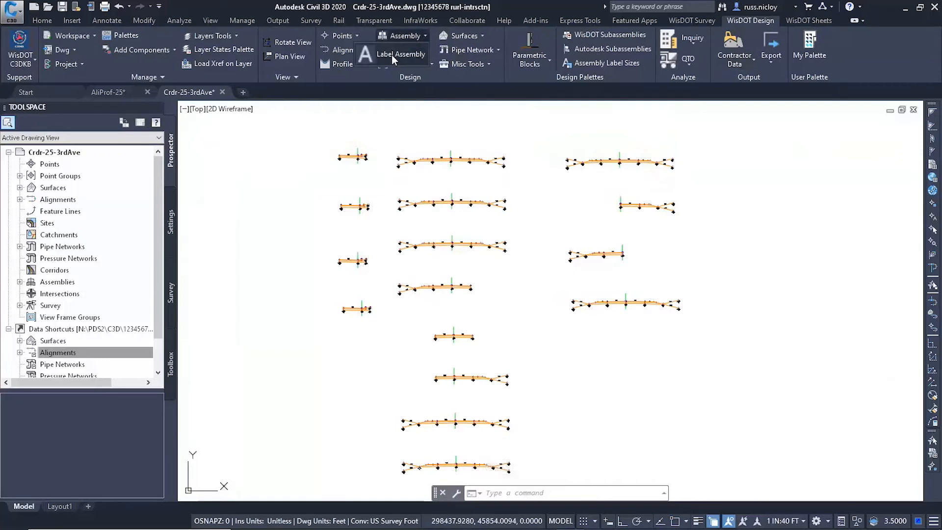
pyautogui.click(392, 55)
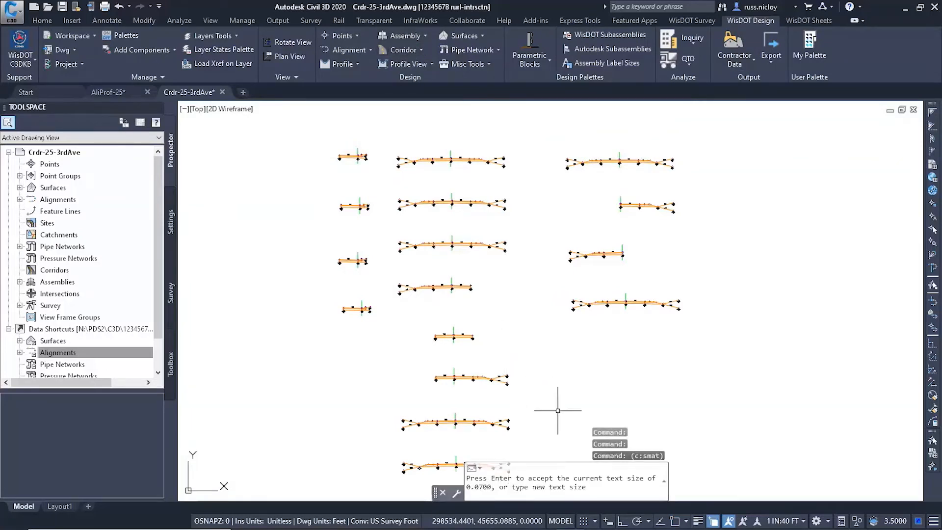
pyautogui.press('Return')
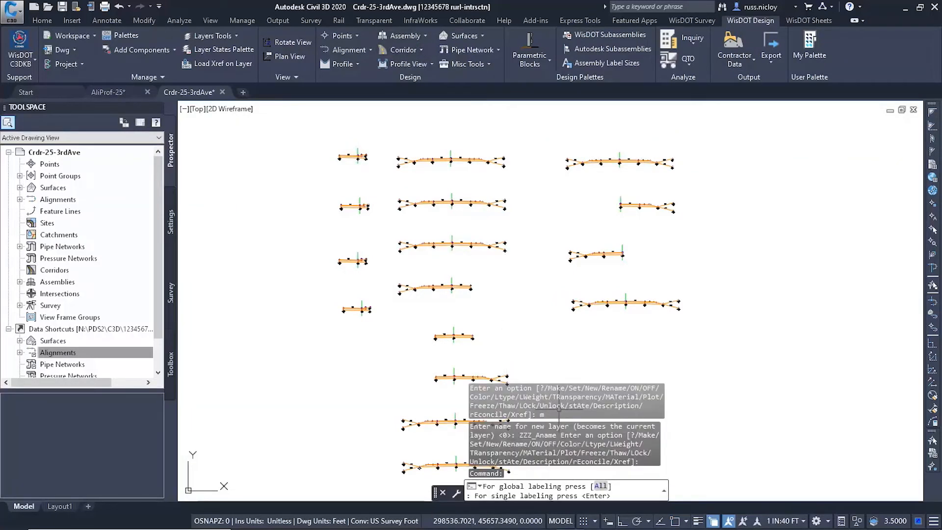
pyautogui.press('Return')
# Examine the name labels of the 25-Full, 3rdAve-Full and Curb Return Fillet assemblies against their sections.
pyautogui.moveTo(594, 353); pyautogui.dragTo(619, 284, button='middle')
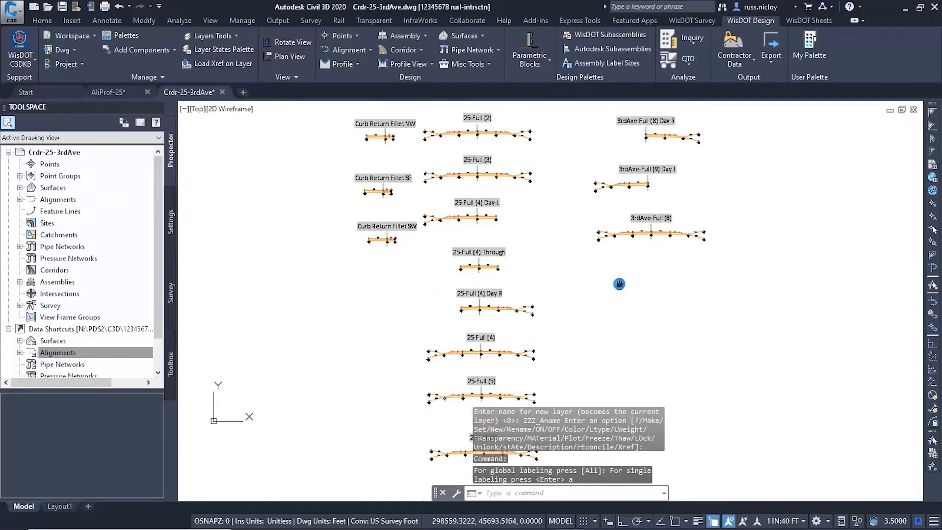
pyautogui.moveTo(522, 320)
pyautogui.mouseDown(button='middle')
pyautogui.moveTo(517, 260)
pyautogui.moveTo(477, 263)
pyautogui.mouseUp(button='middle')
pyautogui.scroll(4, 469, 247)
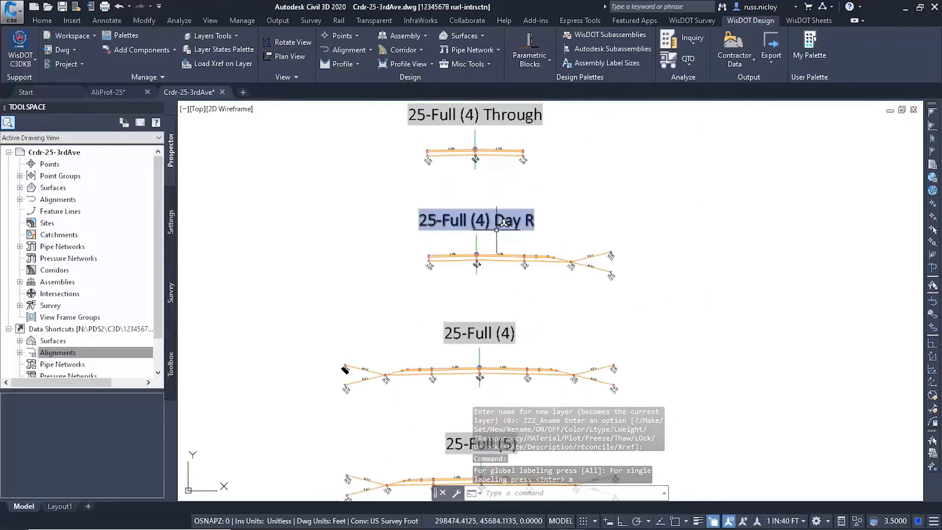
pyautogui.moveTo(510, 116); pyautogui.dragTo(498, 346, button='middle')
pyautogui.moveTo(527, 157); pyautogui.dragTo(584, 326, button='middle')
pyautogui.scroll(-2, 584, 326)
pyautogui.moveTo(584, 288); pyautogui.dragTo(583, 313, button='middle')
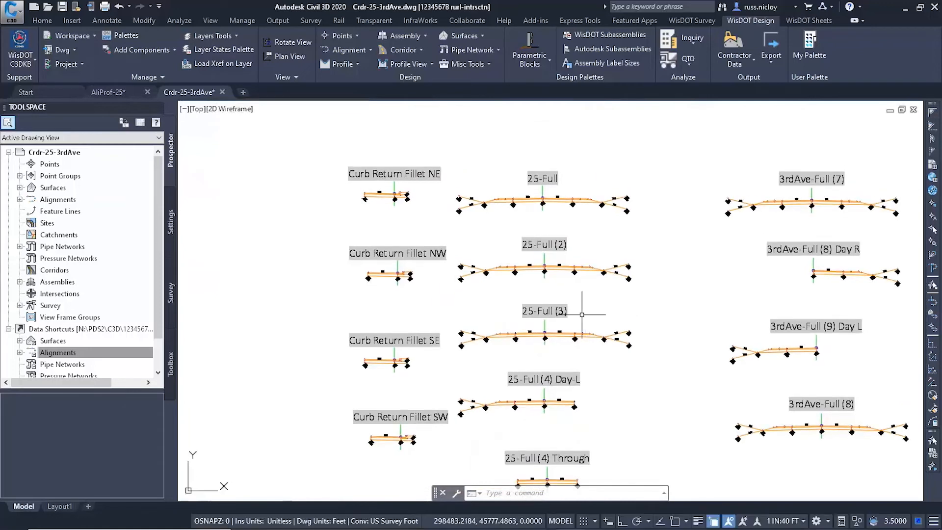
pyautogui.moveTo(638, 393); pyautogui.dragTo(567, 321, button='middle')
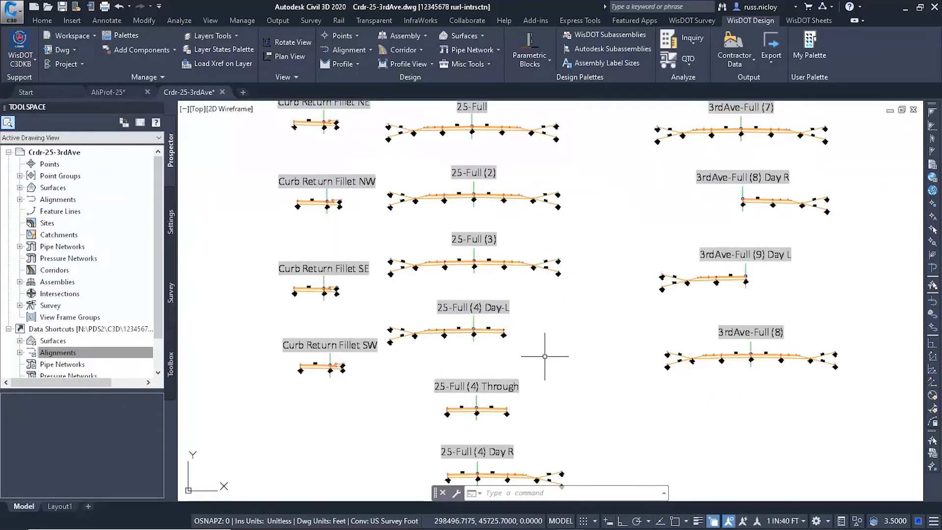
# Start a new corridor named 25-3rdAve with alignment 25 and profile 25-Prop as its baseline.
pyautogui.scroll(-6, 694, 268)
pyautogui.moveTo(535, 305)
pyautogui.mouseDown(button='middle')
pyautogui.moveTo(557, 300)
pyautogui.moveTo(656, 332)
pyautogui.mouseUp(button='middle')
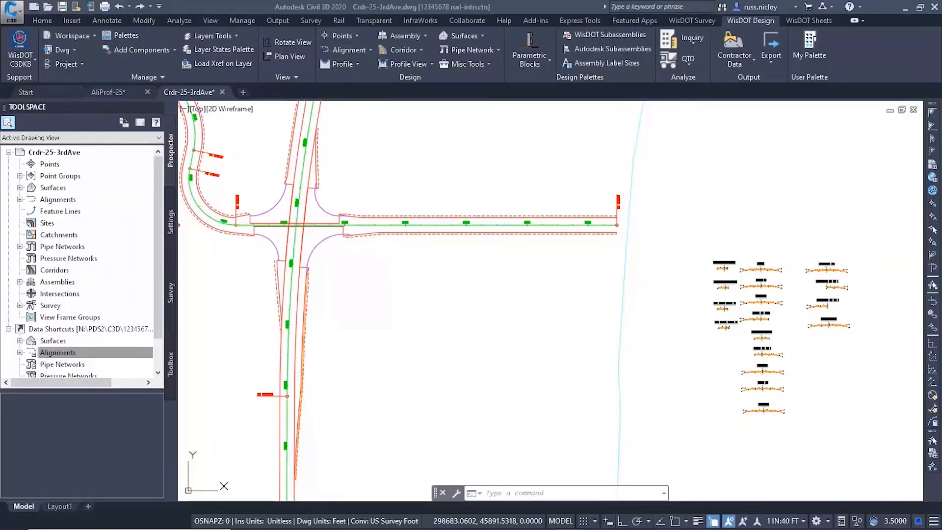
pyautogui.click(394, 411)
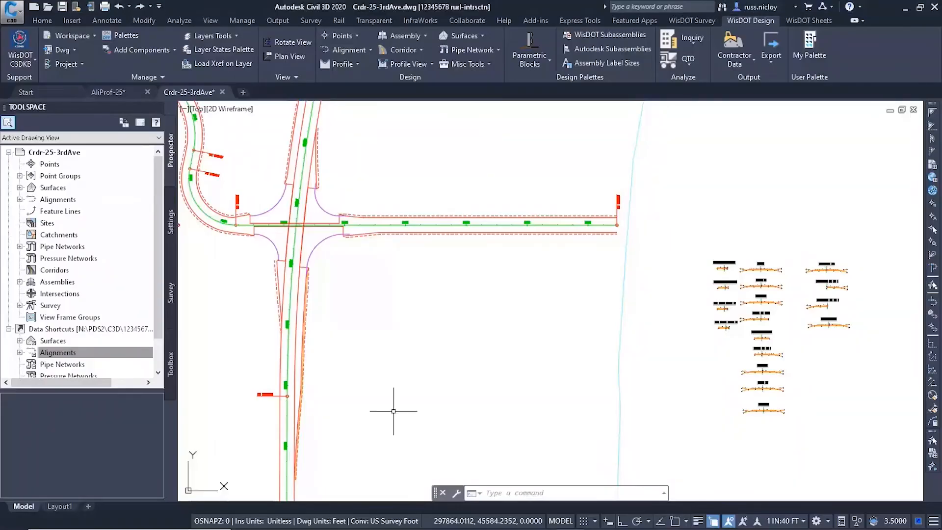
pyautogui.moveTo(474, 414); pyautogui.dragTo(561, 378, button='middle')
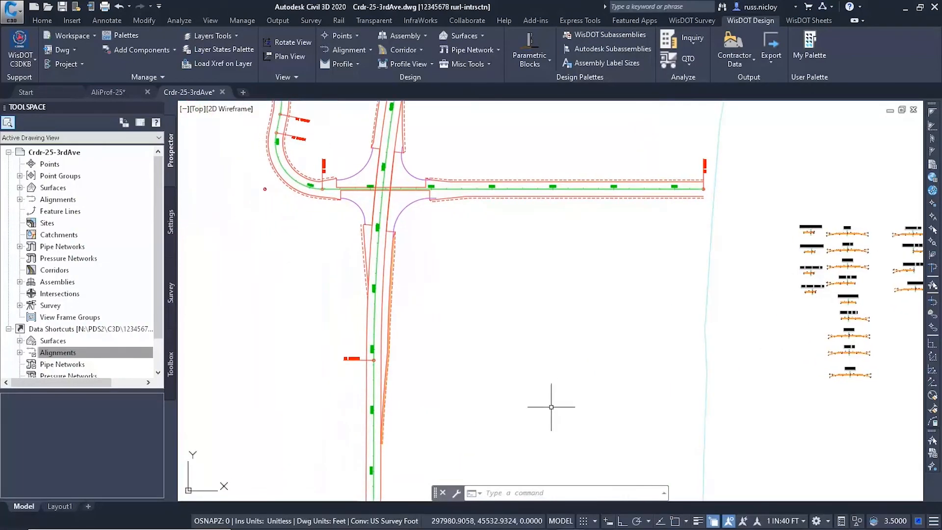
pyautogui.moveTo(541, 415); pyautogui.dragTo(627, 321, button='middle')
pyautogui.moveTo(554, 394); pyautogui.dragTo(653, 346, button='middle')
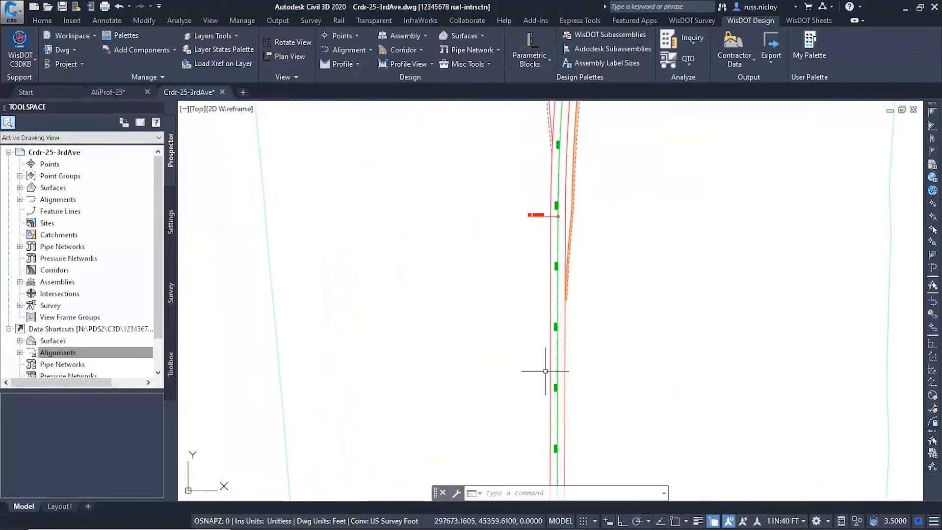
pyautogui.click(35, 22)
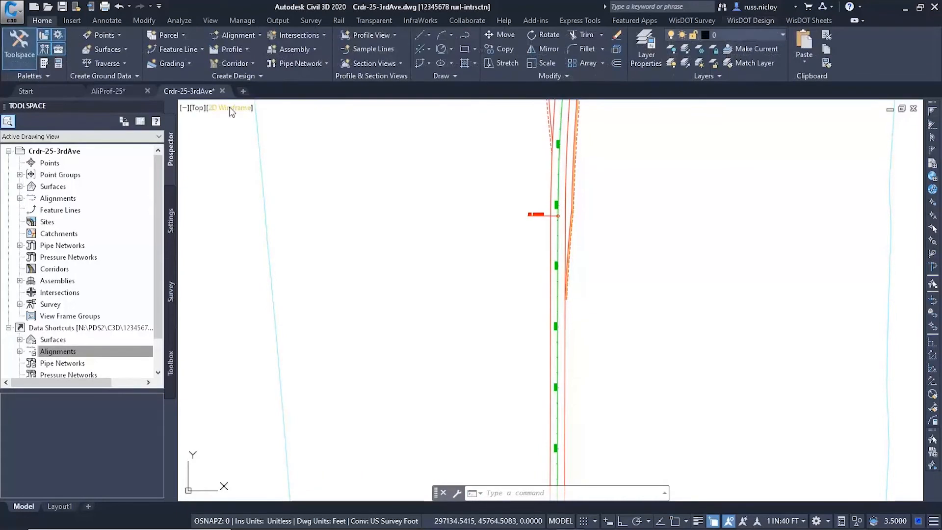
pyautogui.click(252, 63)
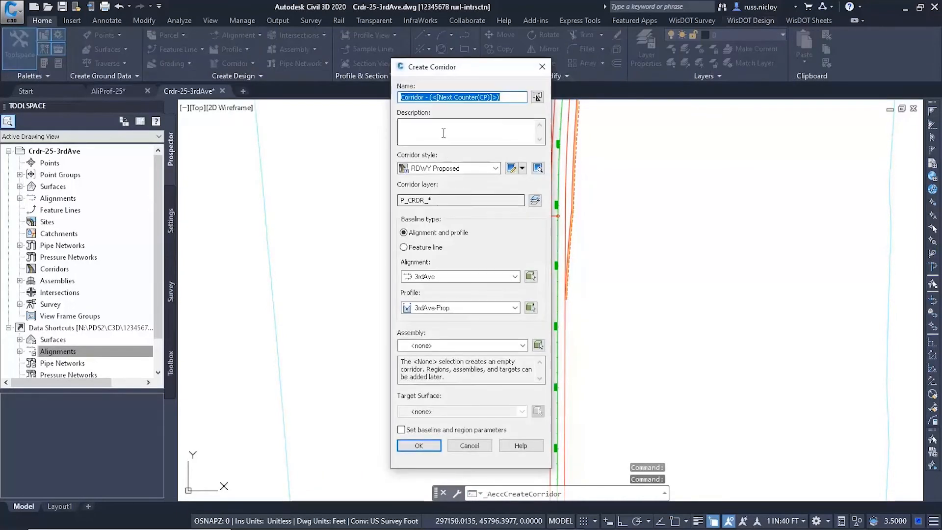
pyautogui.write('25-3rdAve')
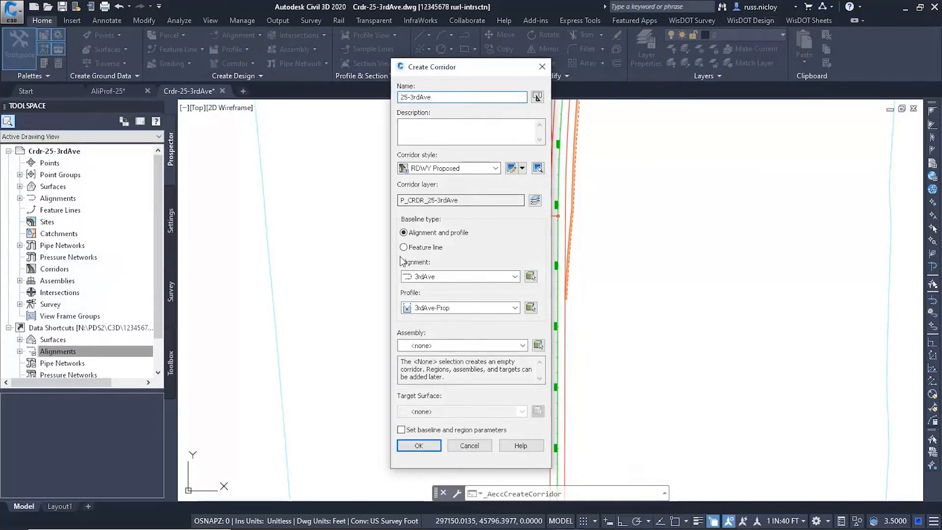
pyautogui.click(444, 277)
pyautogui.click(430, 316)
pyautogui.click(434, 309)
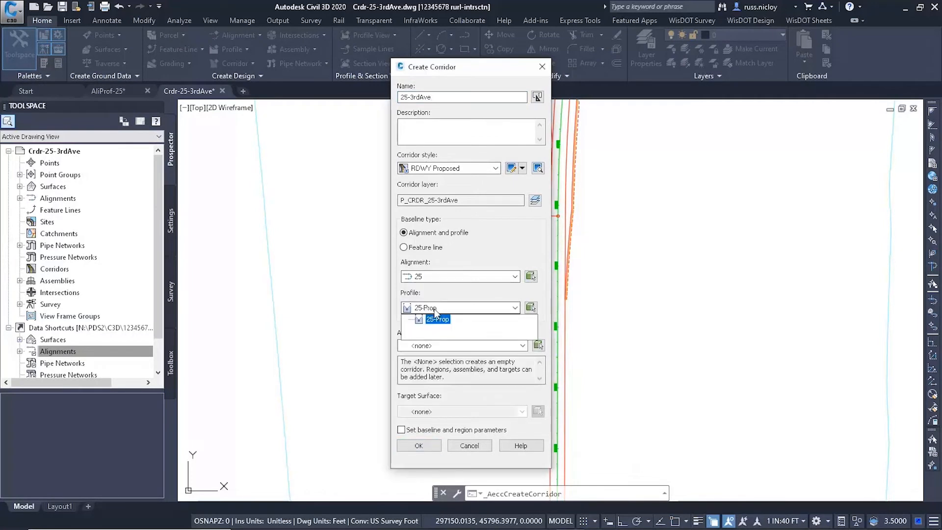
pyautogui.click(439, 320)
# Assign assembly 25-Full and target surface Exist to the corridor, and create it with baseline and region parameters enabled.
pyautogui.click(427, 346)
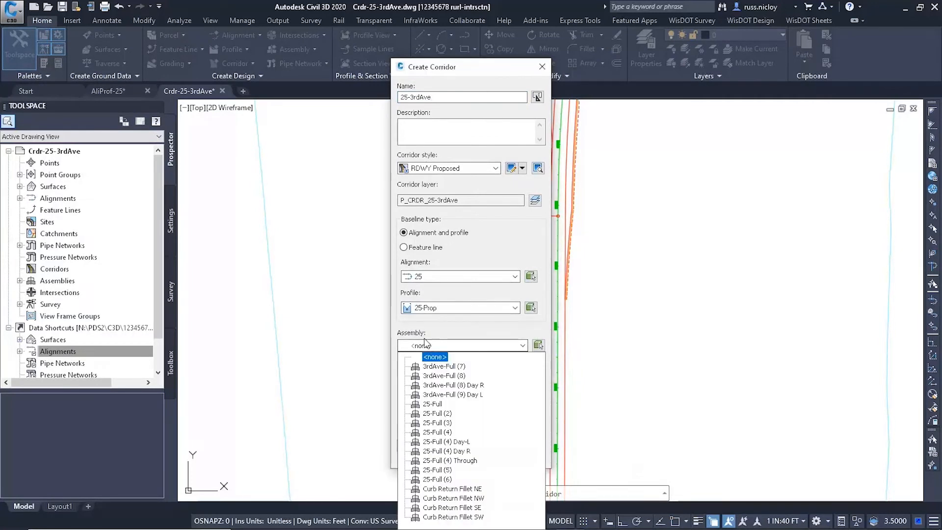
pyautogui.click(437, 405)
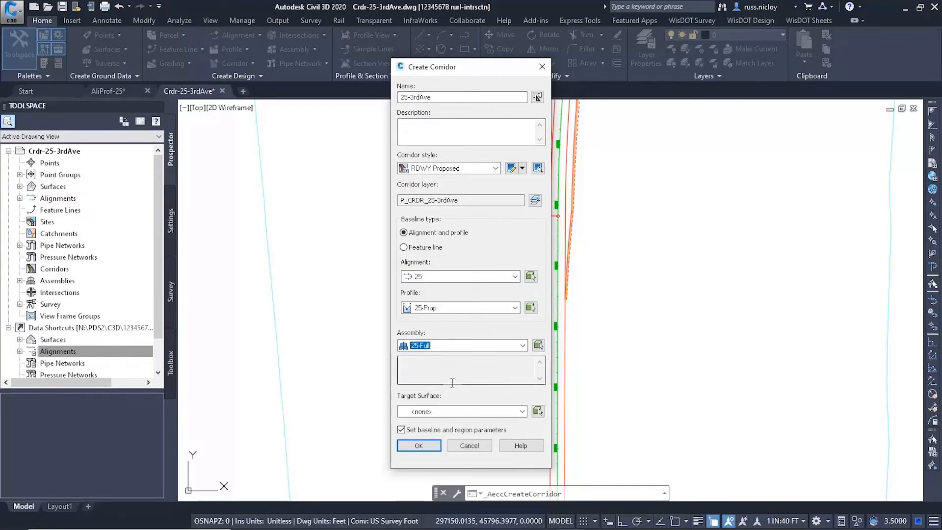
pyautogui.click(429, 412)
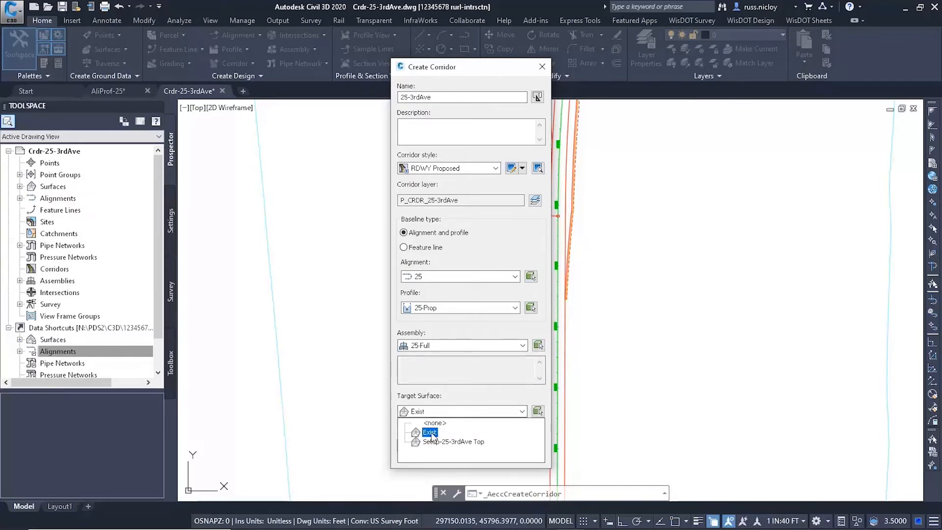
pyautogui.click(428, 432)
pyautogui.click(426, 444)
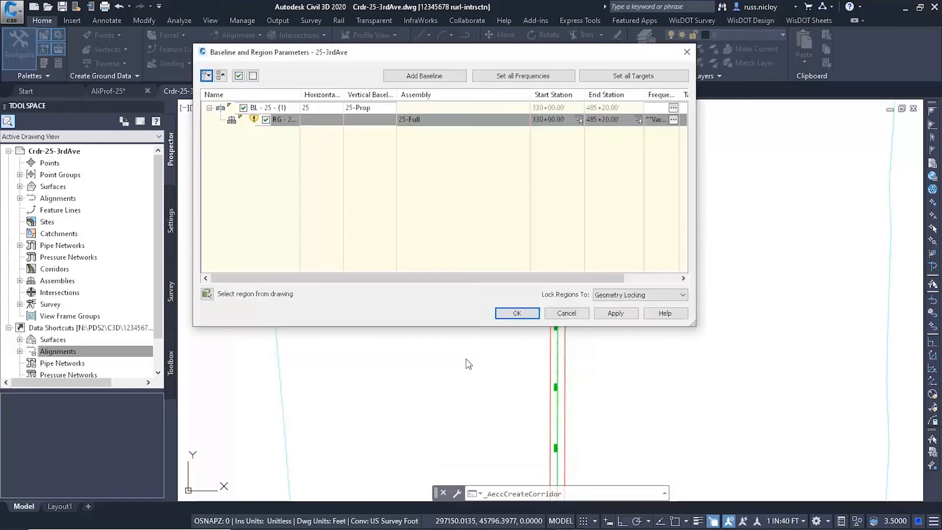
# Set the start station of the 25-Full region on baseline 25 to 349+00.
pyautogui.click(579, 121)
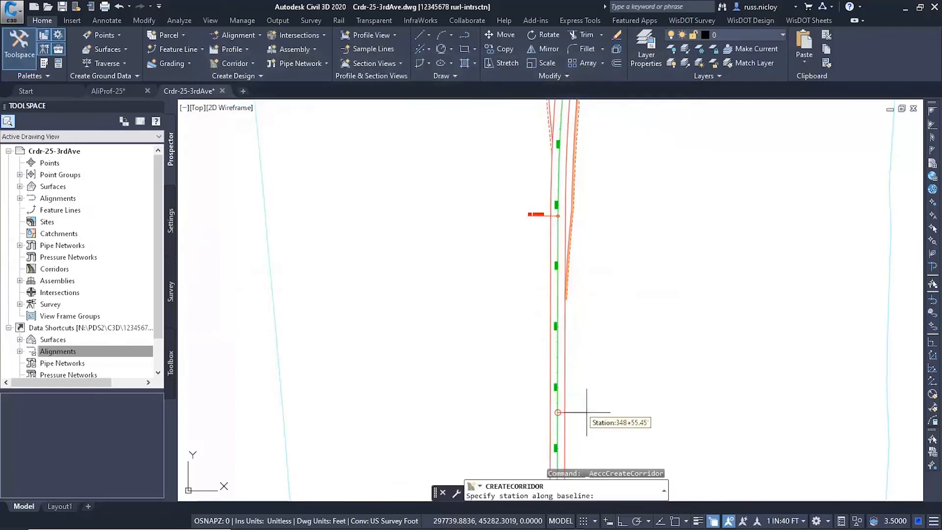
pyautogui.scroll(5, 564, 383)
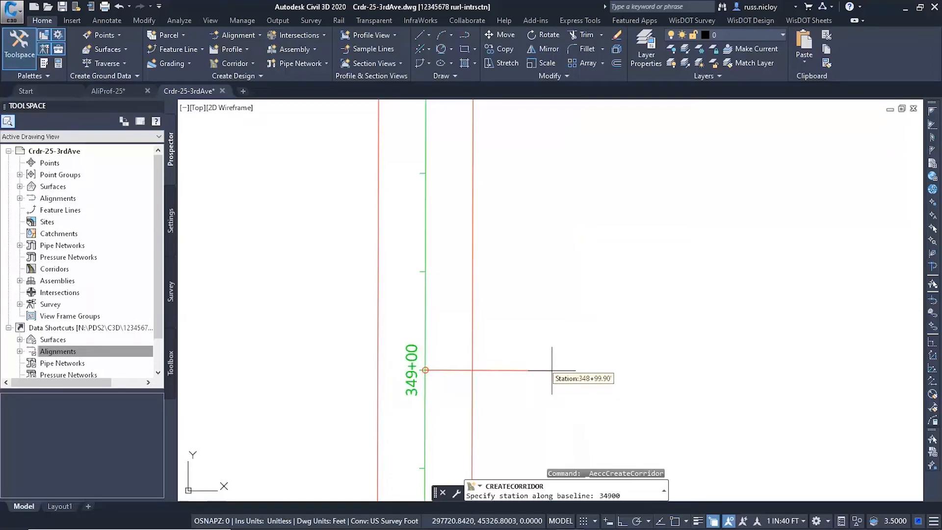
pyautogui.press('Return')
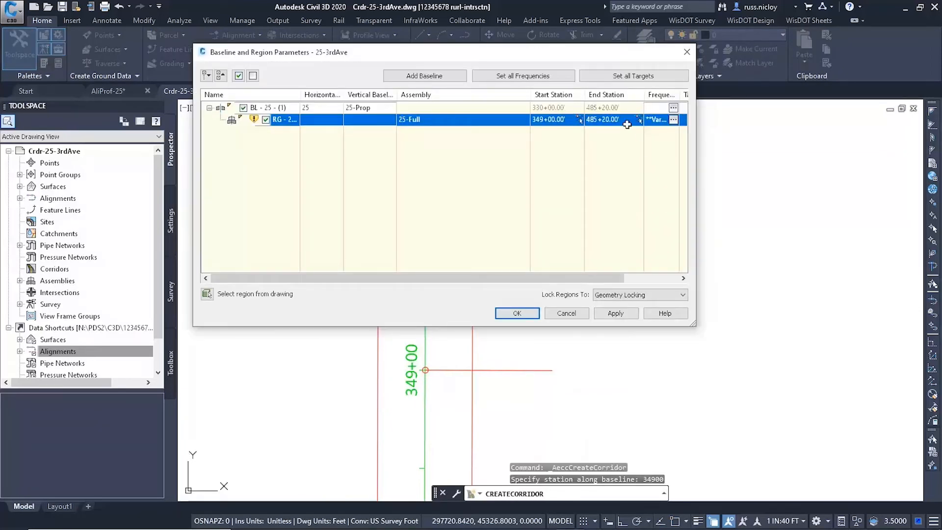
# End the 25-Full region at station 350+52.32, snapping to the apparent intersection where the right-side taper line meets the lane edge.
pyautogui.click(639, 122)
pyautogui.scroll(-1, 584, 236)
pyautogui.moveTo(583, 204); pyautogui.dragTo(579, 362, button='middle')
pyautogui.moveTo(570, 156); pyautogui.dragTo(582, 338, button='middle')
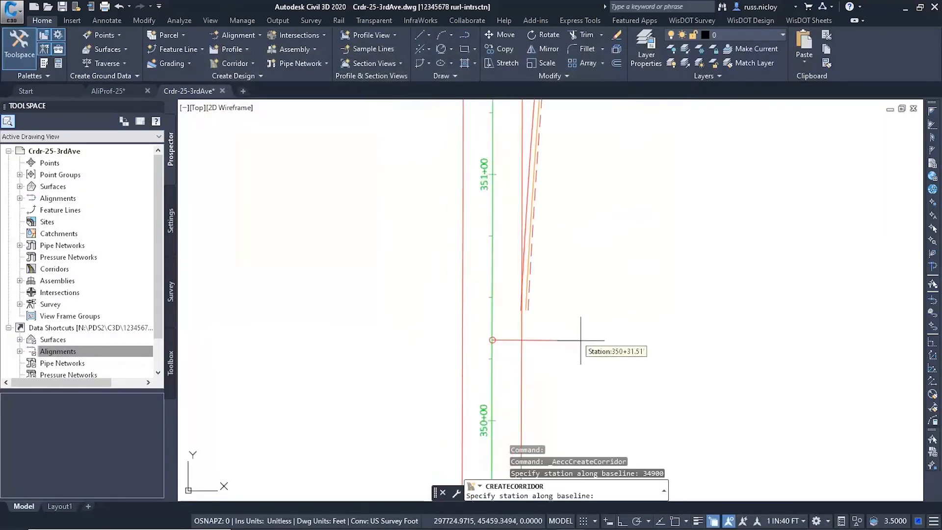
pyautogui.scroll(2, 538, 314)
pyautogui.moveTo(540, 308); pyautogui.dragTo(536, 228, button='middle')
pyautogui.scroll(2, 536, 229)
pyautogui.keyDown('shift'); pyautogui.rightClick(559, 229); pyautogui.keyUp('shift')
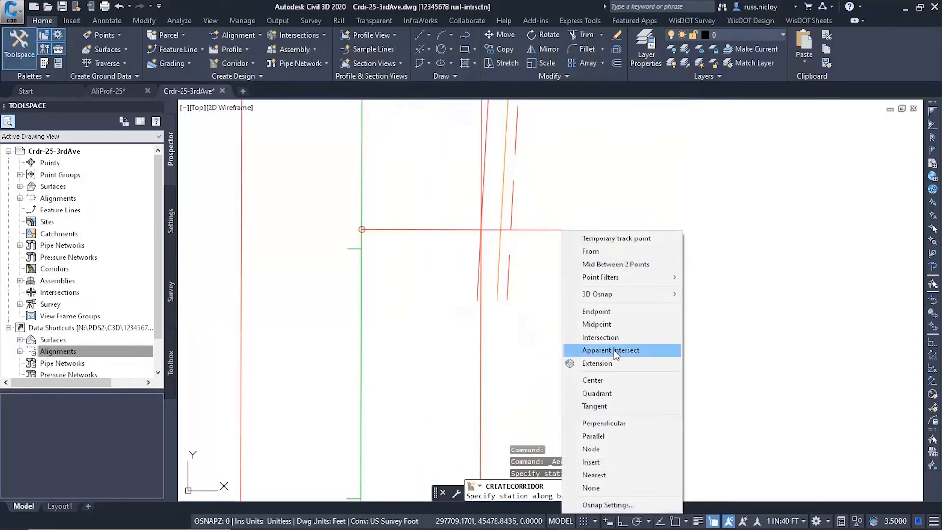
pyautogui.click(589, 350)
pyautogui.click(482, 226)
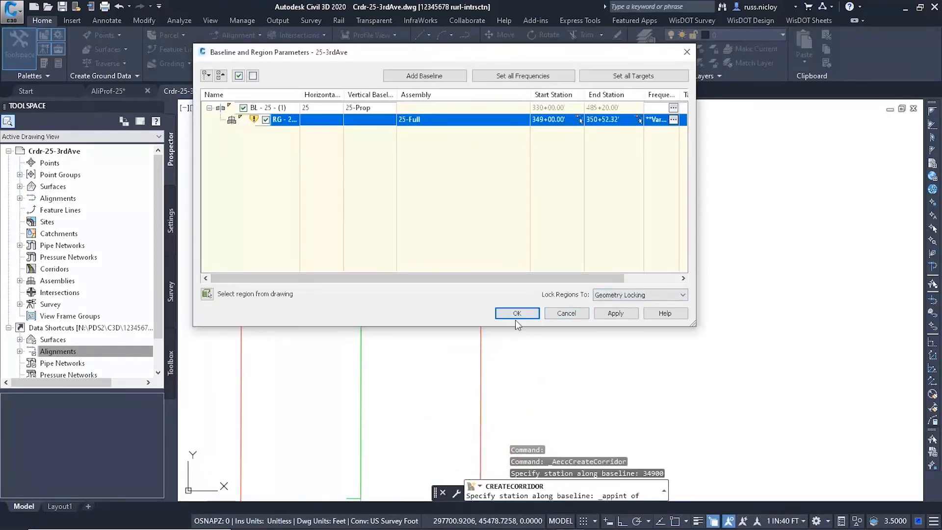
# Widen the region parameters table and insert a region with assembly 25-Full (2) after the 25-Full region.
pyautogui.moveTo(690, 323); pyautogui.dragTo(773, 324)
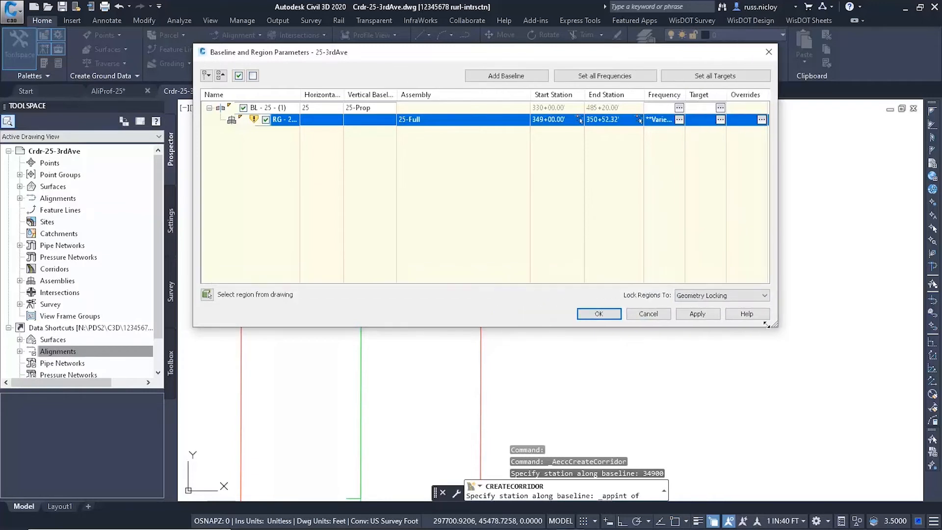
pyautogui.moveTo(510, 97); pyautogui.dragTo(510, 97)
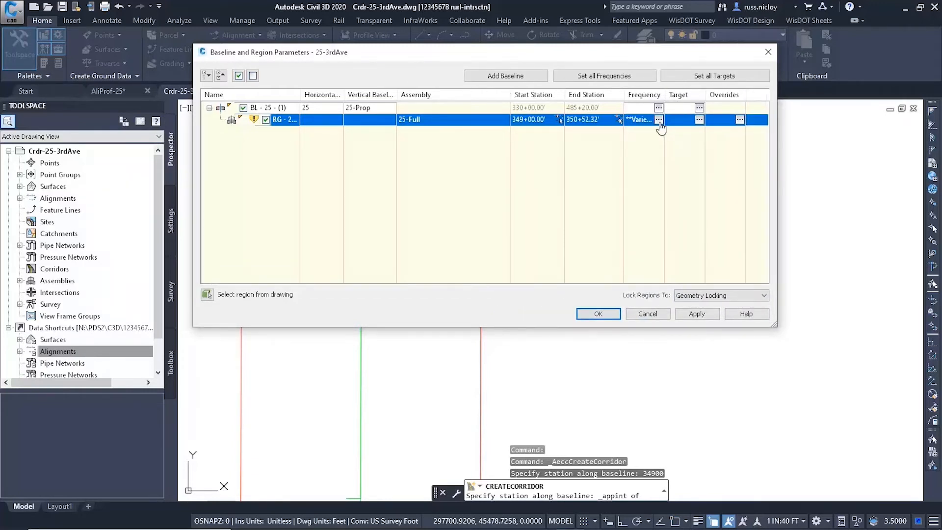
pyautogui.rightClick(287, 120)
pyautogui.click(325, 141)
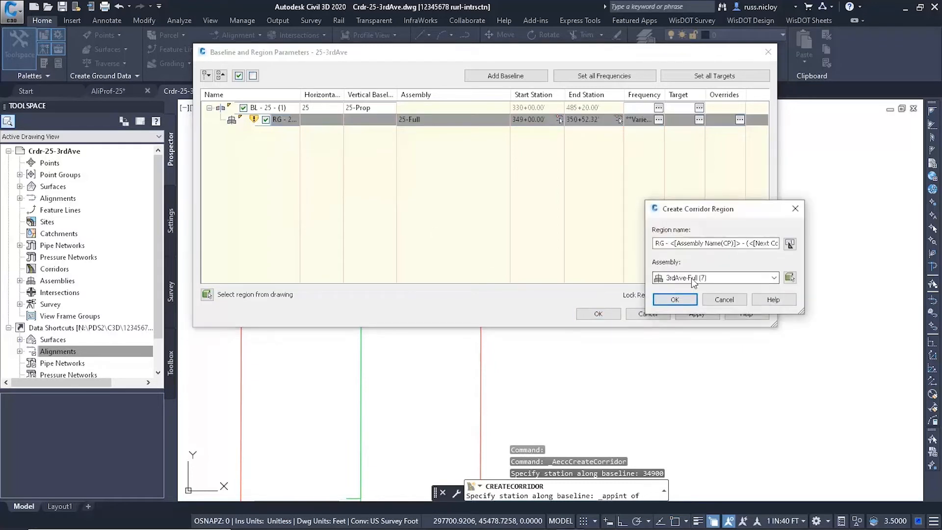
pyautogui.click(694, 279)
pyautogui.click(684, 330)
pyautogui.click(675, 299)
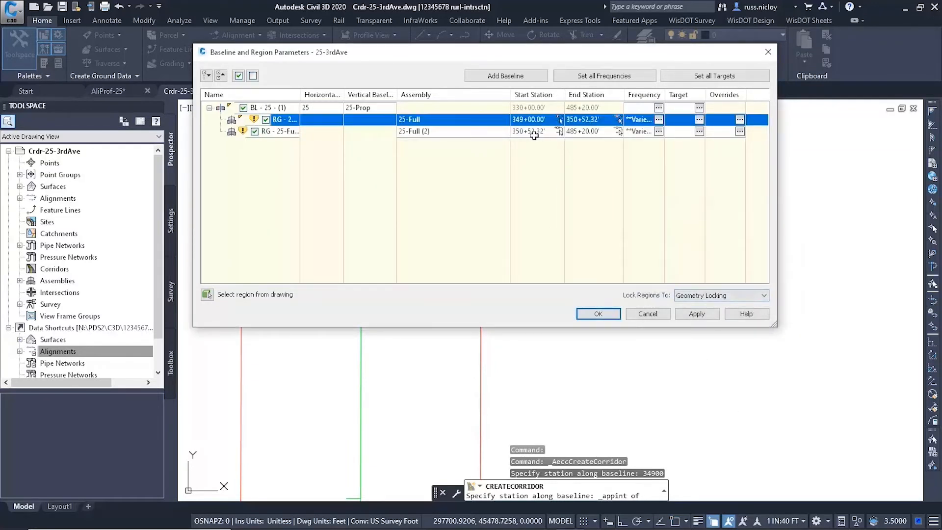
# End the 25-Full (2) region at station 353+03.79, snapping to the endpoint of the left-side taper line near 353+00.
pyautogui.click(618, 133)
pyautogui.scroll(3, 551, 193)
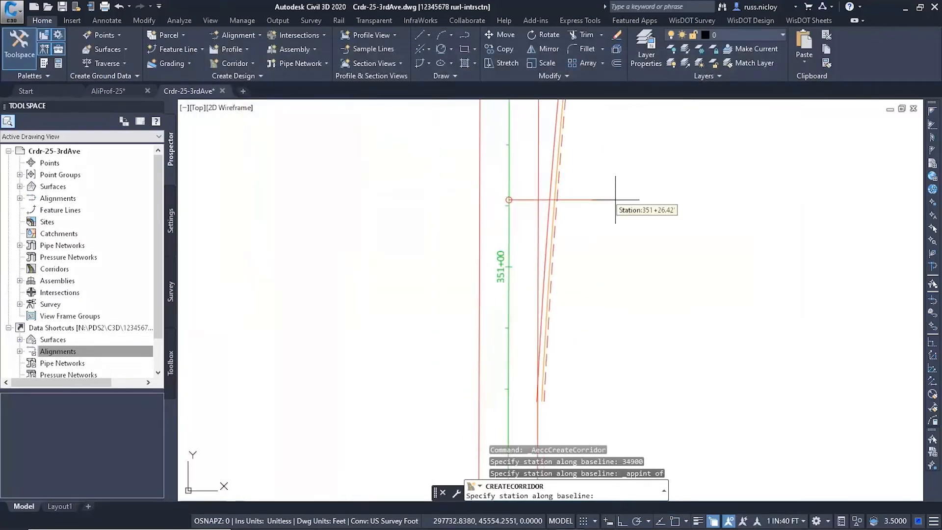
pyautogui.moveTo(622, 303); pyautogui.dragTo(619, 483, button='middle')
pyautogui.scroll(4, 478, 262)
pyautogui.moveTo(475, 261); pyautogui.dragTo(483, 368, button='middle')
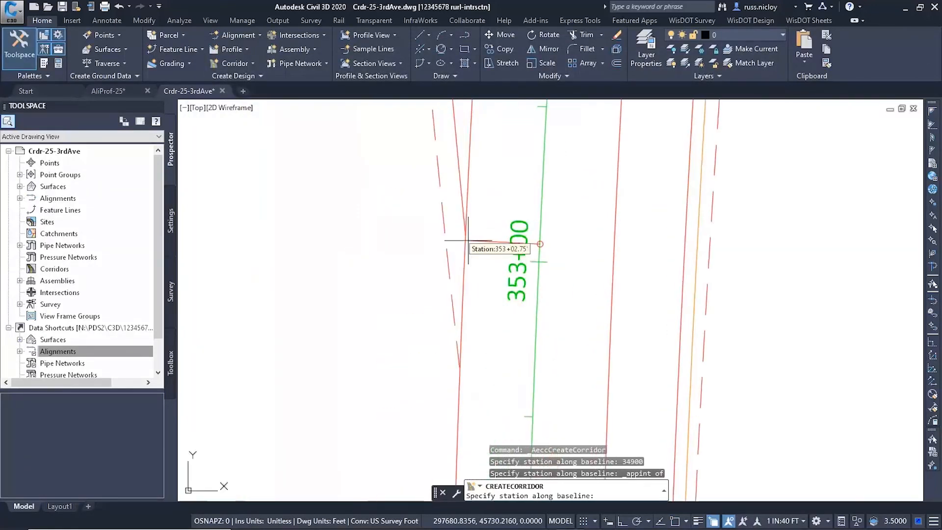
pyautogui.click(502, 326)
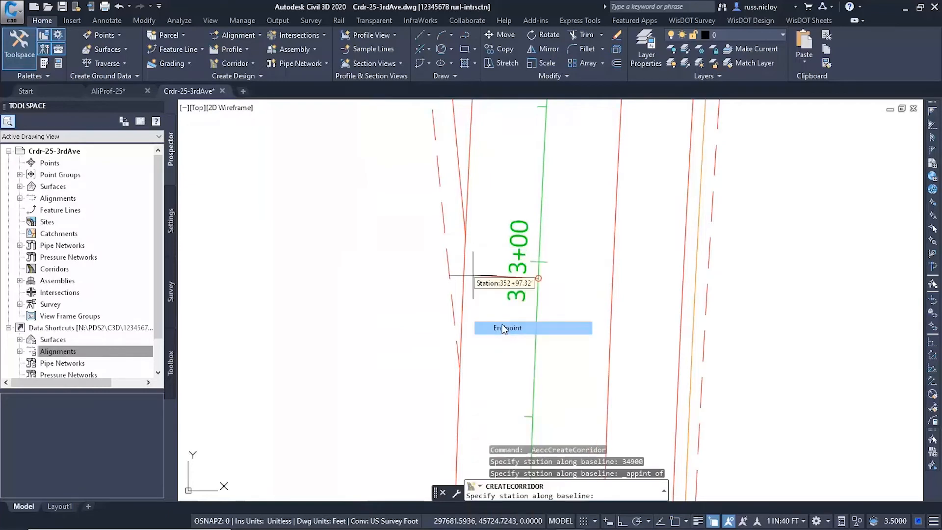
pyautogui.click(463, 210)
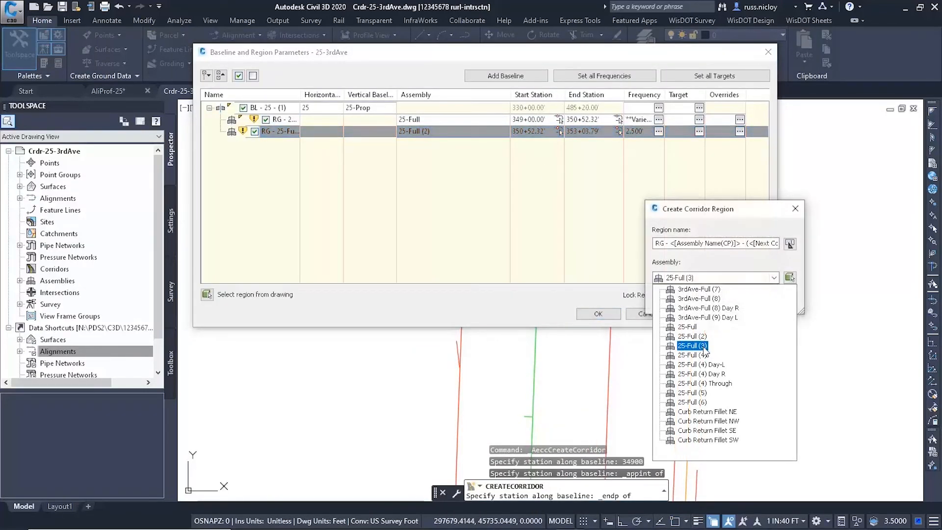
# Add a region with assembly 25-Full (3) and end it at station 353+95.55, snapping to the line endpoint by the right-side curb return.
pyautogui.click(704, 346)
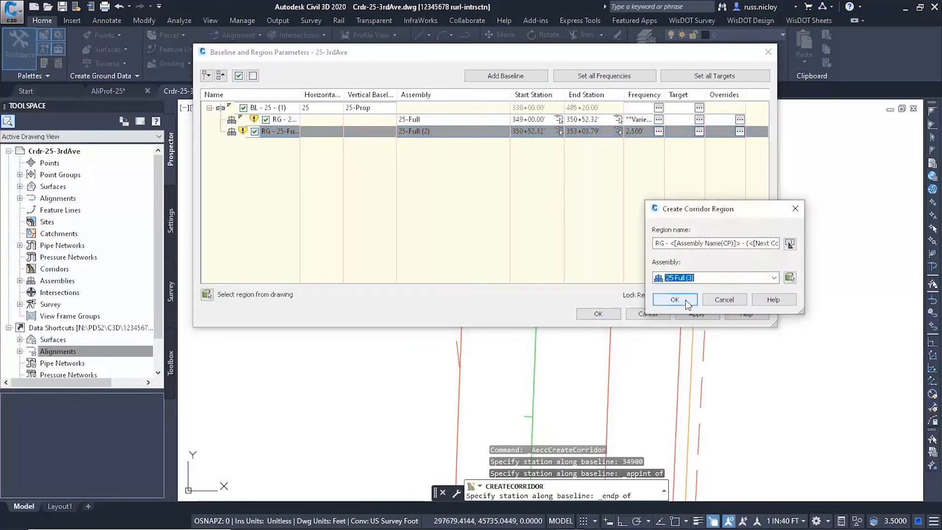
pyautogui.click(674, 299)
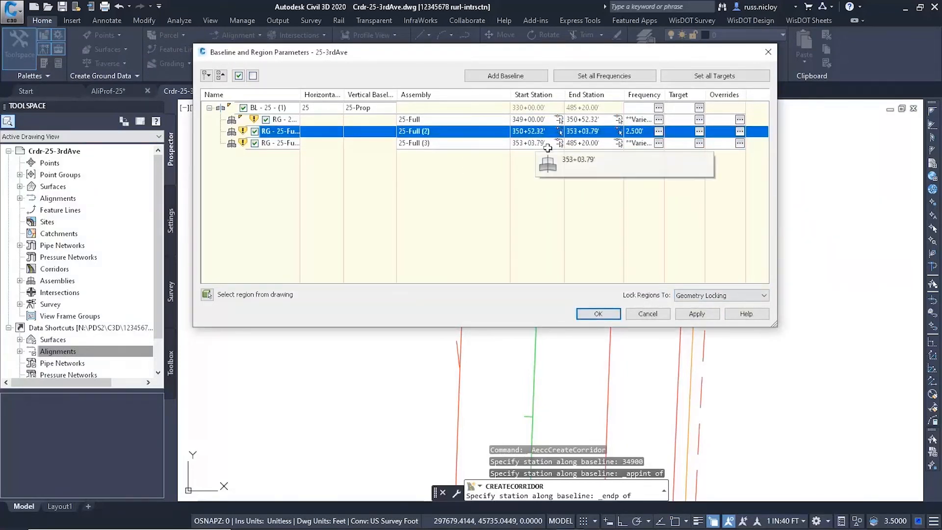
pyautogui.click(618, 143)
pyautogui.scroll(4, 614, 294)
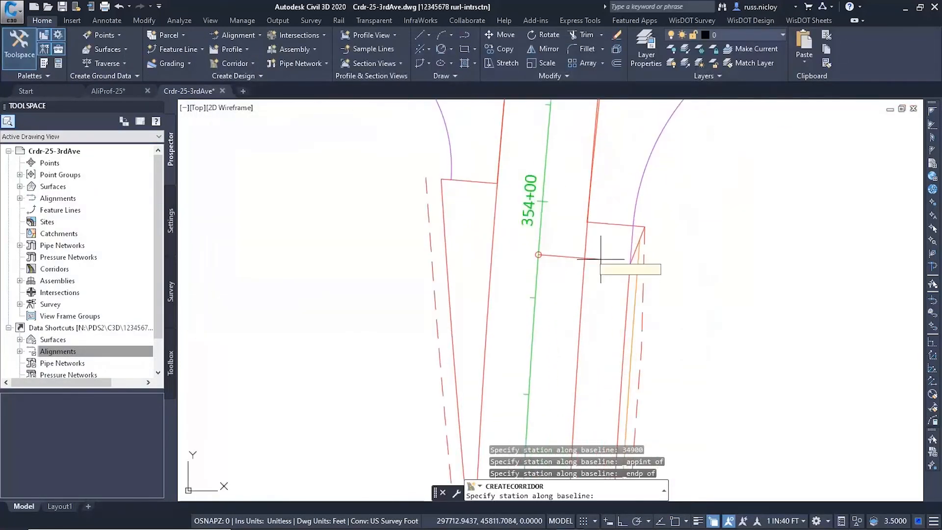
pyautogui.keyDown('shift'); pyautogui.rightClick(611, 247); pyautogui.keyUp('shift')
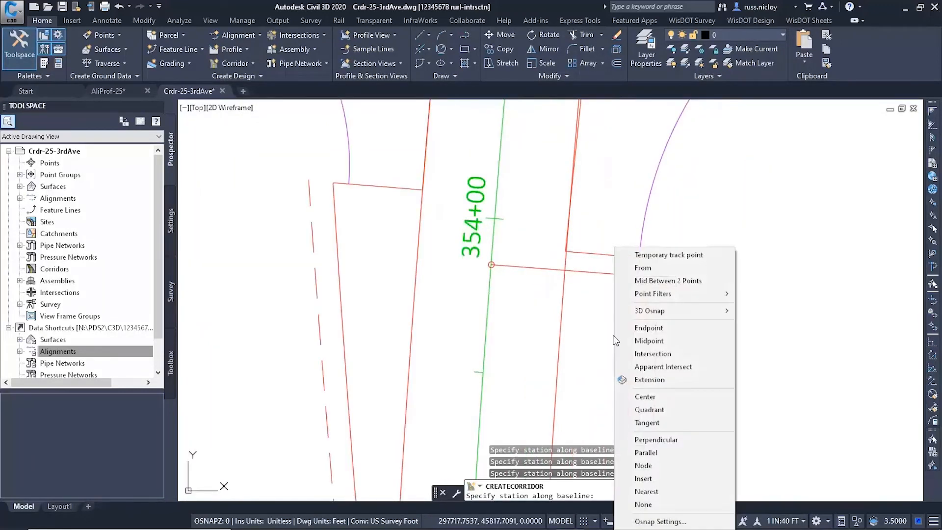
pyautogui.click(641, 327)
pyautogui.click(640, 250)
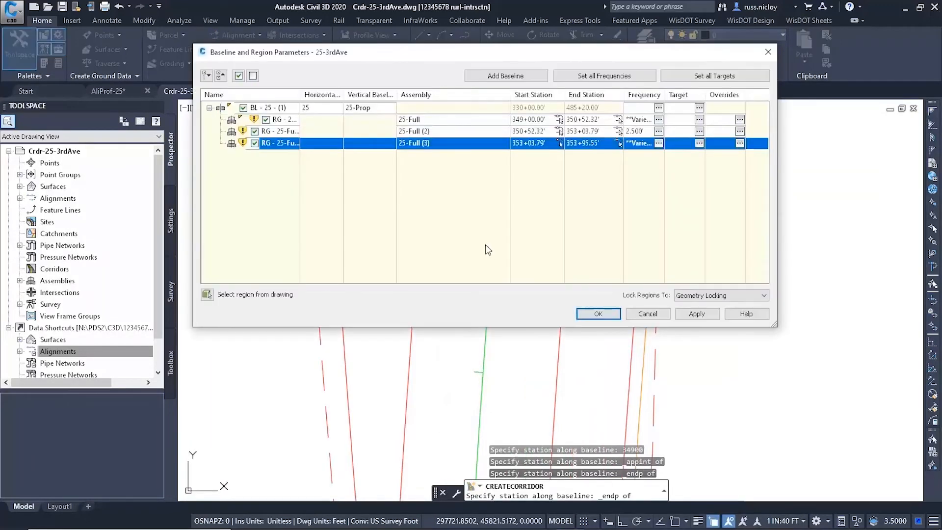
# Set the 25-Full (3) region's assembly frequency to 2.5 along tangents, curves, spirals and vertical curves.
pyautogui.click(658, 143)
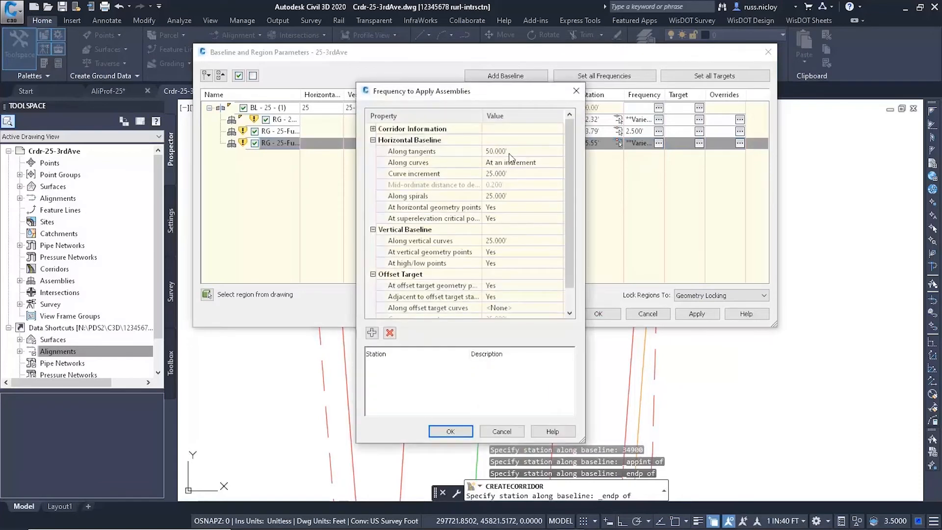
pyautogui.press('Return')
pyautogui.click(519, 174)
pyautogui.write('2.5')
pyautogui.press('Return')
pyautogui.click(513, 197)
pyautogui.write('2.5')
pyautogui.press('Return')
pyautogui.click(512, 241)
pyautogui.write('2.5')
pyautogui.click(458, 432)
# Set the 25-Full (2) region's tangent, curve, spiral and vertical curve frequencies to 2.5.
pyautogui.click(658, 131)
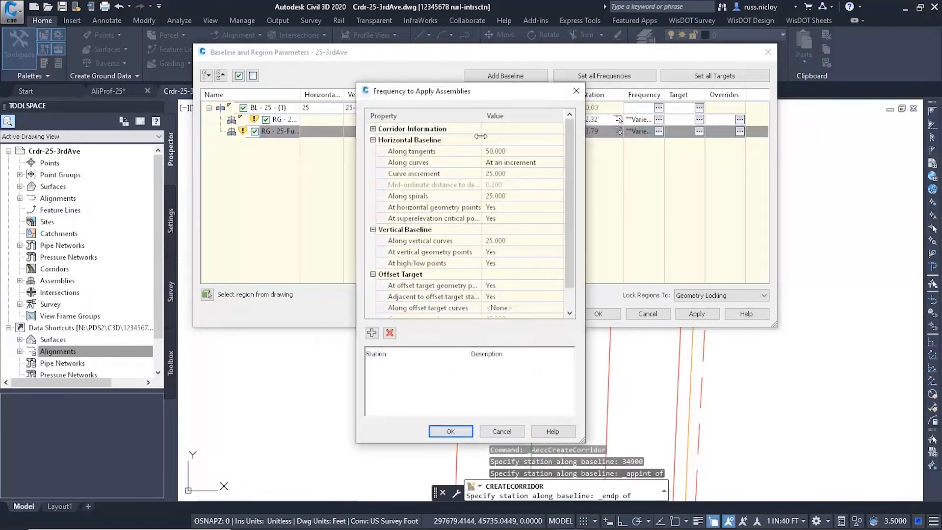
pyautogui.click(500, 151)
pyautogui.write('2.5')
pyautogui.press('Return')
pyautogui.click(505, 173)
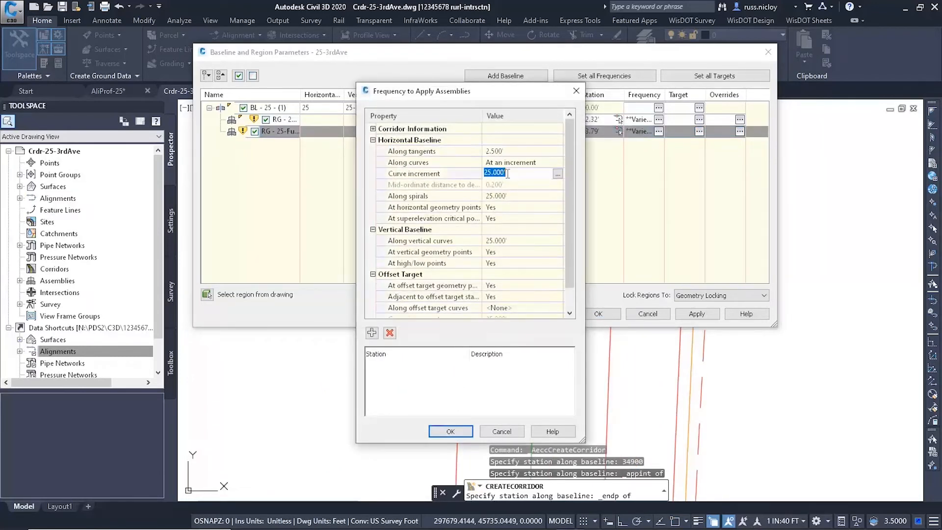
pyautogui.write('2.5')
pyautogui.press('Return')
pyautogui.click(510, 197)
pyautogui.write('2')
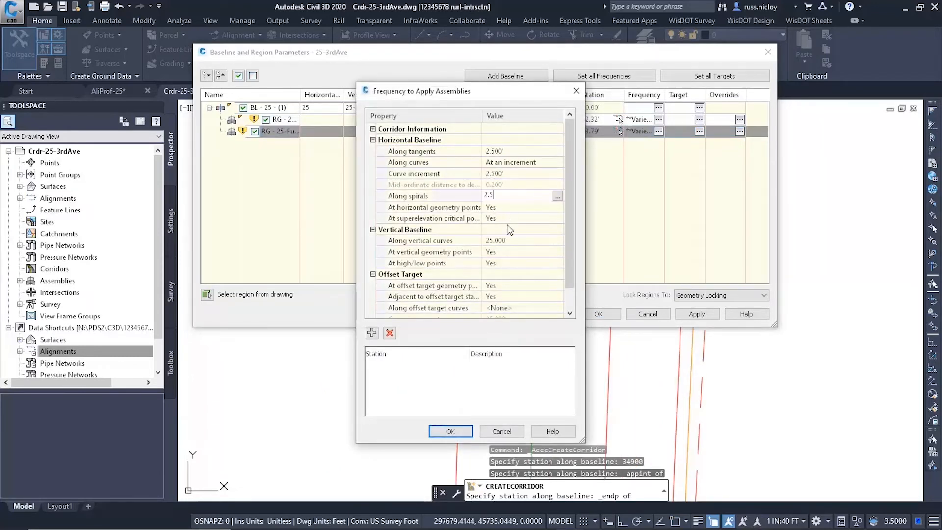
pyautogui.write('.5')
pyautogui.press('Return')
pyautogui.click(511, 241)
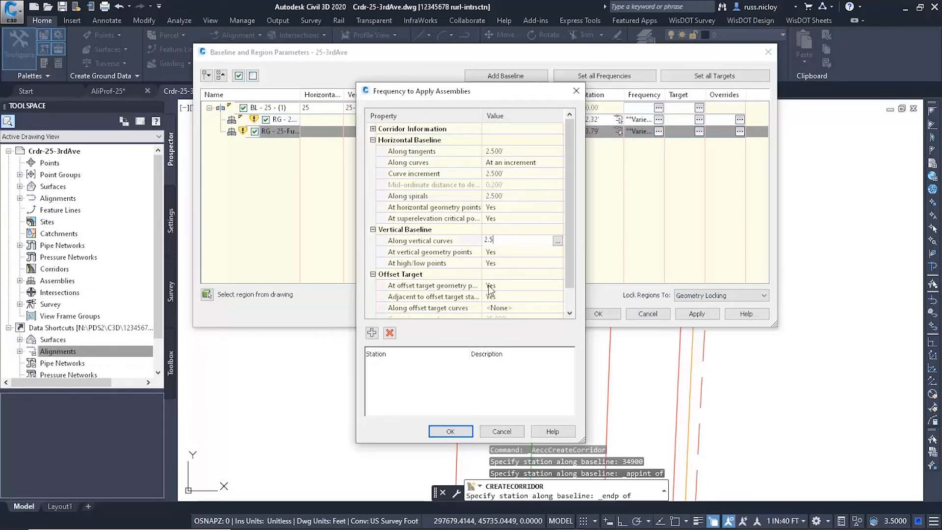
pyautogui.write('2.5')
pyautogui.click(454, 430)
# Insert a region with assembly 25-Full (4) after the 25-Full (3) region.
pyautogui.rightClick(285, 133)
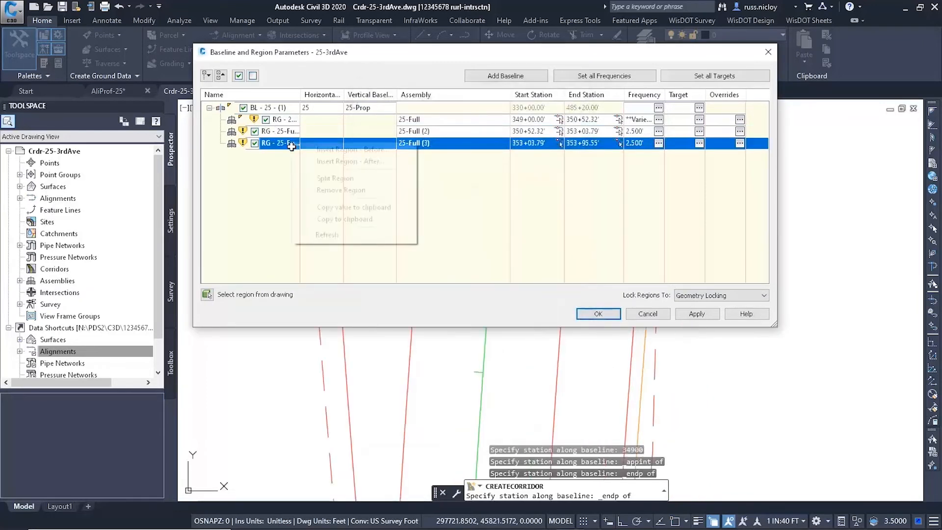
pyautogui.click(336, 160)
pyautogui.click(679, 278)
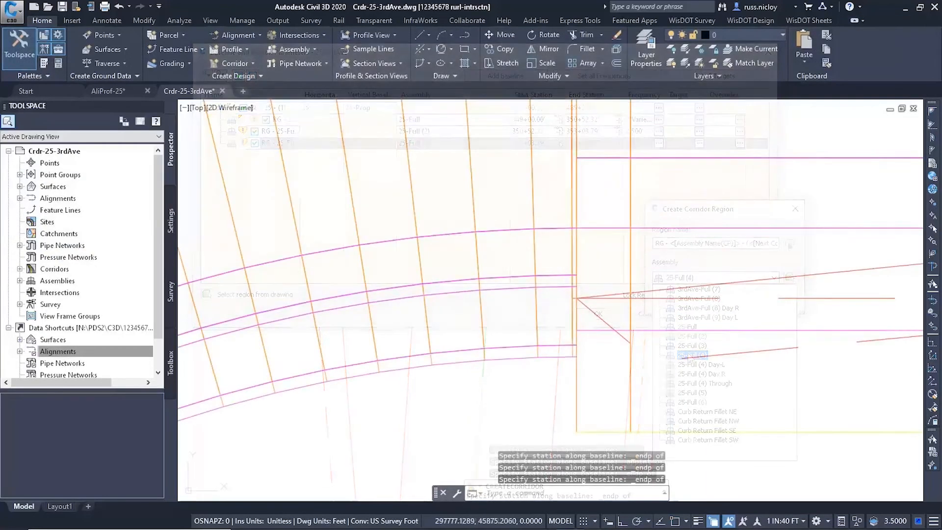
# Switch to CrdrTrgtAssgn-FullSection.csv in Excel and widen the subassembly and target parameter columns to show their full text.
pyautogui.scroll(-5, 470, 237)
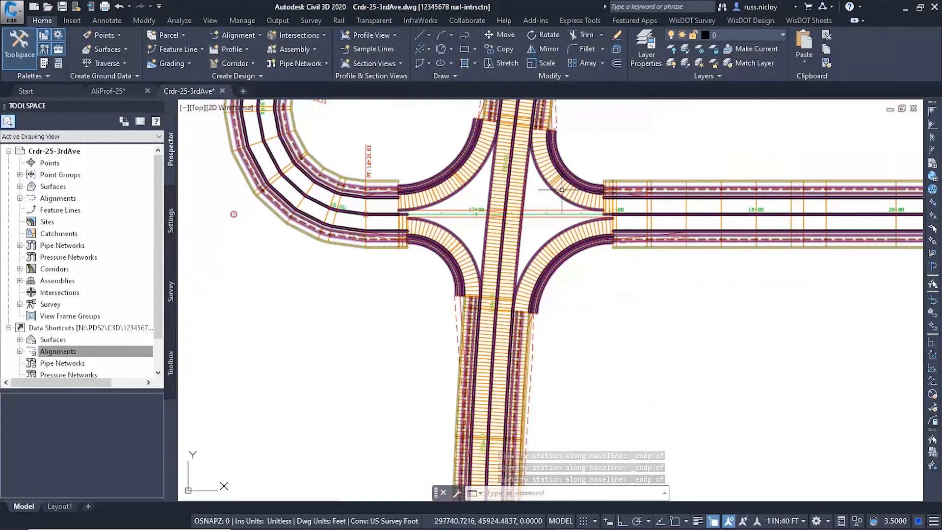
pyautogui.moveTo(548, 252); pyautogui.dragTo(599, 347, button='middle')
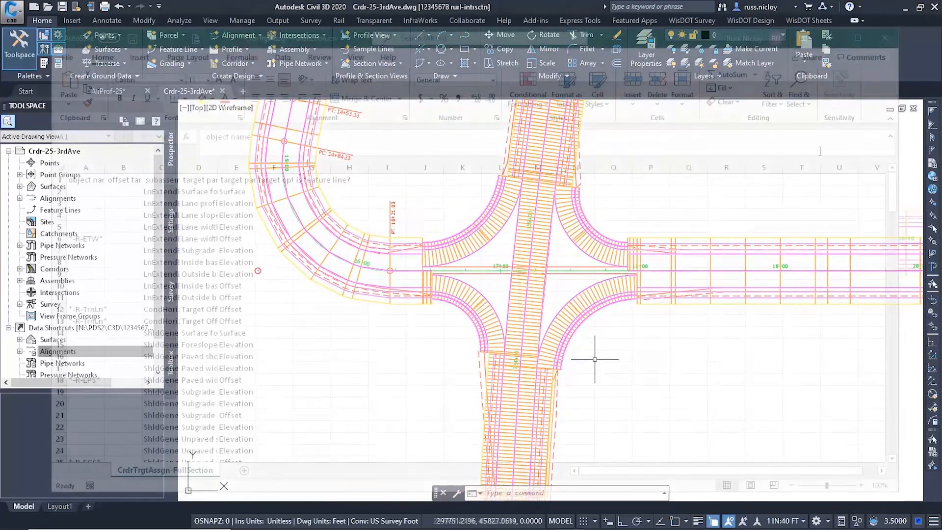
pyautogui.moveTo(105, 167); pyautogui.dragTo(128, 167)
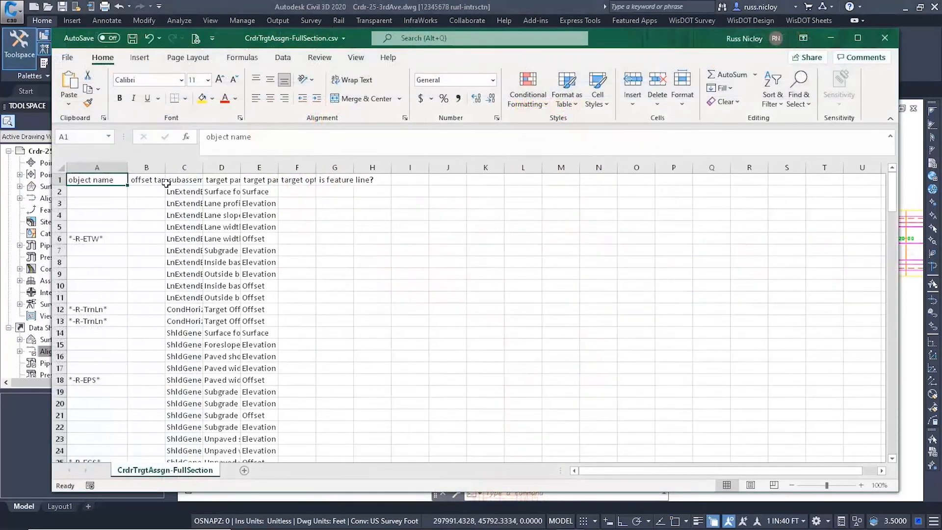
pyautogui.moveTo(203, 167); pyautogui.dragTo(413, 168)
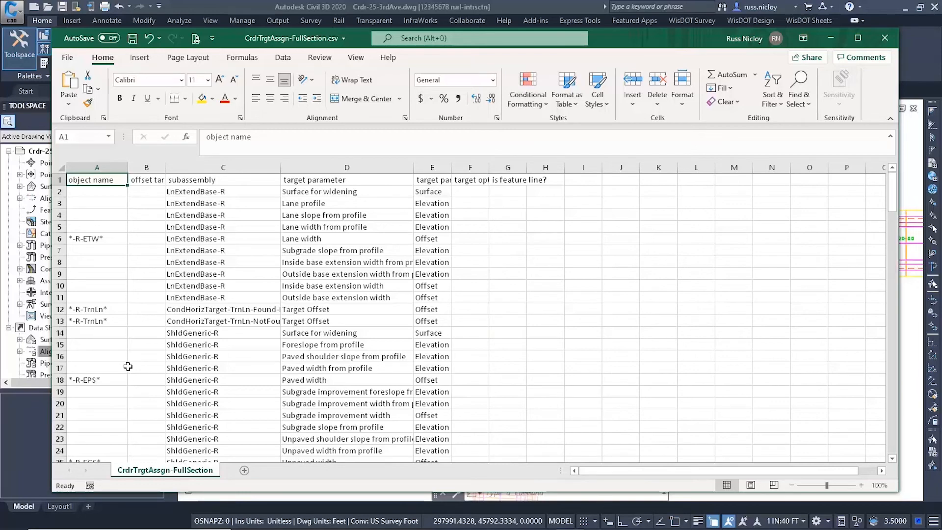
# Set up Assign Corridor Targets for the 25-3rdAve corridor's 25-Prop baseline, region 349+00.00 - 350+52.32, zooming to the region.
pyautogui.click(759, 19)
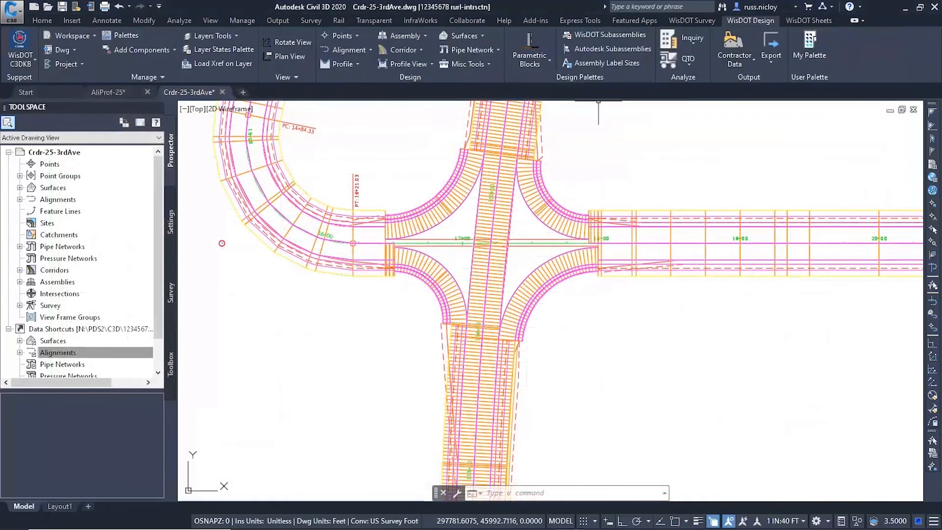
pyautogui.click(422, 50)
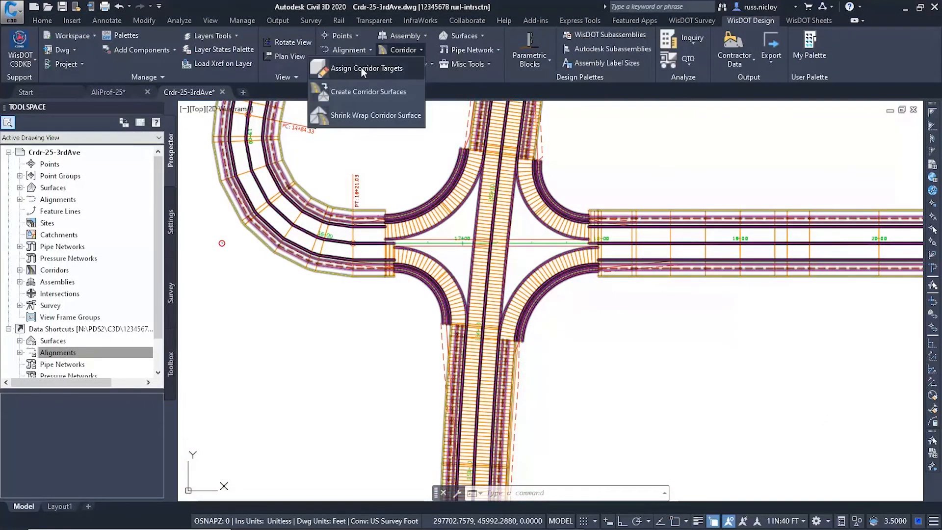
pyautogui.click(377, 68)
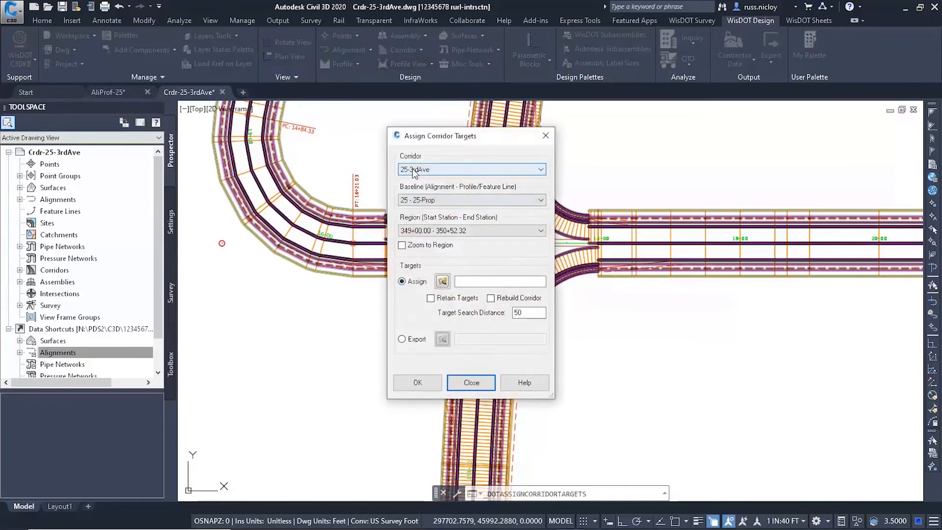
pyautogui.click(461, 231)
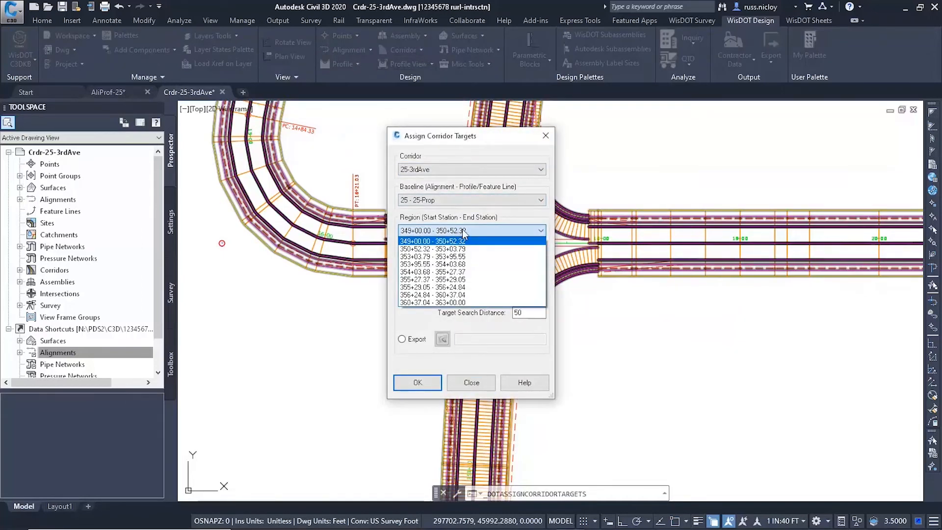
pyautogui.click(462, 230)
pyautogui.click(402, 245)
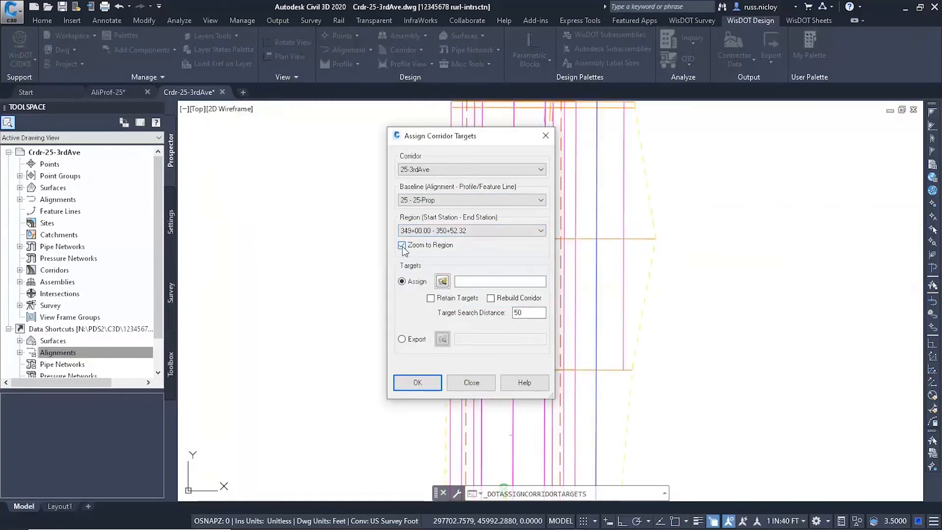
pyautogui.moveTo(465, 144); pyautogui.dragTo(268, 158)
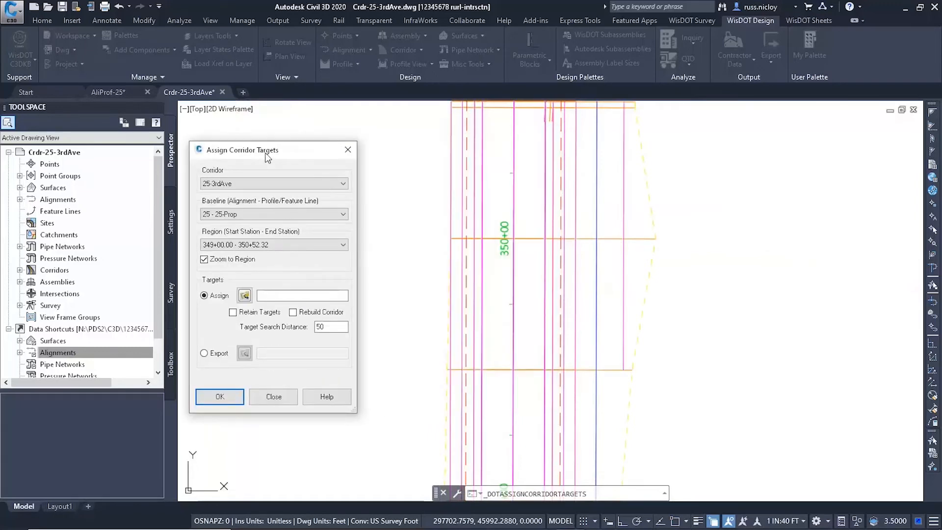
# Assign the targets for region 349+00.00 - 350+52.32 from CrdrTrgtAssgn-FullSection.csv with a target search distance of 50.
pyautogui.click(245, 295)
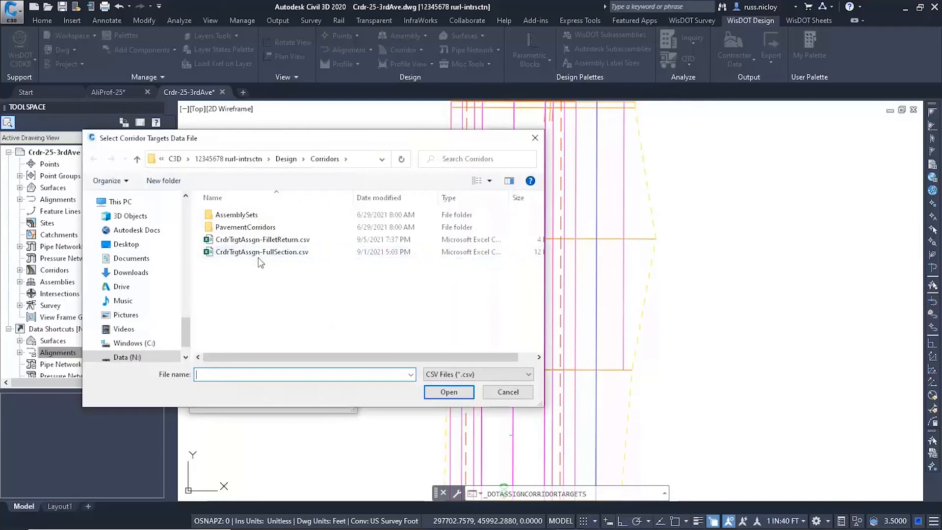
pyautogui.click(260, 252)
pyautogui.click(449, 392)
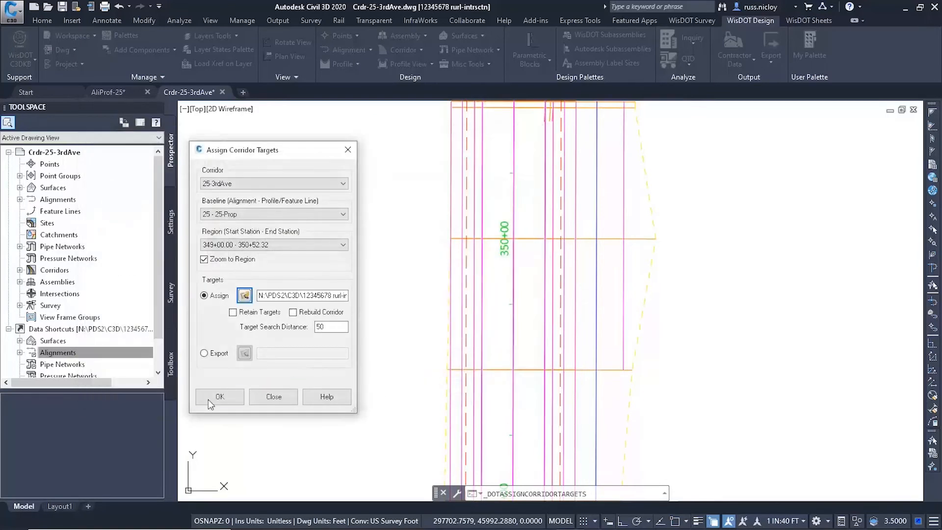
pyautogui.click(223, 396)
# Assign targets to region 350+52.32 - 353+03.79 from the same file, with the corridor rebuilt.
pyautogui.click(269, 246)
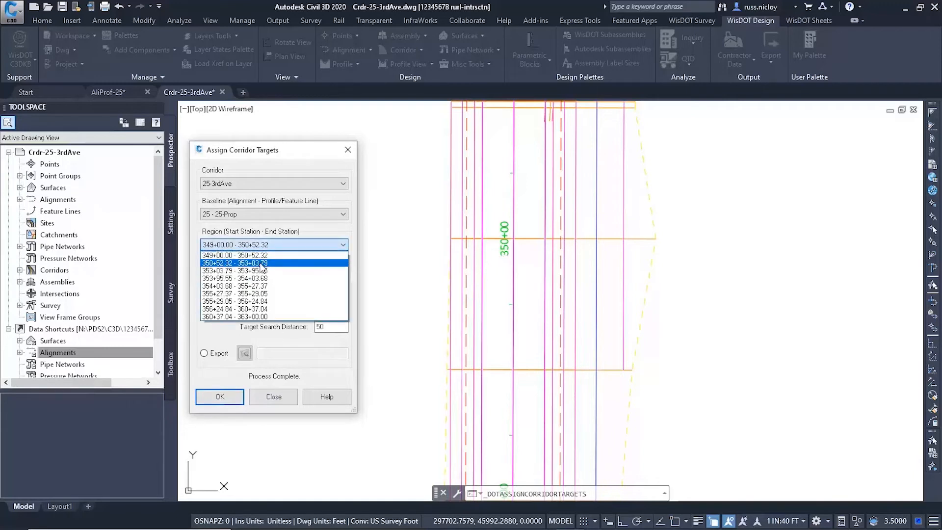
pyautogui.click(261, 263)
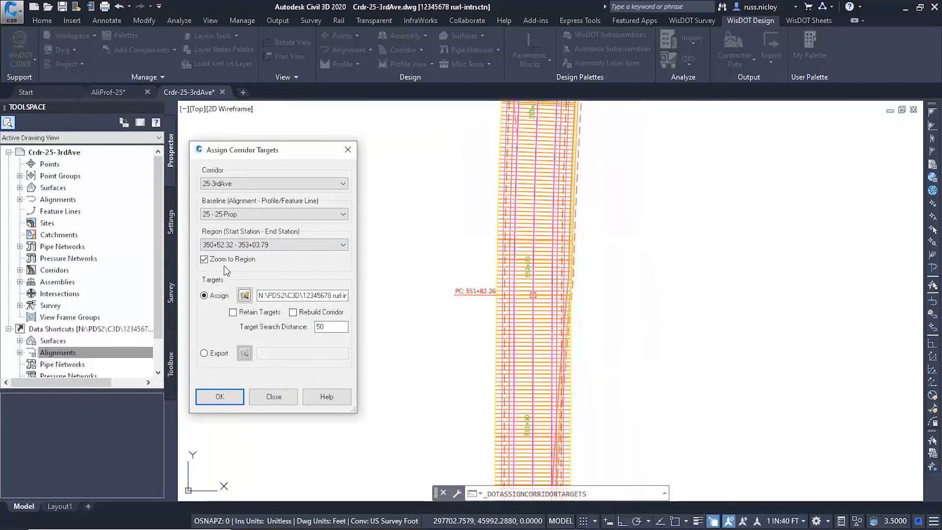
pyautogui.click(222, 396)
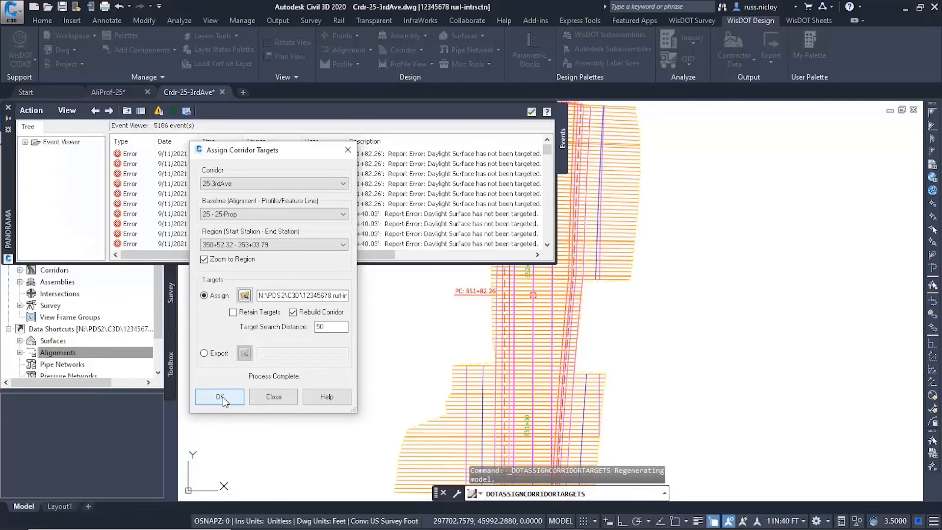
pyautogui.click(223, 397)
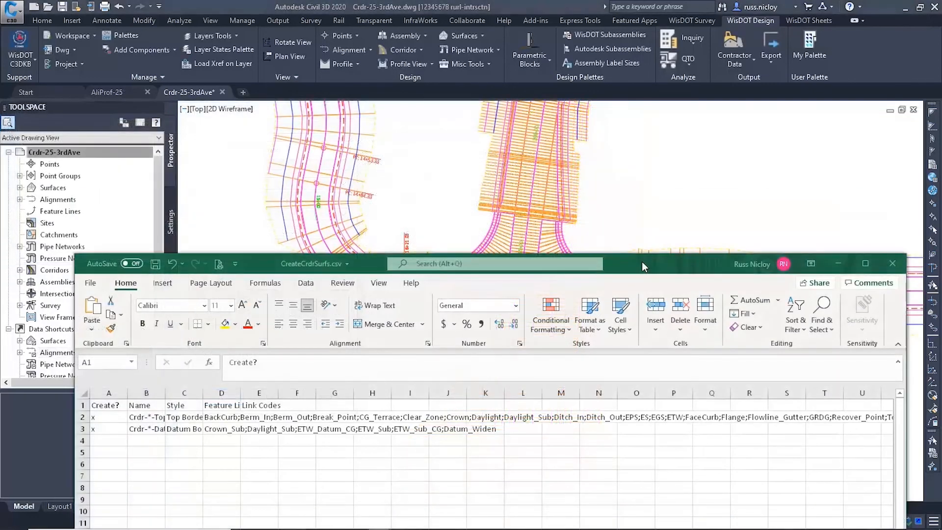
# Switch to CreateCrdrSurfs.csv in Excel, widen the name, style and feature line code columns, and inspect the top surface's feature line codes.
pyautogui.moveTo(642, 261); pyautogui.dragTo(649, 70)
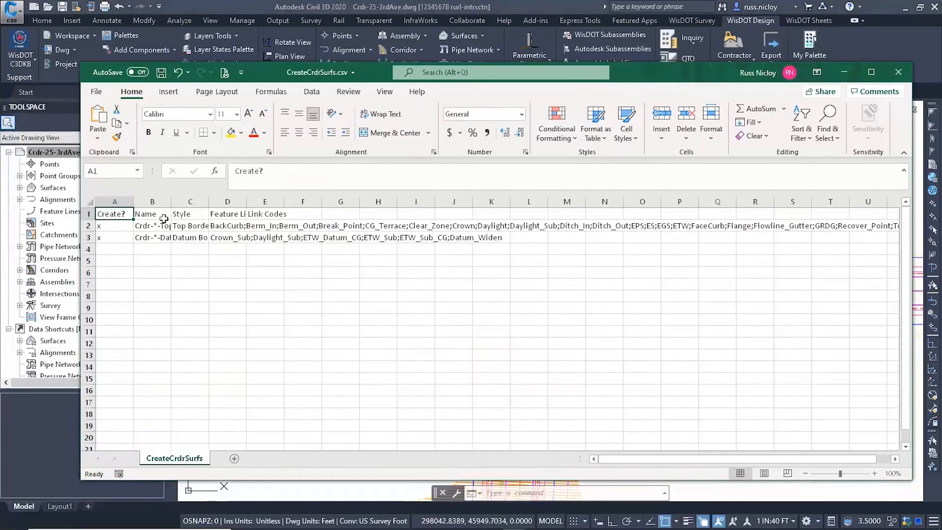
pyautogui.moveTo(171, 204); pyautogui.dragTo(326, 203)
pyautogui.click(311, 214)
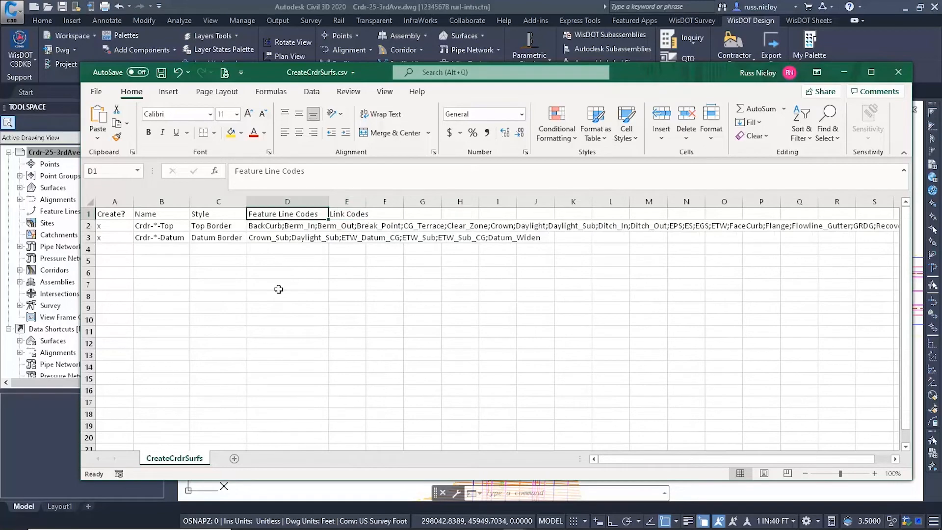
pyautogui.click(277, 226)
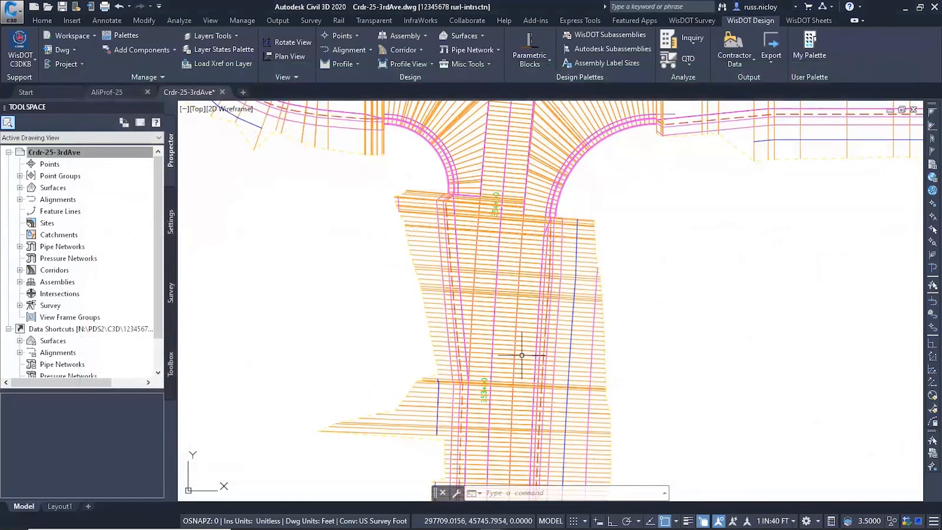
# Open the 25-3rdAve corridor in the Section Editor and view the full cross section at station 353+20.00.
pyautogui.click(488, 387)
pyautogui.click(431, 49)
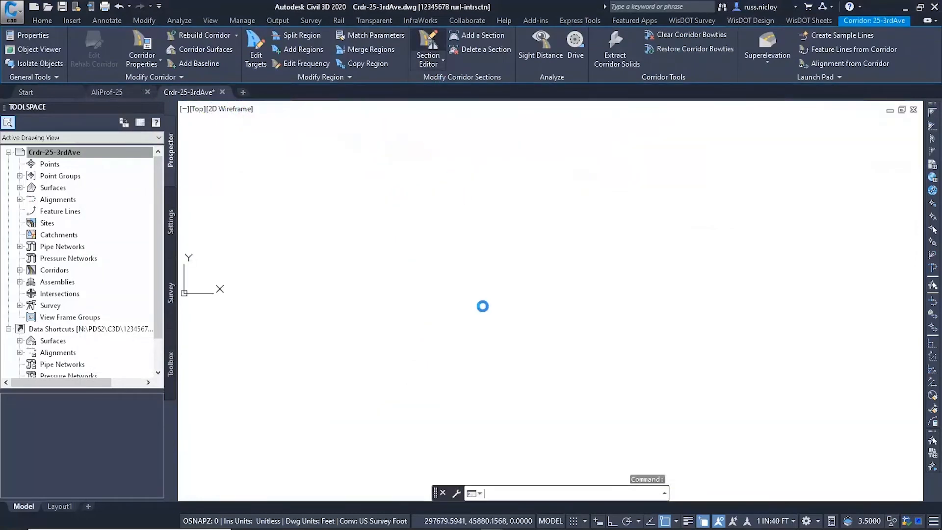
pyautogui.click(396, 402)
pyautogui.moveTo(394, 404)
pyautogui.mouseDown(button='middle')
pyautogui.moveTo(441, 347)
pyautogui.moveTo(393, 398)
pyautogui.mouseUp(button='middle')
pyautogui.scroll(2, 421, 364)
pyautogui.scroll(-2, 420, 363)
pyautogui.moveTo(448, 390); pyautogui.dragTo(405, 389, button='middle')
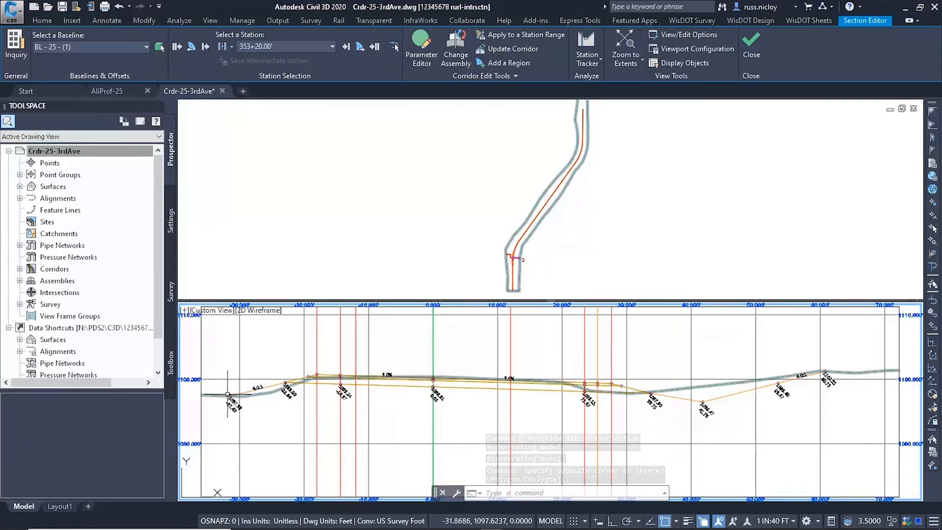
# Examine the lanes, shoulders and ditch slopes on both sides of the 353+20.00 section, and close the Section Editor.
pyautogui.scroll(2, 228, 393)
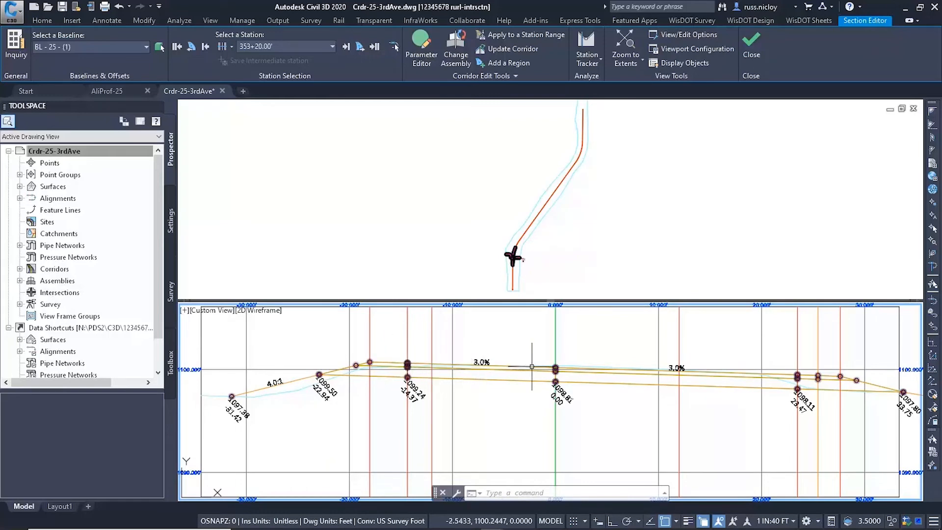
pyautogui.moveTo(780, 384); pyautogui.dragTo(474, 387, button='middle')
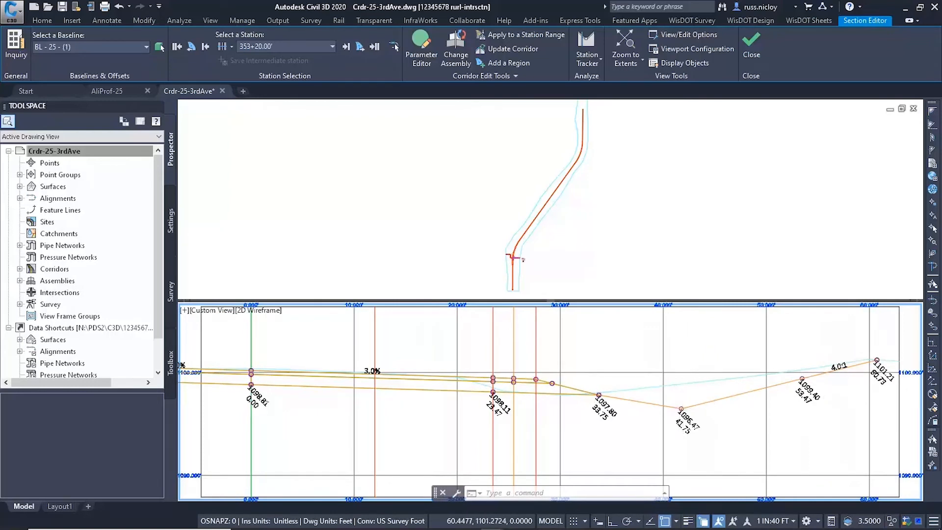
pyautogui.scroll(-2, 873, 359)
pyautogui.scroll(2, 478, 397)
pyautogui.moveTo(481, 402); pyautogui.dragTo(512, 424, button='middle')
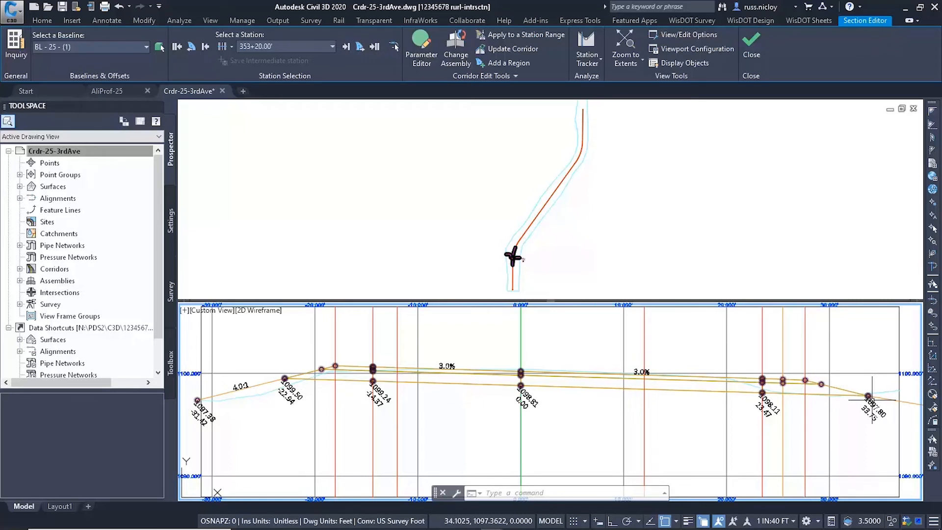
pyautogui.scroll(-4, 871, 398)
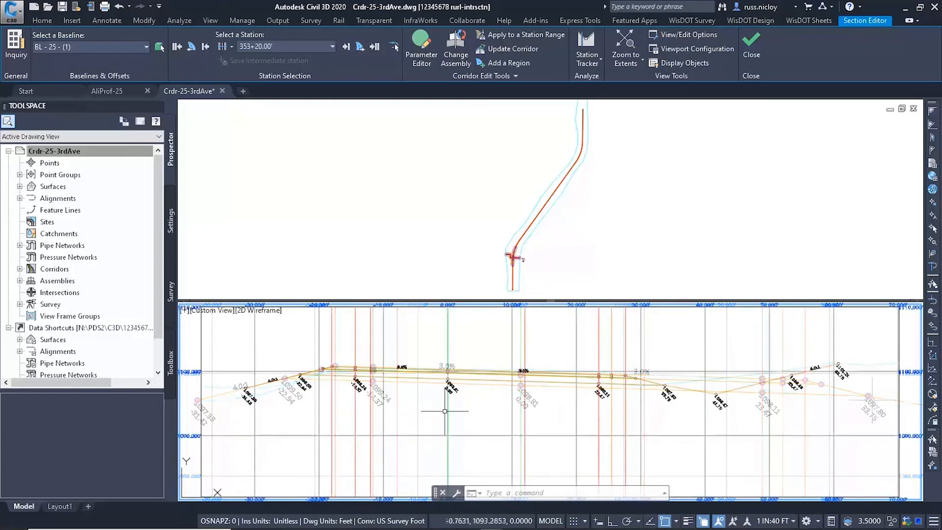
pyautogui.click(750, 49)
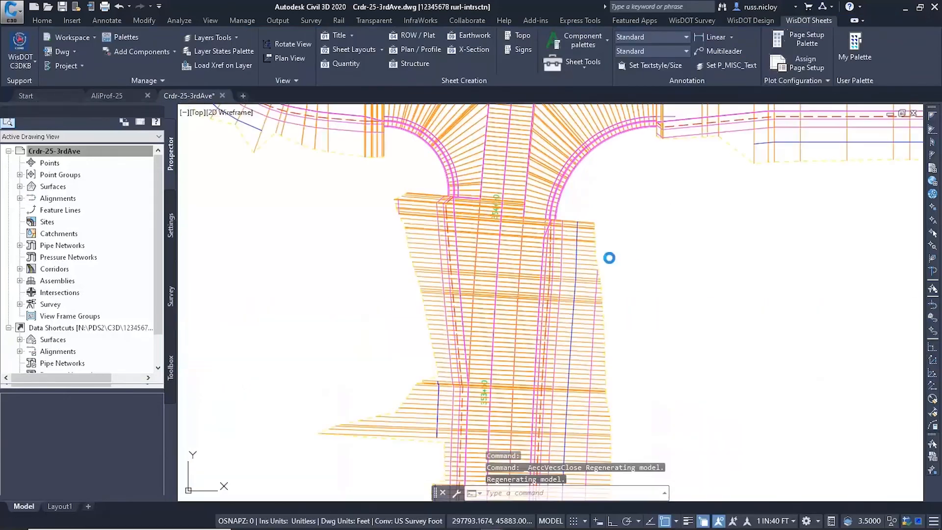
# Create surfaces for the 25-3rdAve corridor from the current project's CreateCrdrSurfs.csv definition file and rebuild the corridor.
pyautogui.scroll(-5, 628, 256)
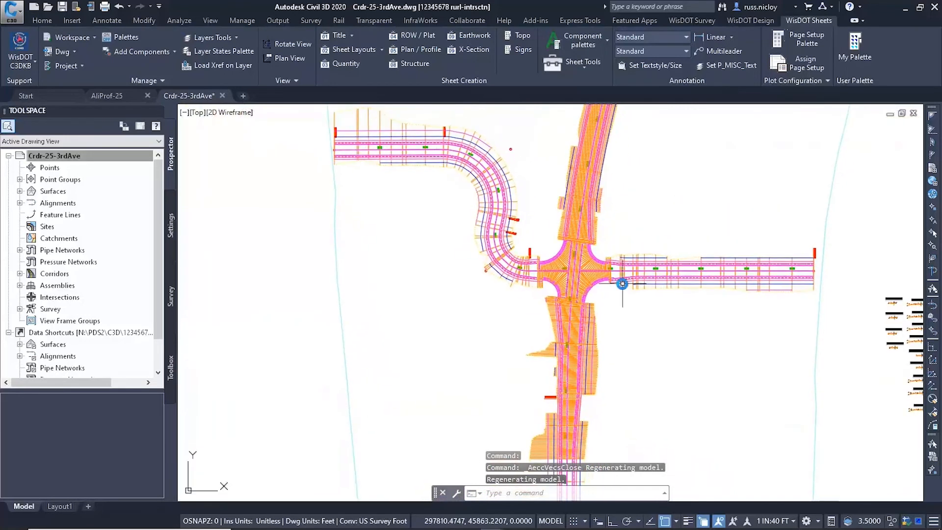
pyautogui.click(752, 21)
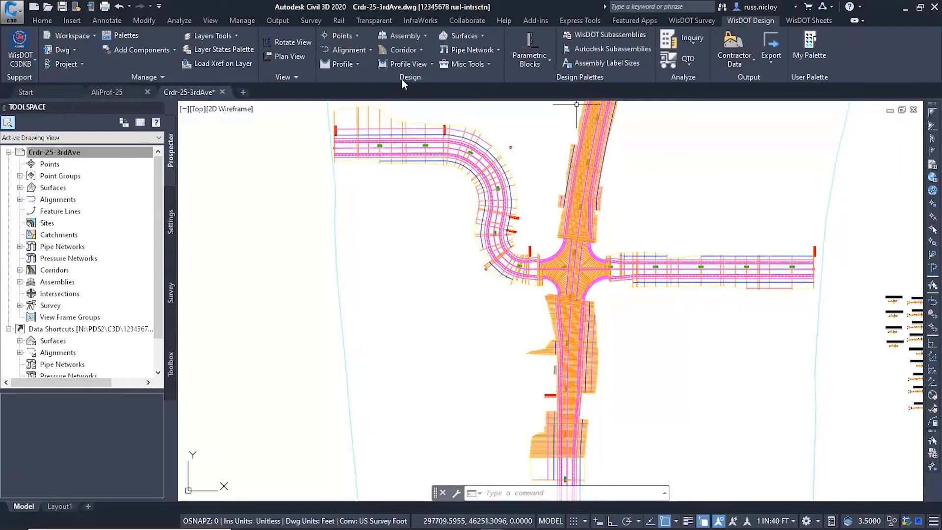
pyautogui.click(411, 50)
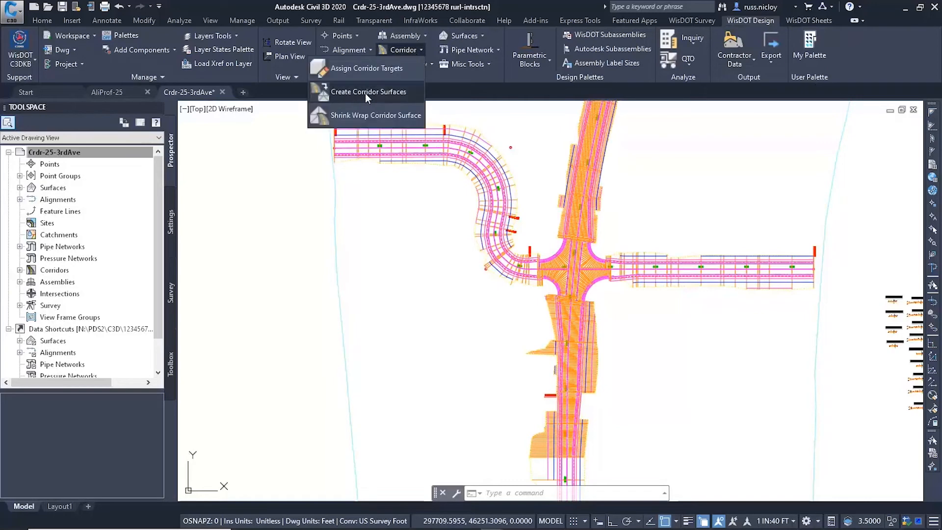
pyautogui.click(381, 92)
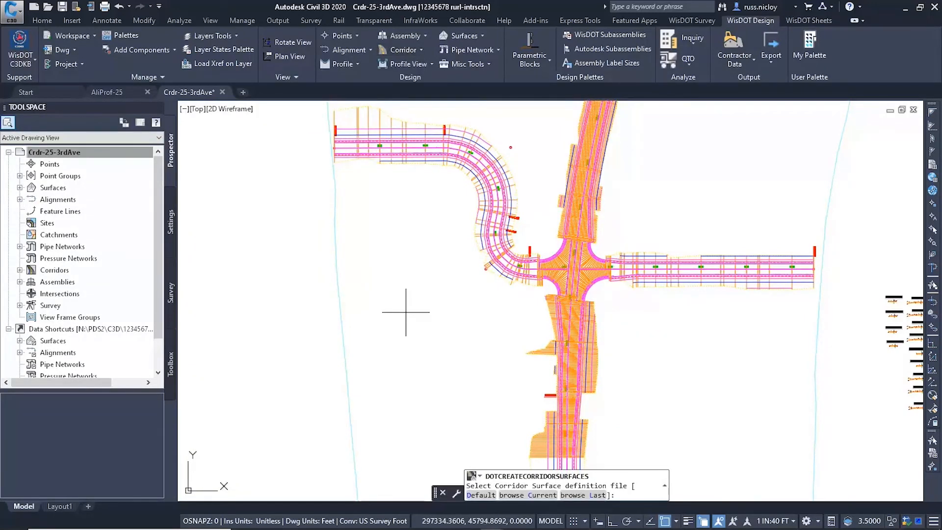
pyautogui.write('c')
pyautogui.press('Return')
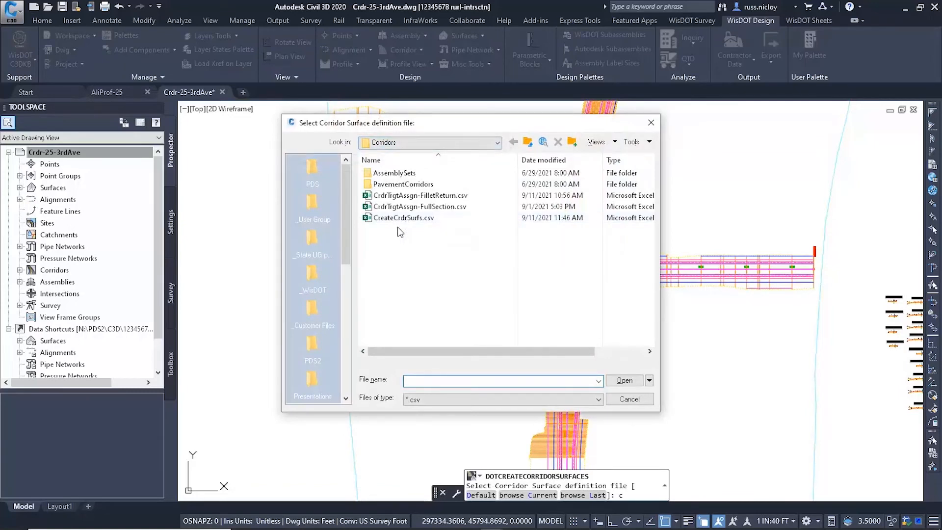
pyautogui.click(401, 218)
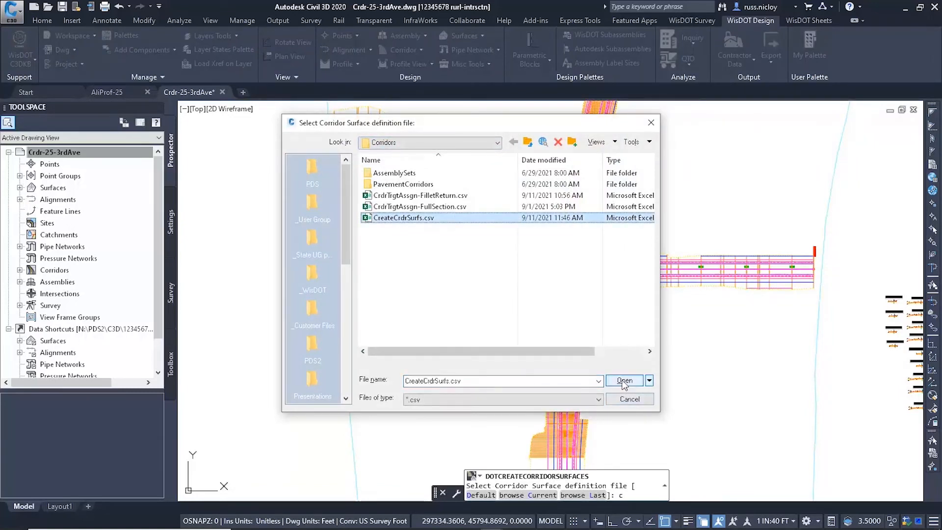
pyautogui.click(625, 381)
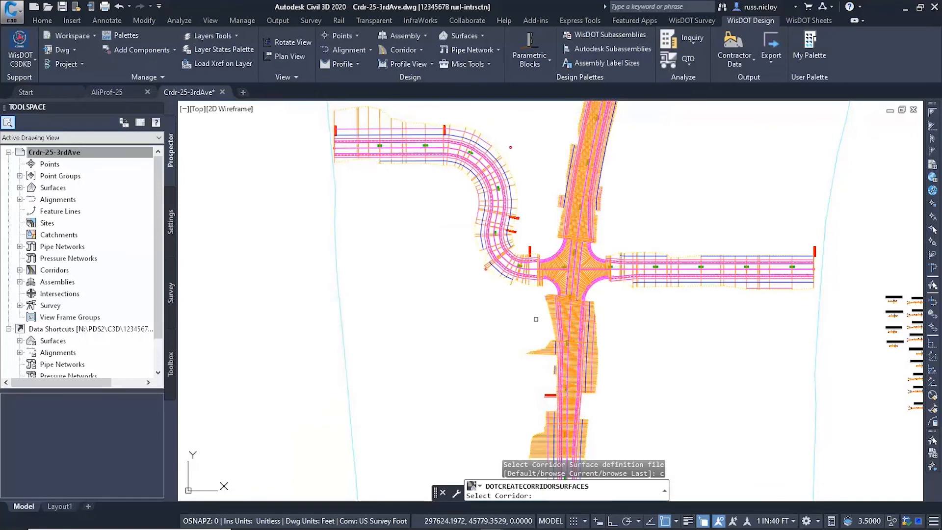
pyautogui.scroll(4, 522, 335)
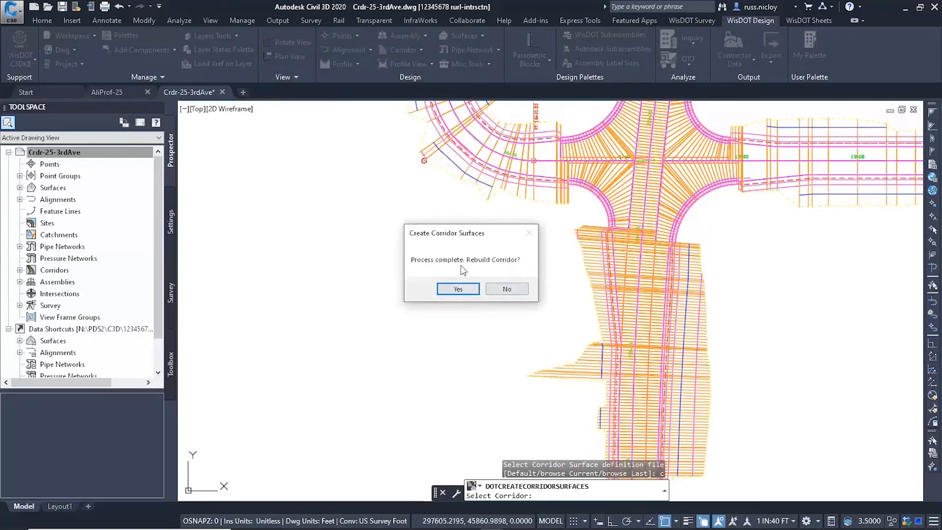
pyautogui.click(458, 290)
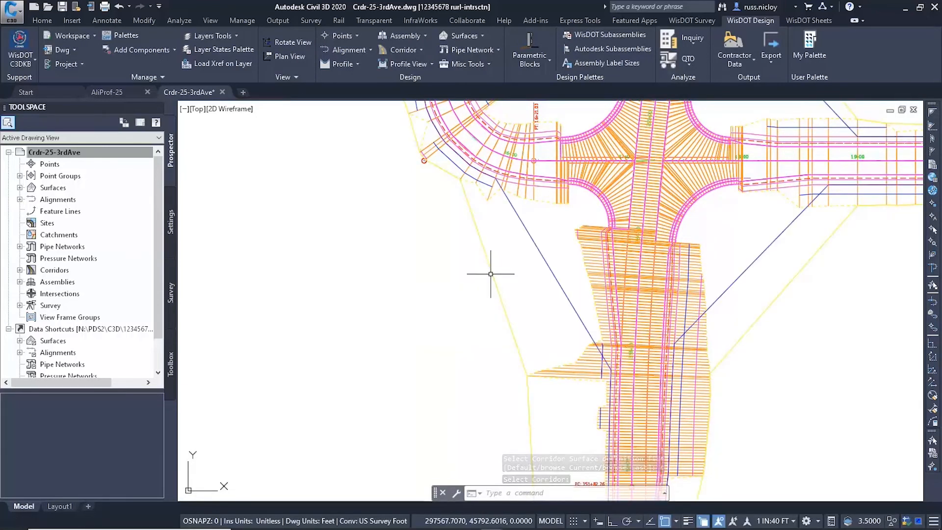
# Save the drawing and shrink wrap the Crdr-25-3rdAve-Datum surface using the Daylight_Sub and ETW_Datum_CG point codes.
pyautogui.moveTo(431, 231)
pyautogui.mouseDown(button='middle')
pyautogui.moveTo(449, 296)
pyautogui.moveTo(403, 288)
pyautogui.mouseUp(button='middle')
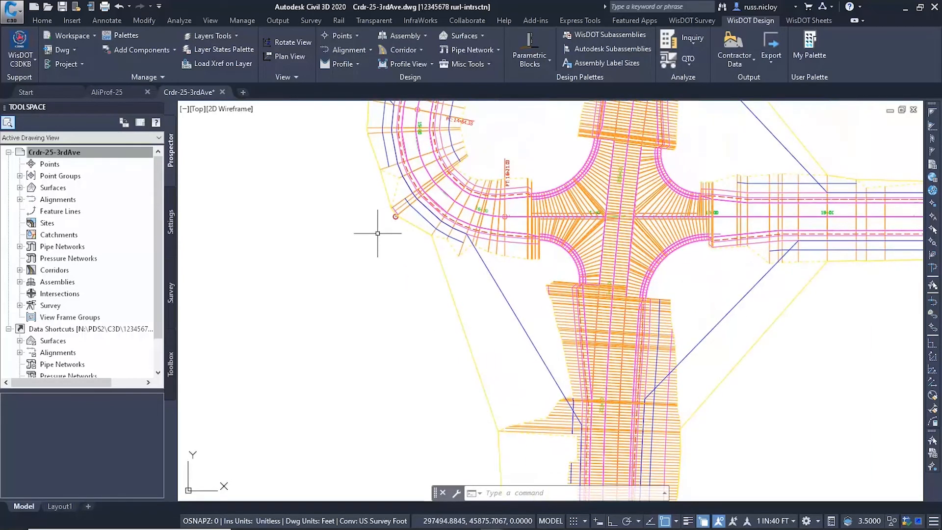
pyautogui.click(61, 7)
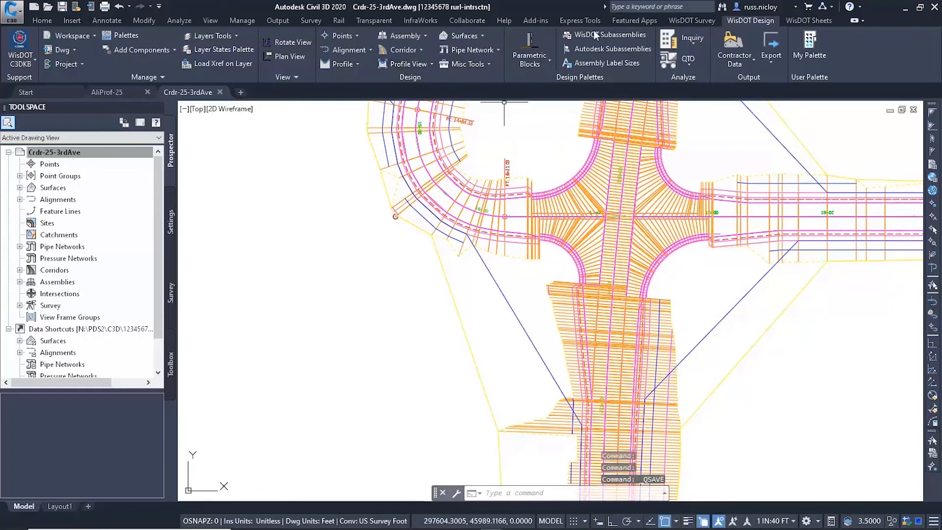
pyautogui.click(418, 51)
pyautogui.click(379, 116)
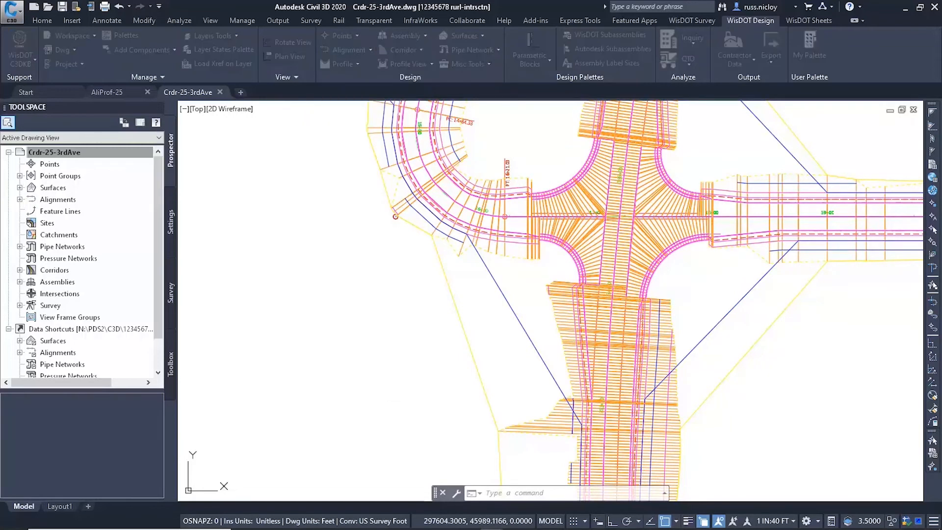
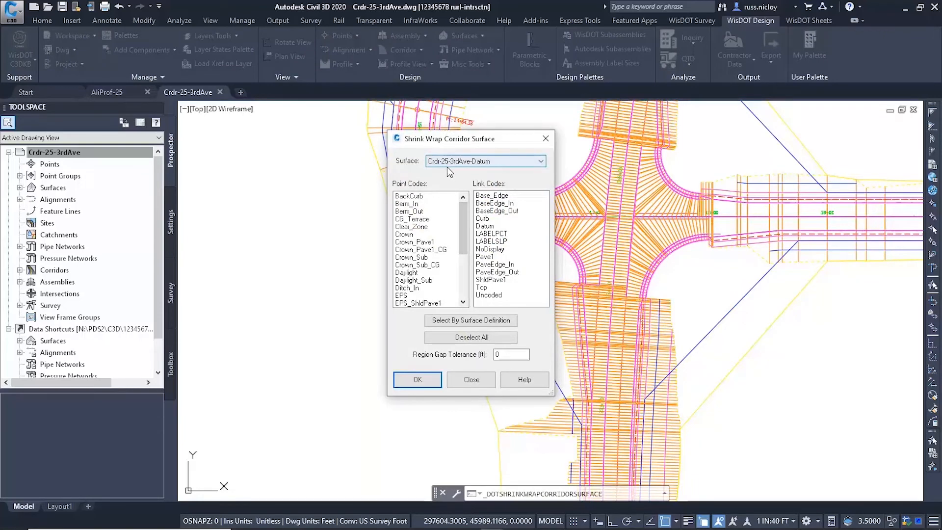
pyautogui.scroll(-2, 426, 283)
pyautogui.click(428, 250)
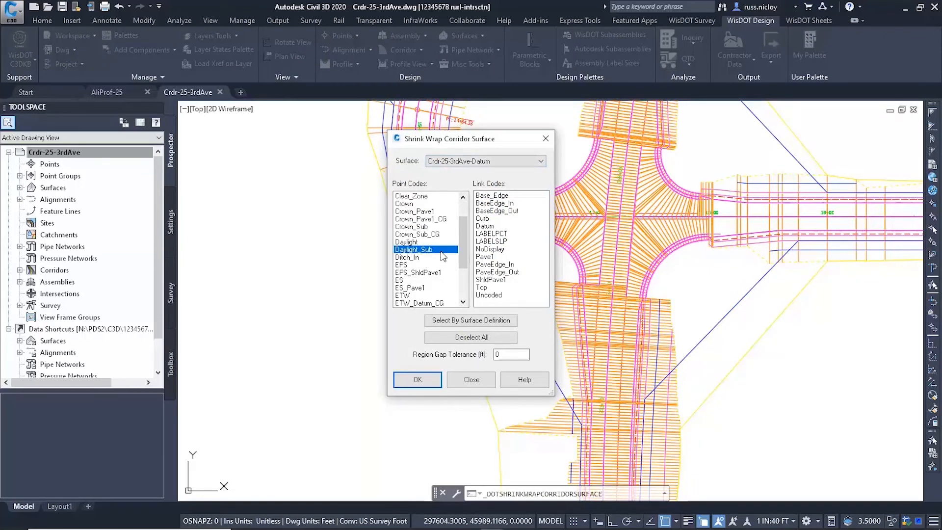
pyautogui.scroll(-1, 435, 281)
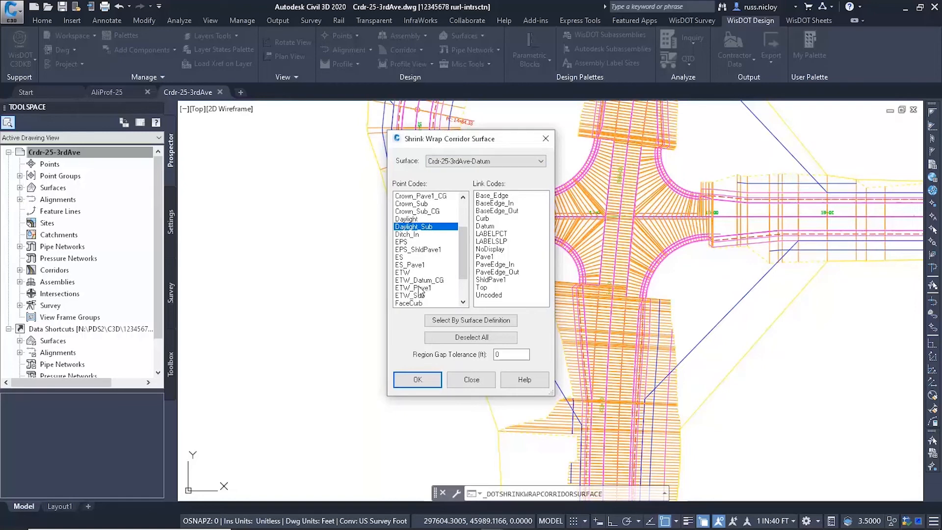
pyautogui.click(420, 280)
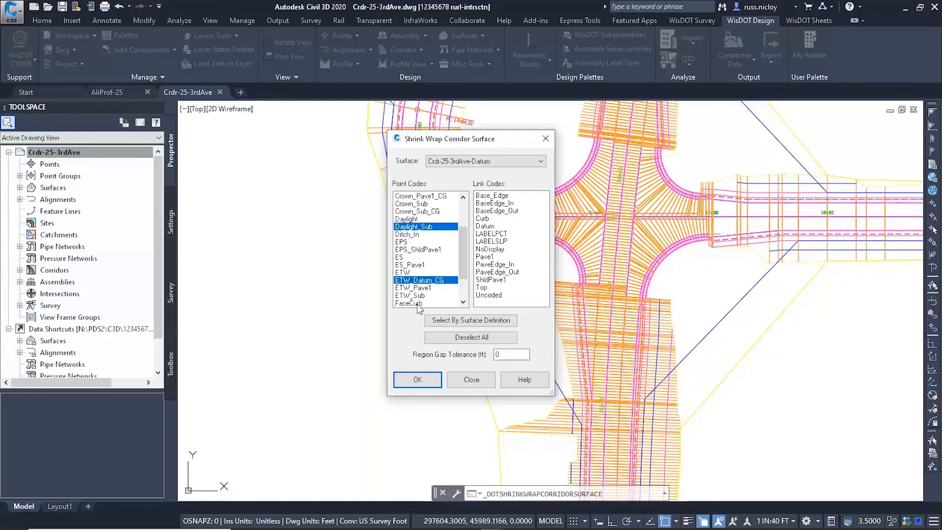
pyautogui.click(420, 378)
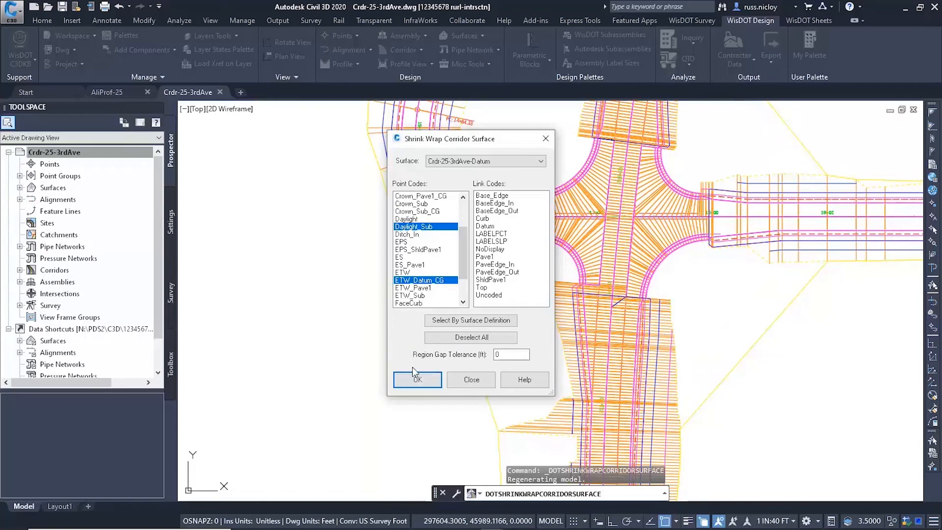
pyautogui.click(418, 381)
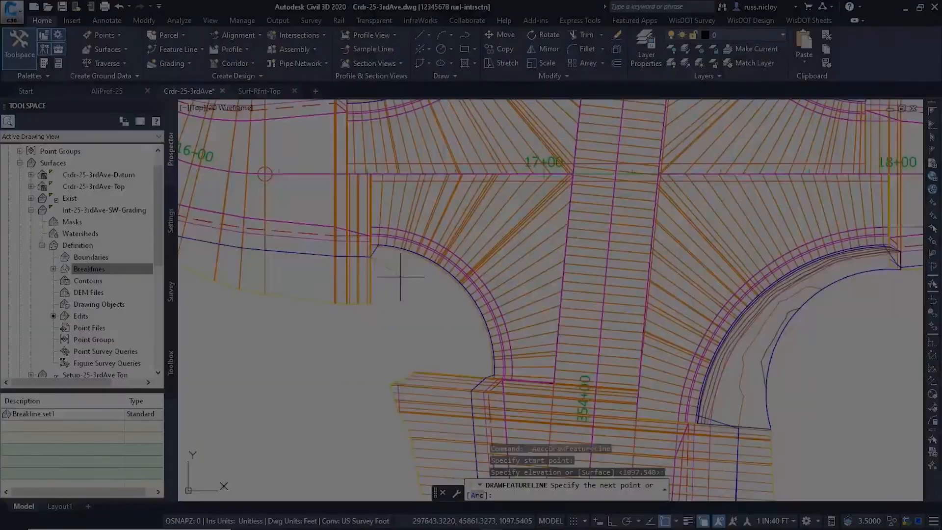
# Finish the feature line across the intersection's lower-left quadrant at the corridor's blue line corner near 354+00, about 47 ft long, accepting the default grade.
pyautogui.scroll(4, 375, 294)
pyautogui.moveTo(373, 310); pyautogui.dragTo(368, 220, button='middle')
pyautogui.scroll(-4, 368, 219)
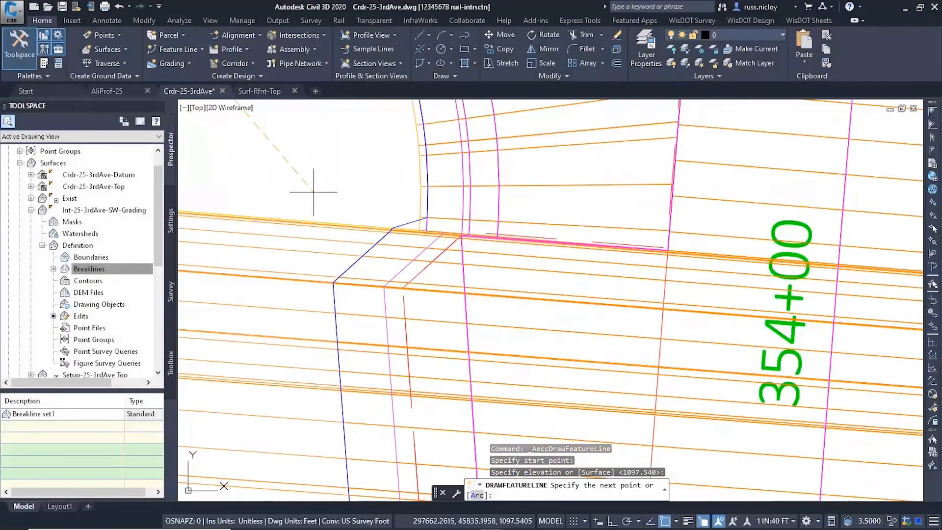
pyautogui.moveTo(308, 182); pyautogui.dragTo(462, 185, button='middle')
pyautogui.scroll(-2, 463, 185)
pyautogui.scroll(2, 484, 194)
pyautogui.scroll(2, 484, 194)
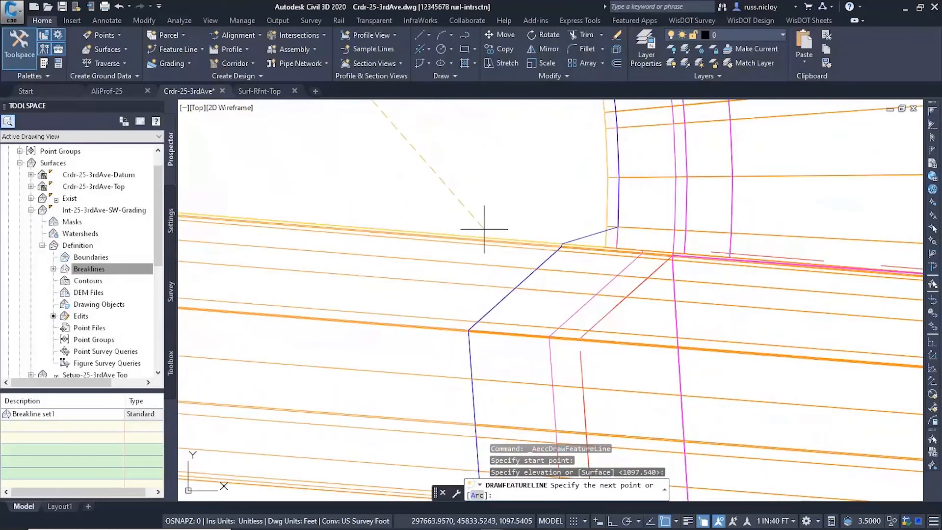
pyautogui.click(562, 243)
pyautogui.press('Return')
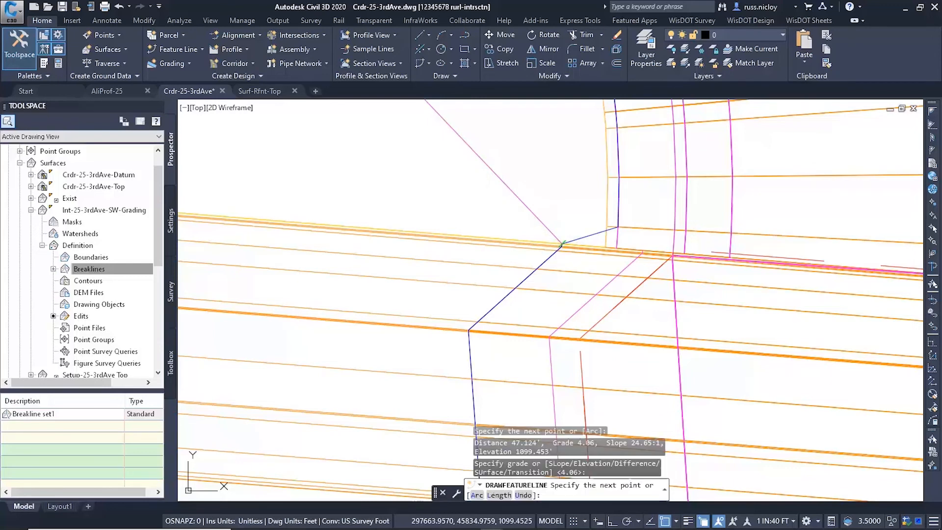
pyautogui.press('Return')
# Draw a feature line about 23 ft long between the two corridor legs' yellow daylight corners in the same quadrant, accepting the default elevation and grade.
pyautogui.scroll(-6, 416, 194)
pyautogui.moveTo(323, 119); pyautogui.dragTo(422, 261, button='middle')
pyautogui.click(179, 49)
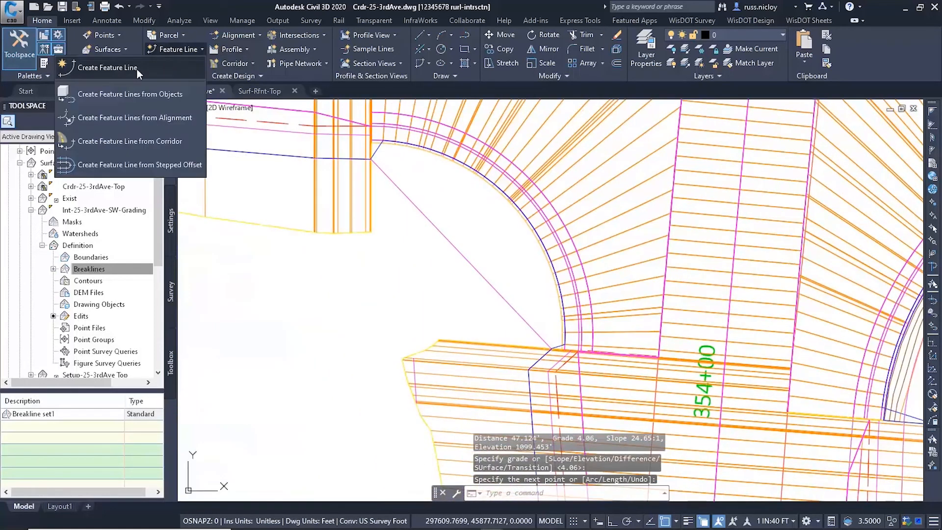
pyautogui.click(137, 69)
pyautogui.click(63, 310)
pyautogui.scroll(9, 373, 231)
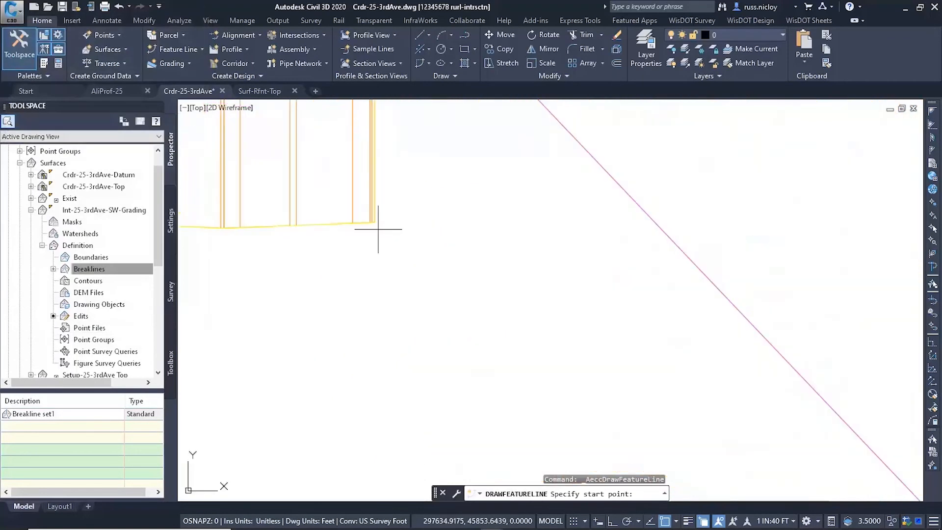
pyautogui.click(342, 220)
pyautogui.press('Return')
pyautogui.scroll(-6, 422, 300)
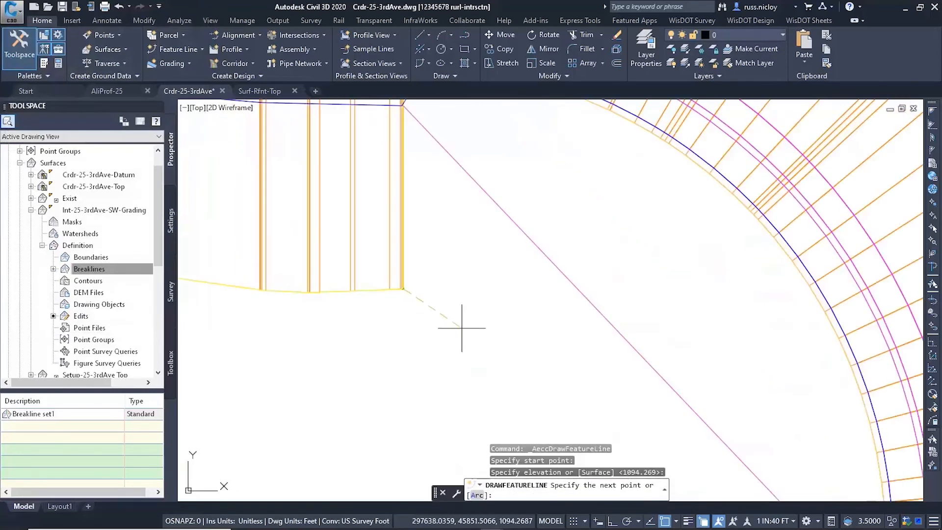
pyautogui.scroll(-3, 462, 328)
pyautogui.moveTo(462, 328); pyautogui.dragTo(351, 194, button='middle')
pyautogui.scroll(6, 386, 264)
pyautogui.scroll(3, 385, 308)
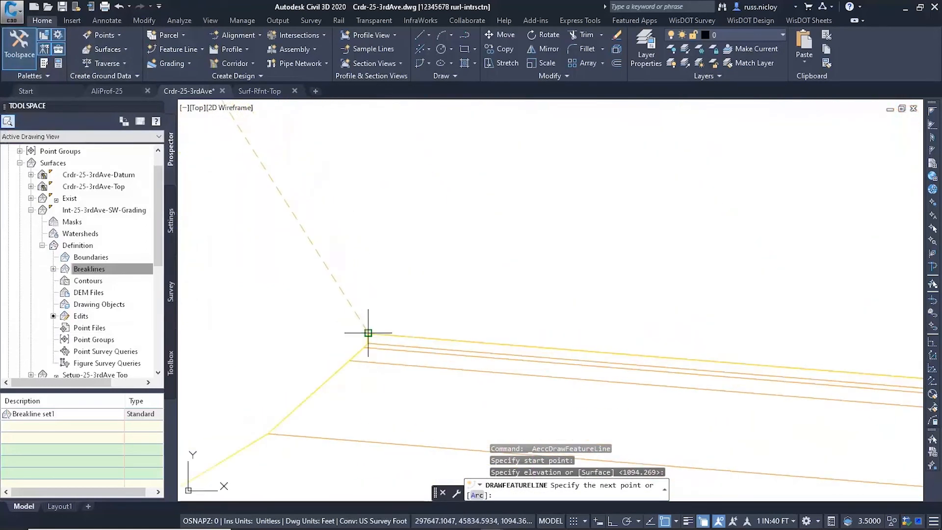
pyautogui.click(368, 333)
pyautogui.press('Return')
pyautogui.press('Return')
pyautogui.scroll(-8, 406, 267)
pyautogui.moveTo(416, 166); pyautogui.dragTo(434, 292, button='middle')
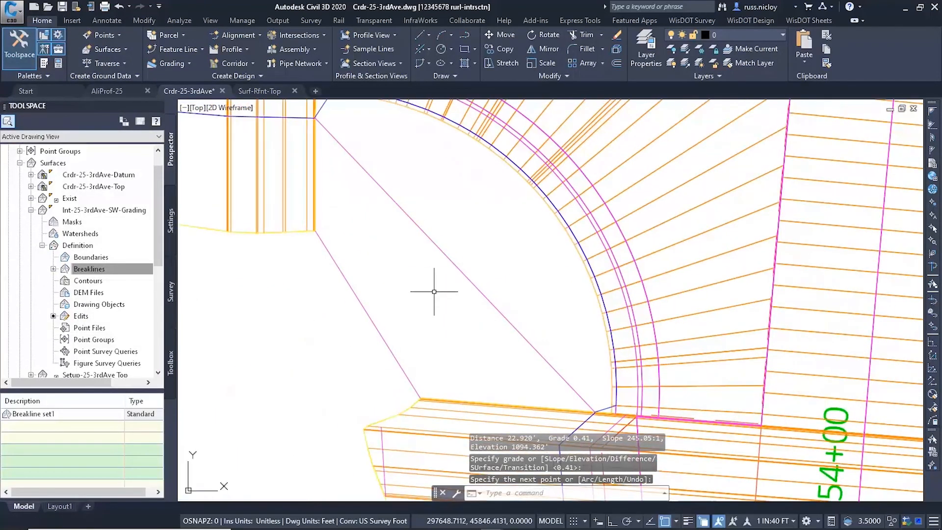
# Insert a PI in the feature line nearer the curb return, bowing it toward the return and accepting the default elevation.
pyautogui.click(440, 249)
pyautogui.click(412, 46)
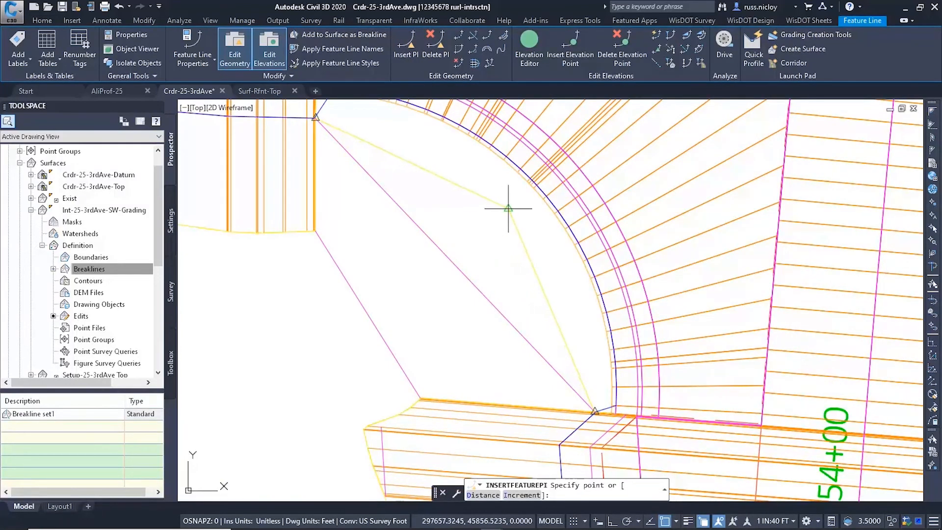
pyautogui.click(508, 209)
pyautogui.press('Return')
pyautogui.press('Return')
pyautogui.press('Return')
pyautogui.press('Escape')
# Insert a PI in the daylight corner feature line, bowing it toward the intersection and accepting the default elevation.
pyautogui.click(371, 313)
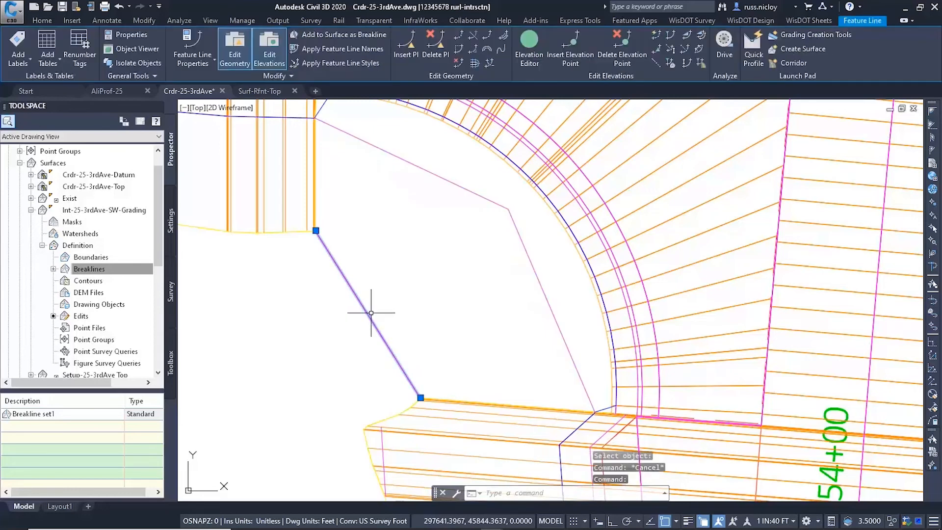
pyautogui.click(412, 47)
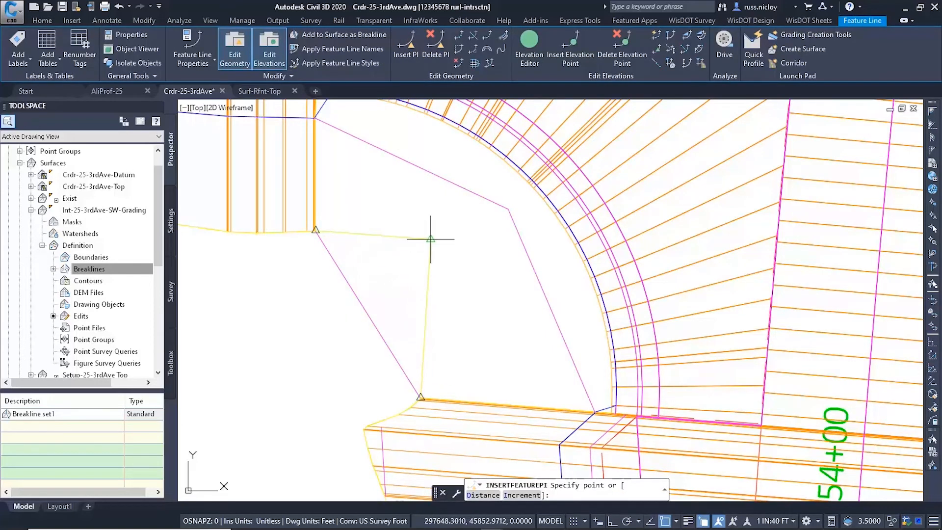
pyautogui.click(420, 276)
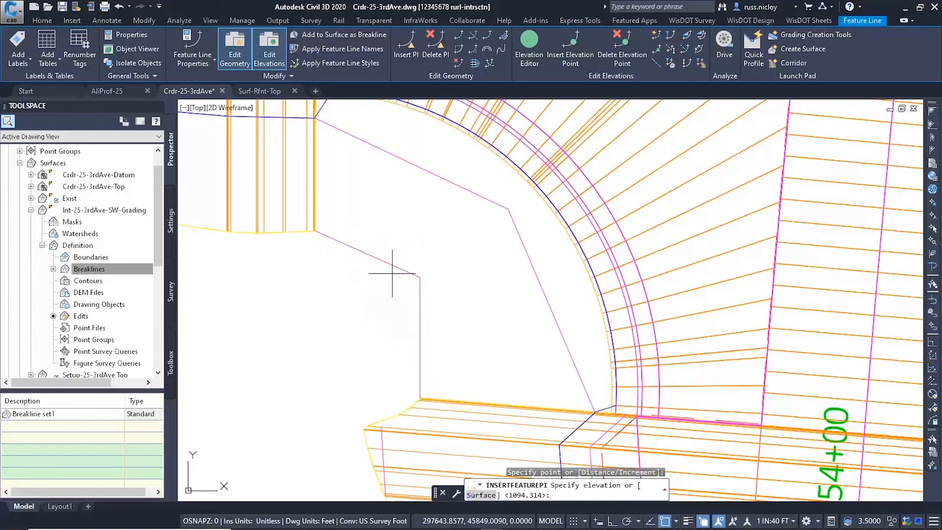
pyautogui.press('Return')
pyautogui.press('Escape')
# Fit a curve to the daylight corner feature line between its start and end points using the Points option.
pyautogui.click(368, 255)
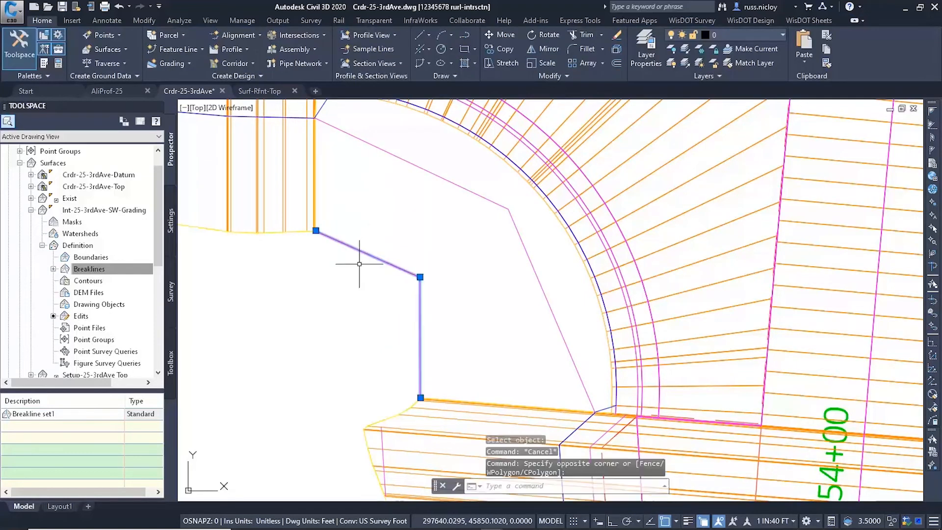
pyautogui.click(488, 49)
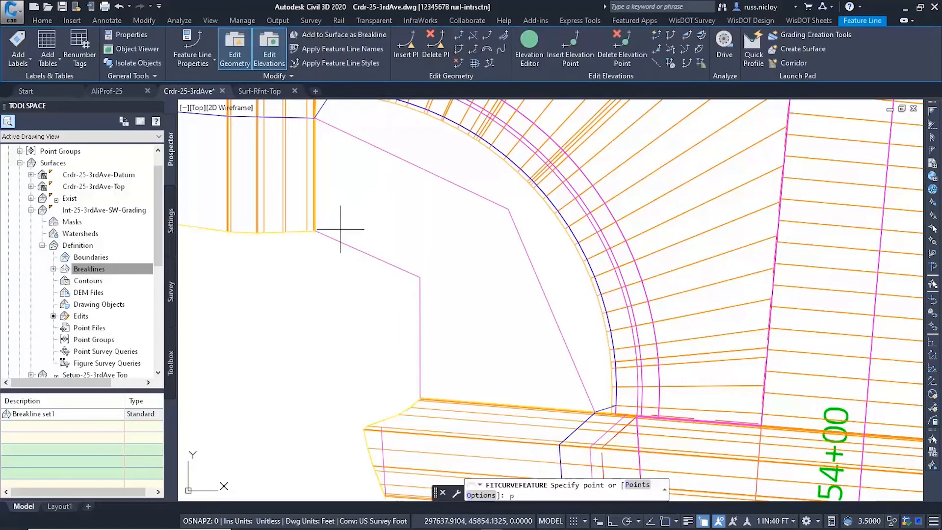
pyautogui.write('p')
pyautogui.press('Return')
pyautogui.click(316, 230)
pyautogui.click(418, 392)
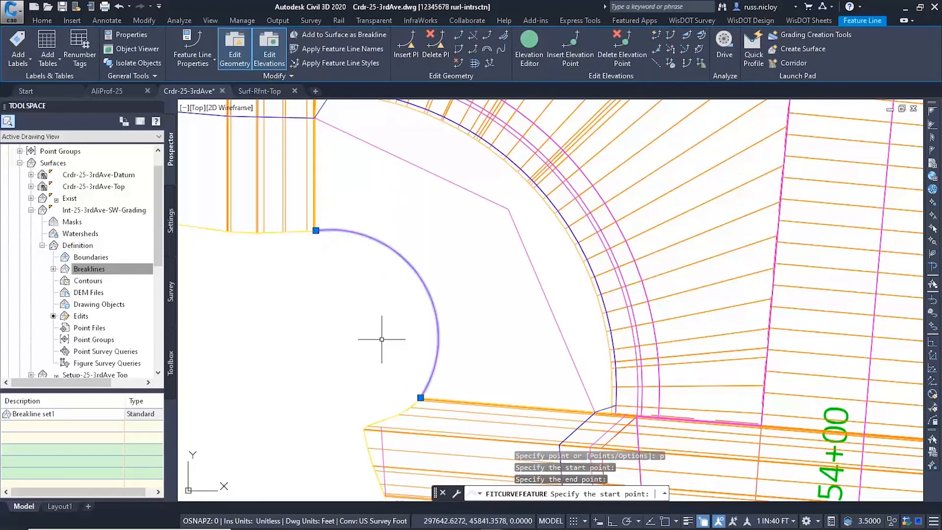
pyautogui.press('Escape')
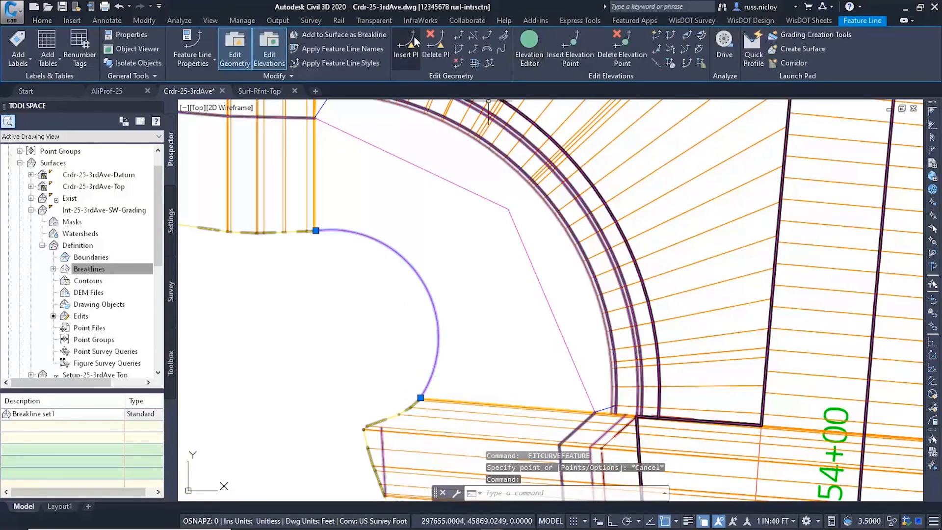
# Insert a PI midway along the curved daylight feature line to flatten its arc.
pyautogui.click(413, 44)
pyautogui.press('Escape')
pyautogui.press('Escape')
pyautogui.press('Escape')
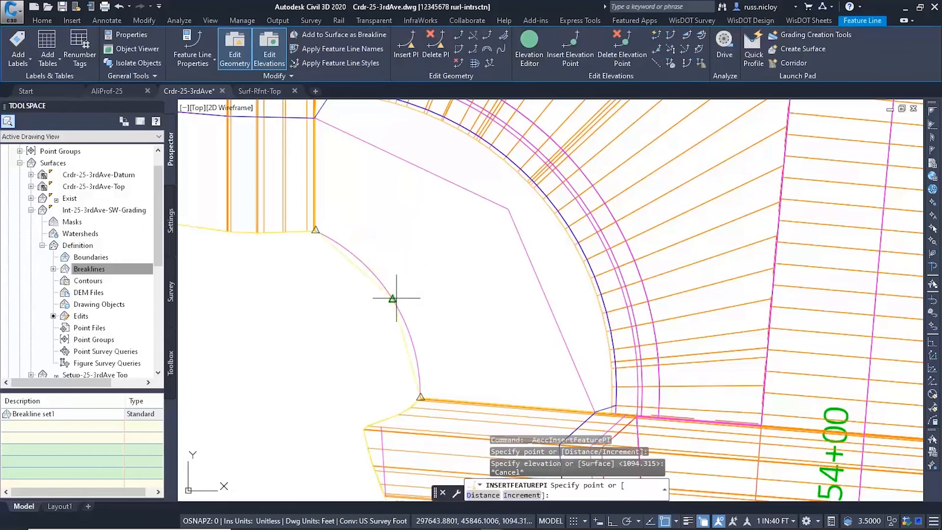
# Fit a curve to the feature line nearer the curb return between its two end points using the Points option.
pyautogui.click(517, 238)
pyautogui.click(487, 49)
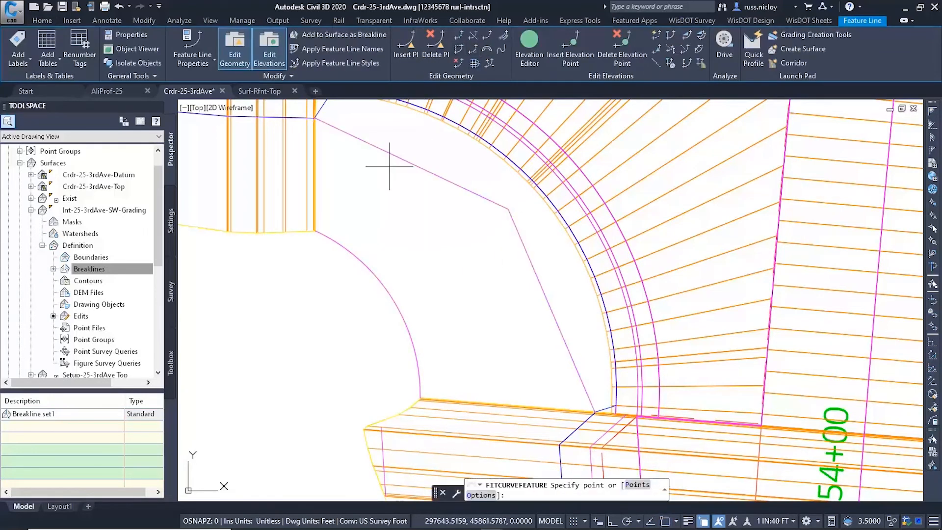
pyautogui.write('p')
pyautogui.press('Return')
pyautogui.click(317, 119)
pyautogui.click(560, 380)
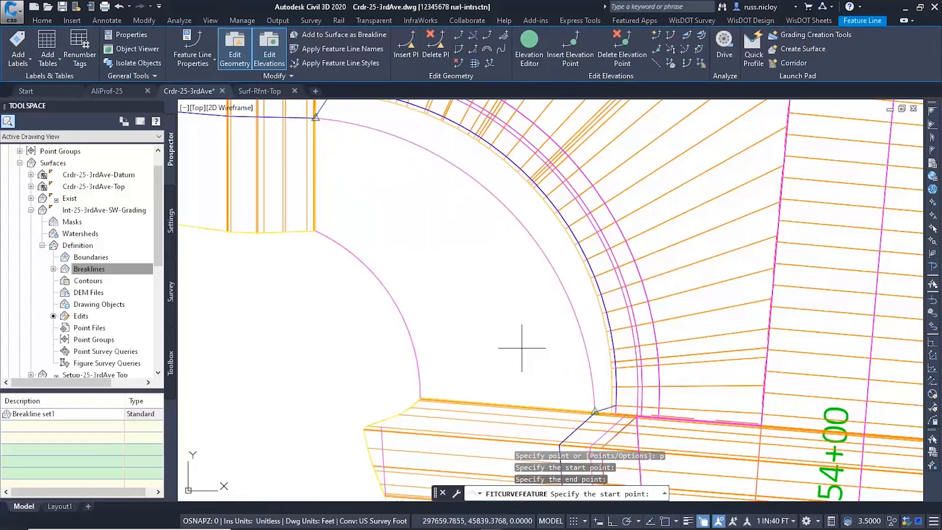
pyautogui.press('Escape')
pyautogui.press('Escape')
pyautogui.press('Escape')
# Extract only the CG_Terrace feature line from the corridor's curb return in the lower-left quadrant.
pyautogui.click(546, 205)
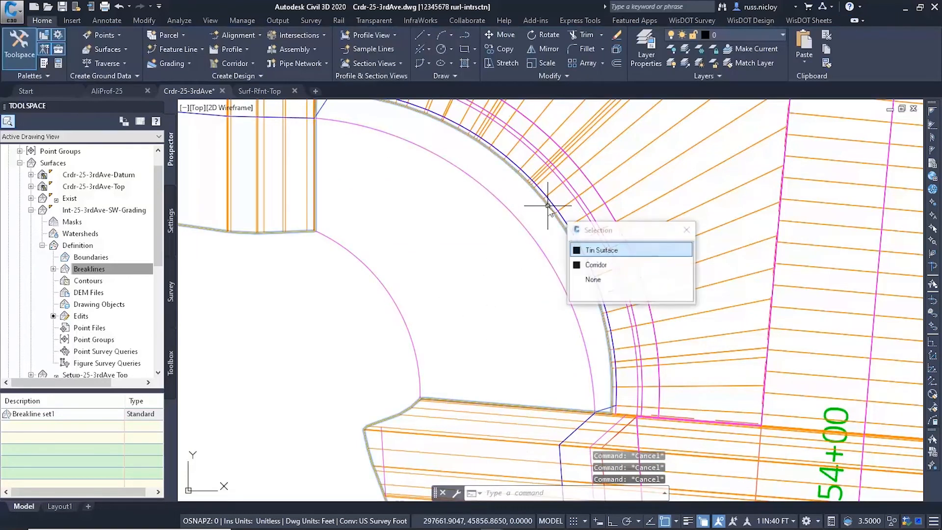
pyautogui.click(596, 265)
pyautogui.click(814, 49)
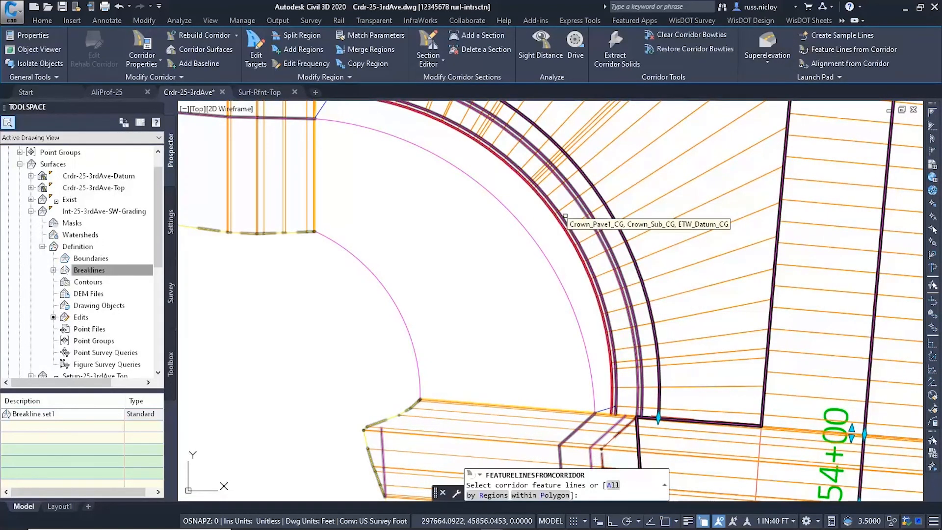
pyautogui.scroll(3, 540, 211)
pyautogui.click(563, 223)
pyautogui.press('Return')
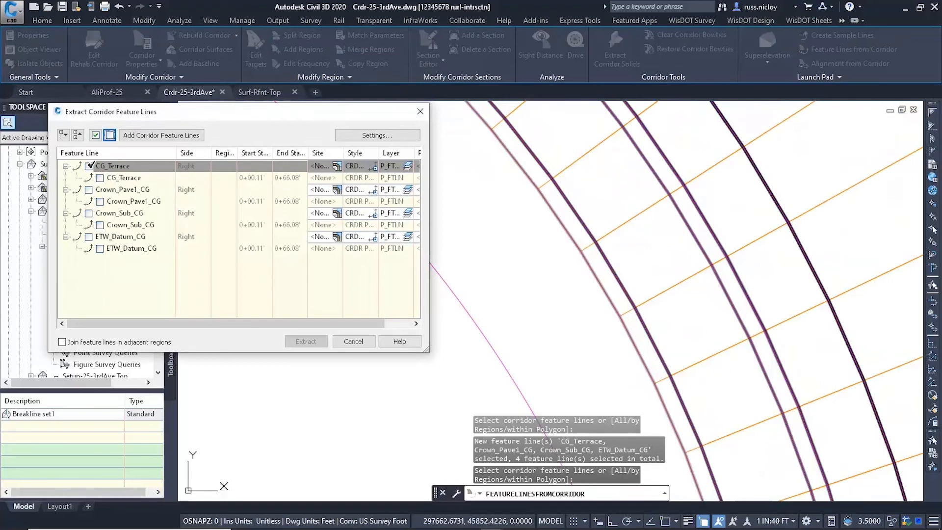
pyautogui.click(89, 165)
pyautogui.click(305, 340)
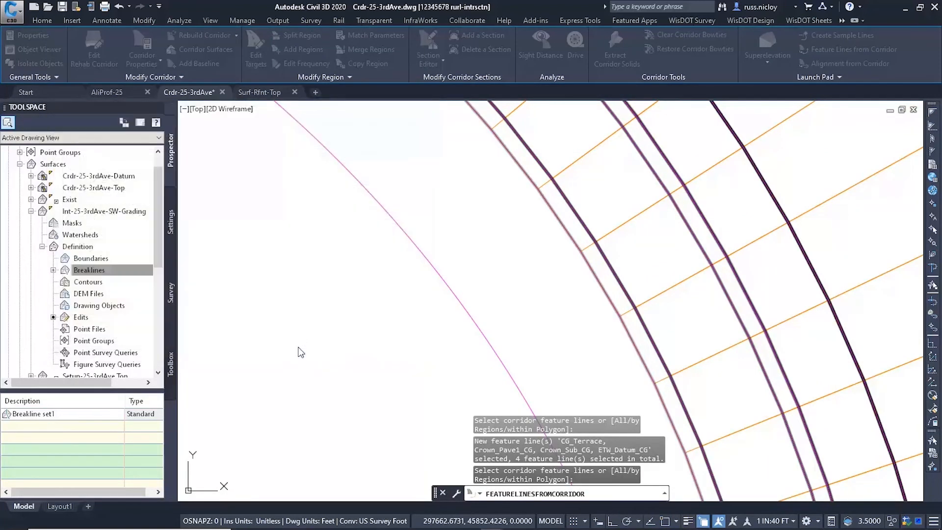
pyautogui.press('Escape')
pyautogui.scroll(-5, 563, 320)
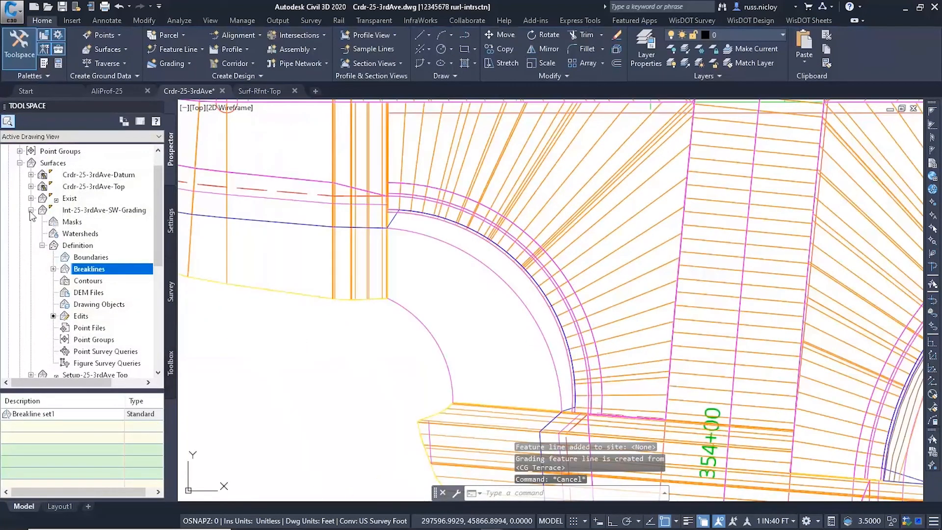
# Create a TIN surface named Int-25-3rdAve-SW-Grading for the intersection's lower-left quadrant.
pyautogui.click(30, 210)
pyautogui.rightClick(54, 163)
pyautogui.click(115, 175)
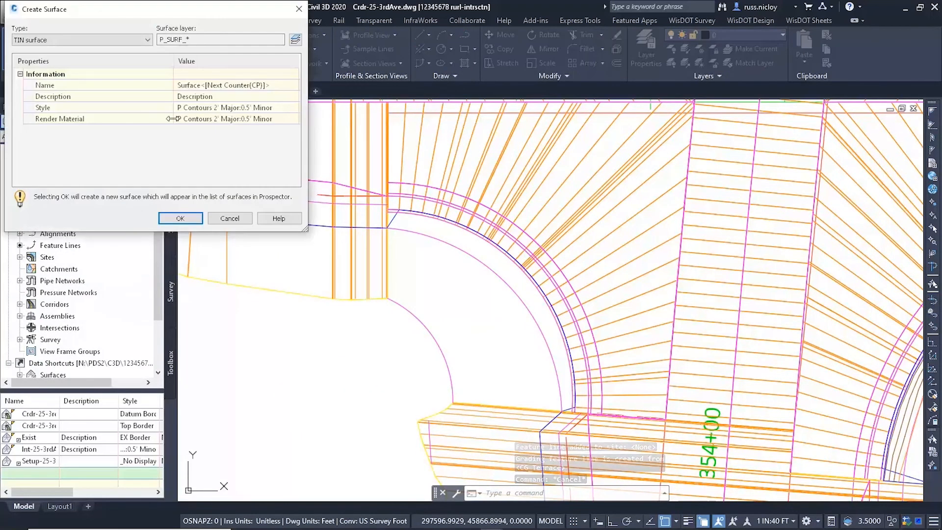
pyautogui.click(212, 86)
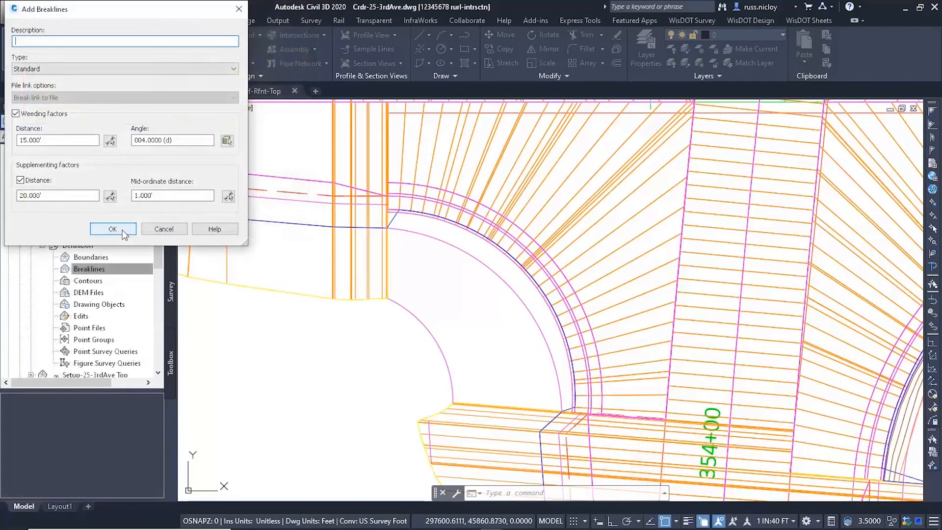
# Add the quadrant's two curved feature lines and the adjoining auto corridor feature line to Int-25-3rdAve-SW-Grading as standard breaklines.
pyautogui.click(123, 233)
pyautogui.click(408, 315)
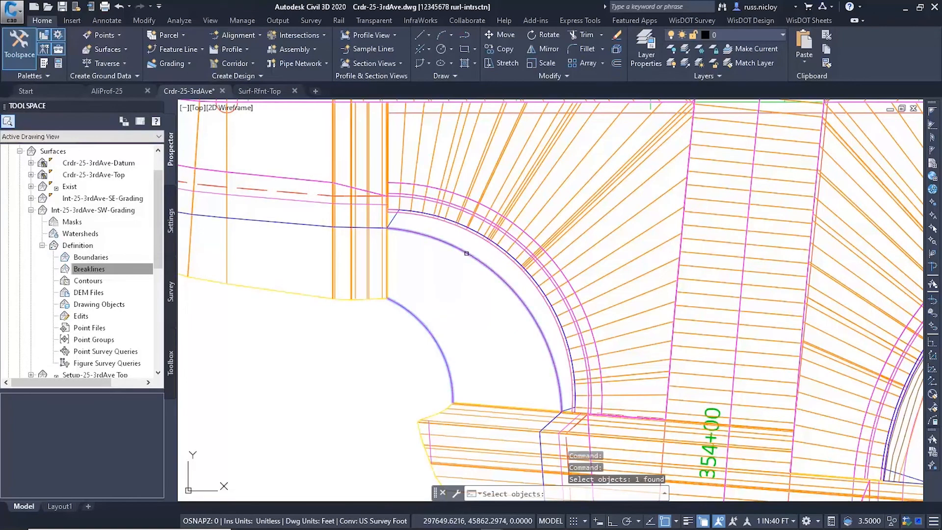
pyautogui.scroll(3, 466, 253)
pyautogui.click(483, 272)
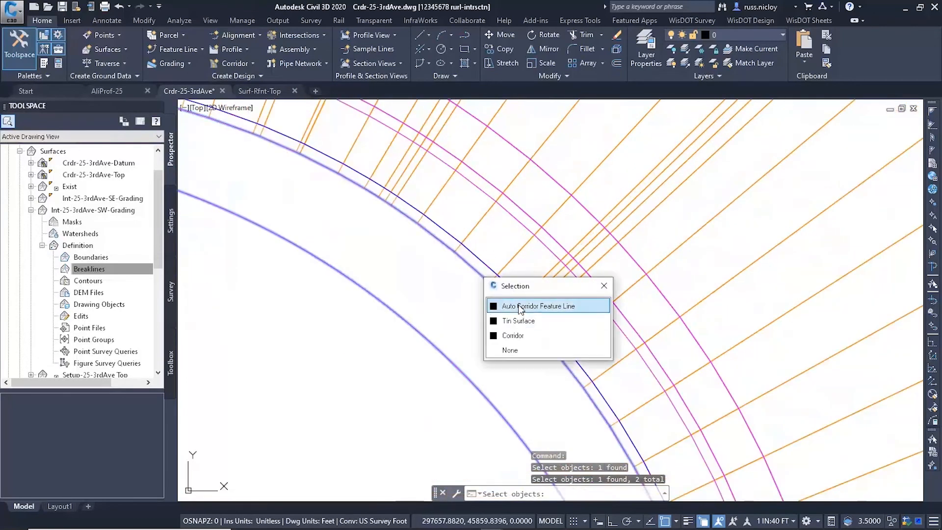
pyautogui.click(519, 306)
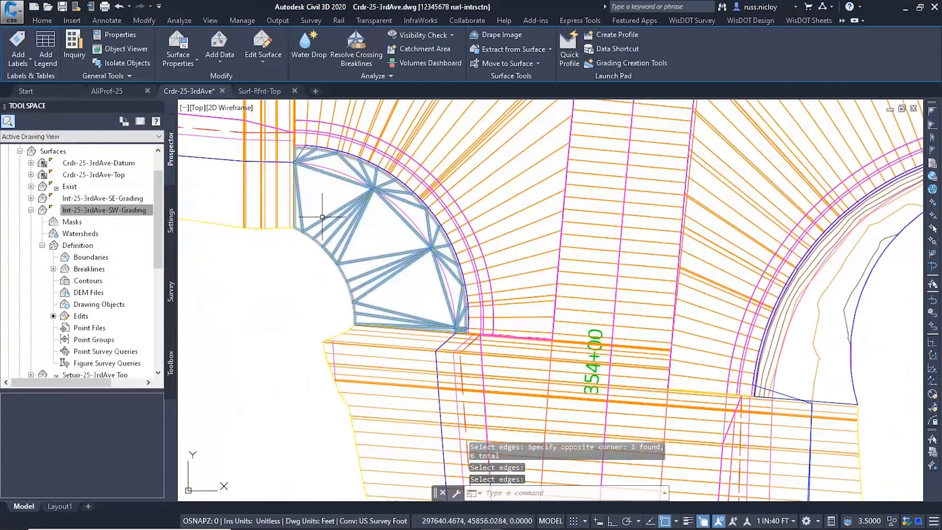
# Inspect the Int-25-3rdAve-SW-Grading surface in 3D with the Object Viewer.
pyautogui.scroll(2, 322, 216)
pyautogui.rightClick(330, 214)
pyautogui.click(385, 375)
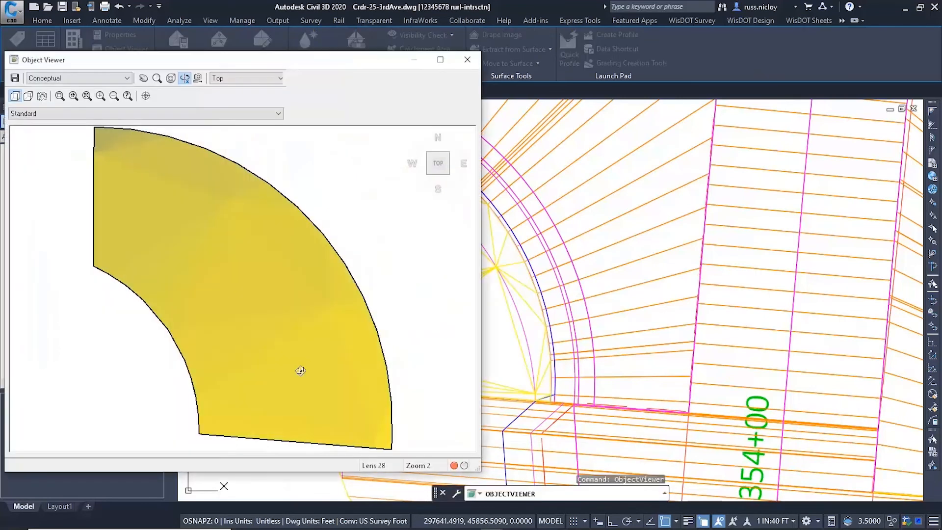
pyautogui.moveTo(301, 371); pyautogui.dragTo(236, 303)
pyautogui.click(467, 60)
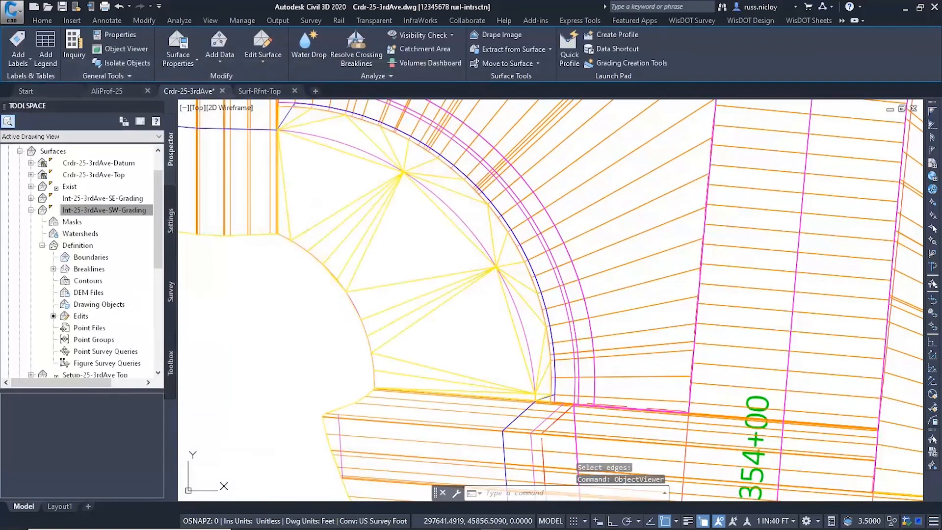
# Change the display style of the Int-25-3rdAve-SW-Grading surface to proposed contours in its surface properties.
pyautogui.click(374, 221)
pyautogui.rightClick(374, 219)
pyautogui.click(425, 353)
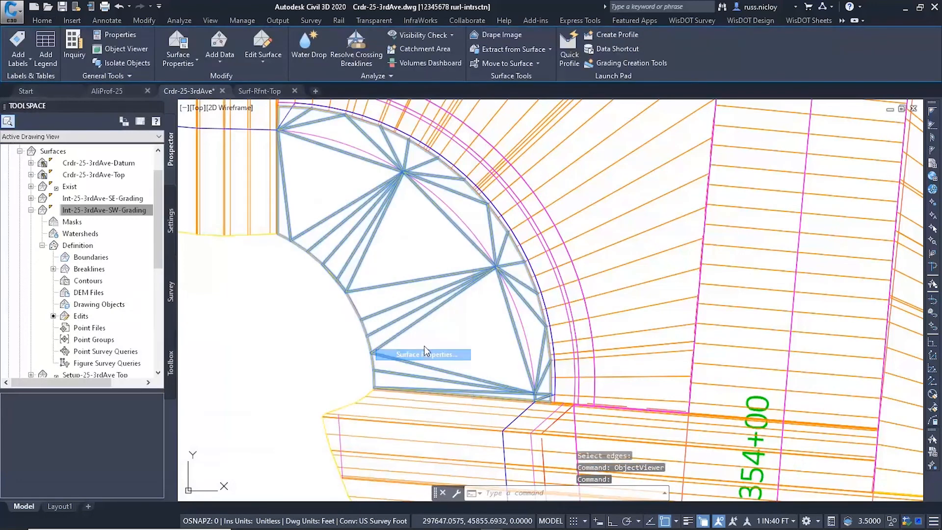
pyautogui.click(255, 257)
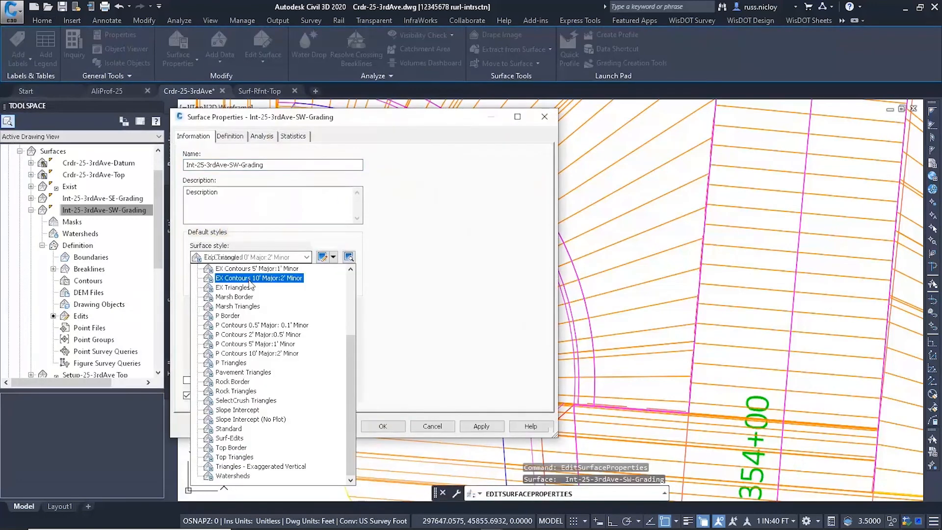
pyautogui.click(259, 362)
pyautogui.click(383, 426)
pyautogui.press('Escape')
pyautogui.moveTo(411, 243); pyautogui.dragTo(398, 338, button='middle')
pyautogui.scroll(-4, 398, 338)
pyautogui.moveTo(442, 203); pyautogui.dragTo(444, 327, button='middle')
pyautogui.press('Escape')
pyautogui.press('Escape')
pyautogui.moveTo(411, 225); pyautogui.dragTo(437, 275, button='middle')
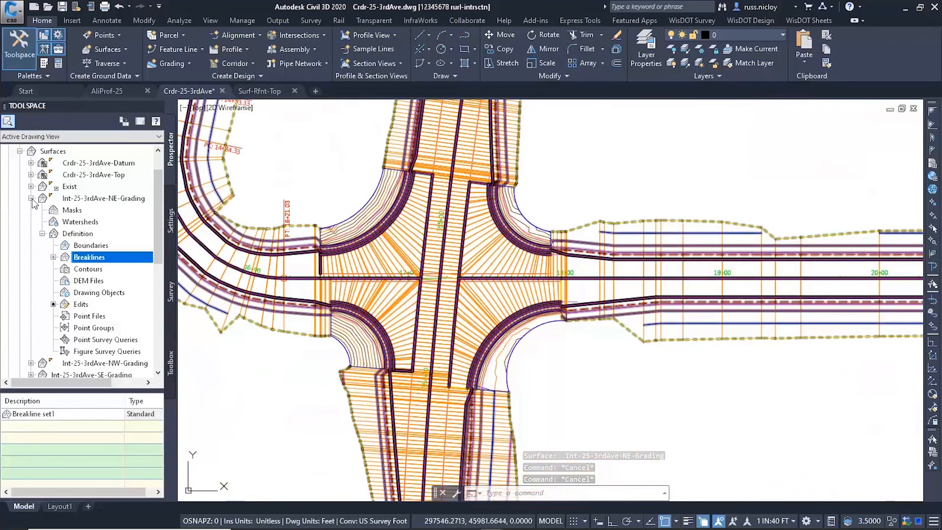
pyautogui.click(31, 198)
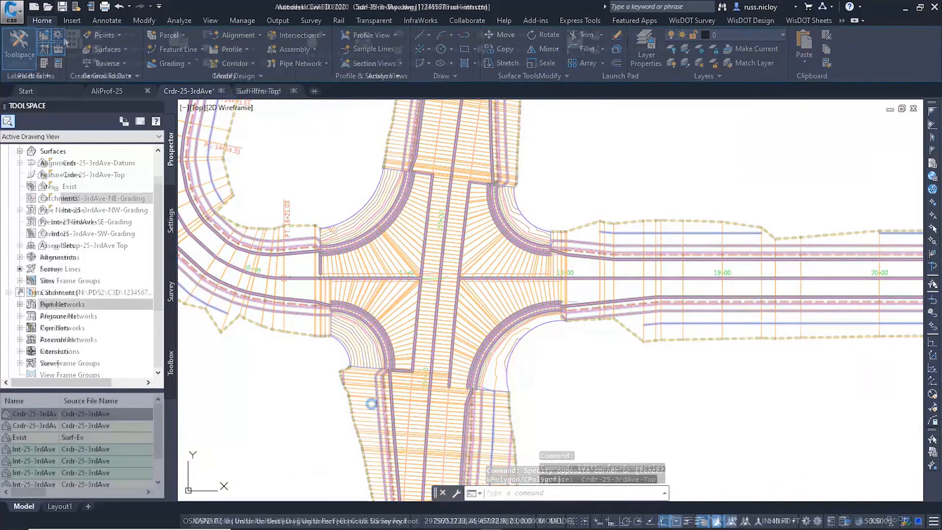
# In the Surf-Rfnt-Top drawing, create a TIN surface named Rfnt-All-Top with the Top Border style.
pyautogui.scroll(1, 81, 239)
pyautogui.rightClick(53, 188)
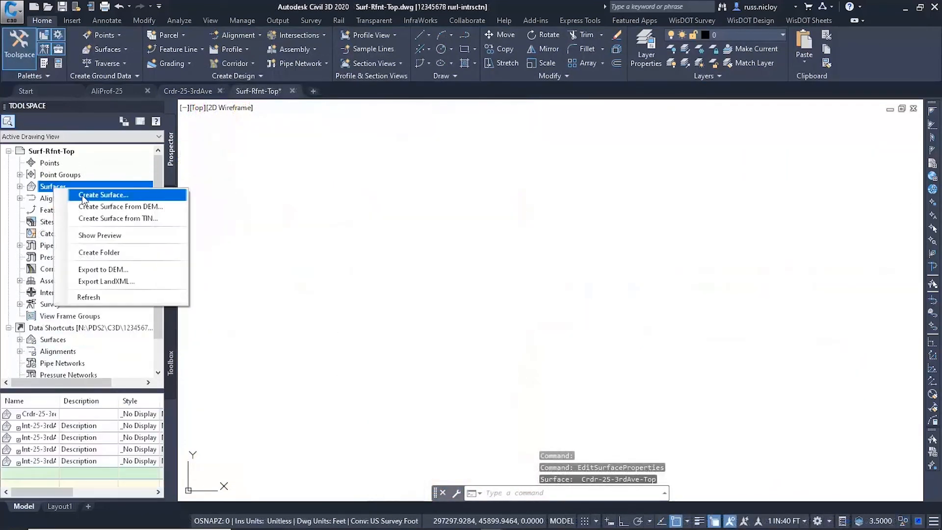
pyautogui.click(126, 192)
pyautogui.write('Rfnt-All-Top')
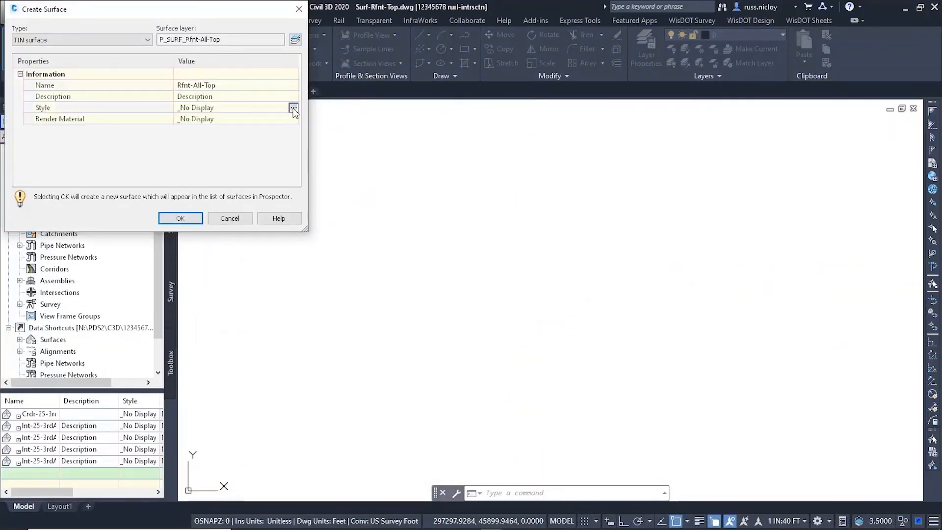
pyautogui.click(292, 108)
pyautogui.click(461, 258)
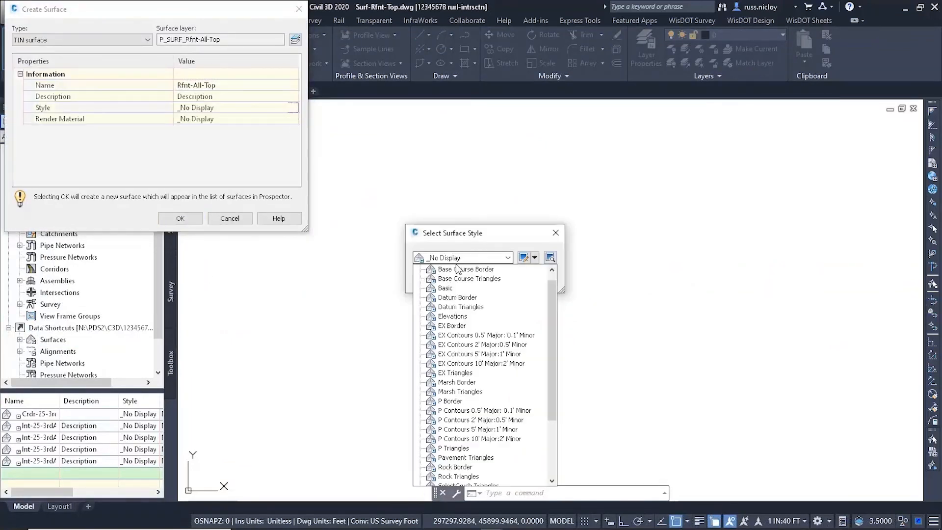
pyautogui.scroll(-4, 466, 364)
pyautogui.click(462, 450)
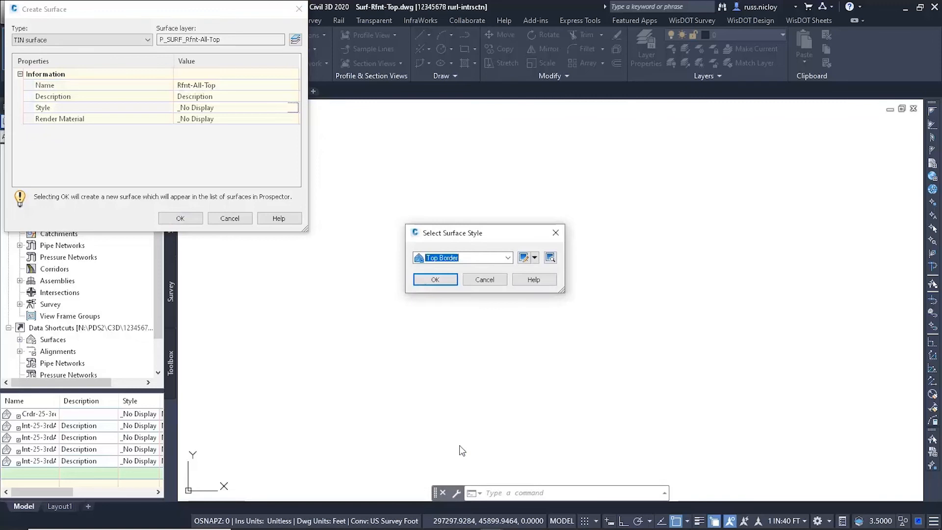
pyautogui.click(435, 279)
pyautogui.click(190, 218)
# Paste the Crdr-25-3rdAve-Top surface into Rfnt-All-Top as a surface edit.
pyautogui.click(20, 187)
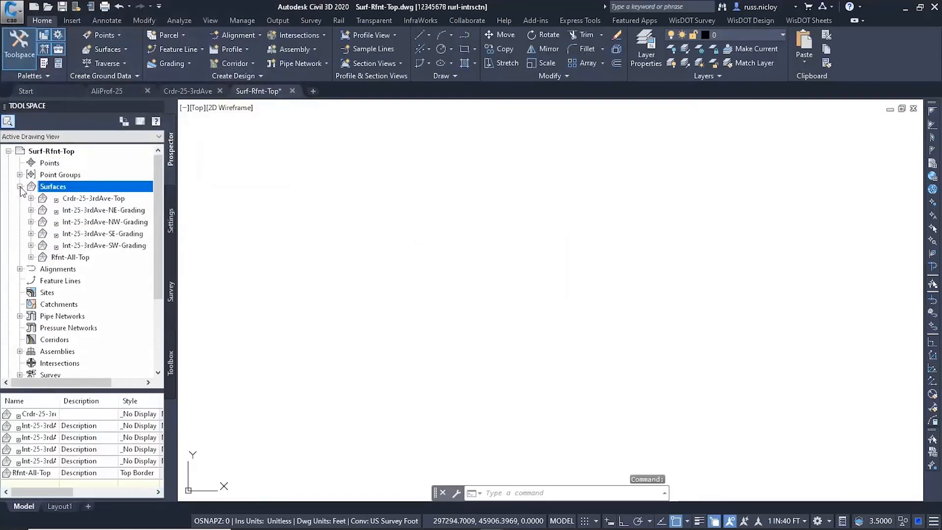
pyautogui.click(30, 257)
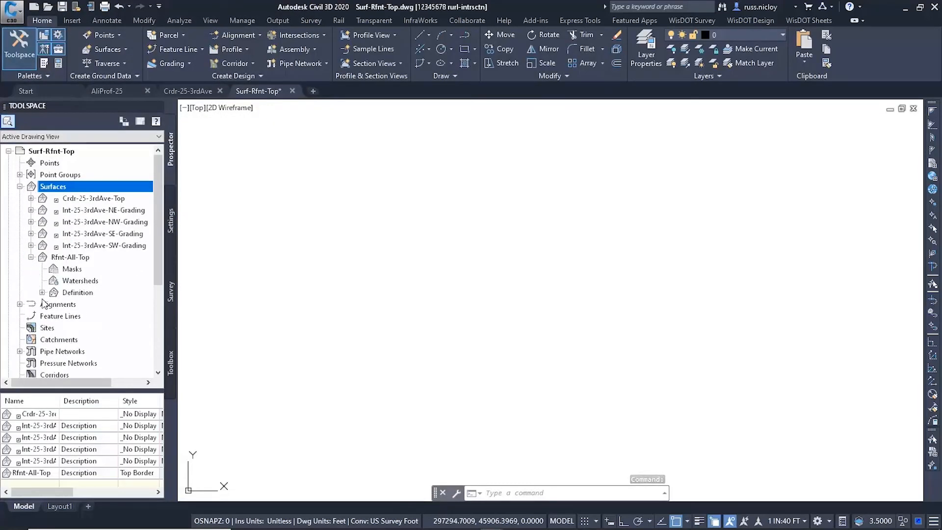
pyautogui.click(42, 292)
pyautogui.rightClick(77, 317)
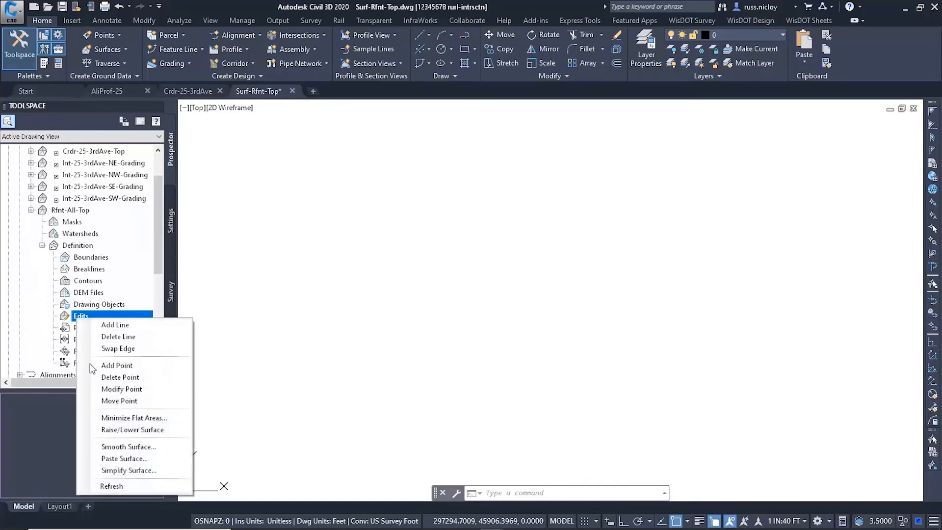
pyautogui.click(114, 459)
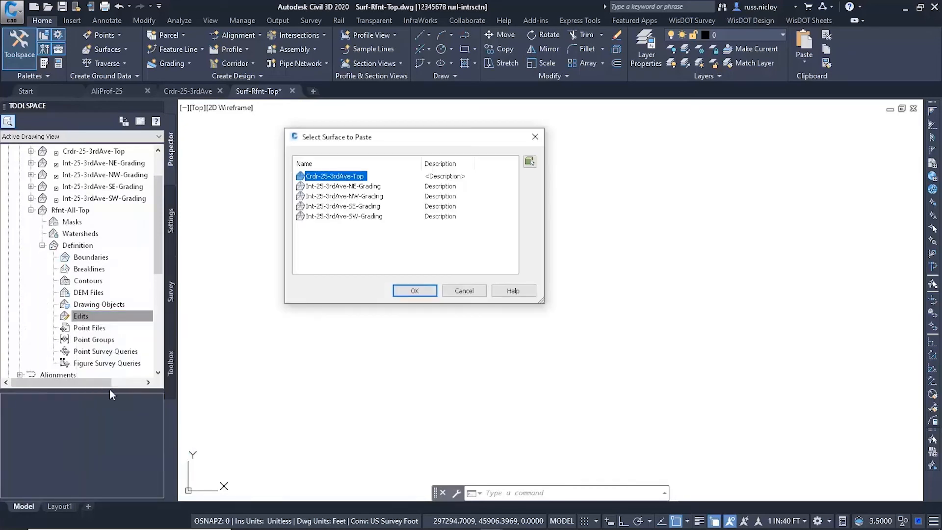
pyautogui.click(412, 291)
# Paste the NE, NW, SE and SW Int-25-3rdAve grading surfaces into Rfnt-All-Top together.
pyautogui.rightClick(86, 317)
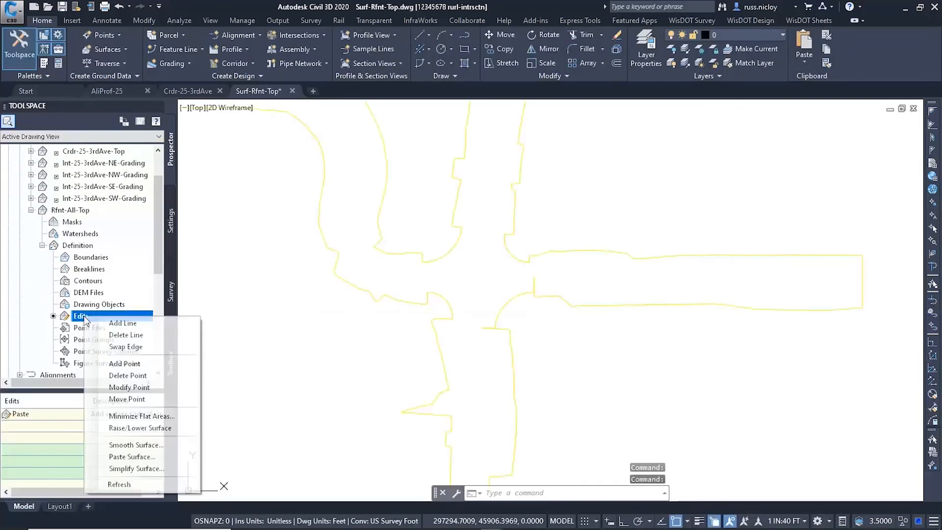
pyautogui.click(131, 457)
pyautogui.keyDown('shift'); pyautogui.click(350, 216); pyautogui.keyUp('shift')
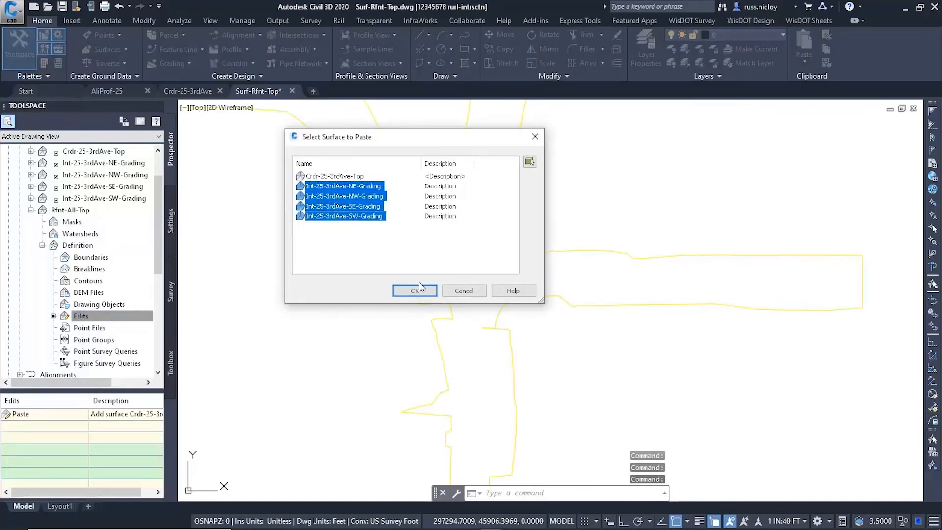
pyautogui.click(415, 291)
# Set the Rfnt-All-Top surface style to Top Triangles.
pyautogui.scroll(3, 501, 315)
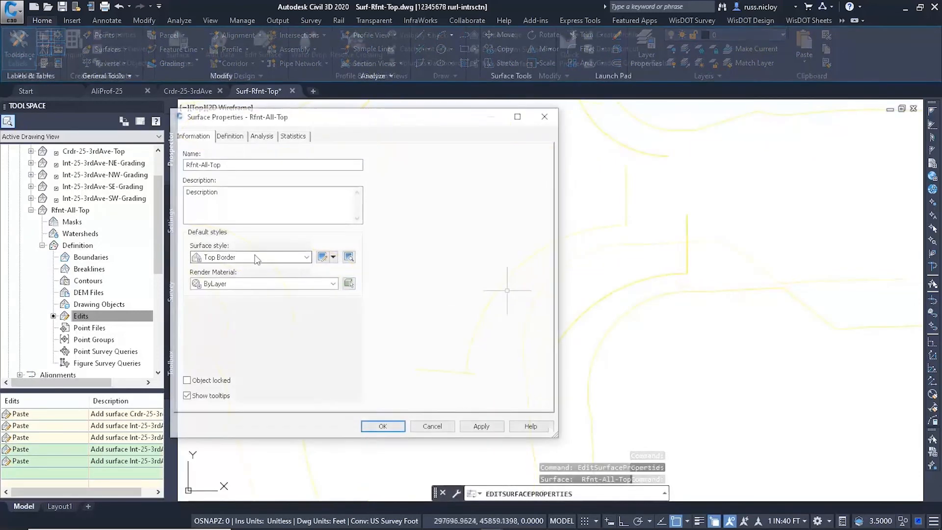
pyautogui.click(255, 256)
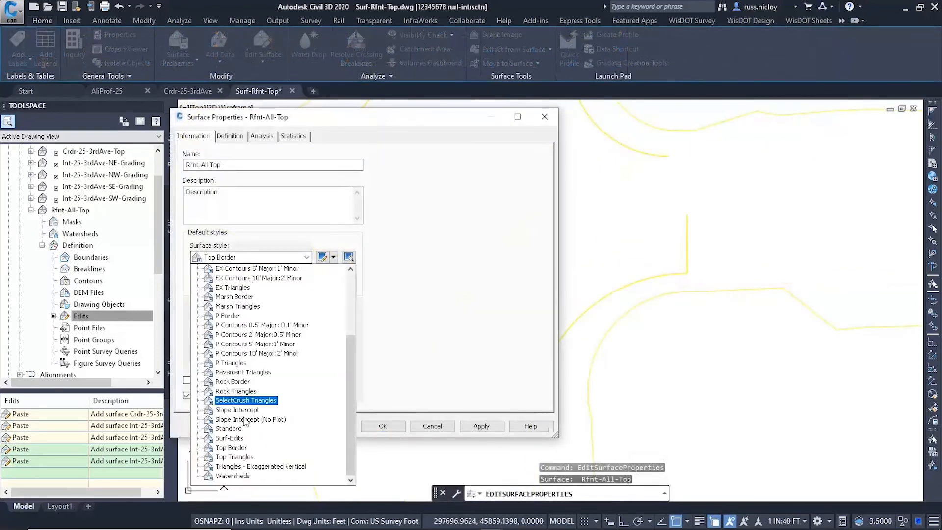
pyautogui.click(233, 457)
pyautogui.click(383, 426)
pyautogui.scroll(5, 490, 365)
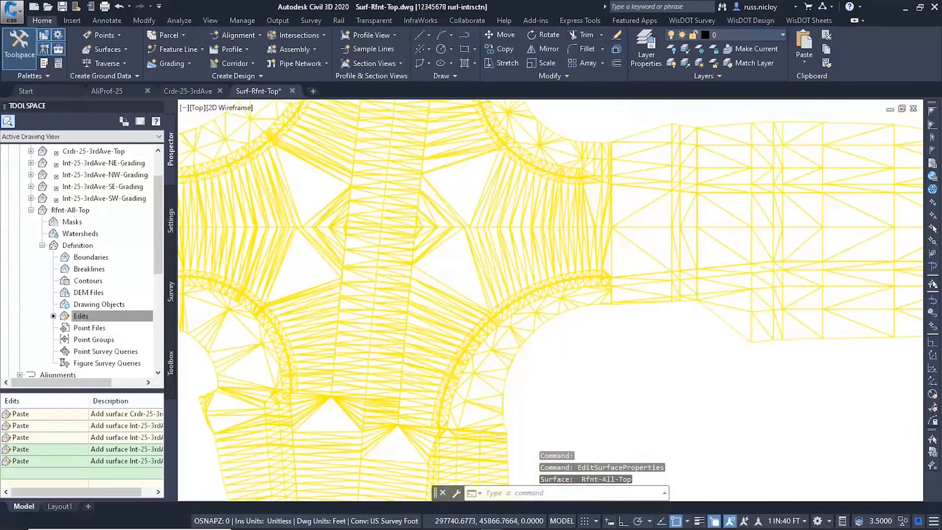
# Draw a line from the lower-right curb return to the main road's right edge at the crossroad centerline.
pyautogui.write('l')
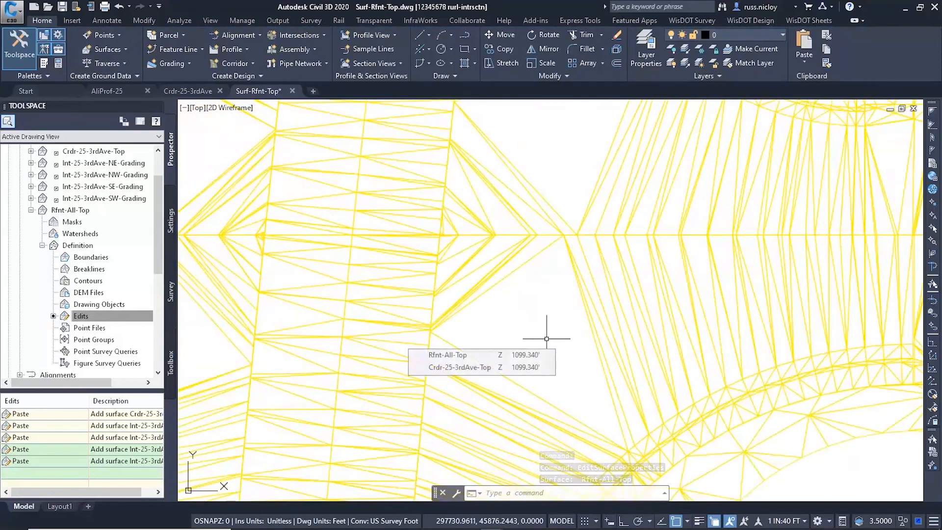
pyautogui.press('Return')
pyautogui.moveTo(577, 391); pyautogui.dragTo(509, 319, button='middle')
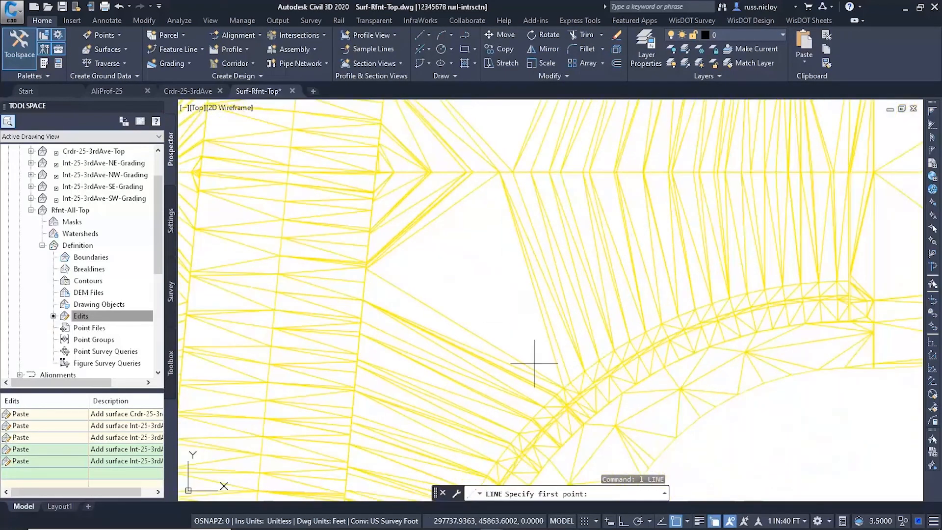
pyautogui.click(564, 387)
pyautogui.scroll(6, 448, 252)
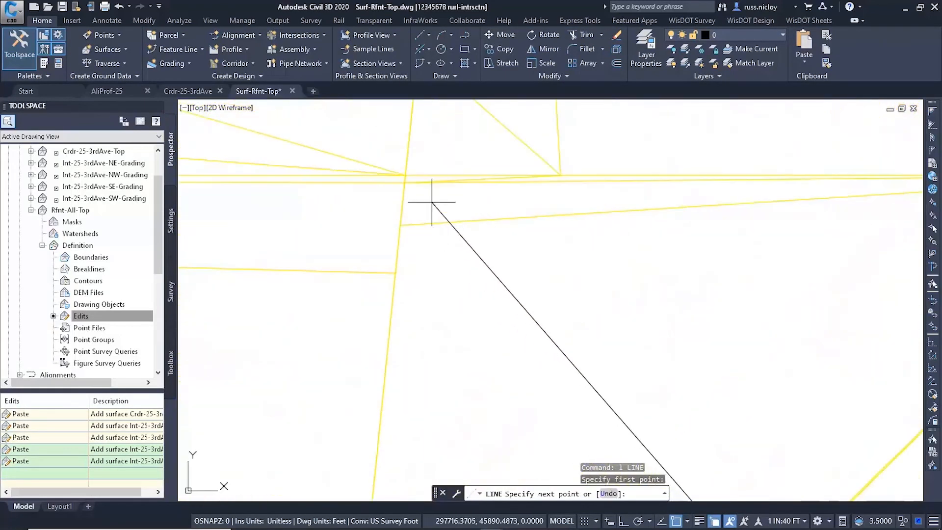
pyautogui.click(405, 175)
pyautogui.scroll(-4, 458, 263)
pyautogui.press('Return')
# Draw a line from the main road's right edge at the crossroad centerline to the upper-right curb return.
pyautogui.press('Return')
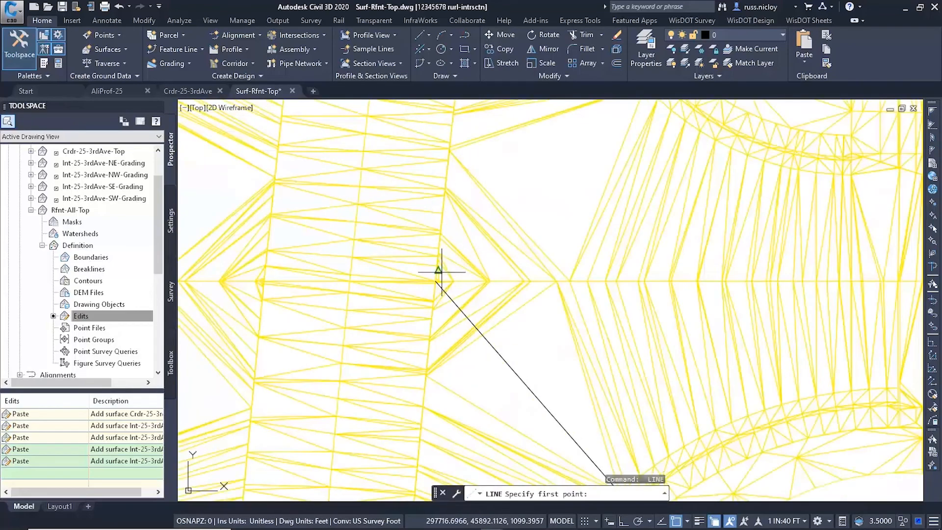
pyautogui.scroll(4, 437, 269)
pyautogui.click(433, 295)
pyautogui.scroll(-4, 441, 314)
pyautogui.scroll(4, 498, 342)
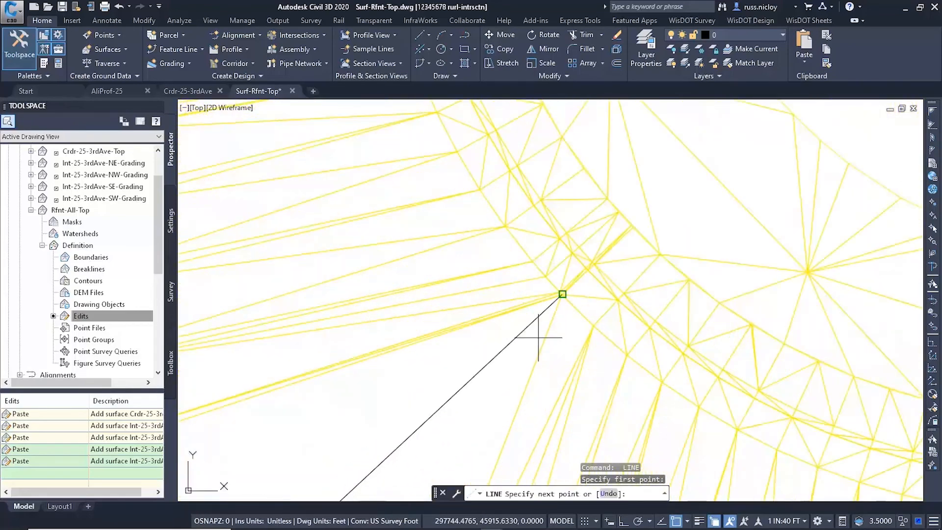
pyautogui.click(539, 338)
pyautogui.scroll(-4, 420, 389)
pyautogui.scroll(4, 399, 319)
pyautogui.press('Return')
# Draw connected lines from the upper-left curb return to the main road's left edge at the crossroad centerline and on to the lower-left curb return.
pyautogui.press('Return')
pyautogui.click(360, 206)
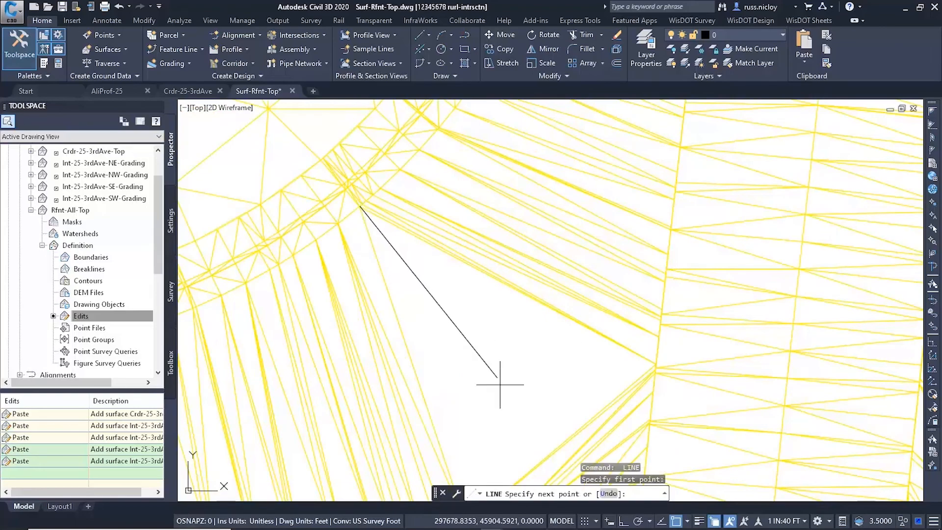
pyautogui.scroll(-4, 500, 385)
pyautogui.scroll(4, 431, 311)
pyautogui.click(476, 336)
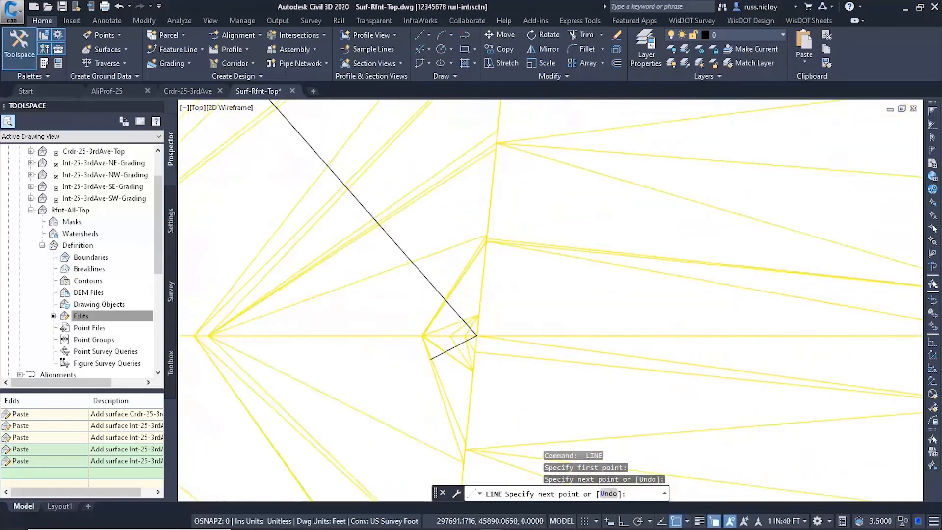
pyautogui.scroll(-4, 431, 359)
pyautogui.scroll(4, 421, 337)
pyautogui.click(353, 400)
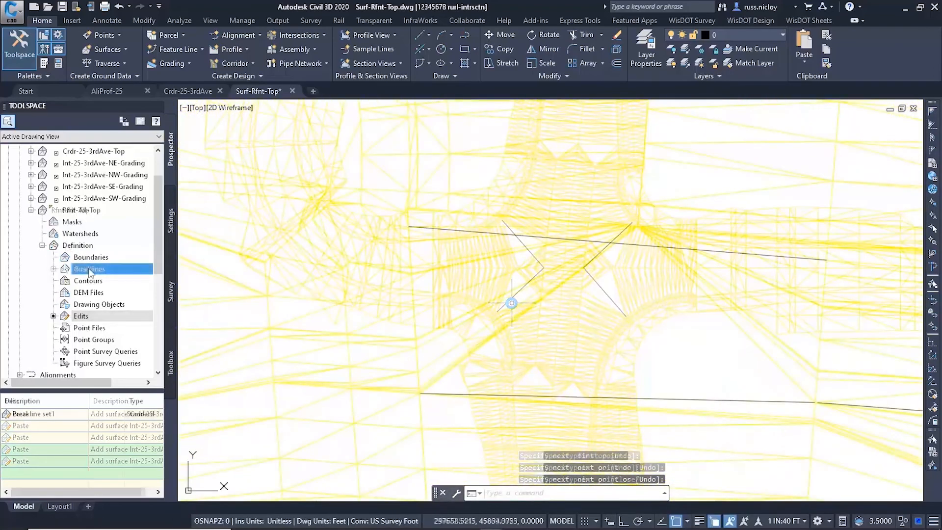
# Add the upper of the lines drawn across the intersection's lower leg to Rfnt-All-Top as a standard breakline.
pyautogui.rightClick(89, 269)
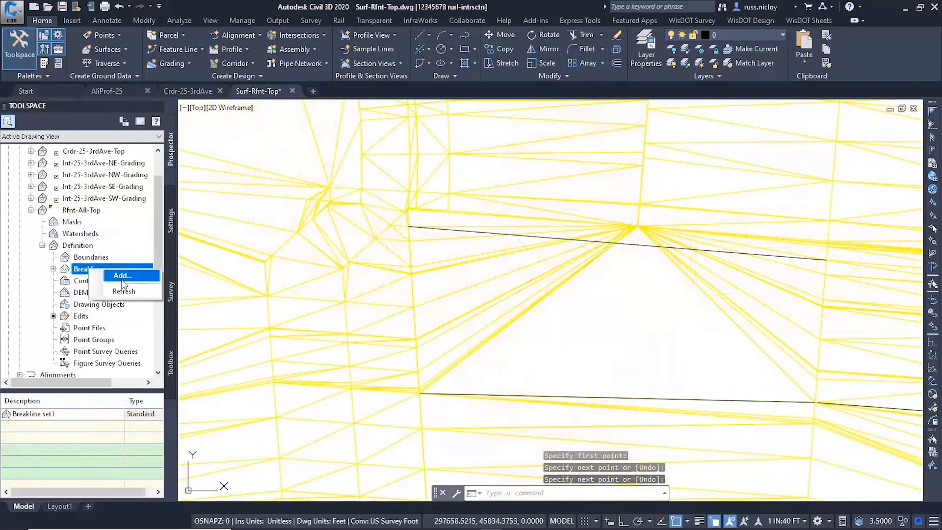
pyautogui.click(118, 272)
pyautogui.click(112, 228)
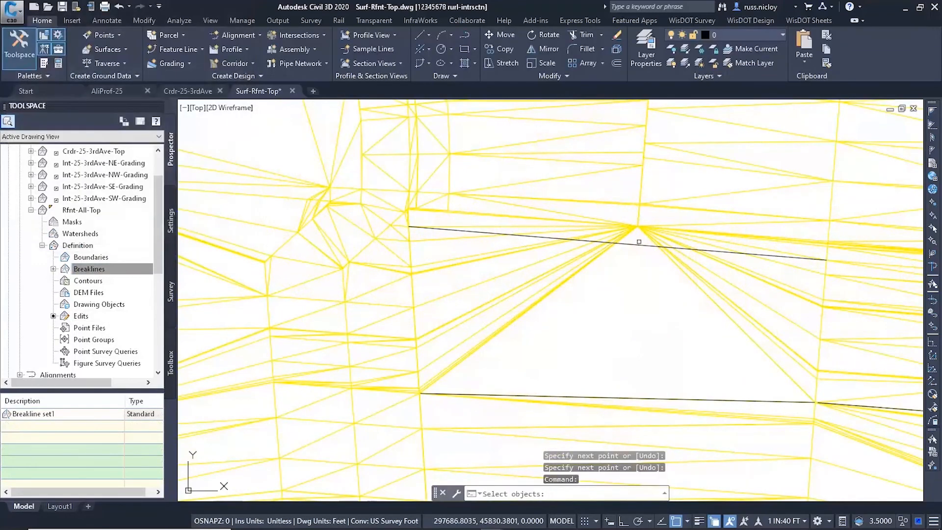
pyautogui.click(633, 245)
pyautogui.press('Return')
pyautogui.scroll(-2, 589, 297)
pyautogui.scroll(-6, 590, 297)
pyautogui.press('Escape')
pyautogui.press('Escape')
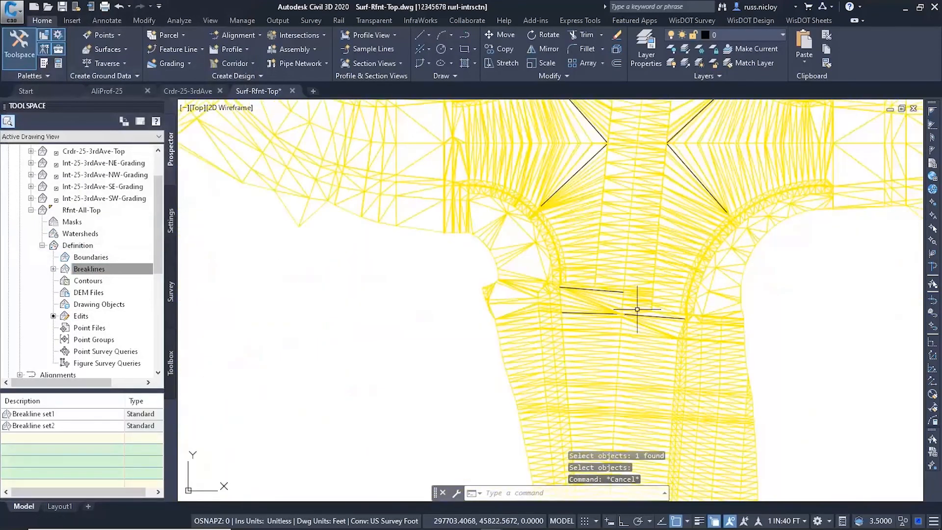
# Change the surface style of Rfnt-All-Top from triangles to a contour display.
pyautogui.scroll(6, 635, 316)
pyautogui.moveTo(636, 315); pyautogui.dragTo(545, 300, button='middle')
pyautogui.scroll(-4, 545, 301)
pyautogui.click(554, 313)
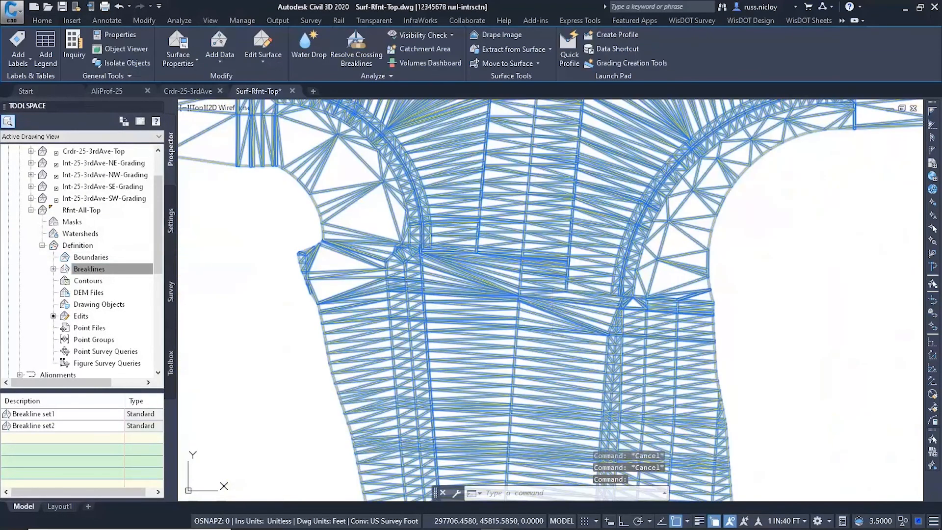
pyautogui.rightClick(550, 312)
pyautogui.click(582, 444)
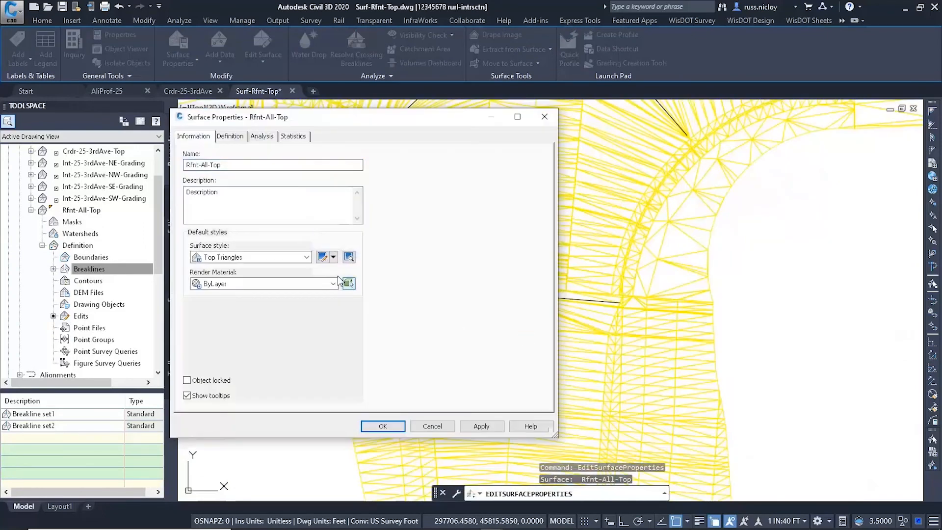
pyautogui.click(255, 257)
pyautogui.click(259, 335)
pyautogui.click(382, 426)
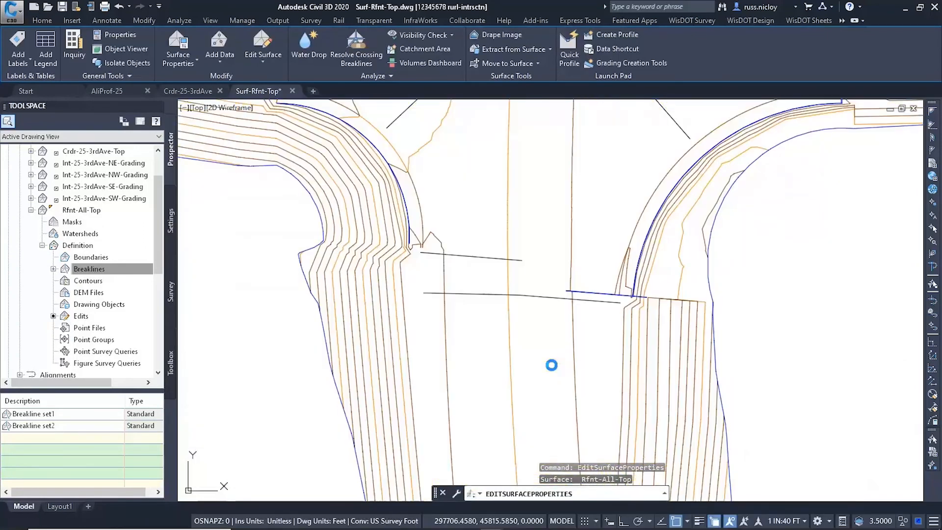
pyautogui.press('Escape')
pyautogui.moveTo(652, 295)
pyautogui.mouseDown(button='middle')
pyautogui.moveTo(628, 327)
pyautogui.moveTo(658, 372)
pyautogui.moveTo(631, 315)
pyautogui.mouseUp(button='middle')
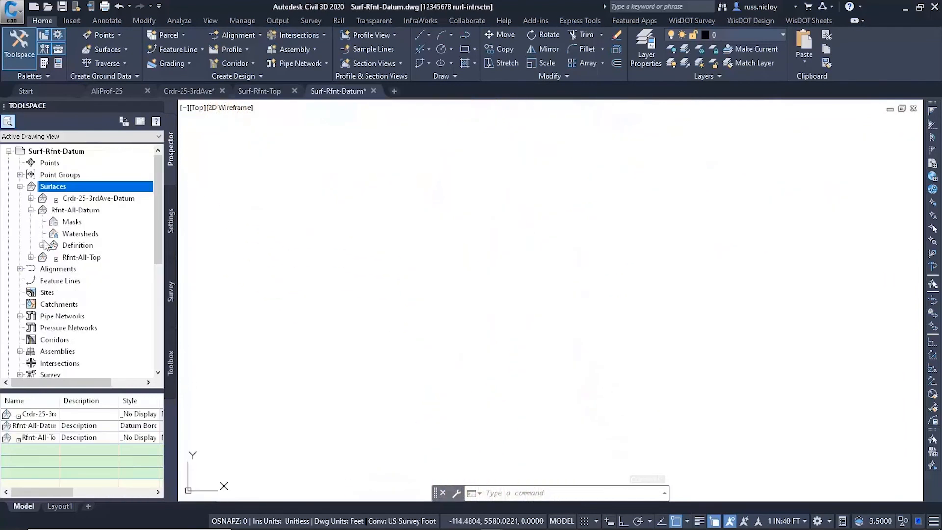
# Paste the Rfnt-All-Top surface into the definition of Rfnt-All-Datum.
pyautogui.click(42, 245)
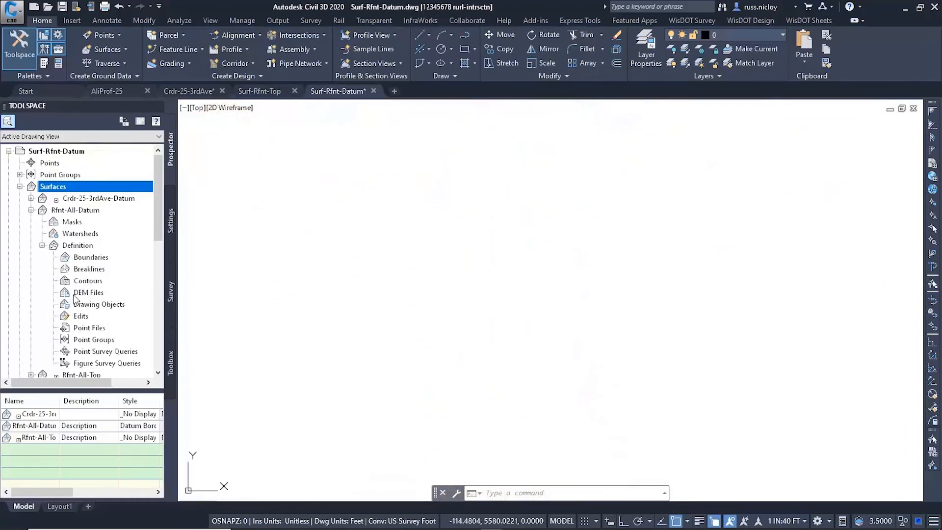
pyautogui.rightClick(81, 318)
pyautogui.click(128, 457)
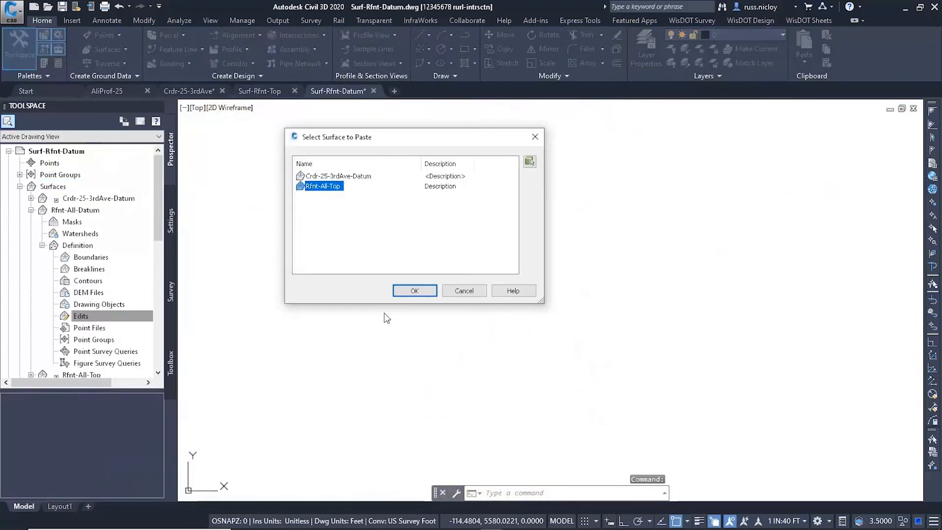
pyautogui.click(414, 291)
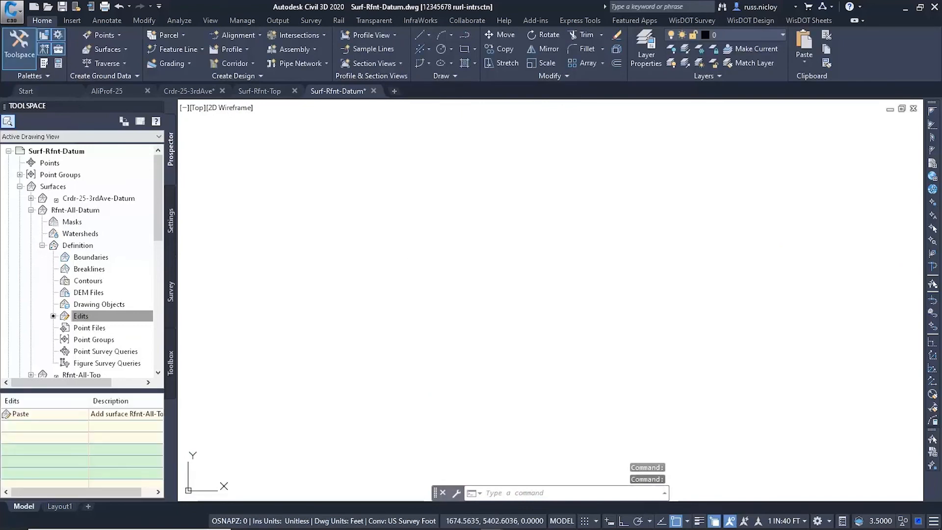
# Paste the Crdr-25-3rdAve-Datum surface into Rfnt-All-Datum on top of the earlier pasted surface.
pyautogui.middleClick(431, 339)
pyautogui.middleClick(430, 339)
pyautogui.moveTo(430, 338); pyautogui.dragTo(342, 256, button='middle')
pyautogui.rightClick(80, 317)
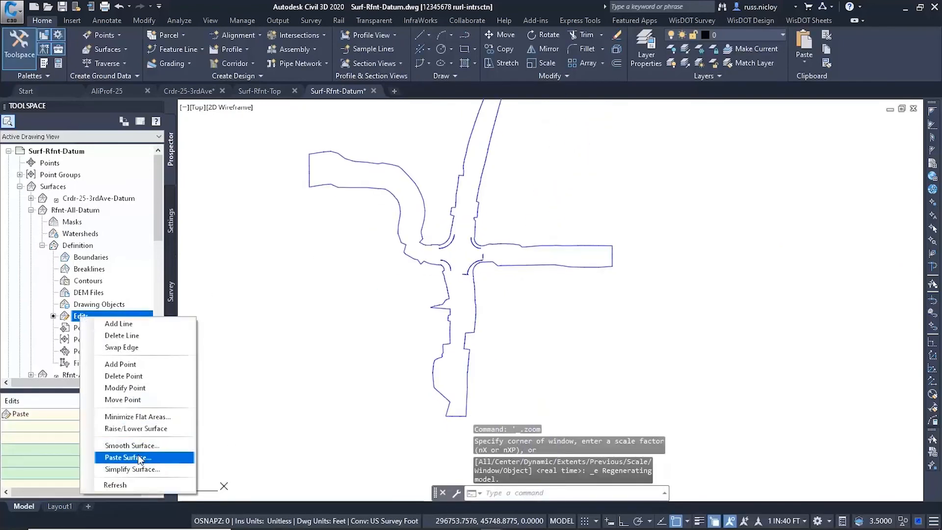
pyautogui.click(139, 457)
pyautogui.click(407, 292)
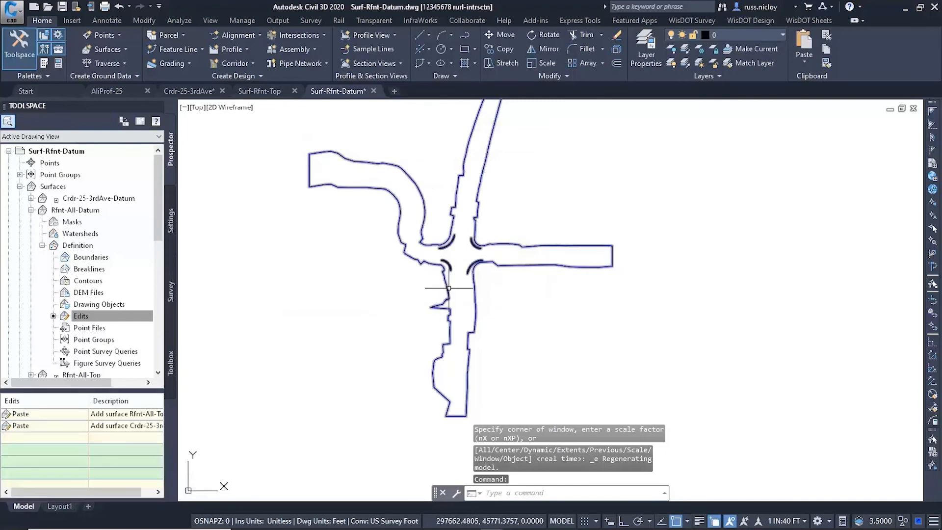
# Set the surface style of Rfnt-All-Datum to Datum Triangles.
pyautogui.scroll(4, 457, 269)
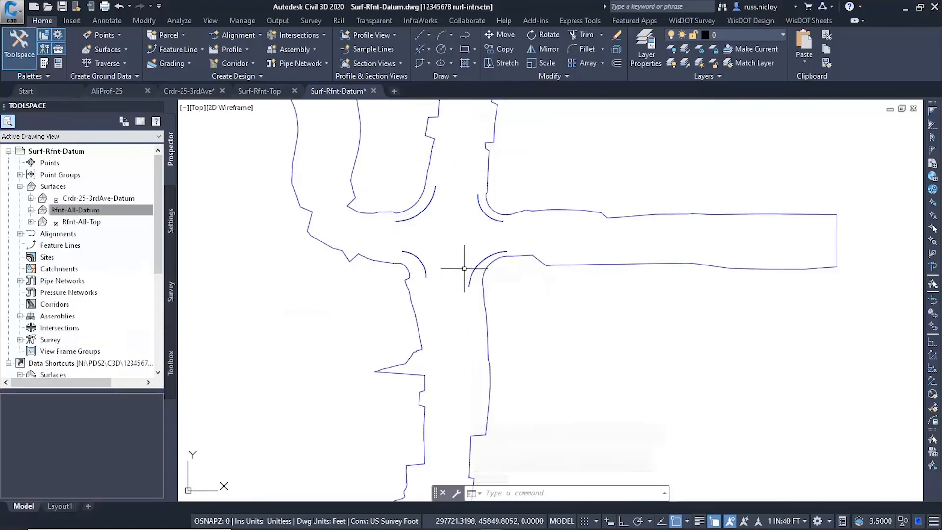
pyautogui.click(485, 303)
pyautogui.rightClick(509, 280)
pyautogui.click(545, 414)
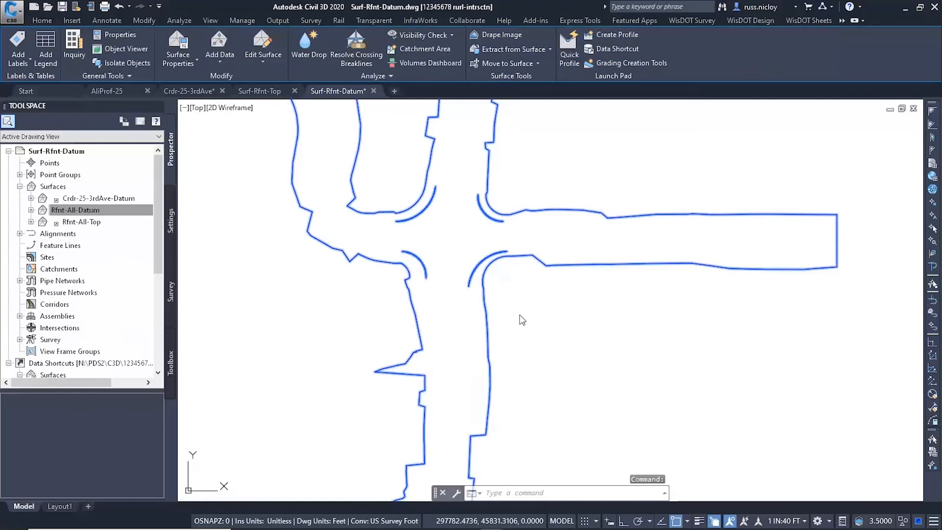
pyautogui.click(239, 258)
pyautogui.click(239, 278)
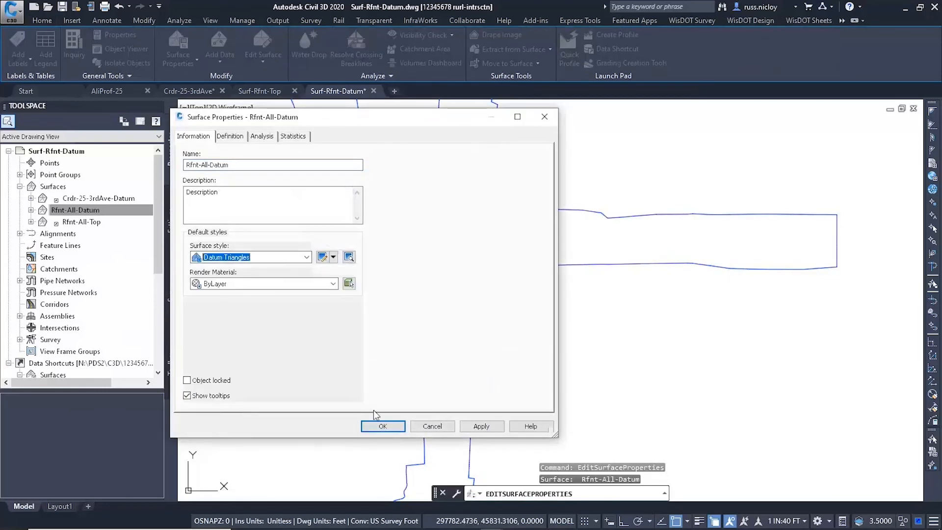
pyautogui.click(383, 426)
pyautogui.scroll(4, 446, 242)
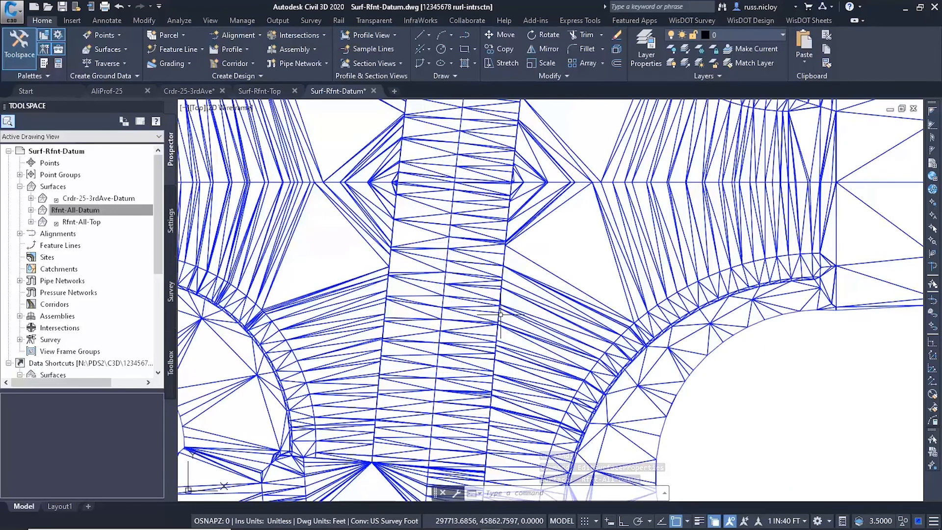
pyautogui.scroll(-2, 508, 308)
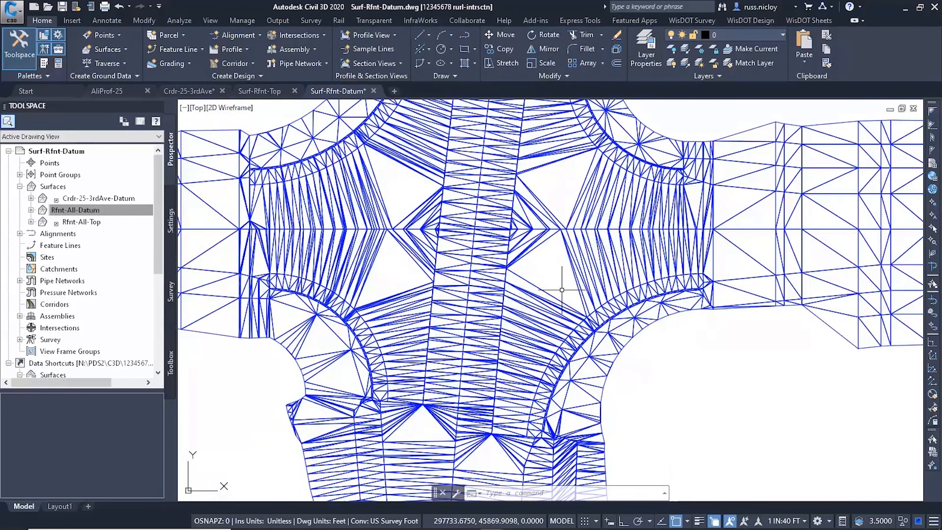
pyautogui.write('l')
pyautogui.press('Return')
pyautogui.scroll(5, 563, 277)
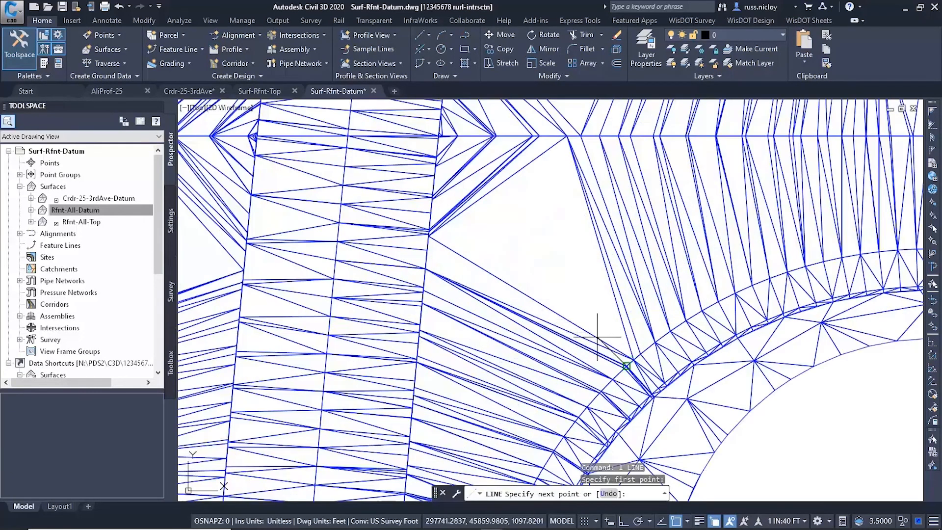
pyautogui.press('Escape')
# Draw connected lines from the lower-right curb return to the main road's right edge at the crossroad centerline and on to the upper-right curb return.
pyautogui.write('L')
pyautogui.press('Return')
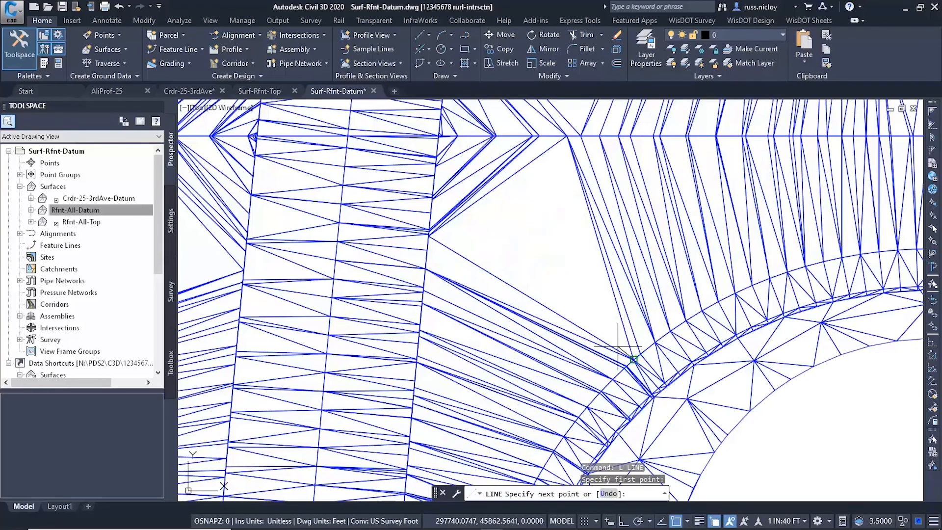
pyautogui.scroll(8, 618, 347)
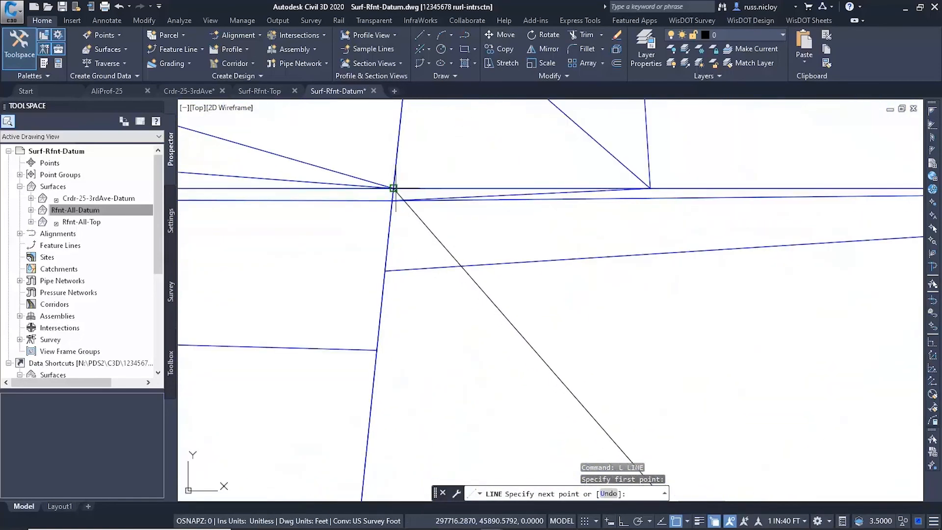
pyautogui.click(394, 188)
pyautogui.scroll(-6, 394, 188)
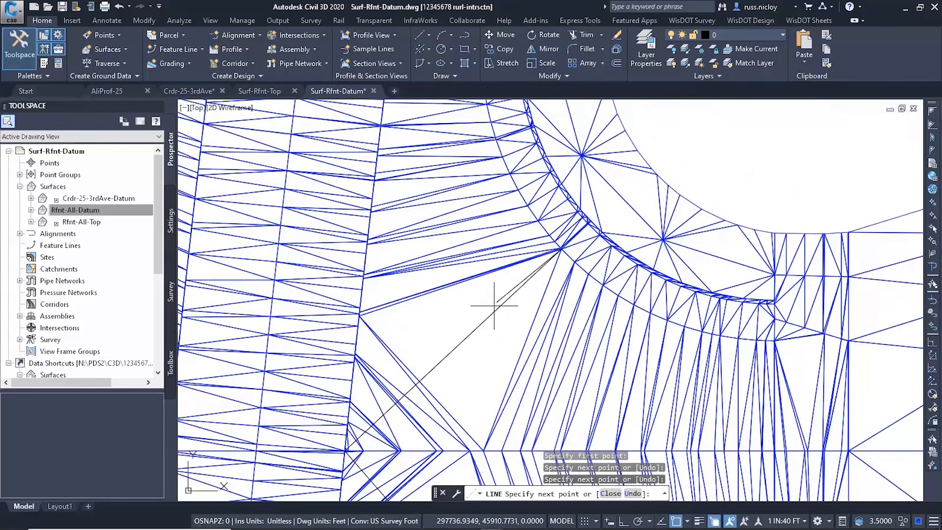
pyautogui.scroll(-5, 442, 342)
pyautogui.moveTo(441, 343); pyautogui.dragTo(586, 285, button='middle')
pyautogui.scroll(5, 416, 253)
pyautogui.press('Return')
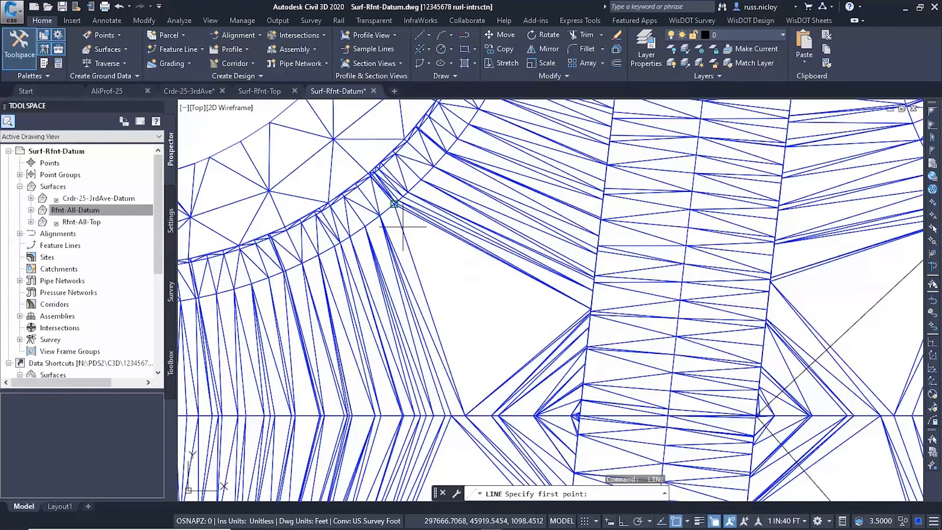
# Draw connected lines from the upper-left curb return to the main road's left edge at the crossroad centerline and on to the lower-left curb return.
pyautogui.moveTo(568, 413); pyautogui.dragTo(411, 299, button='middle')
pyautogui.scroll(9, 411, 299)
pyautogui.click(538, 339)
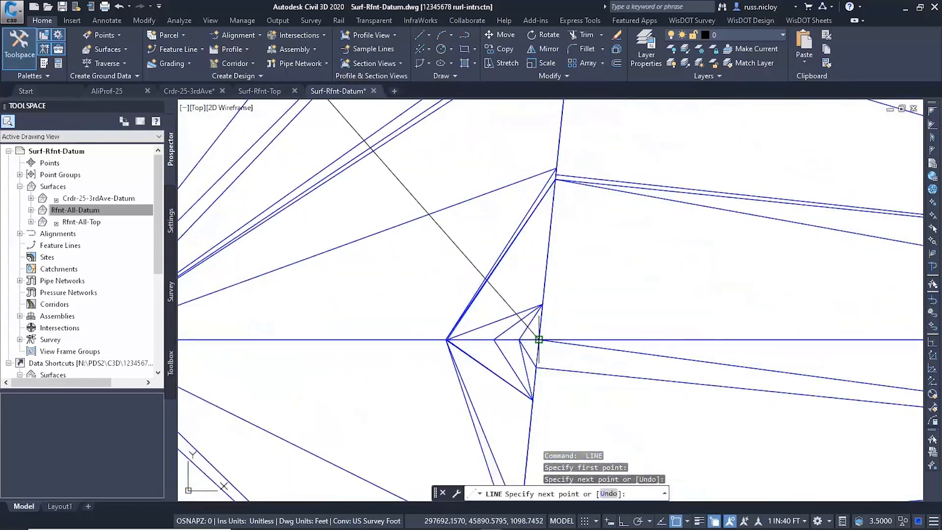
pyautogui.scroll(-5, 442, 372)
pyautogui.moveTo(373, 418); pyautogui.dragTo(554, 171, button='middle')
pyautogui.scroll(-4, 554, 172)
pyautogui.scroll(2, 416, 313)
pyautogui.click(374, 352)
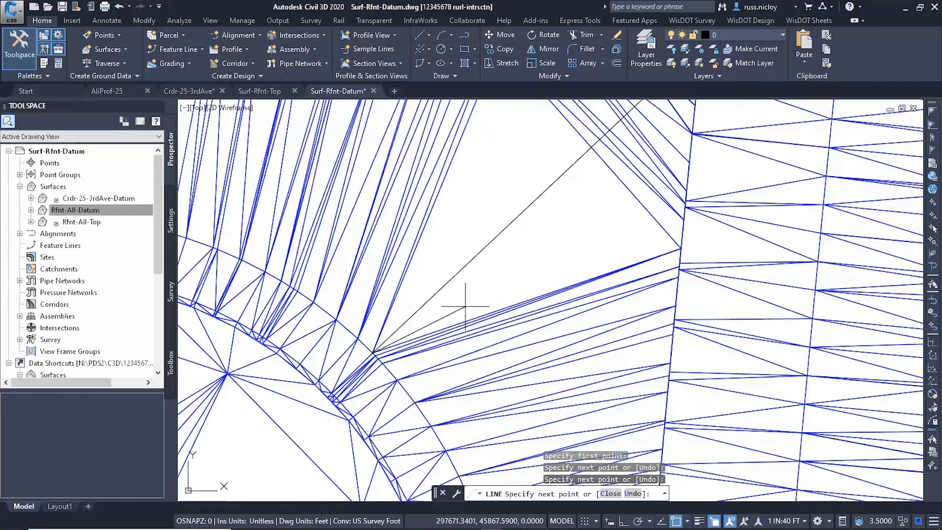
pyautogui.press('Return')
# Draw a line across the left lane of the intersection's lower leg, from its left edge to its centerline, just below the distorted triangles' apex.
pyautogui.scroll(-7, 468, 299)
pyautogui.scroll(5, 510, 366)
pyautogui.moveTo(509, 365); pyautogui.dragTo(506, 391, button='middle')
pyautogui.scroll(4, 484, 241)
pyautogui.moveTo(485, 241)
pyautogui.mouseDown(button='middle')
pyautogui.moveTo(501, 235)
pyautogui.moveTo(521, 327)
pyautogui.mouseUp(button='middle')
pyautogui.press('Return')
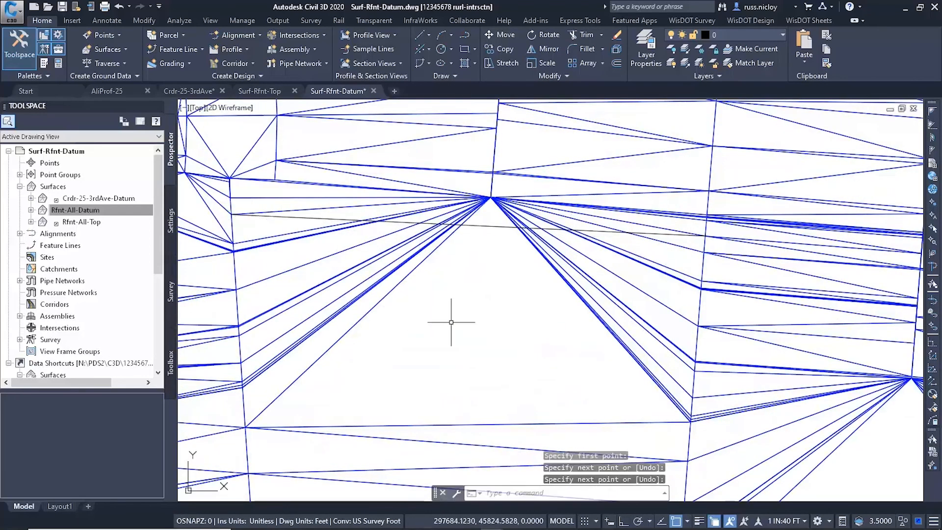
# Draw a line from the lower leg's centerline to its right edge, just below the second distorted fan of triangles.
pyautogui.scroll(-5, 451, 323)
pyautogui.scroll(6, 413, 292)
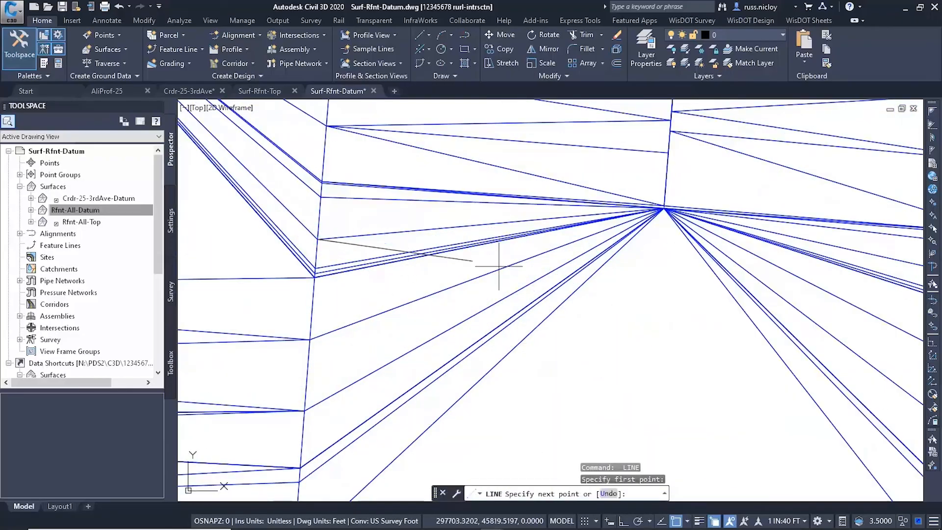
pyautogui.moveTo(896, 290); pyautogui.dragTo(579, 257, button='middle')
# Add all the lines drawn across the intersection and its lower leg to Rfnt-All-Datum as standard breaklines.
pyautogui.scroll(-5, 717, 262)
pyautogui.scroll(4, 473, 284)
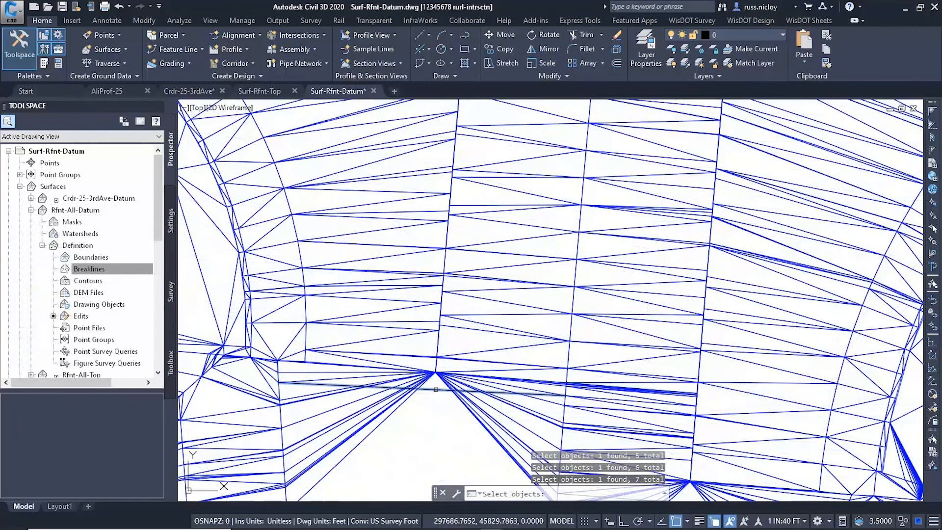
pyautogui.moveTo(564, 437); pyautogui.dragTo(483, 274, button='middle')
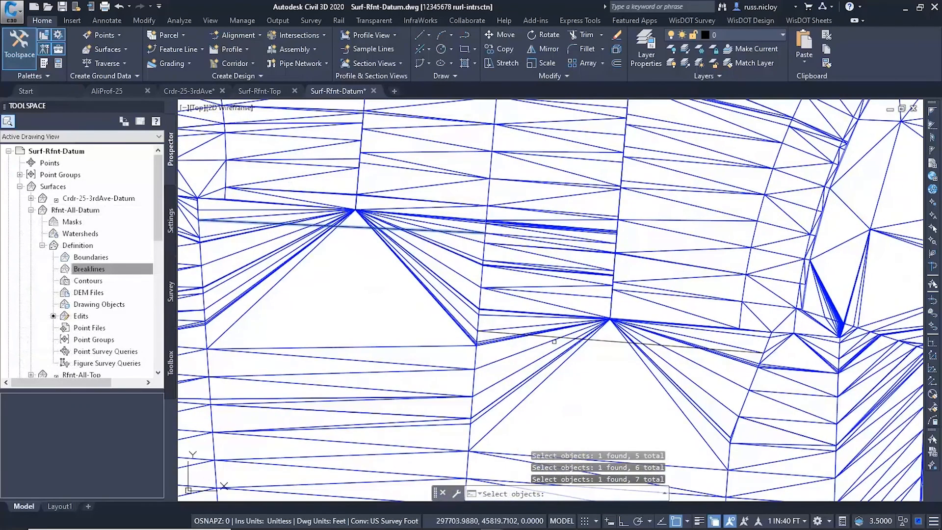
pyautogui.click(596, 341)
pyautogui.scroll(-8, 595, 343)
pyautogui.press('Return')
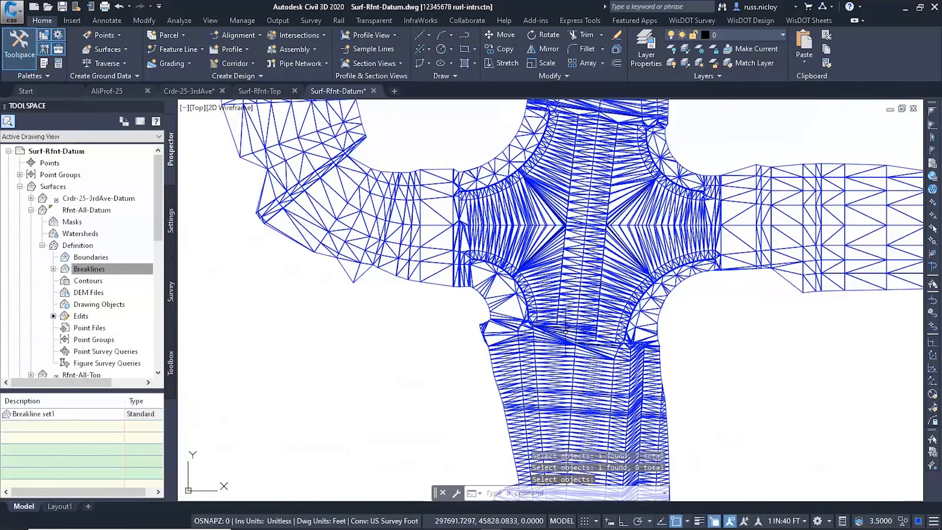